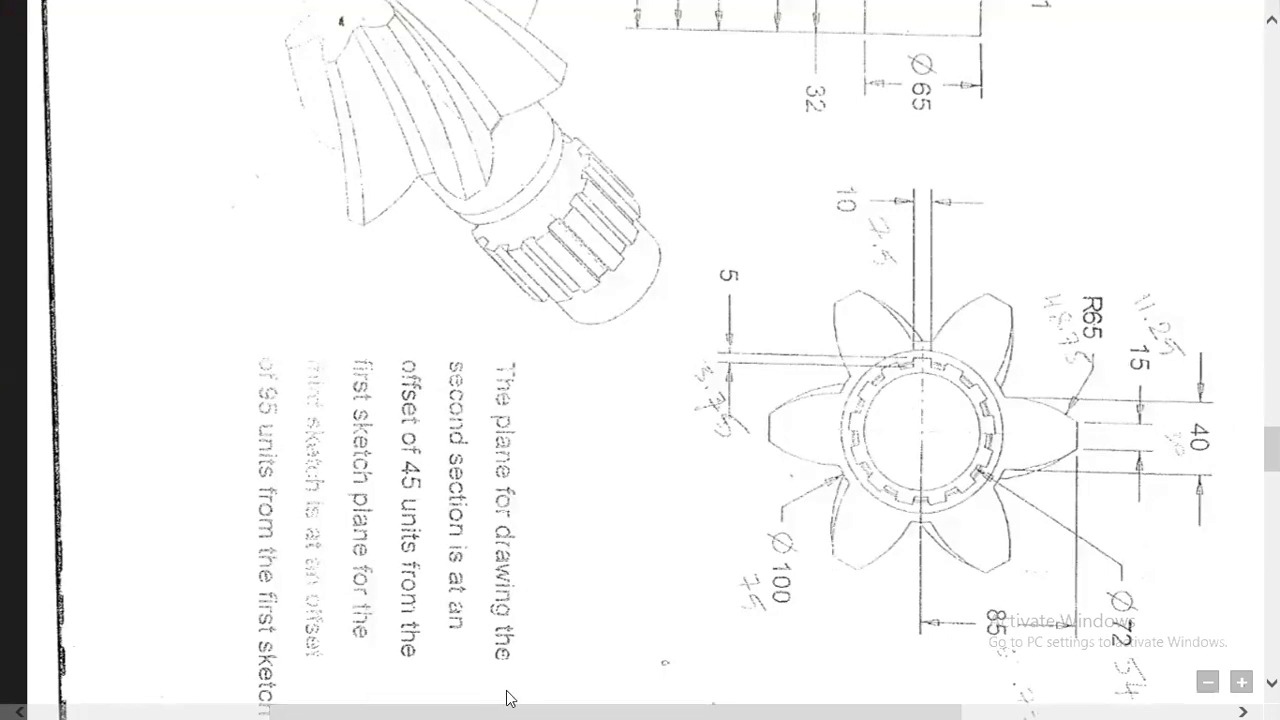
# Switch to SOLIDWORKS, create a new part and start a sketch on the Front Plane
pyautogui.click(598, 700)
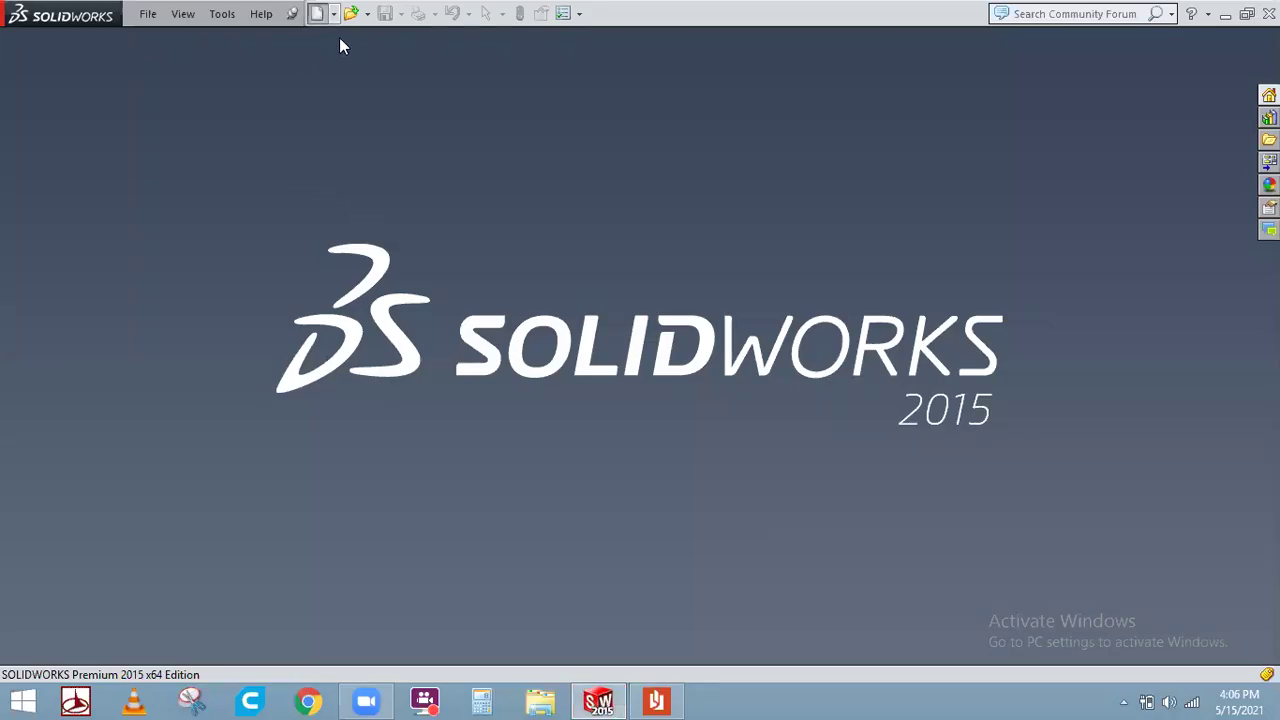
pyautogui.click(316, 13)
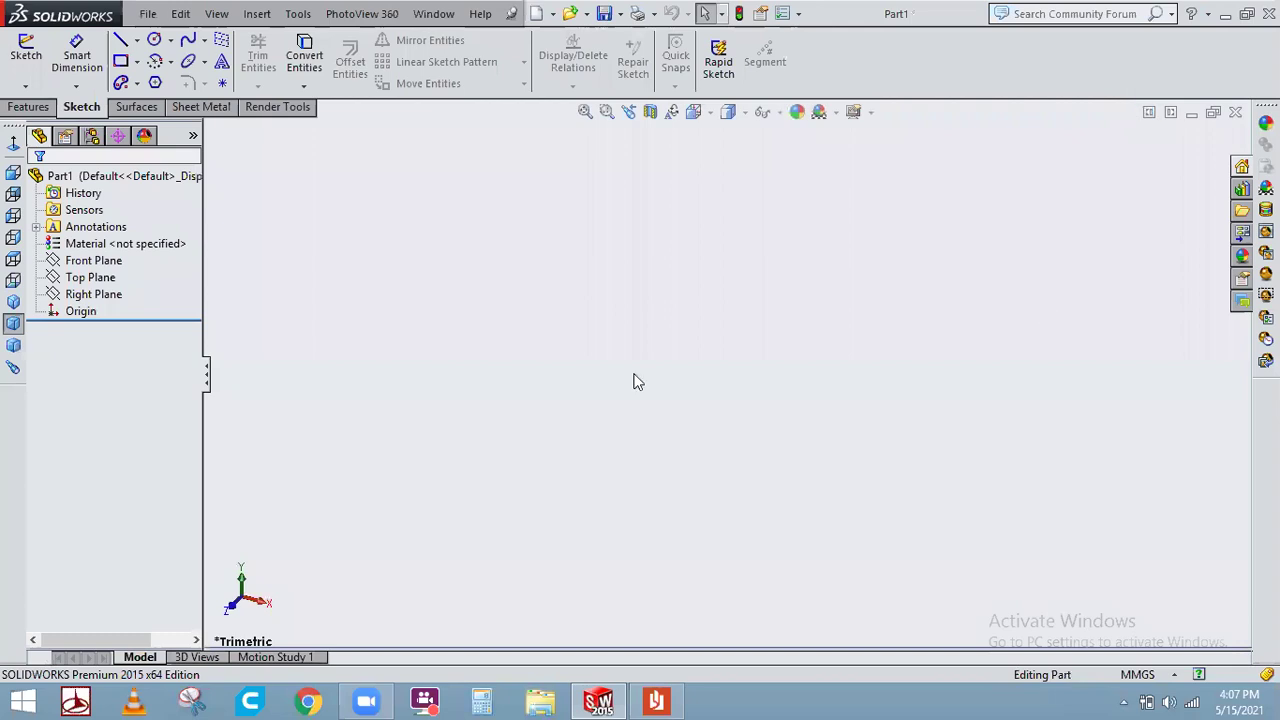
pyautogui.click(100, 260)
pyautogui.click(128, 237)
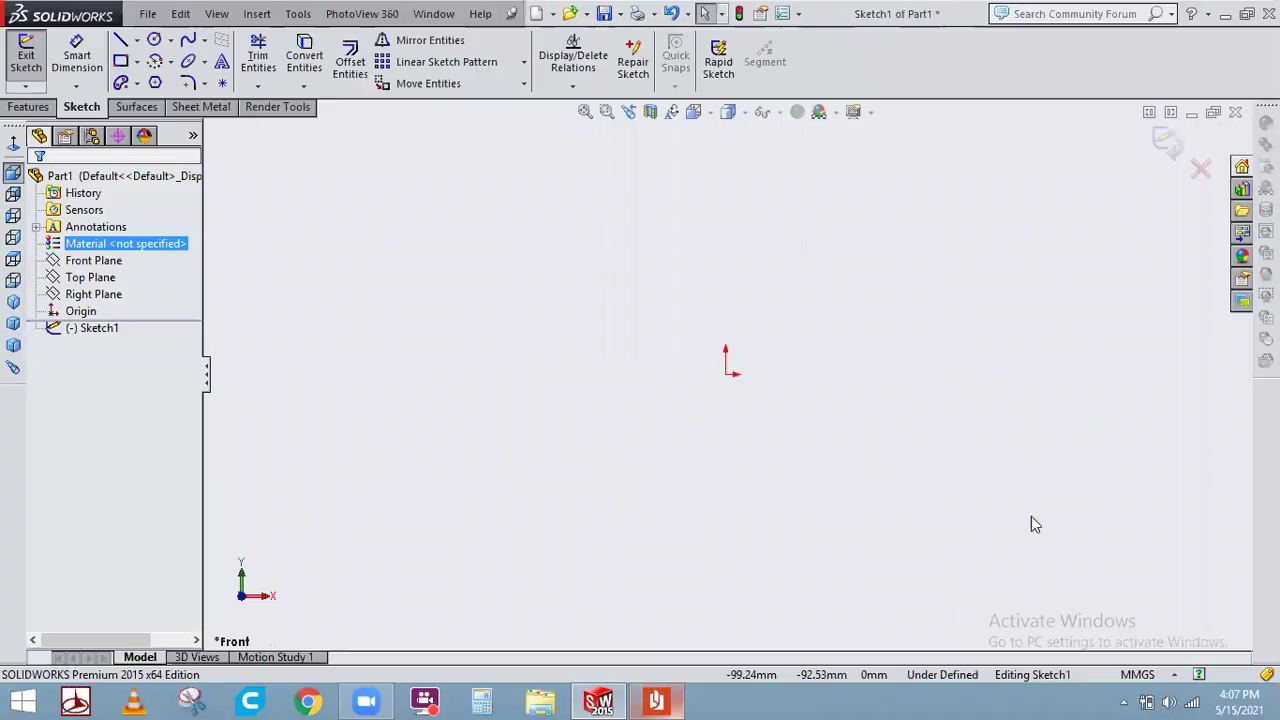
# Examine the helical gear reference drawing for the sweep notes and the dimensions of the gear's side and end views
pyautogui.hotkey('alt', 'Tab')
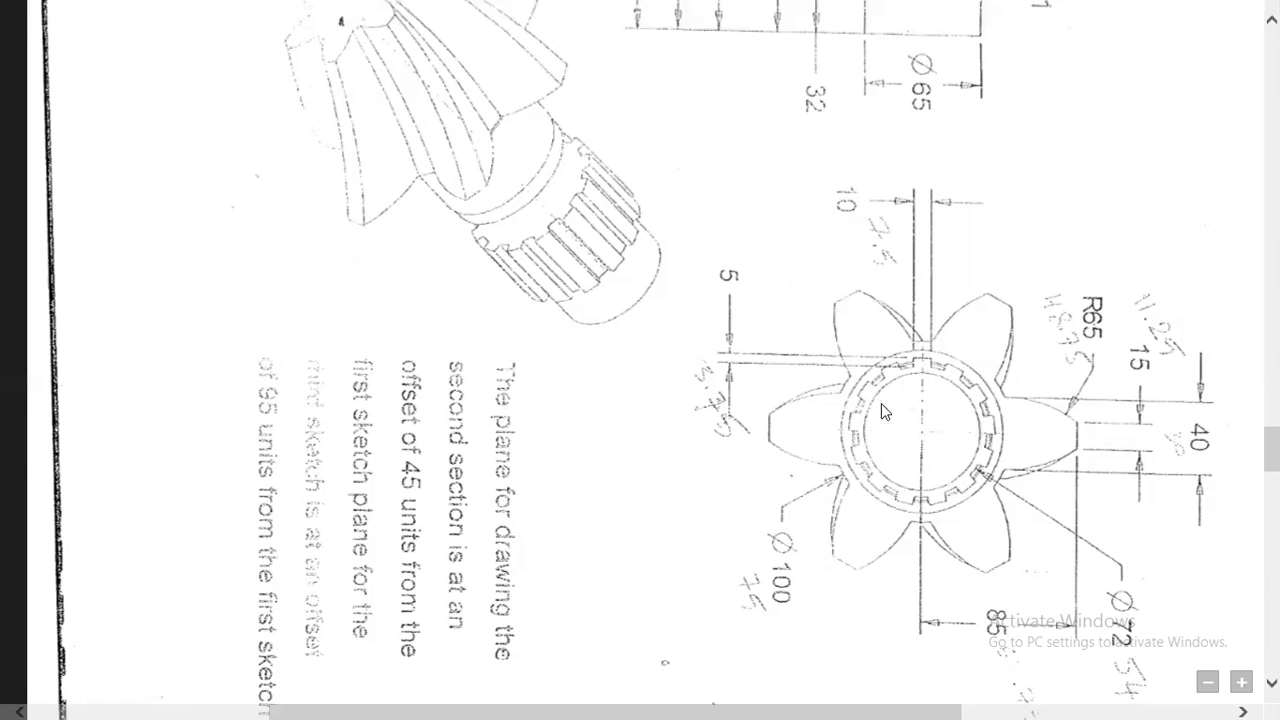
pyautogui.scroll(3, 835, 180)
pyautogui.scroll(1, 986, 418)
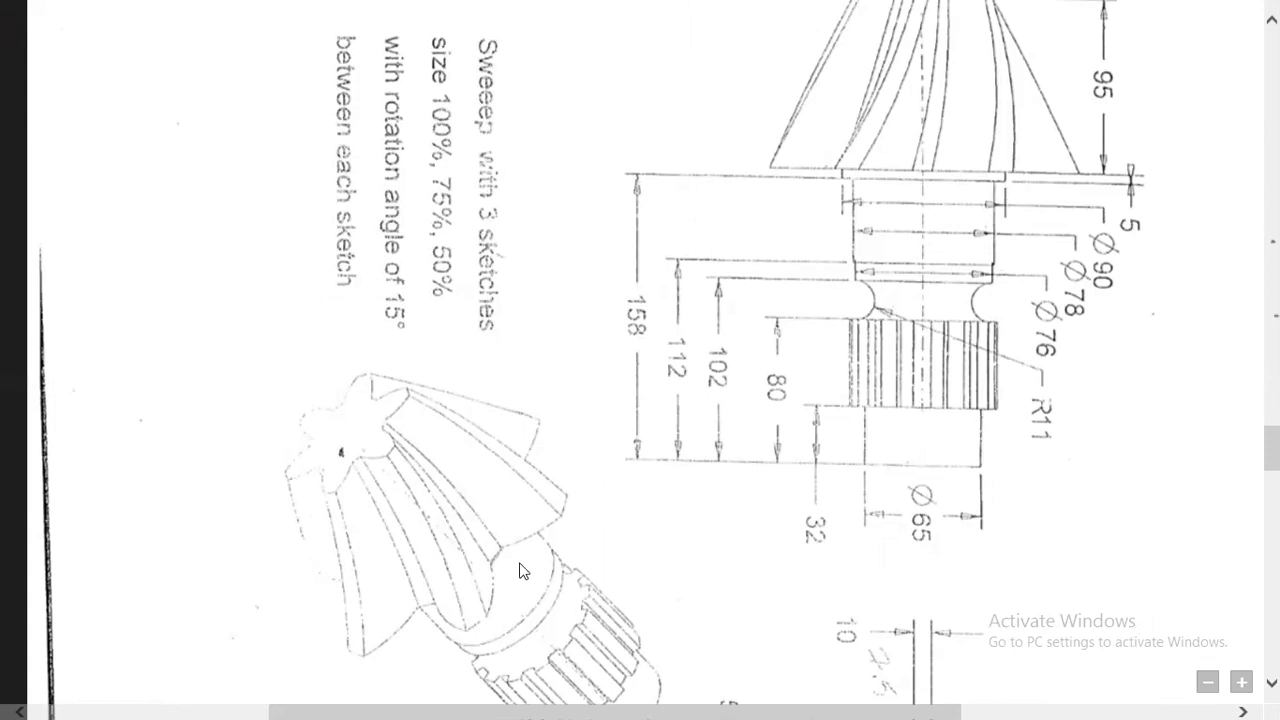
pyautogui.scroll(-2, 501, 549)
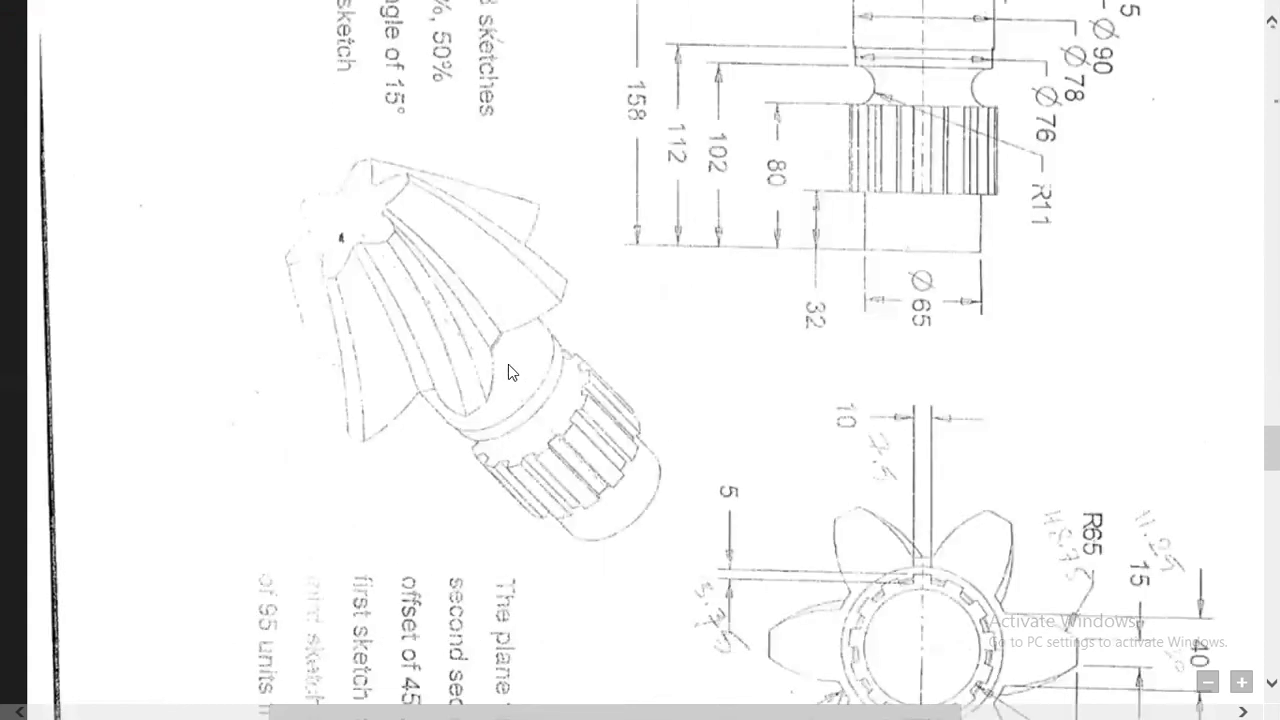
pyautogui.scroll(-3, 802, 568)
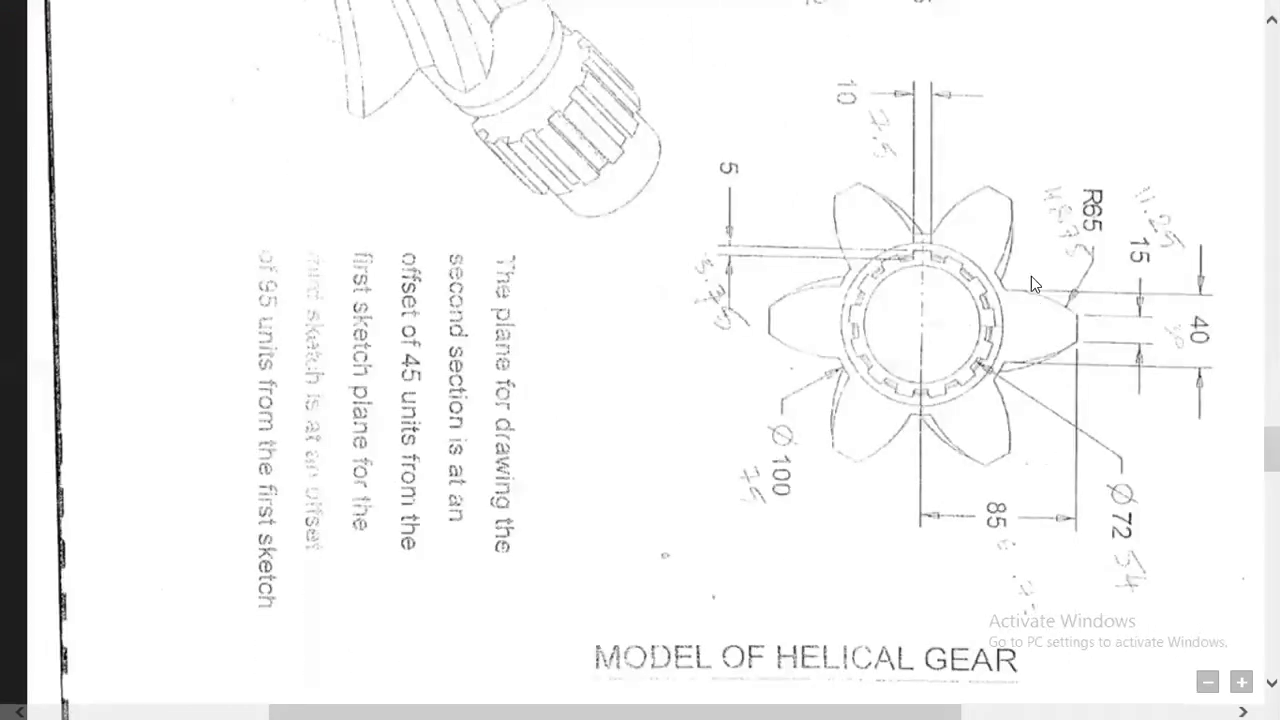
pyautogui.keyDown('ctrl'); pyautogui.scroll(1, 1020, 285); pyautogui.keyUp('ctrl')
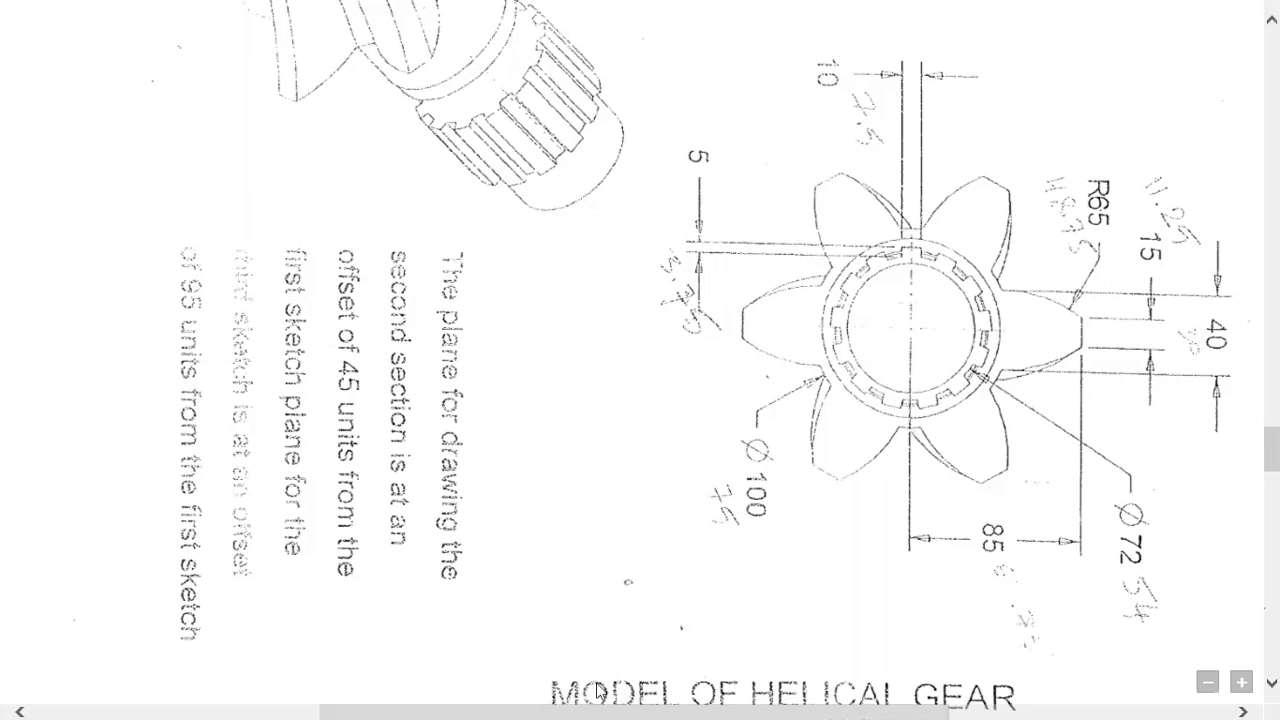
pyautogui.click(5, 14)
# Sketch a circle centred on the origin and set its diameter to 100 mm
pyautogui.click(154, 40)
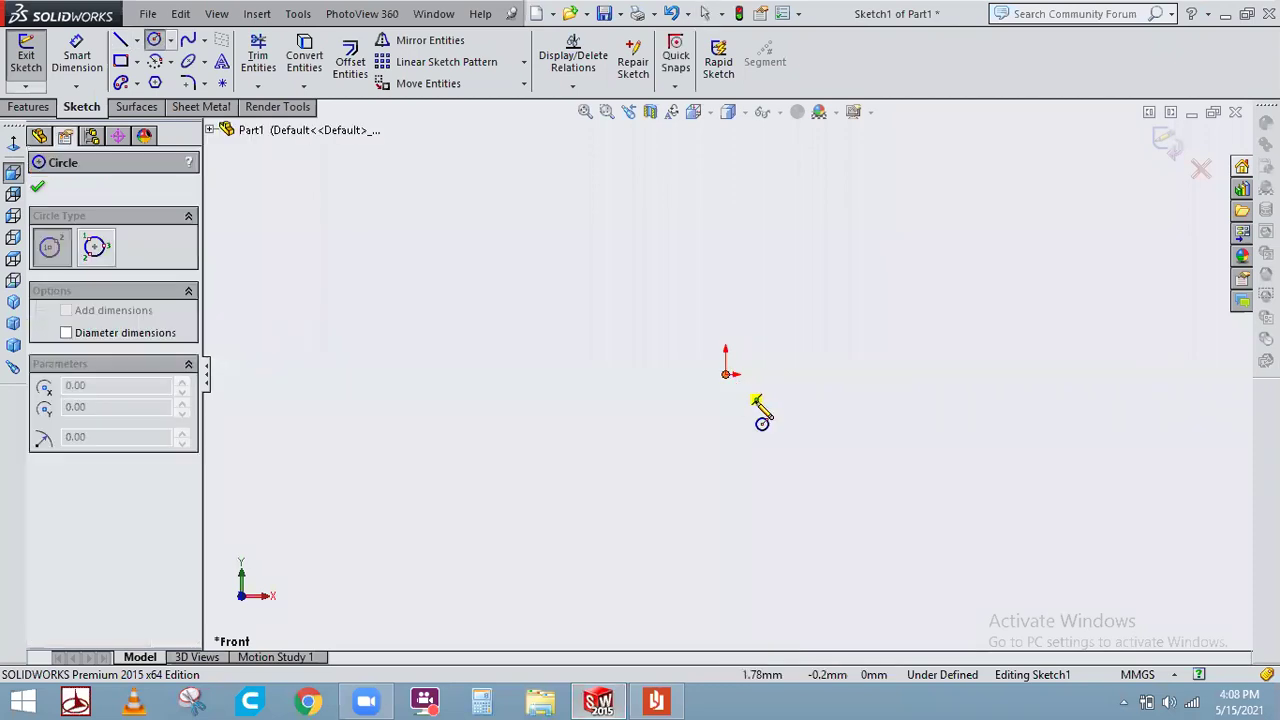
pyautogui.click(808, 461)
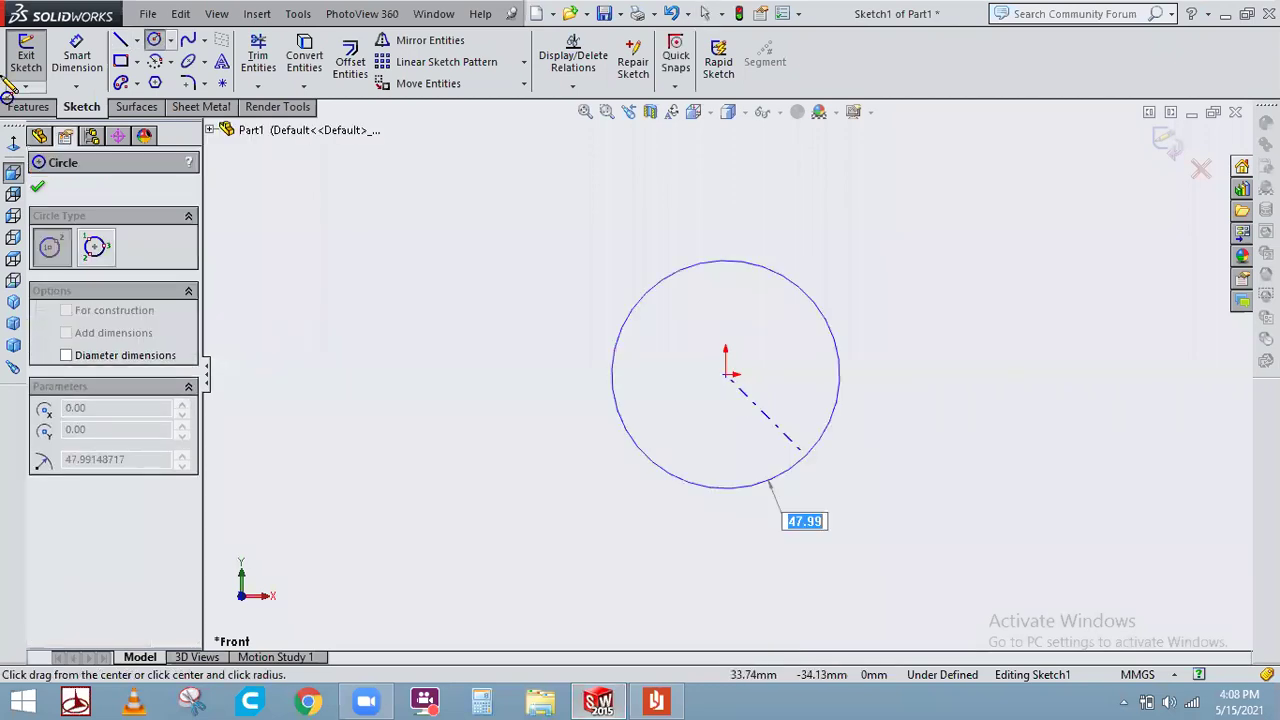
pyautogui.click(80, 65)
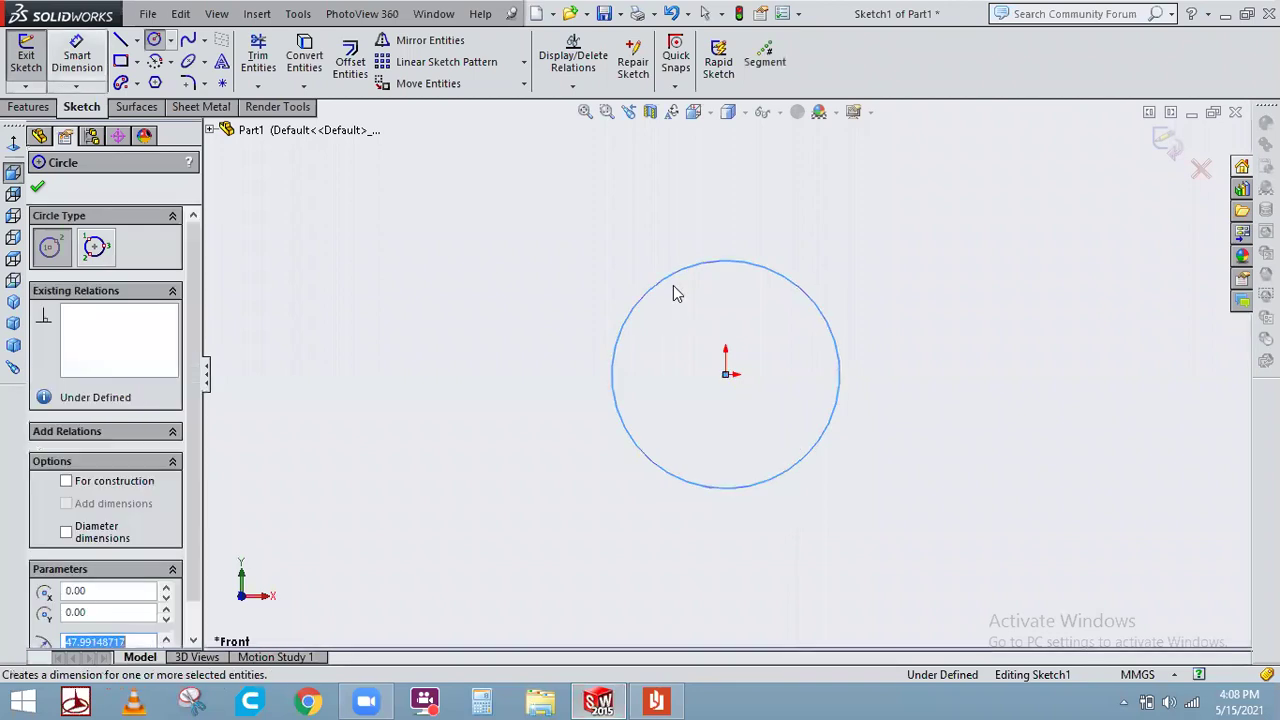
pyautogui.click(838, 345)
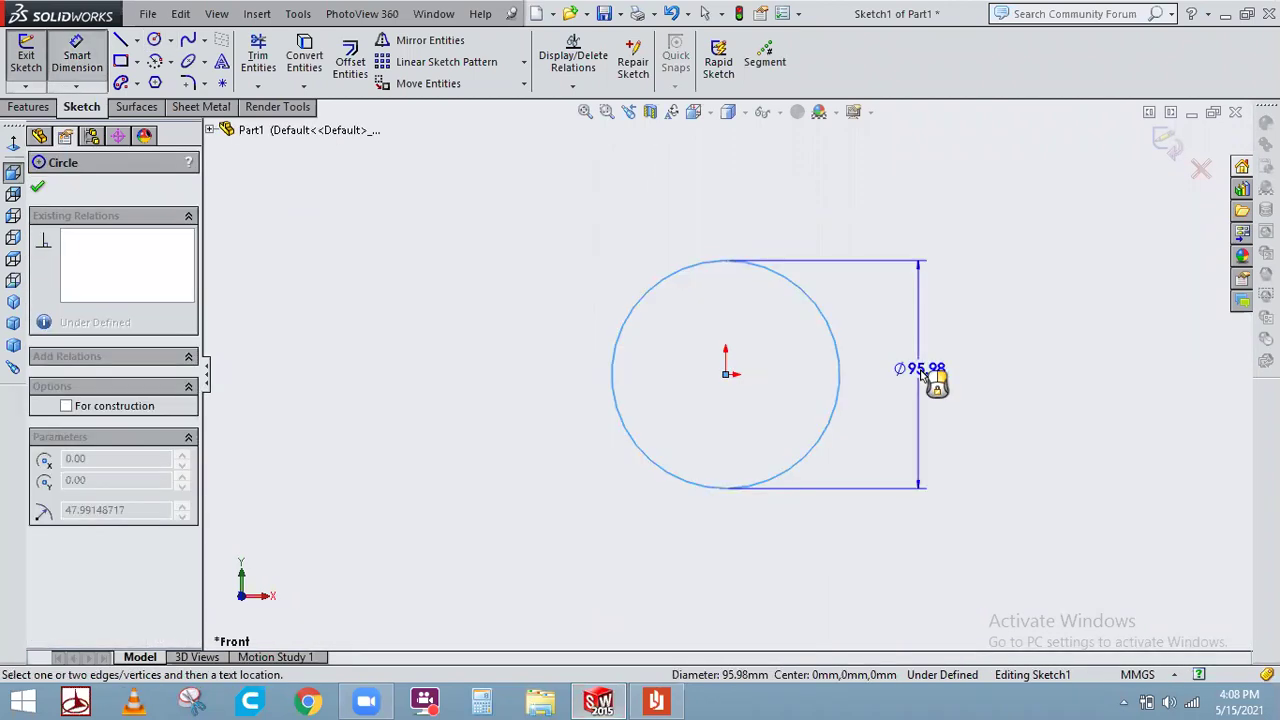
pyautogui.click(921, 372)
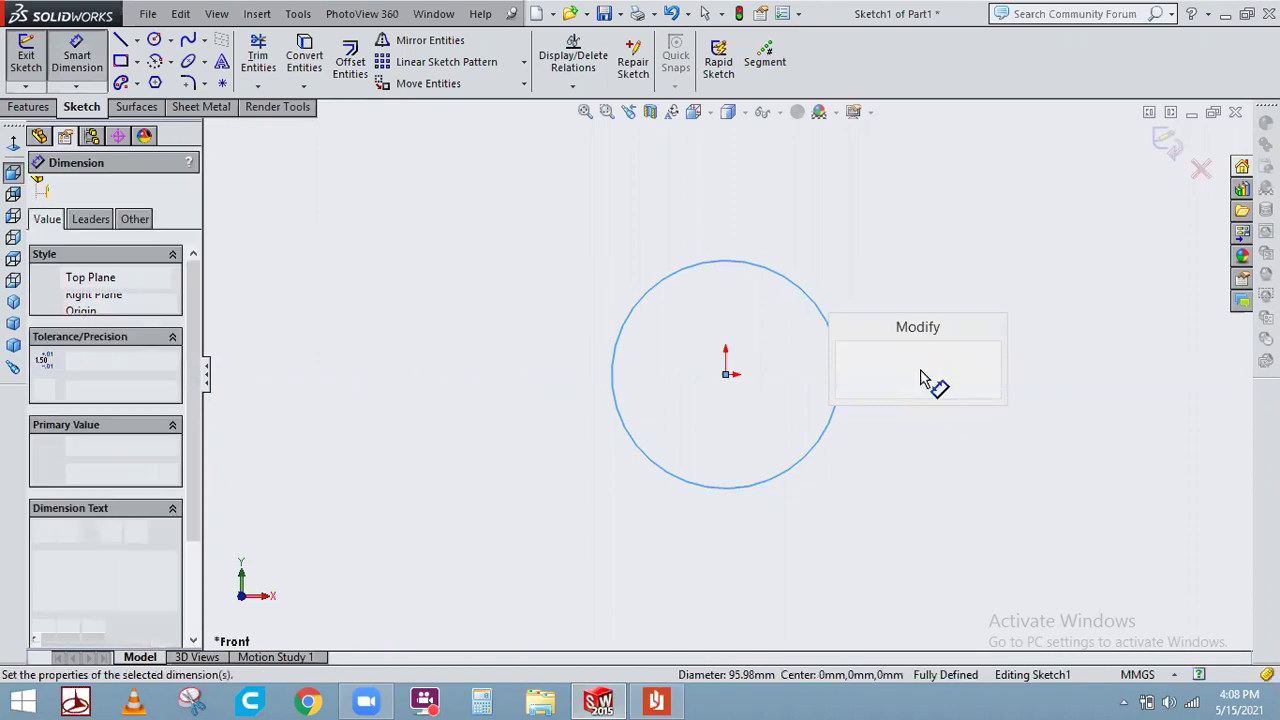
pyautogui.write('100')
pyautogui.press('Return')
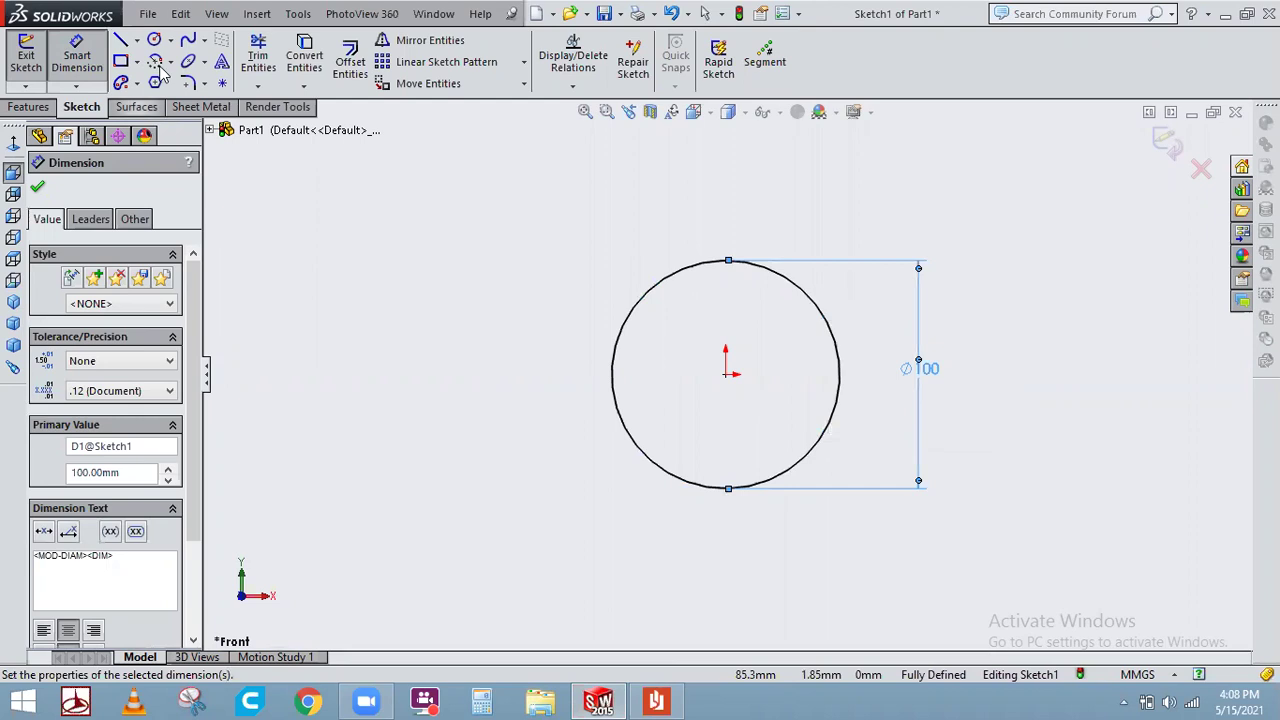
pyautogui.click(38, 187)
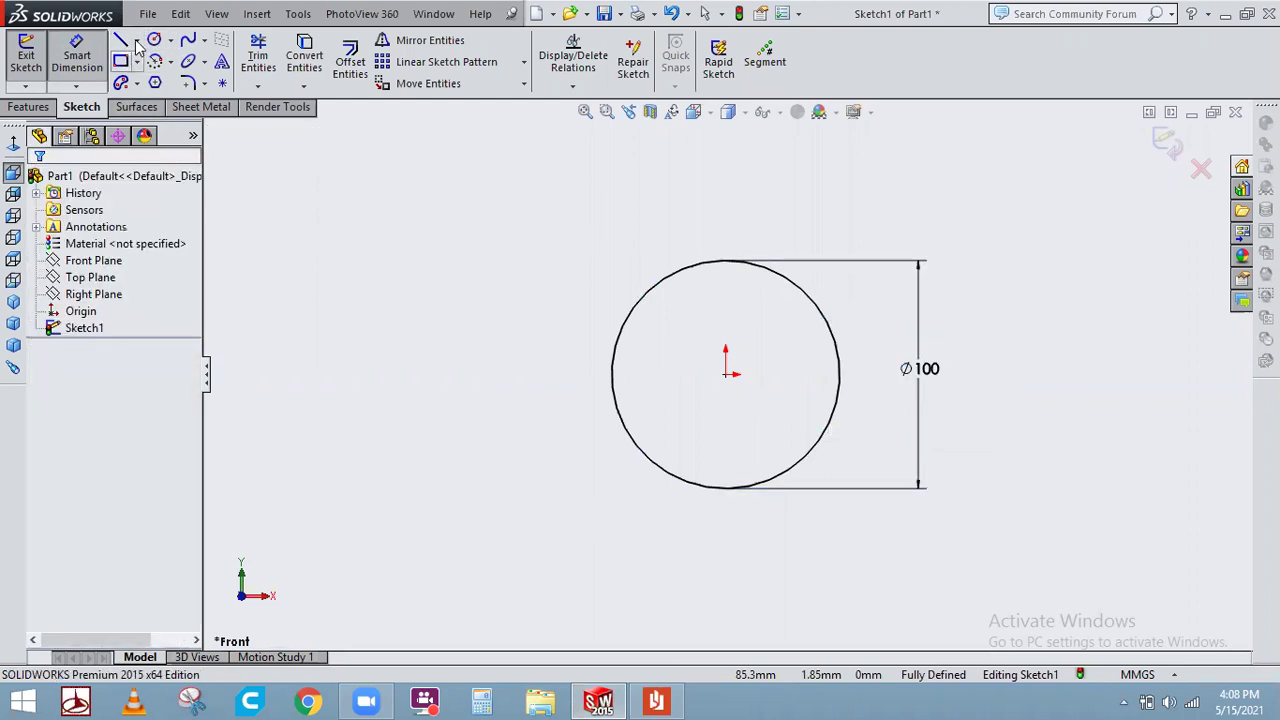
# Draw a vertical centerline about 103 mm long from the origin up past the top of the circle
pyautogui.click(136, 40)
pyautogui.click(171, 79)
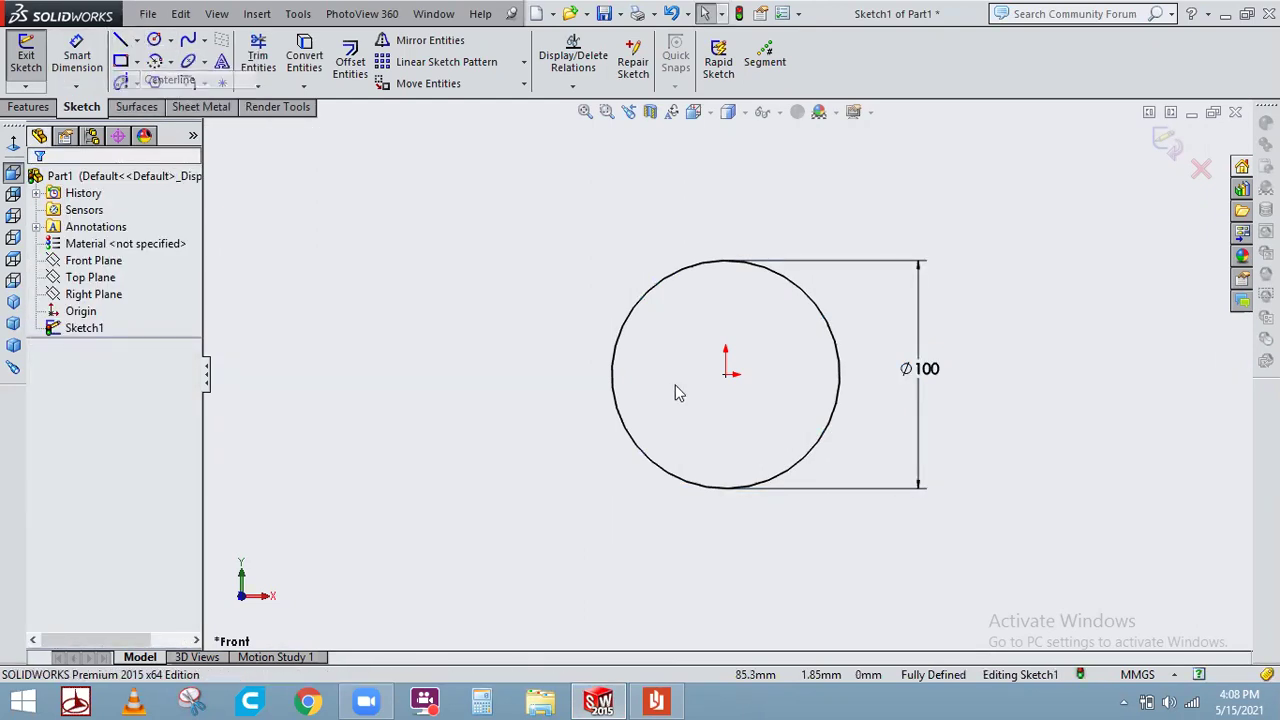
pyautogui.click(727, 374)
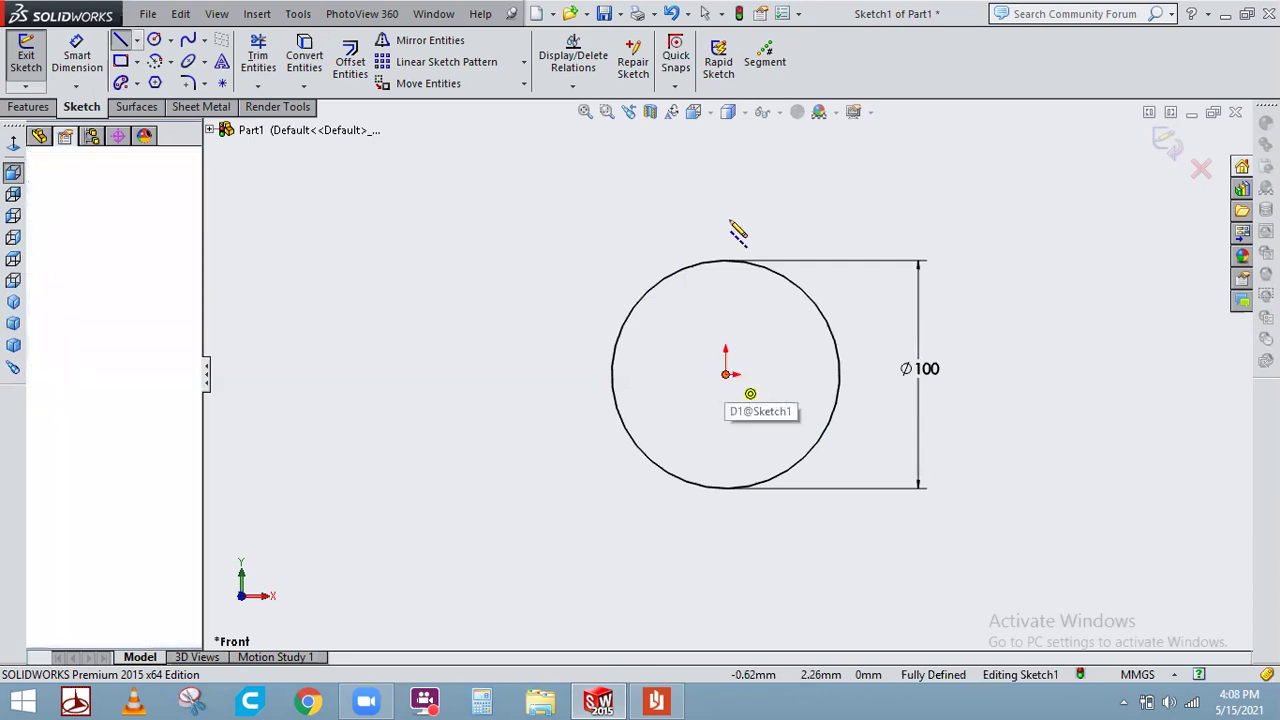
pyautogui.click(728, 140)
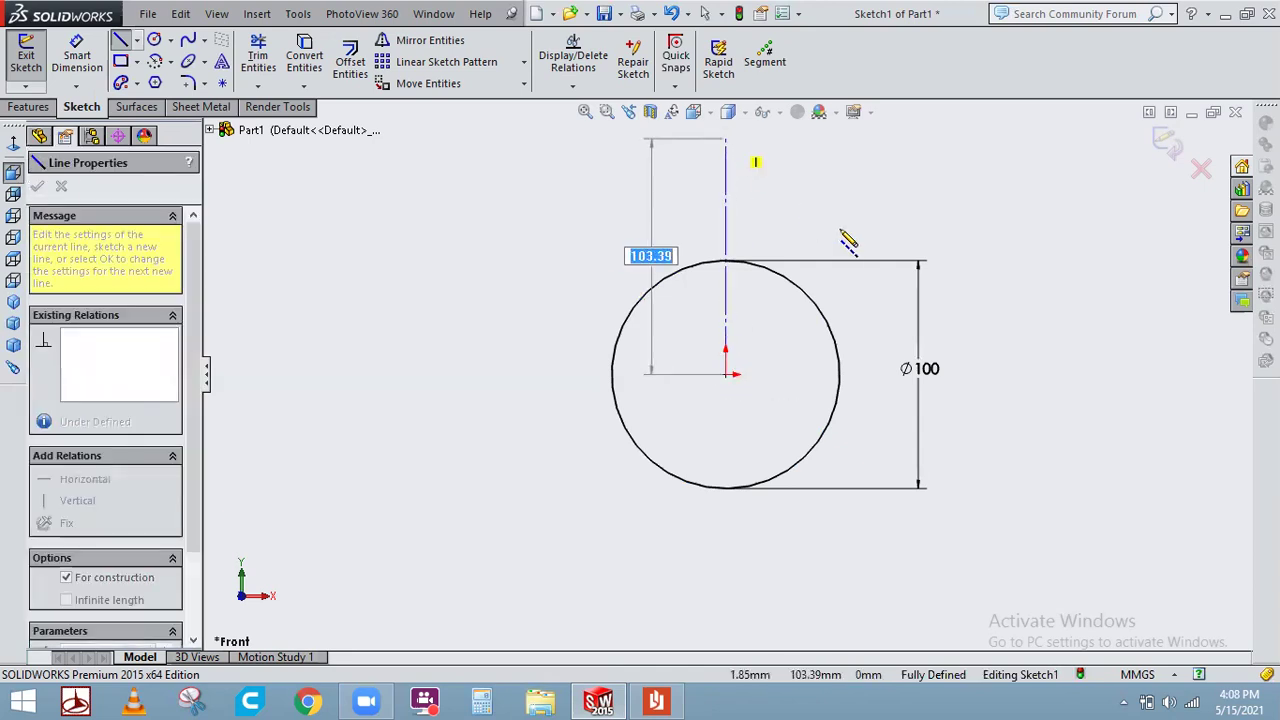
pyautogui.rightClick(842, 191)
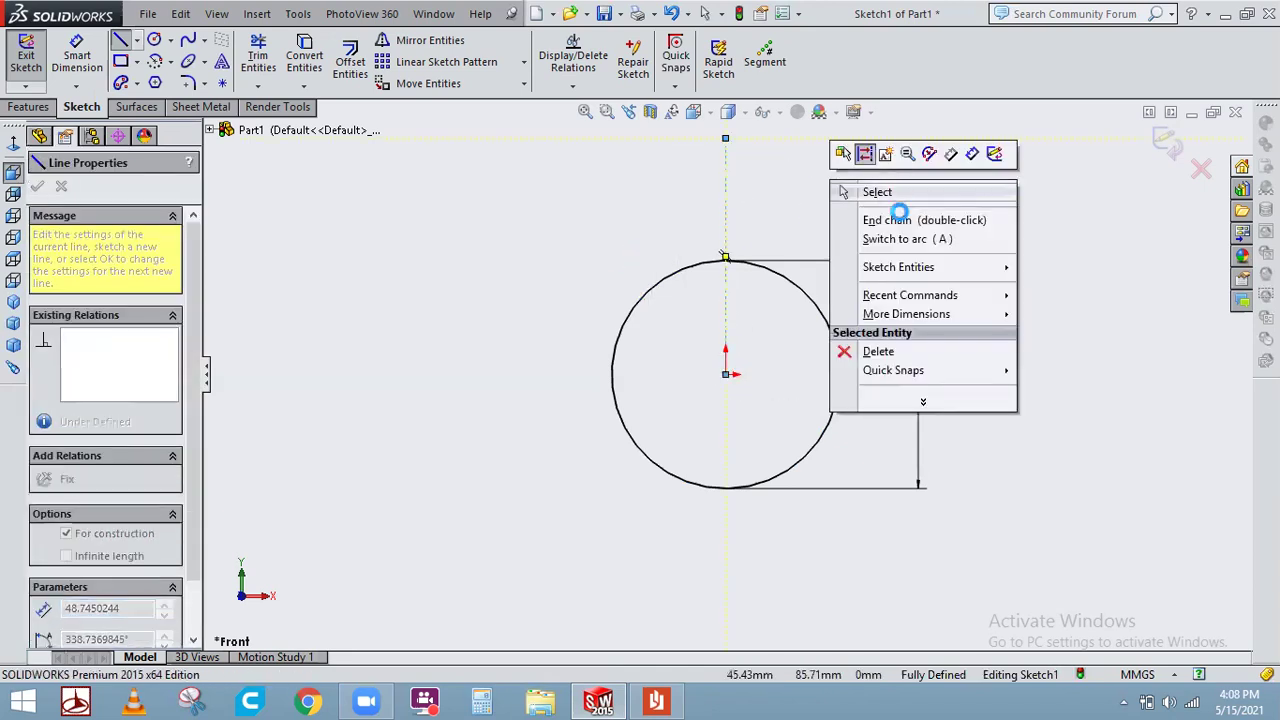
pyautogui.click(900, 220)
# Draw a horizontal centerline about 154 mm long from the origin out past the circle's right side
pyautogui.click(121, 40)
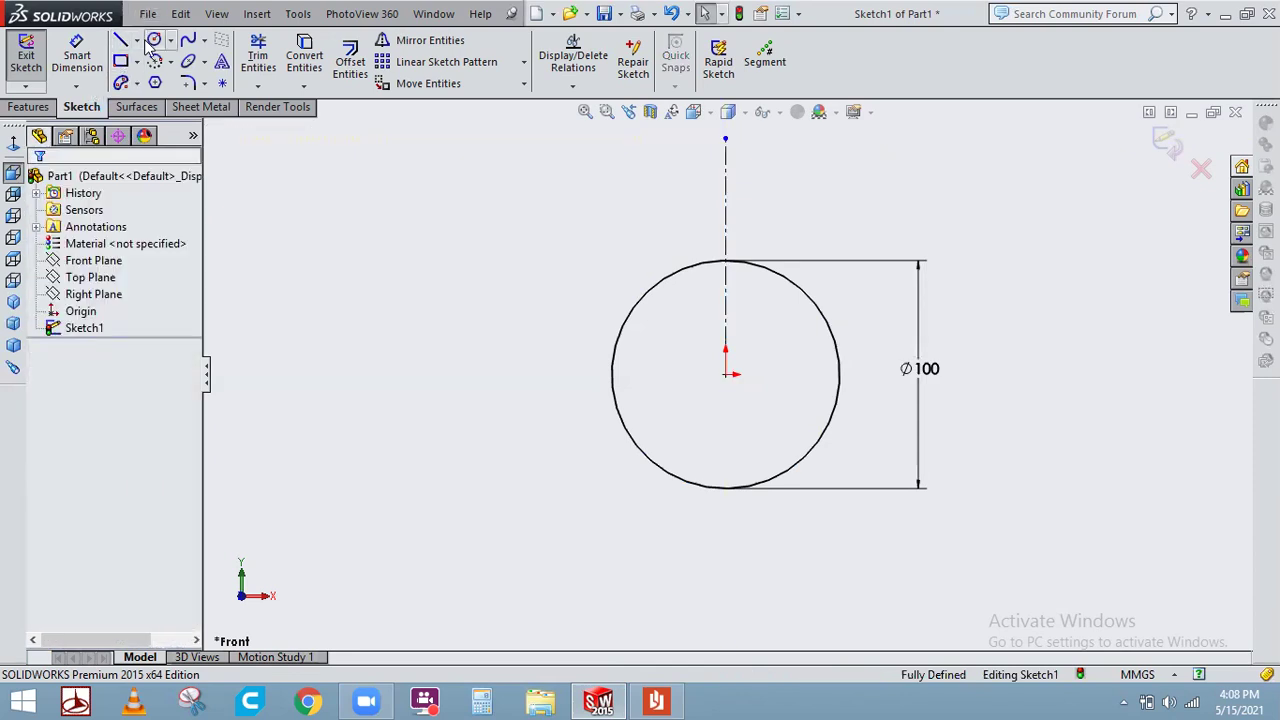
pyautogui.click(137, 40)
pyautogui.click(169, 79)
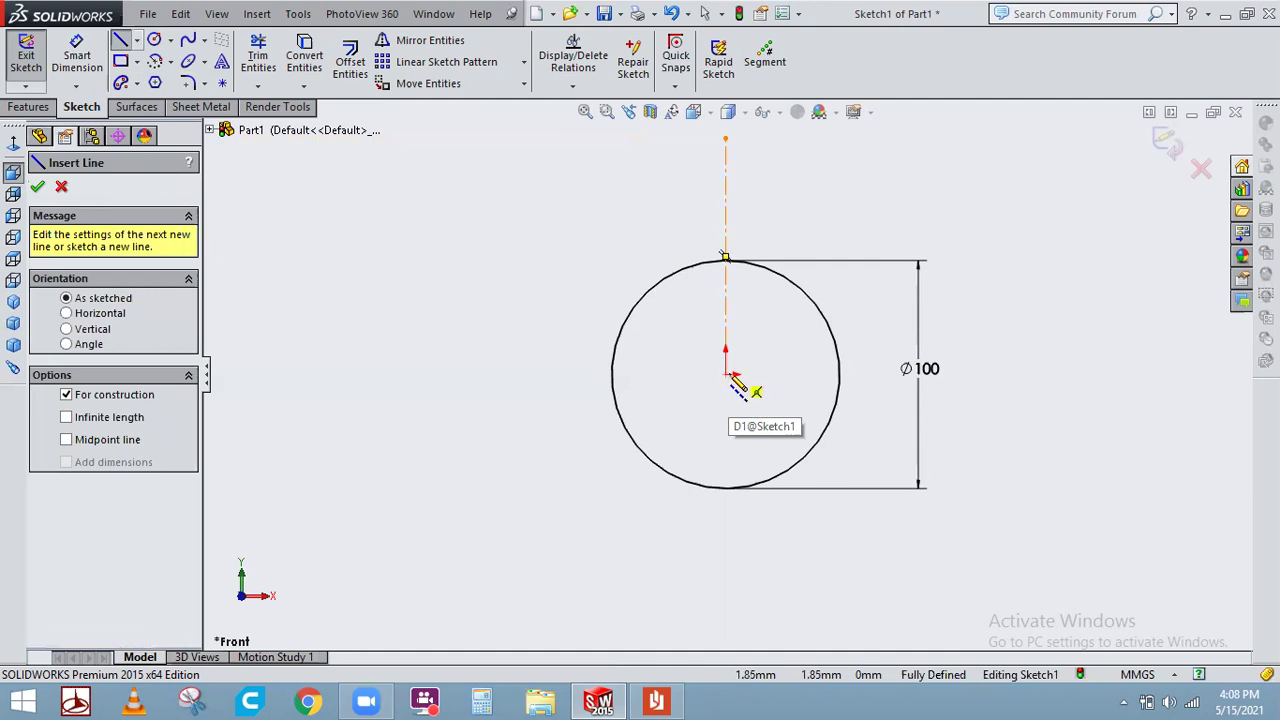
pyautogui.click(729, 376)
pyautogui.click(726, 374)
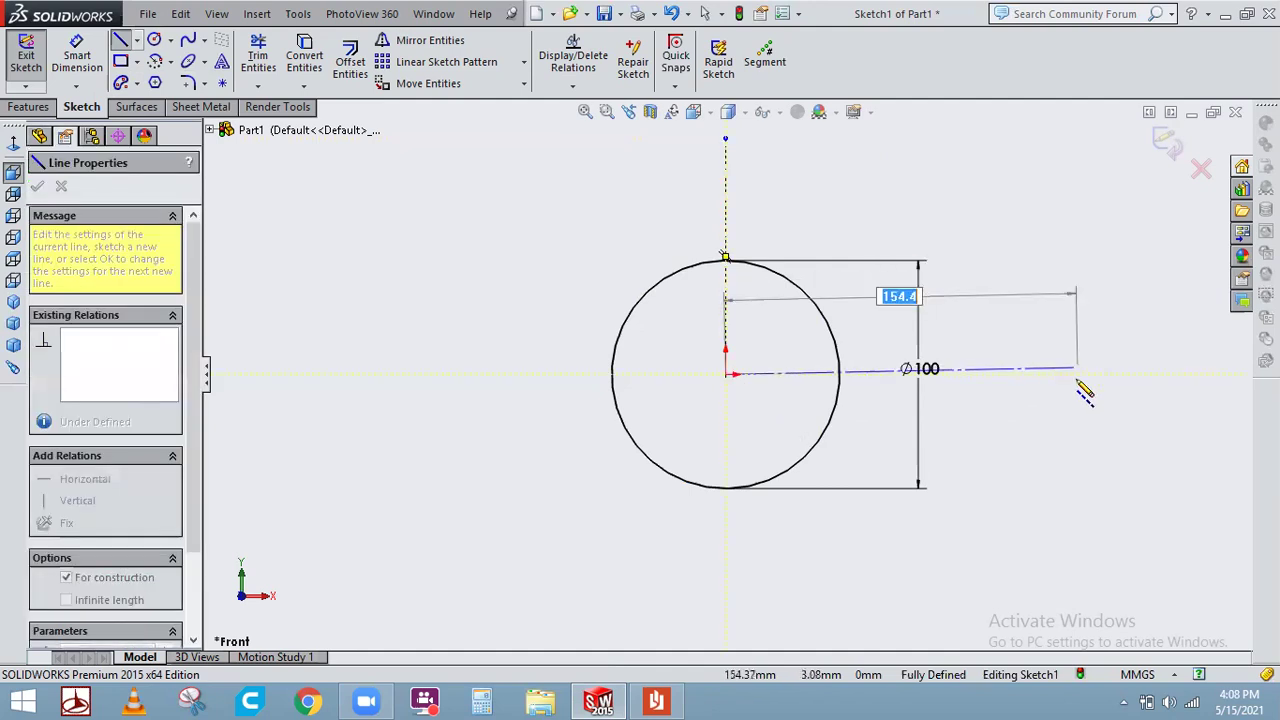
pyautogui.click(1076, 377)
pyautogui.rightClick(1141, 306)
pyautogui.click(1123, 290)
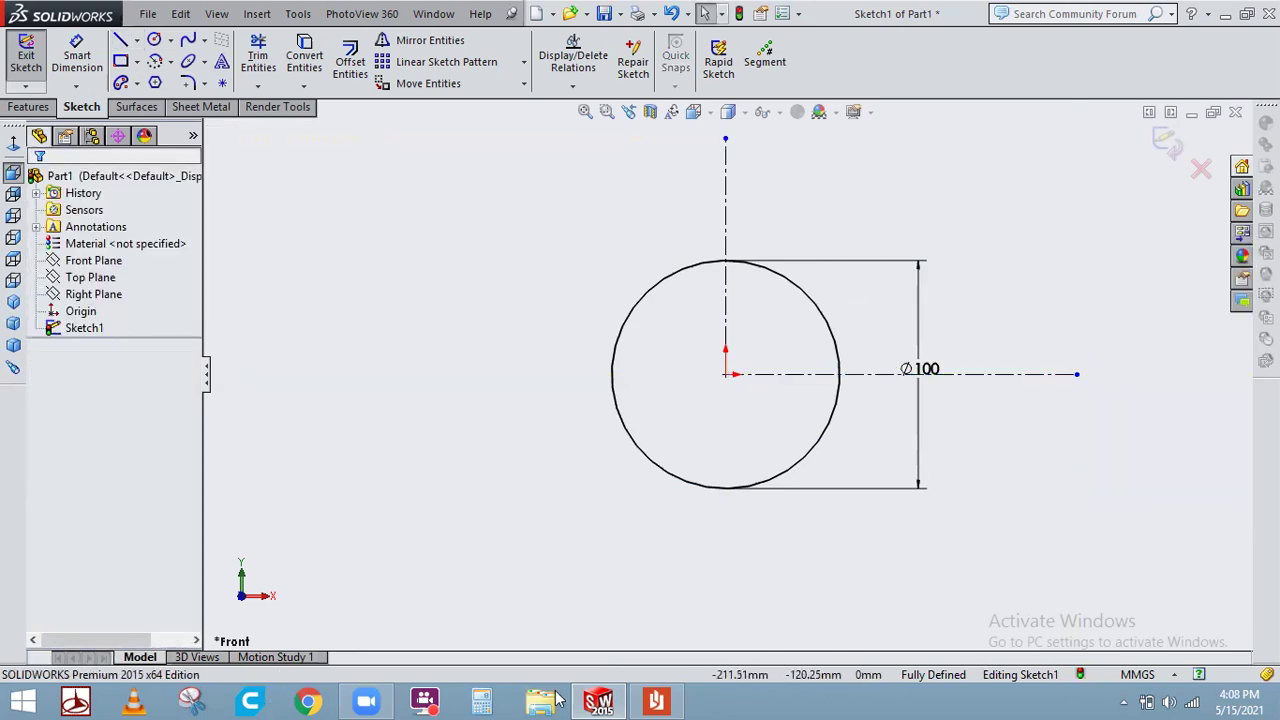
# Check the reference drawing and sketch a horizontal line about 38 mm long across the vertical centerline above the circle
pyautogui.click(657, 701)
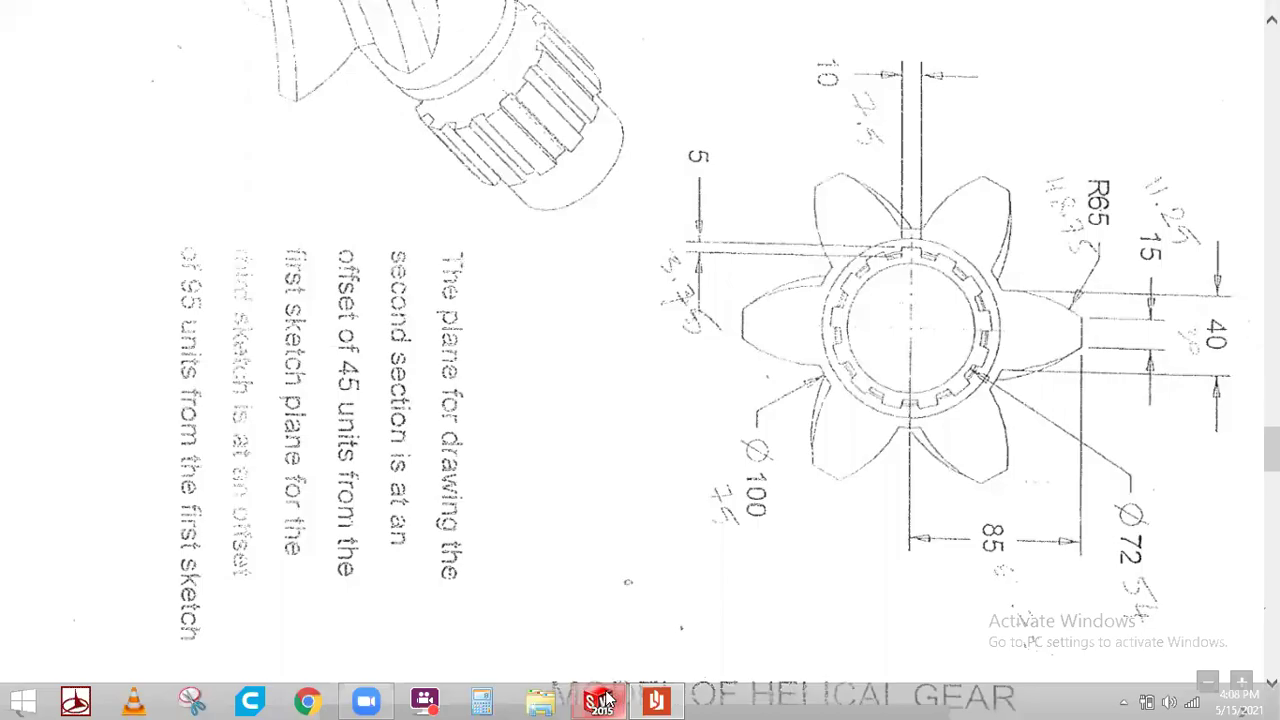
pyautogui.click(605, 700)
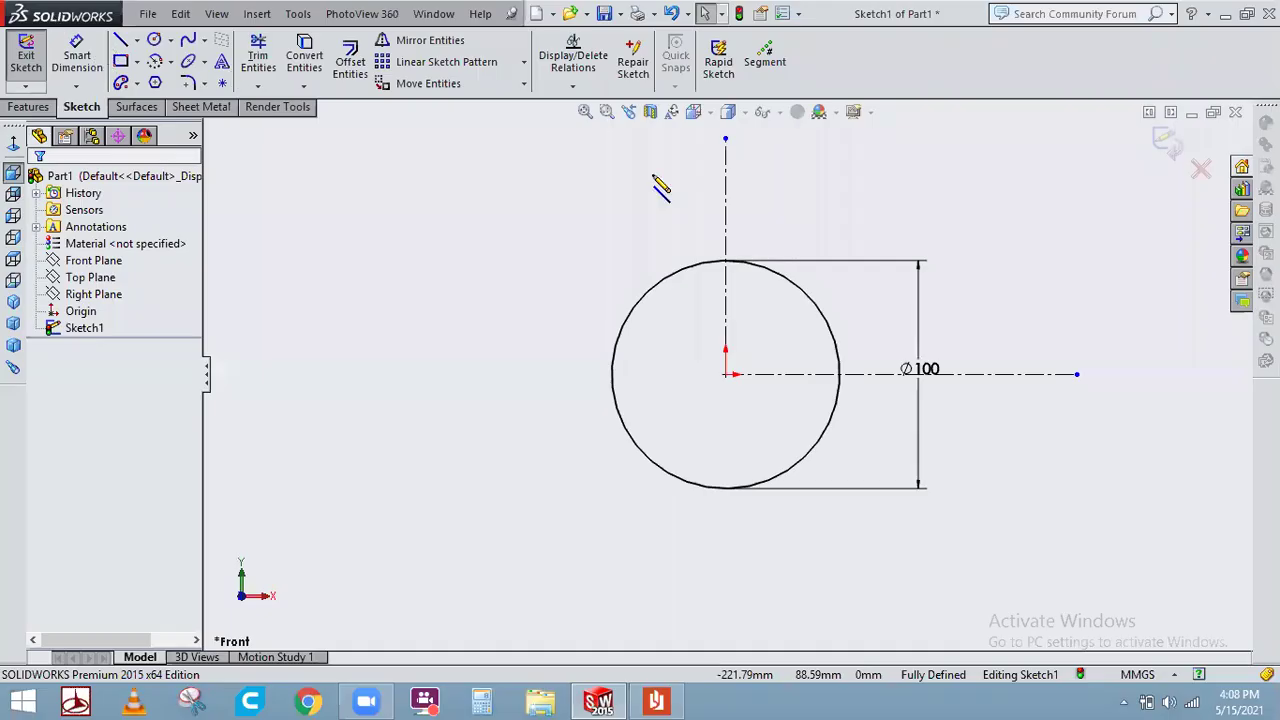
pyautogui.press('l')
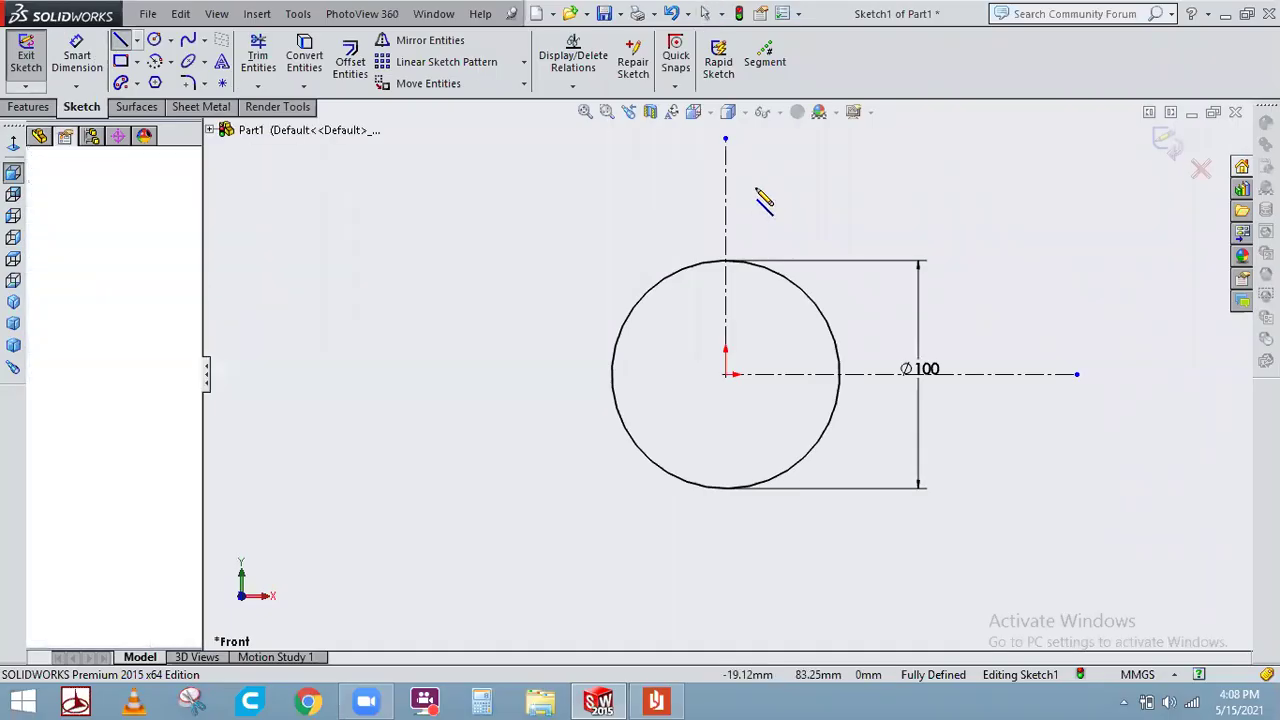
pyautogui.click(682, 185)
pyautogui.click(768, 185)
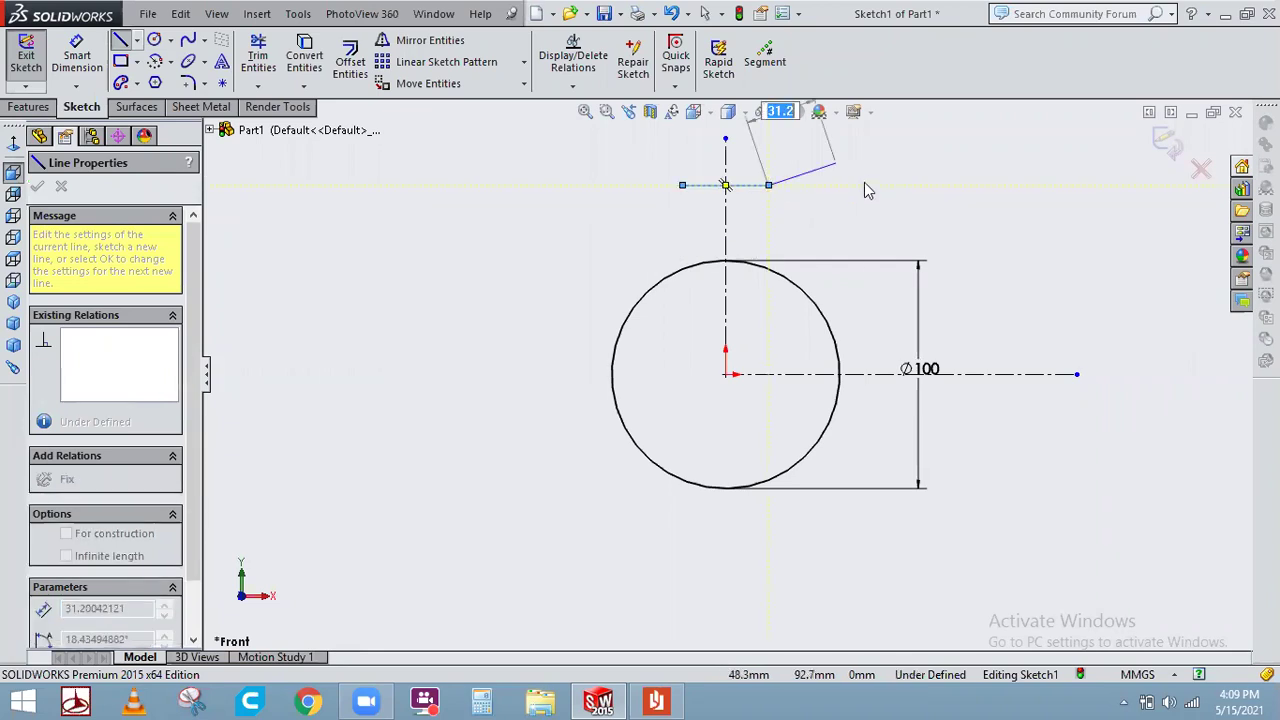
pyautogui.rightClick(868, 190)
pyautogui.click(878, 177)
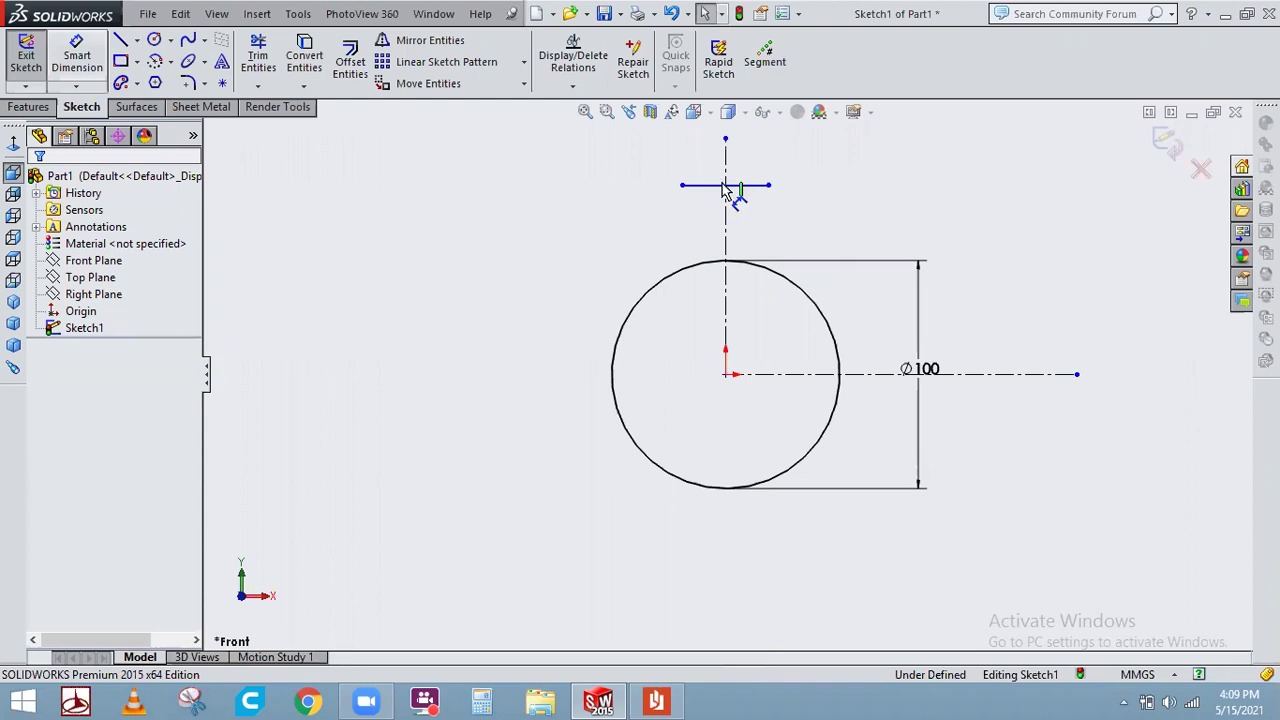
# Dimension the short horizontal line above the circle to a length of 15 mm
pyautogui.click(757, 182)
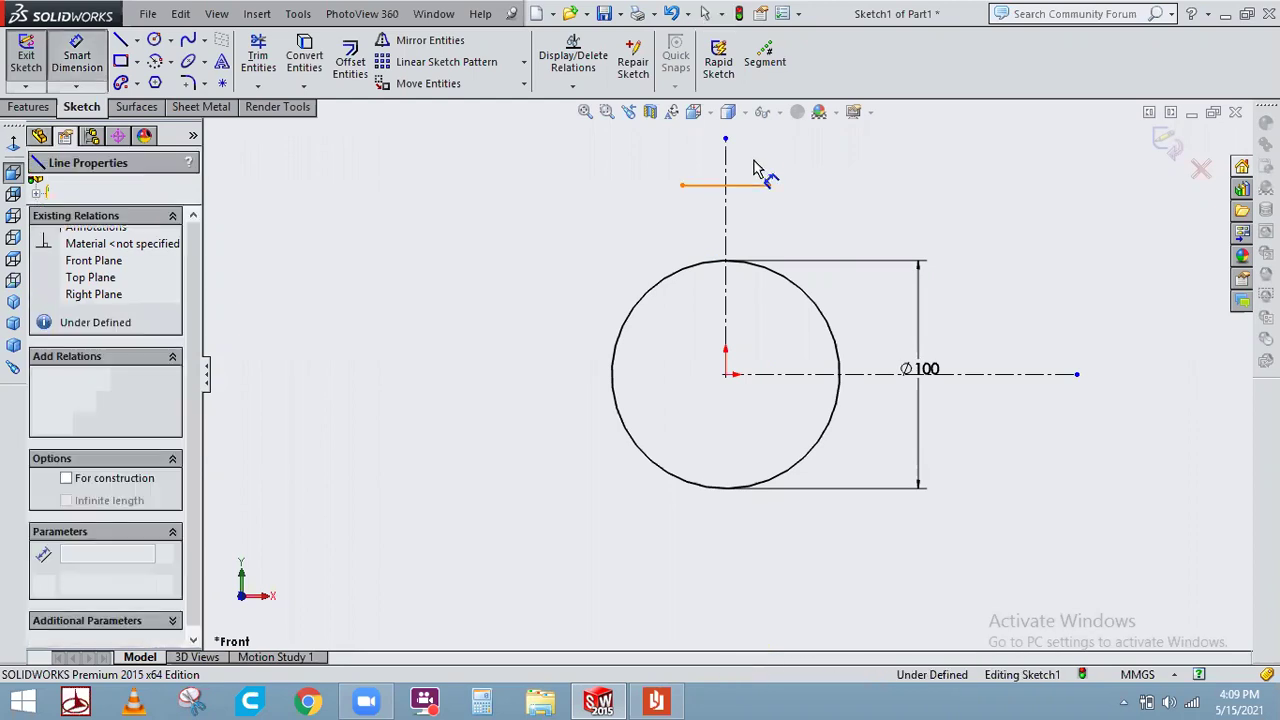
pyautogui.click(754, 161)
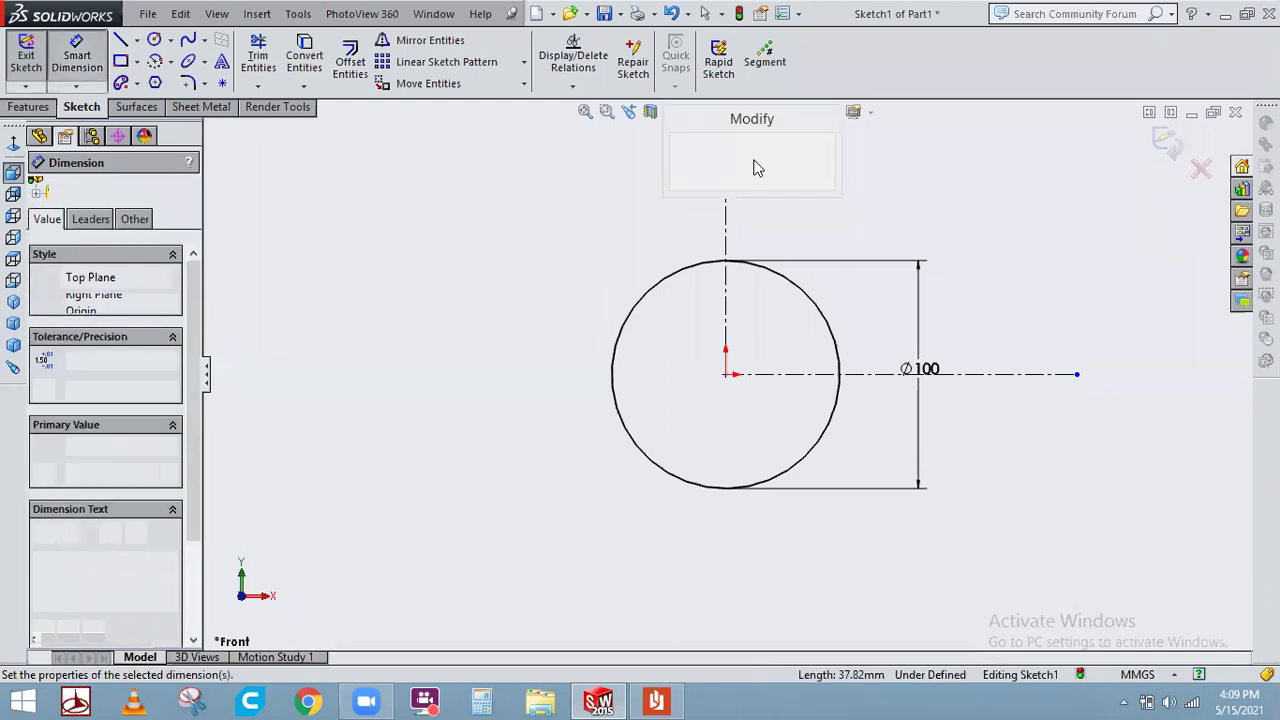
pyautogui.write('15')
pyautogui.press('Return')
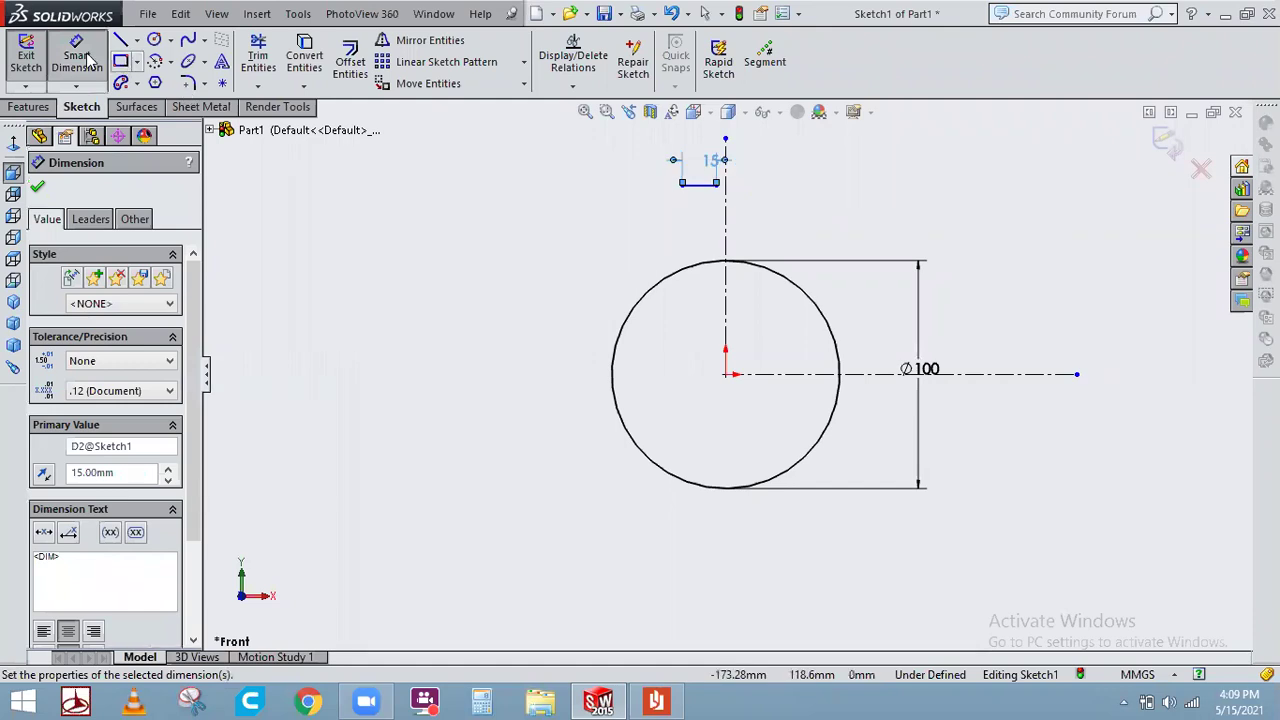
pyautogui.rightClick(487, 239)
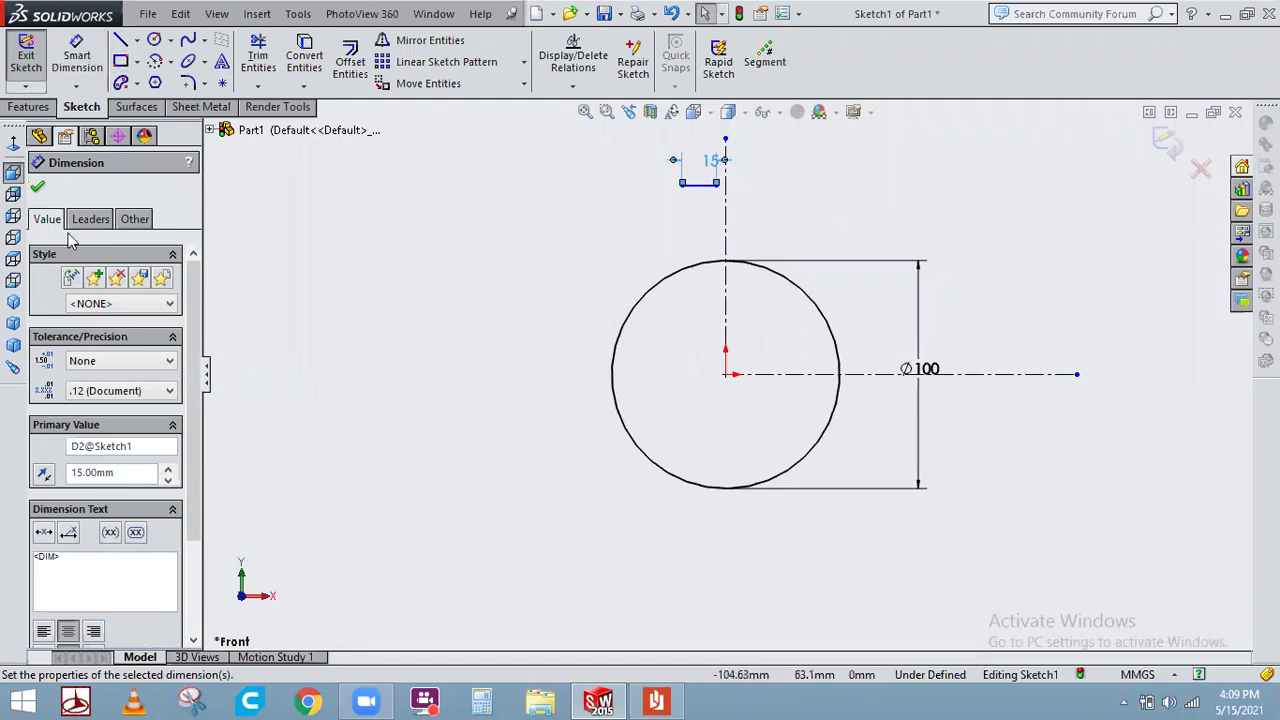
pyautogui.click(40, 190)
# Make the two endpoints of the 15 mm line symmetric about the vertical centerline
pyautogui.click(600, 280)
pyautogui.click(682, 186)
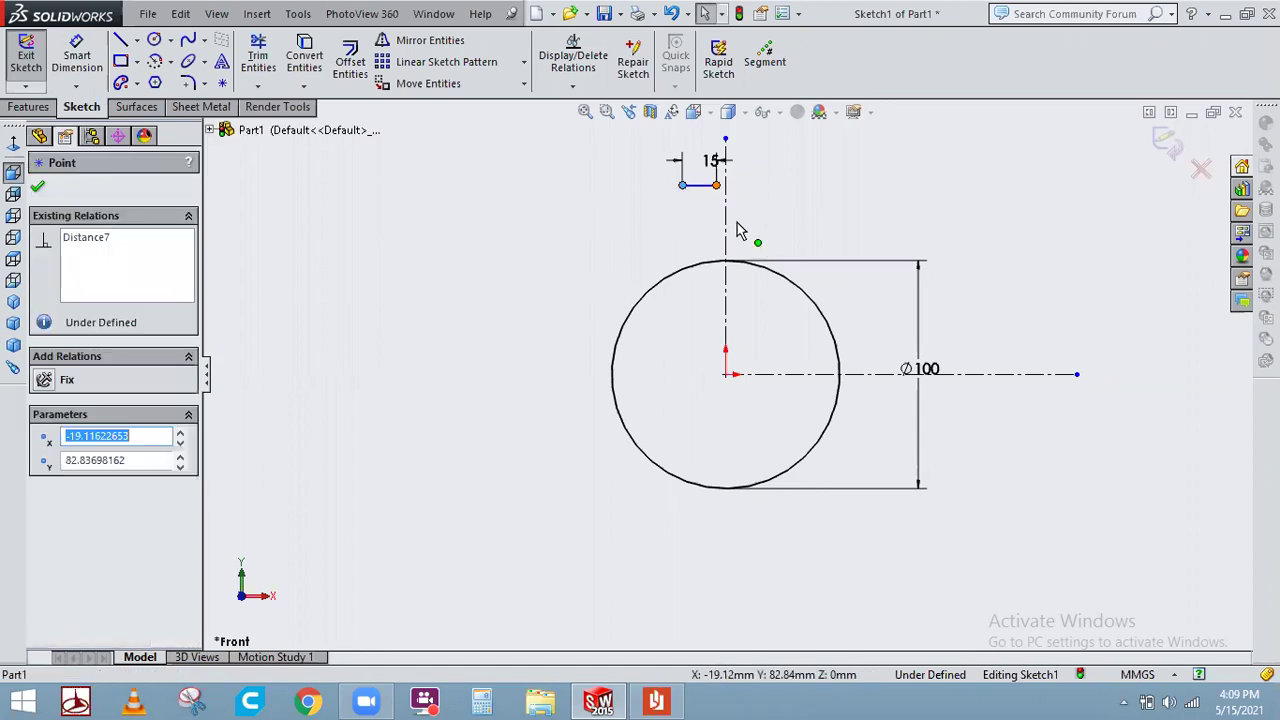
pyautogui.keyDown('ctrl'); pyautogui.click(730, 226); pyautogui.keyUp('ctrl')
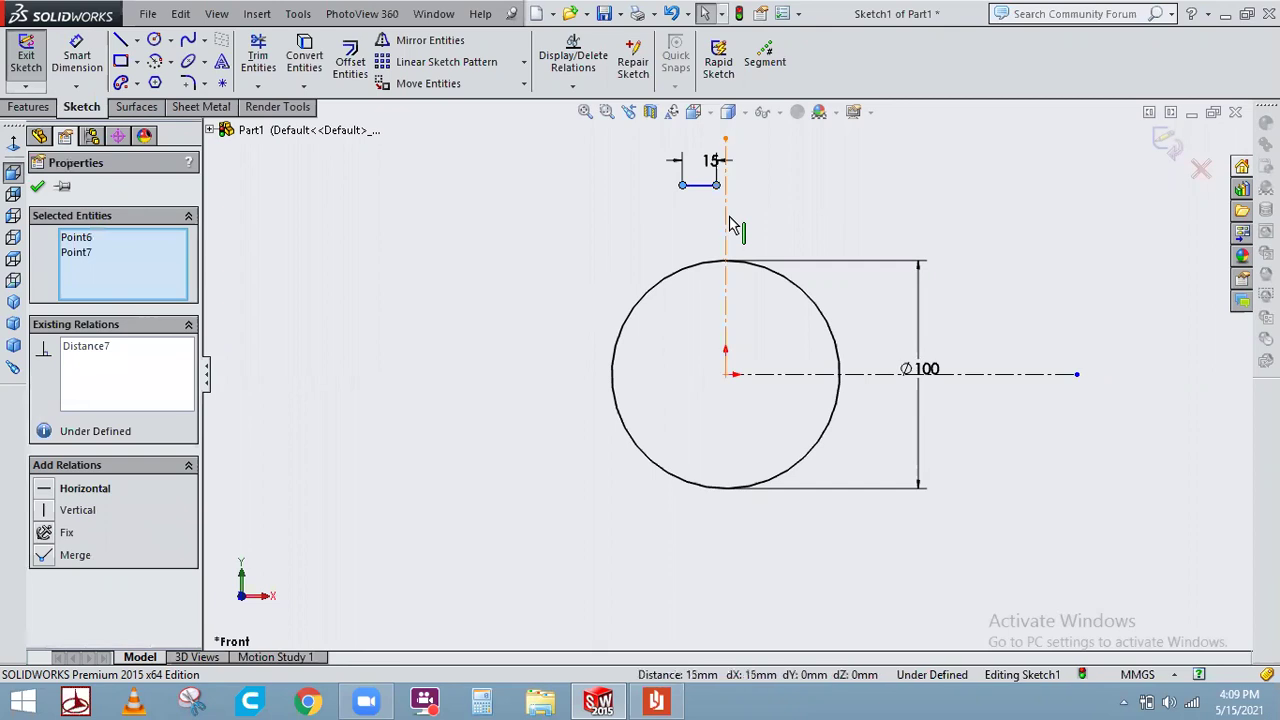
pyautogui.keyDown('ctrl'); pyautogui.click(730, 226); pyautogui.keyUp('ctrl')
pyautogui.click(104, 490)
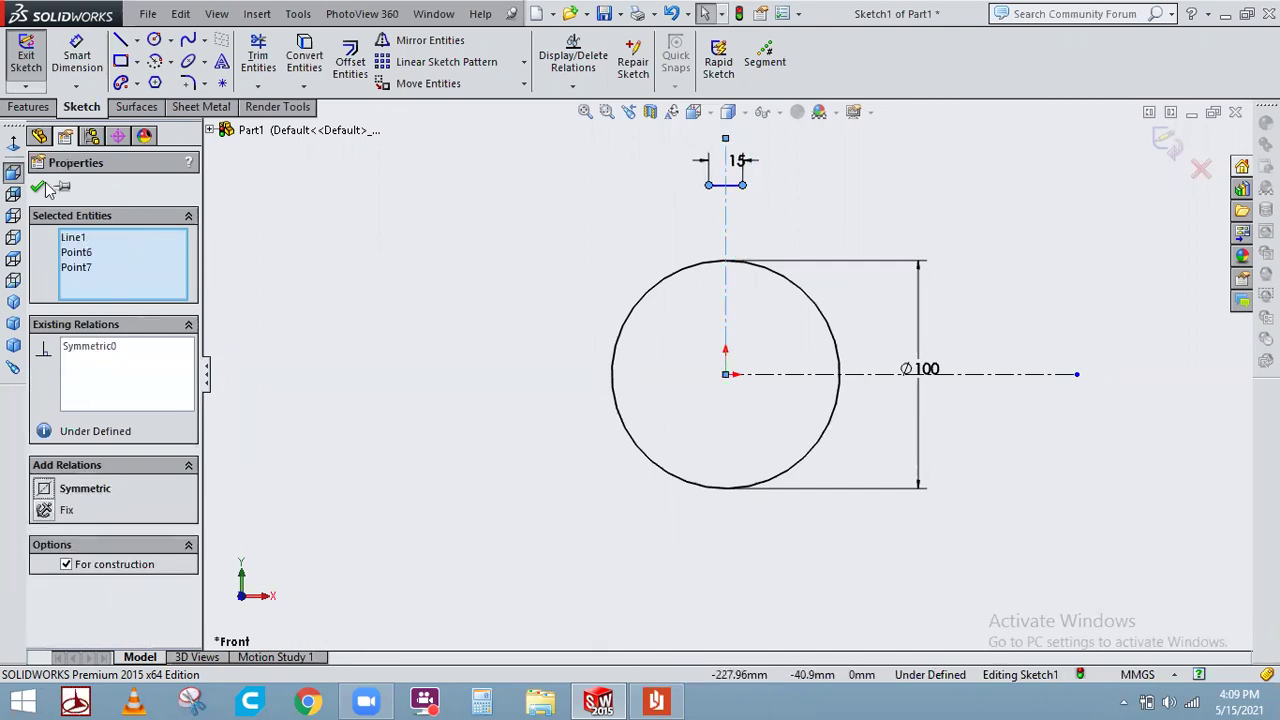
# Check the reference drawing and dimension the vertical distance from the origin to the short upper line as 85 mm
pyautogui.press('Escape')
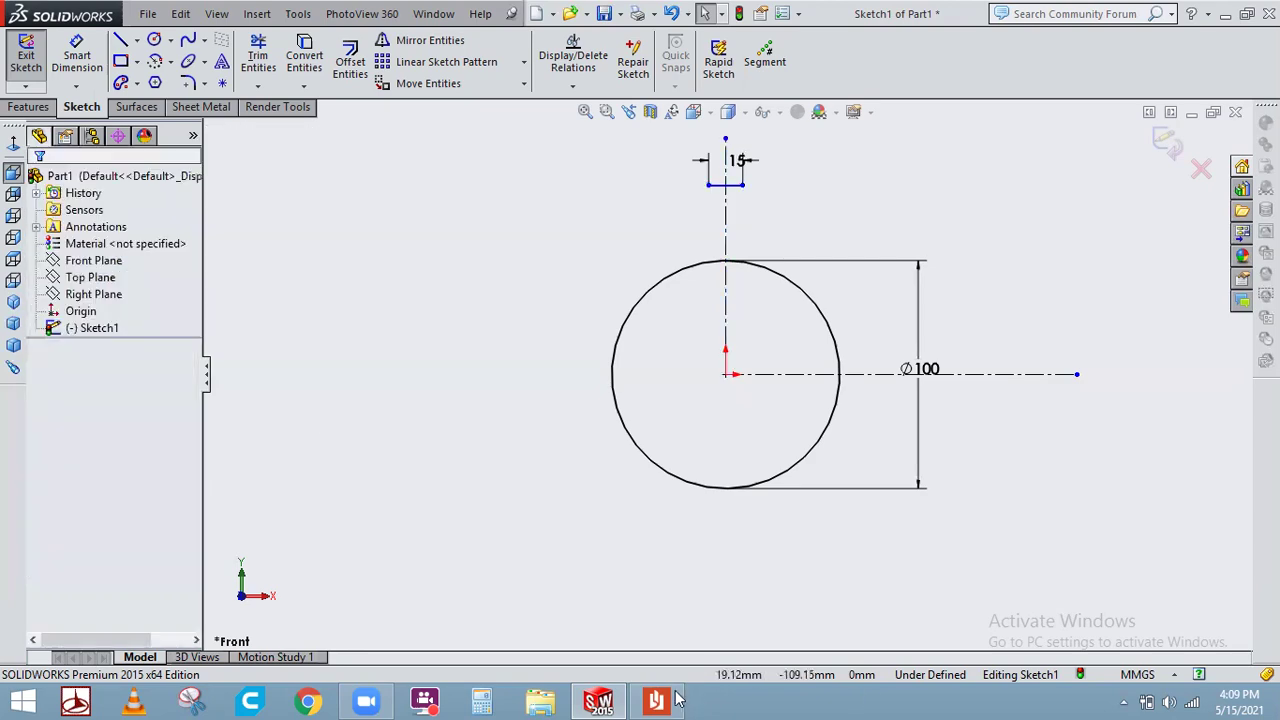
pyautogui.click(676, 692)
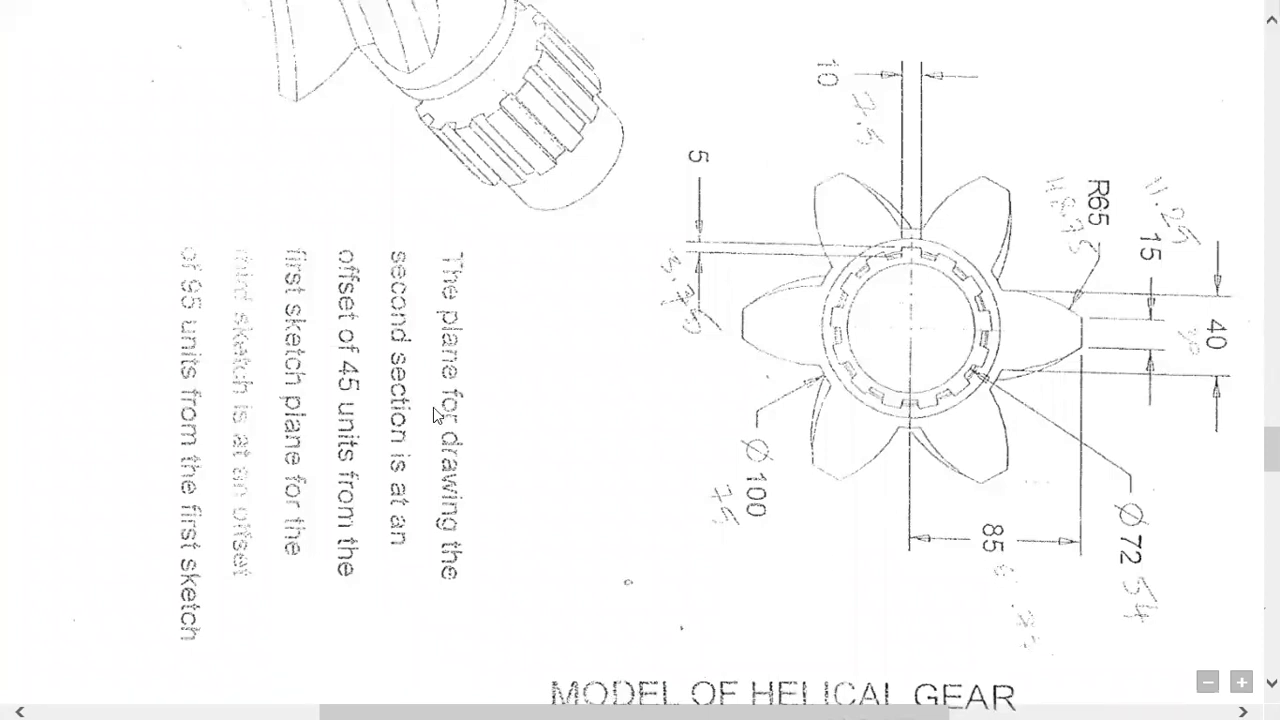
pyautogui.hotkey('alt', 'Tab')
pyautogui.click(94, 54)
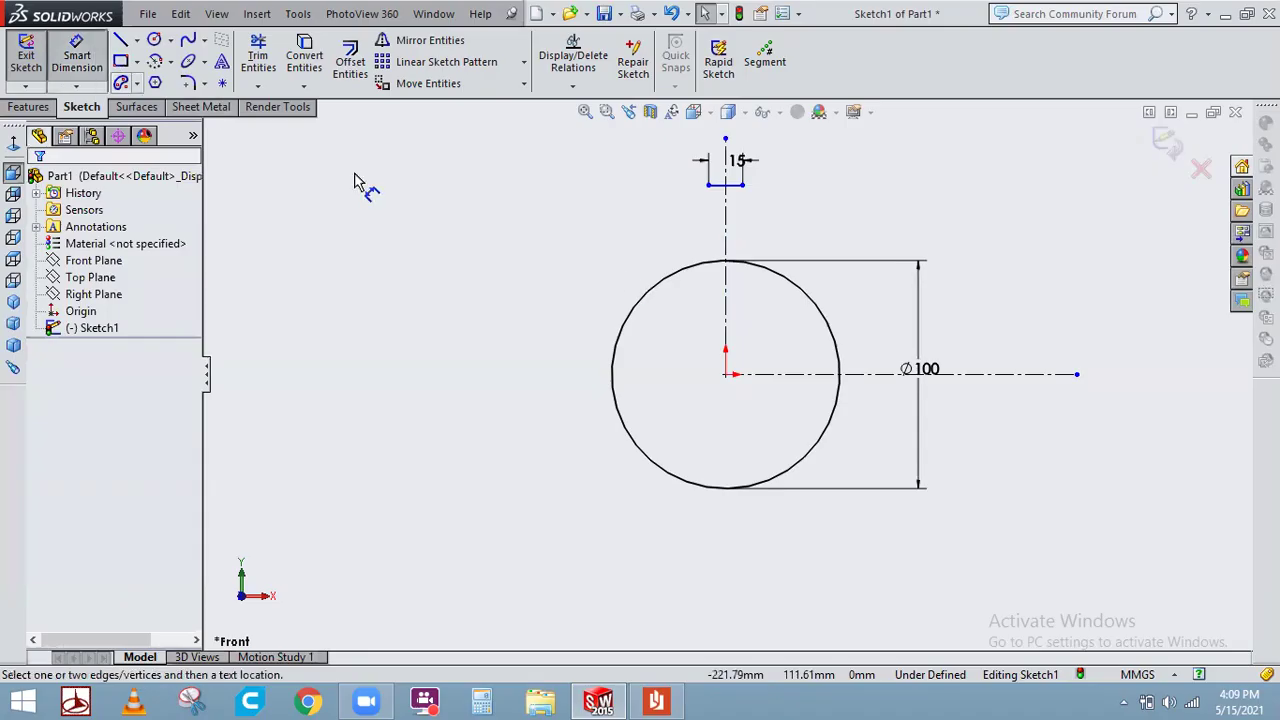
pyautogui.click(727, 375)
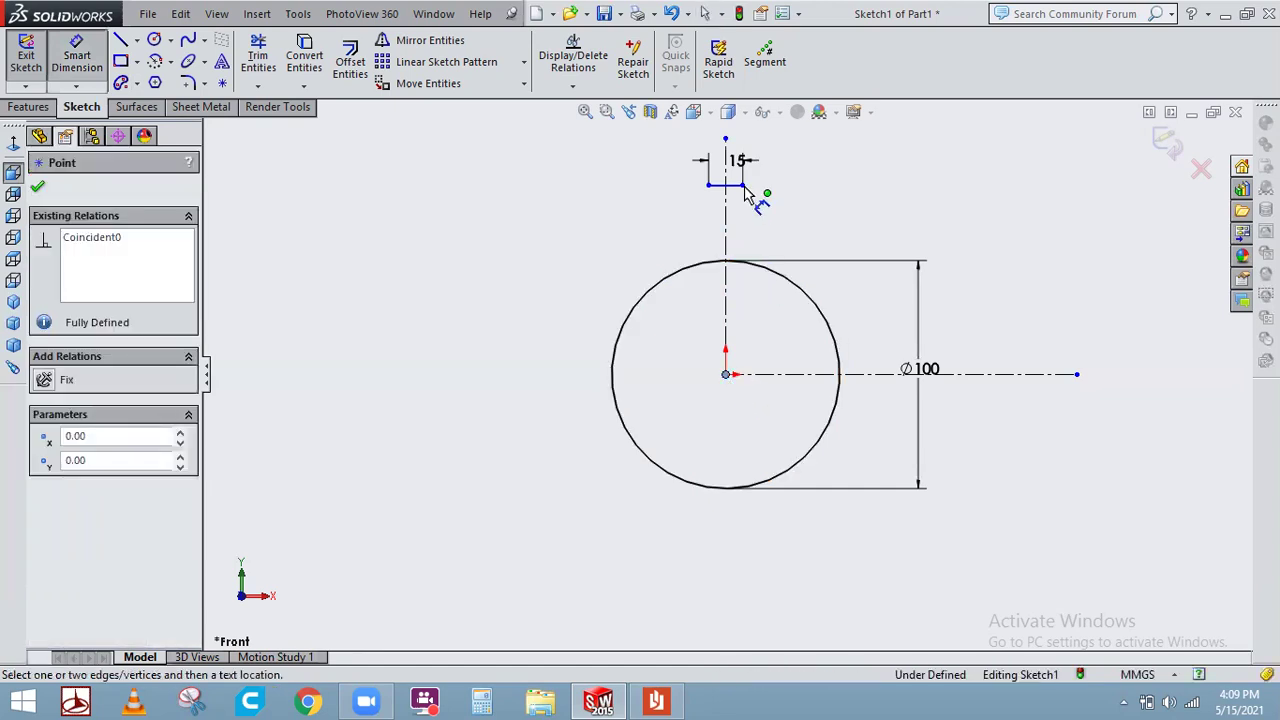
pyautogui.click(742, 185)
pyautogui.click(1005, 284)
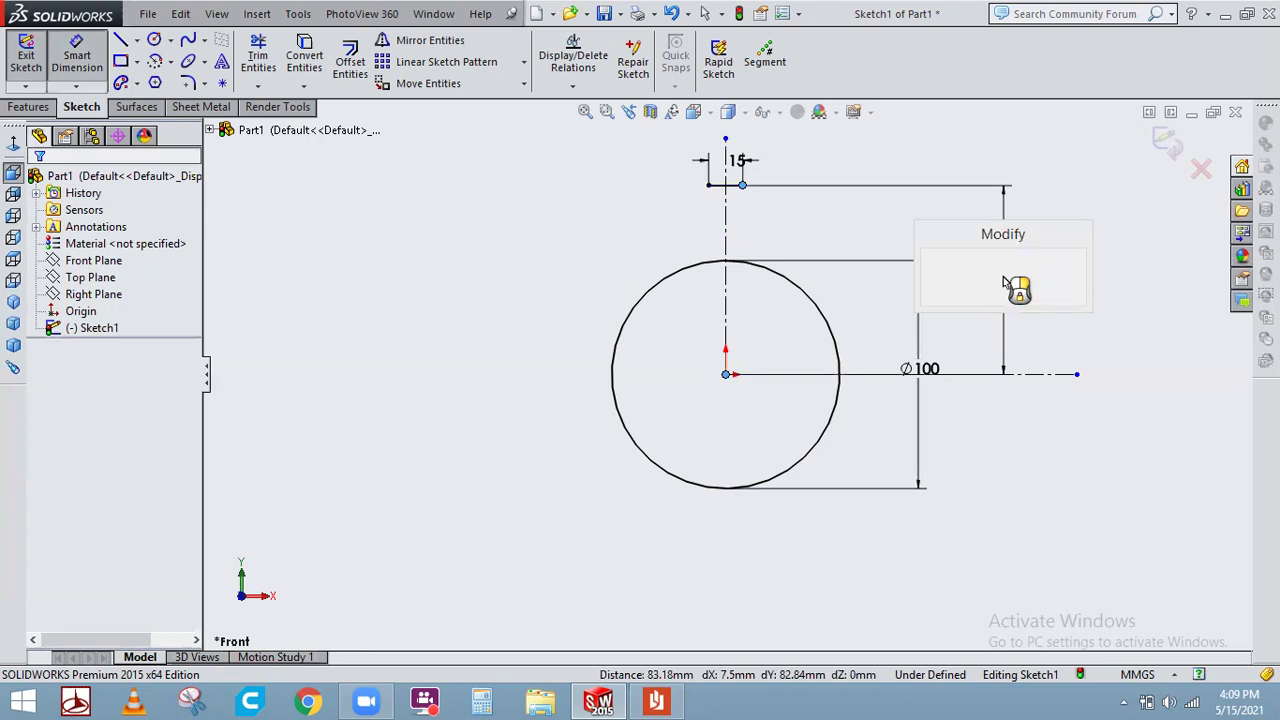
pyautogui.write('85')
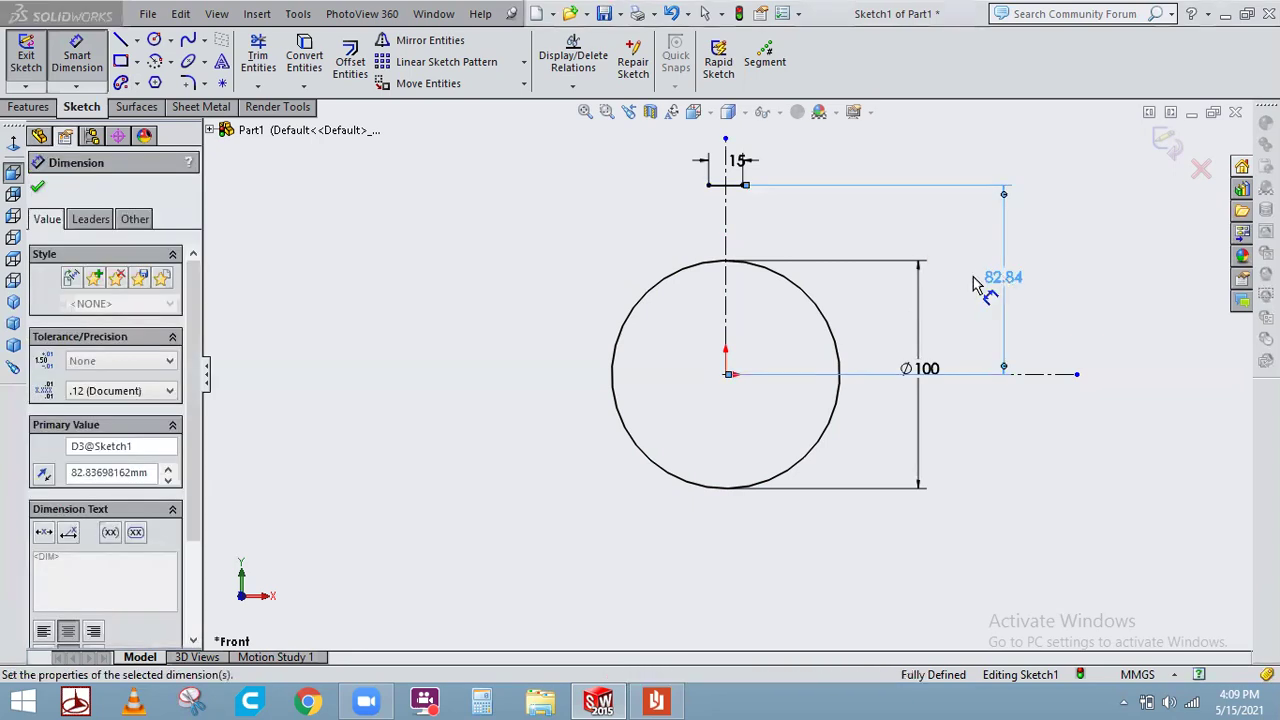
pyautogui.press('Return')
pyautogui.rightClick(1004, 323)
pyautogui.click(1005, 315)
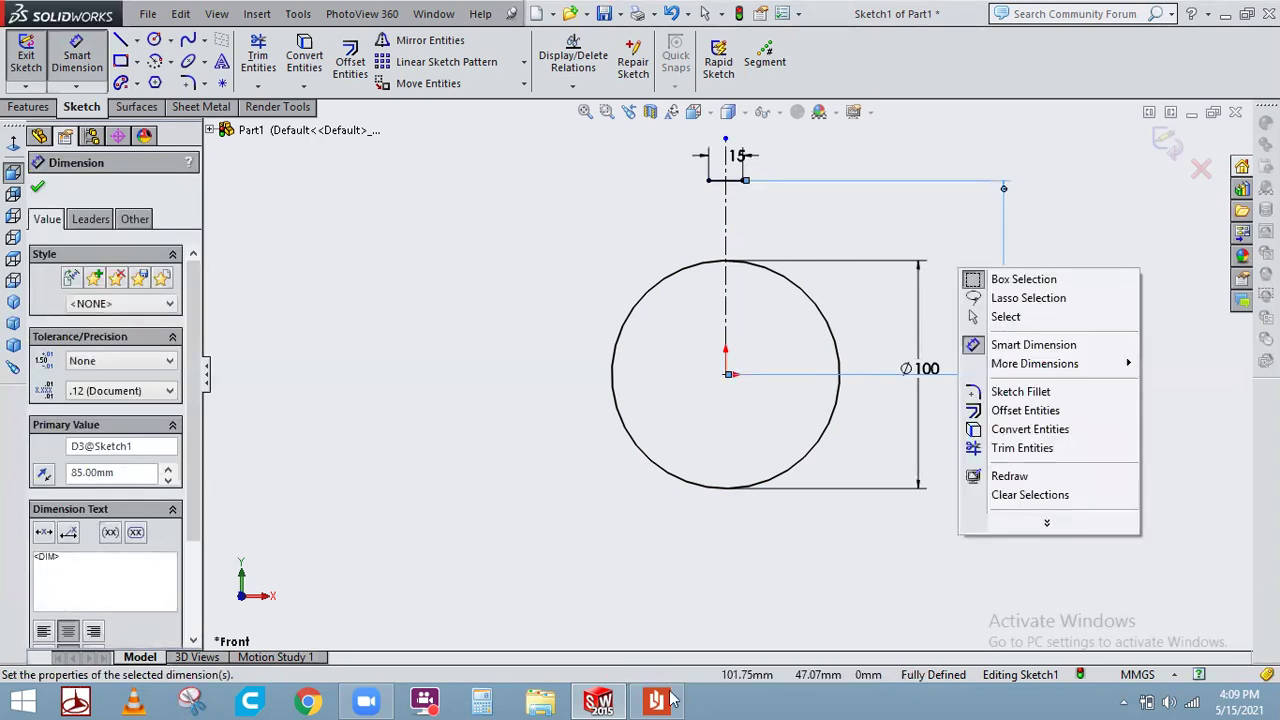
# Check the reference drawing and sketch a three-point arc of about 71 mm radius from the short line's right endpoint to the circle
pyautogui.hotkey('alt', 'Tab')
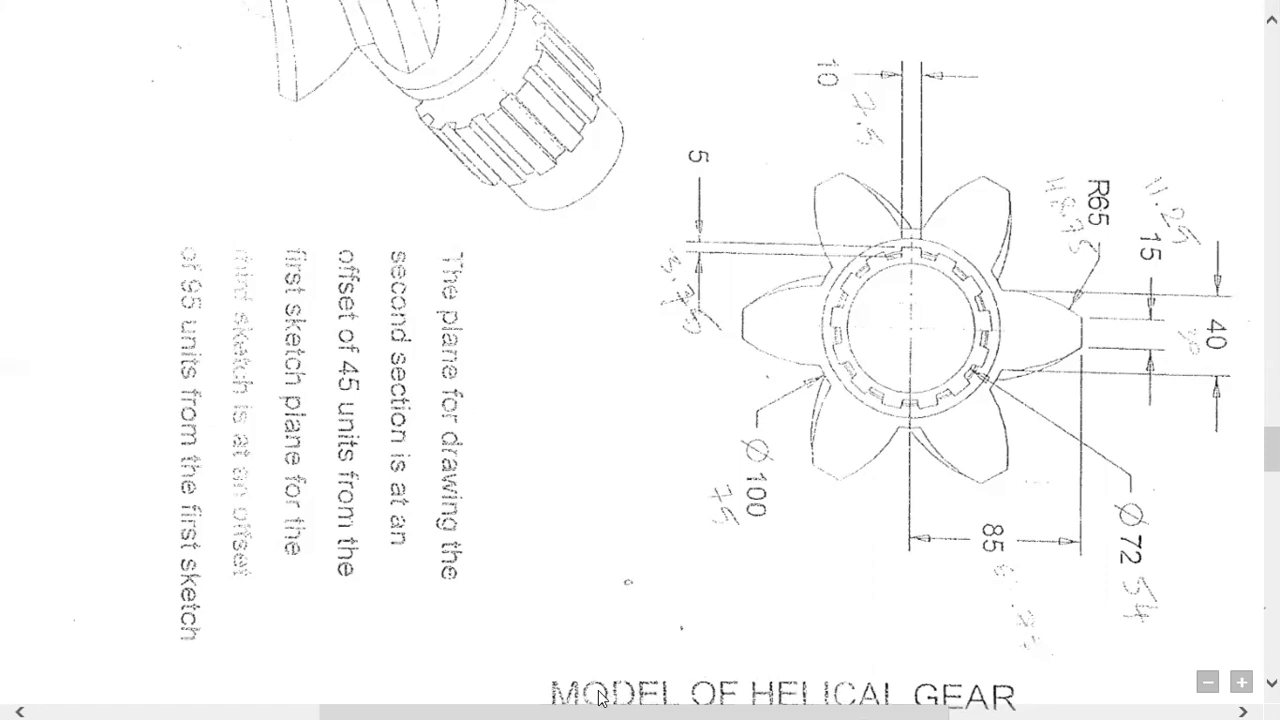
pyautogui.click(2, 8)
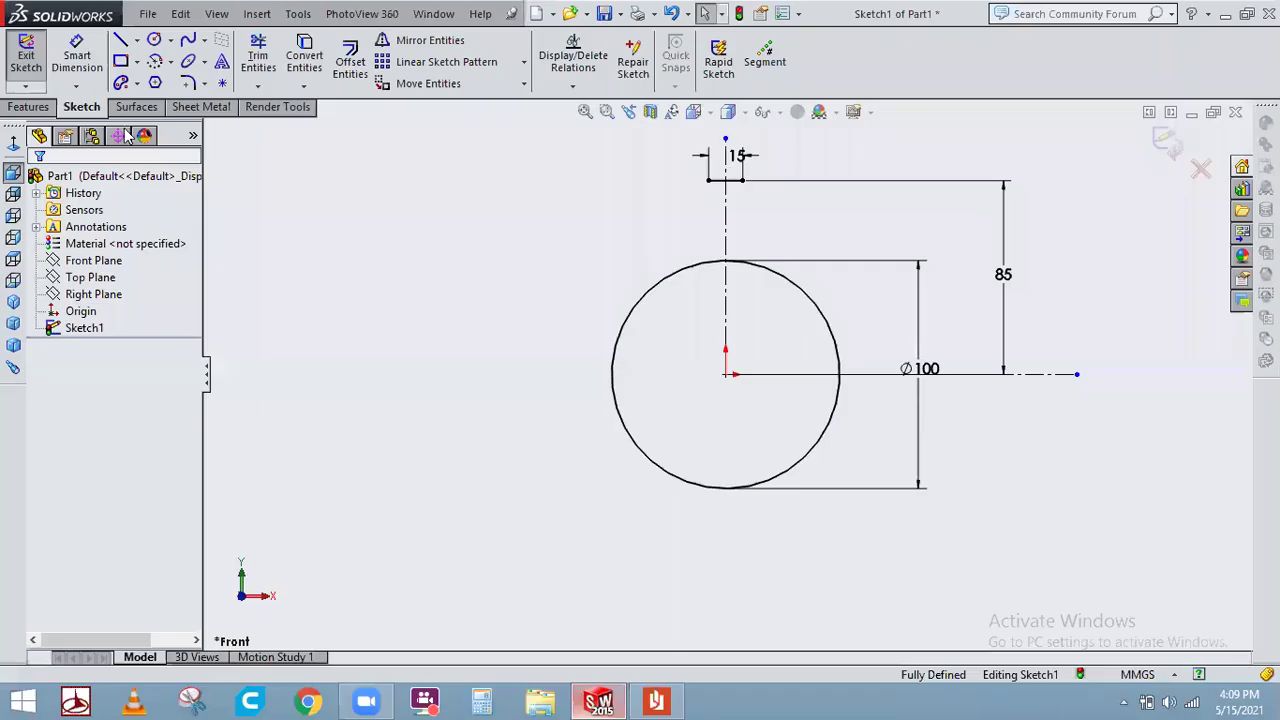
pyautogui.click(173, 43)
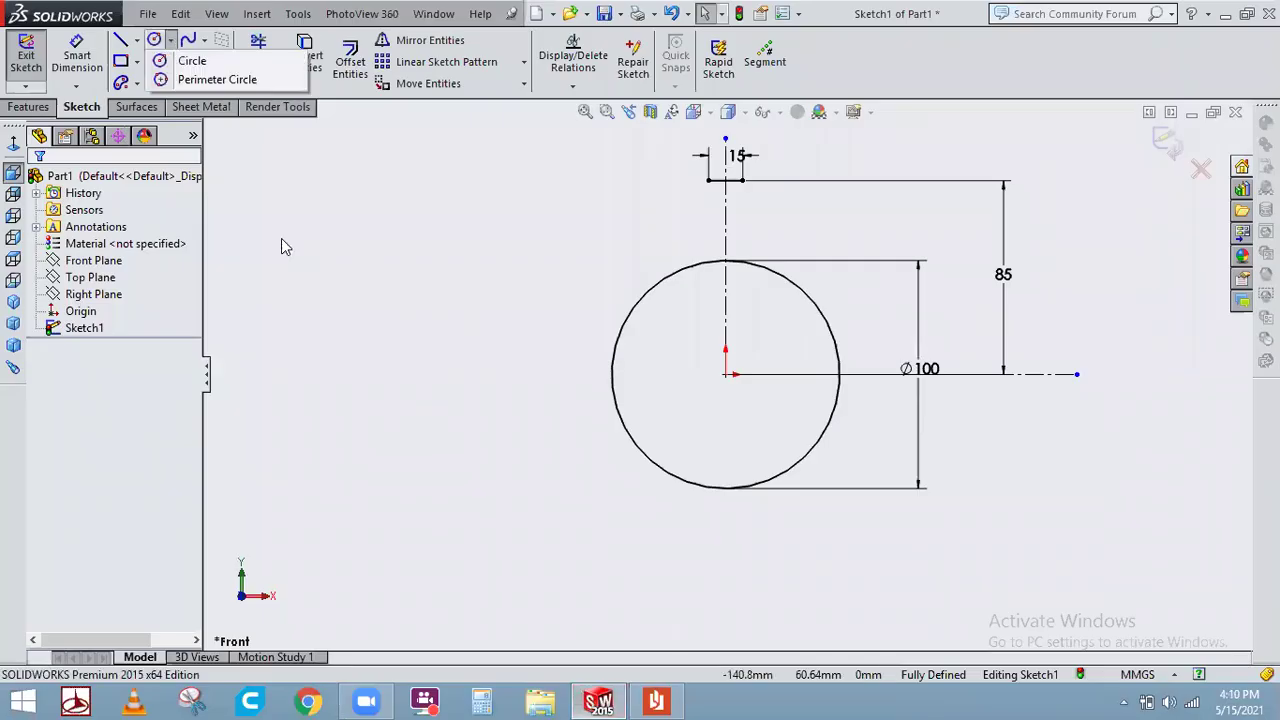
pyautogui.click(171, 61)
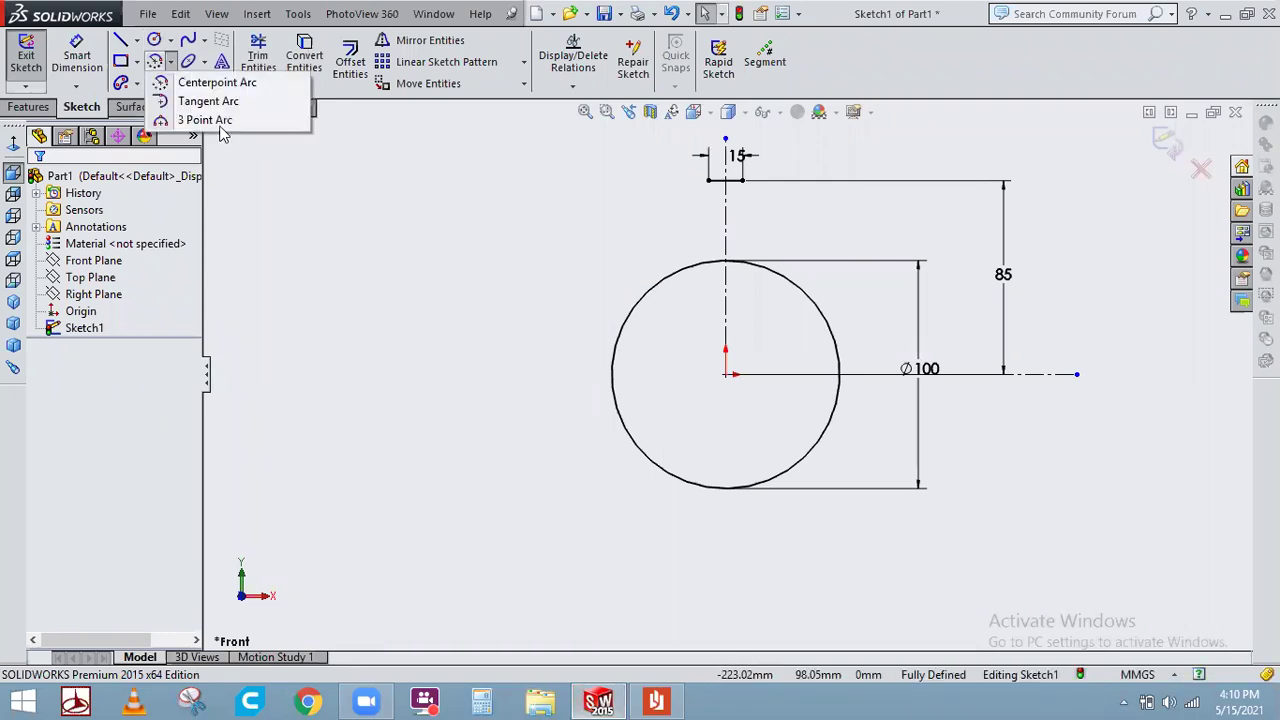
pyautogui.click(215, 122)
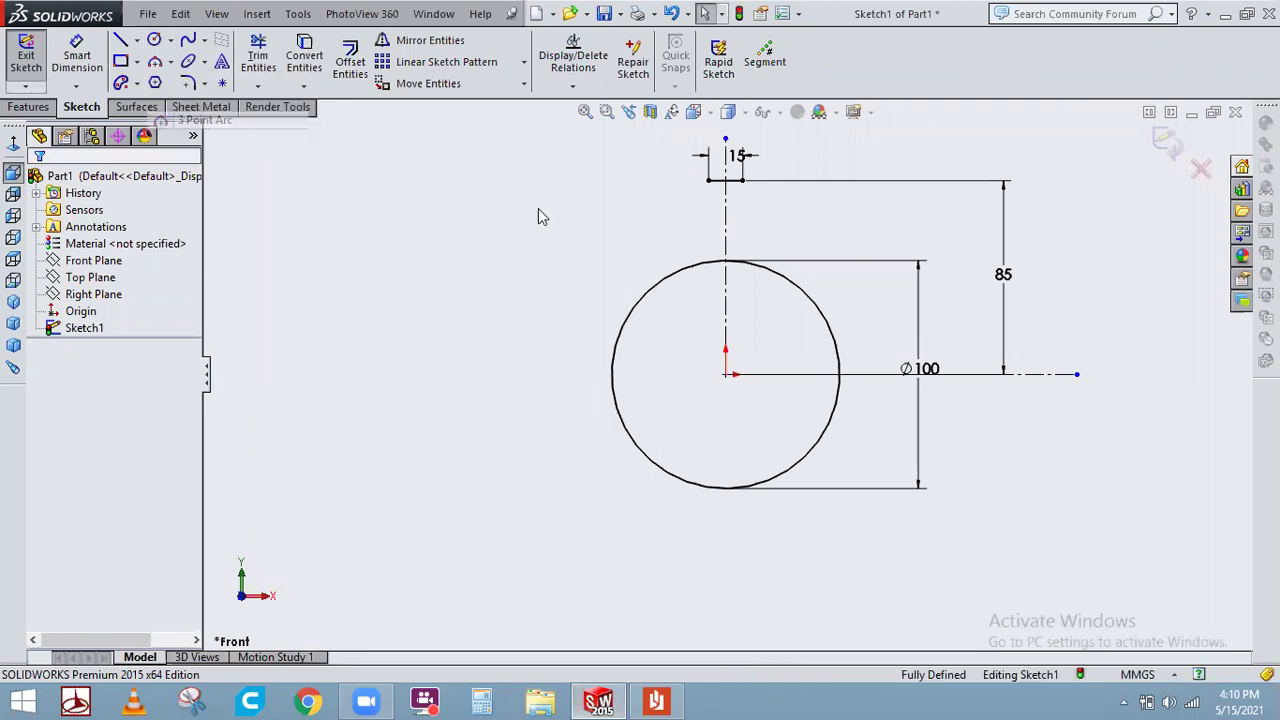
pyautogui.click(743, 180)
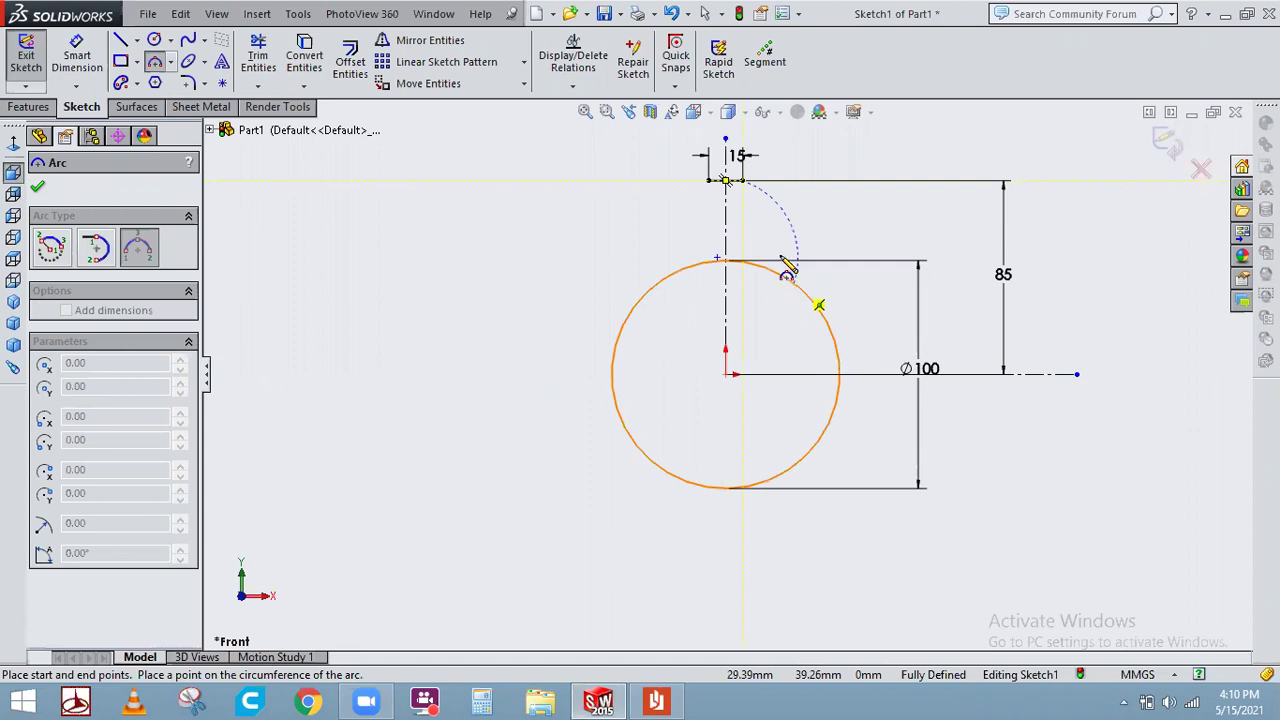
pyautogui.click(789, 268)
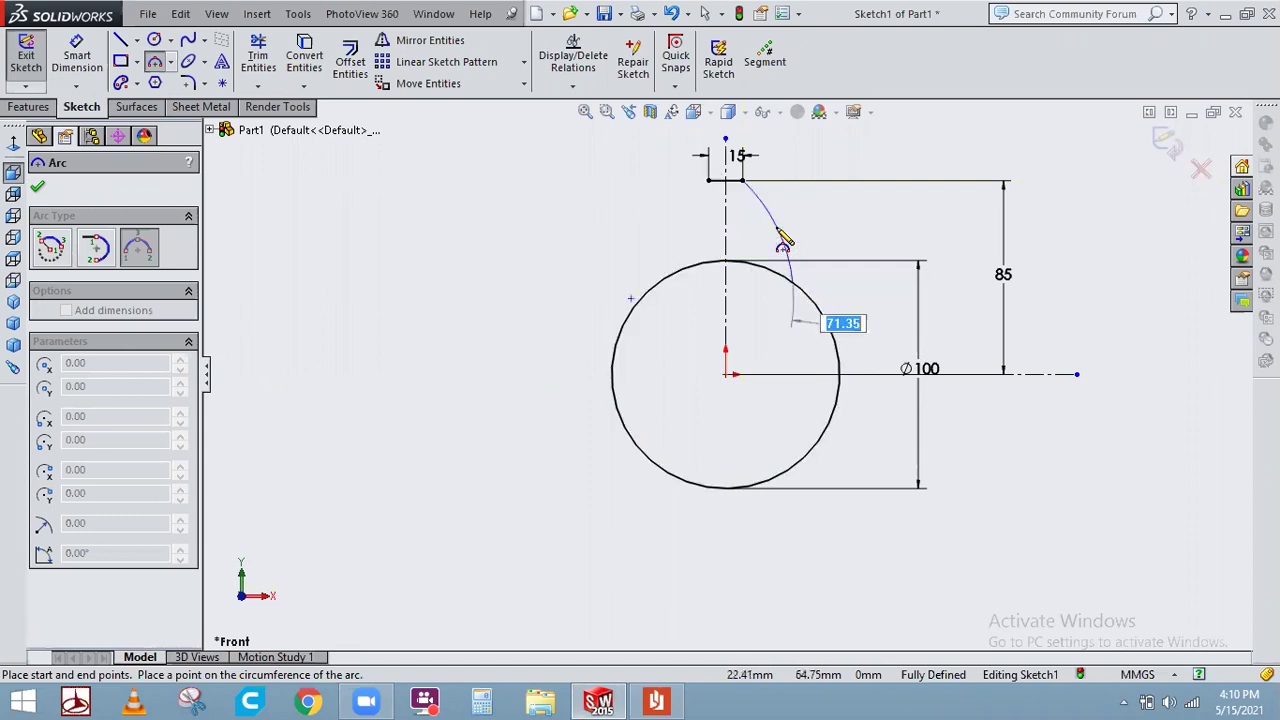
pyautogui.click(777, 230)
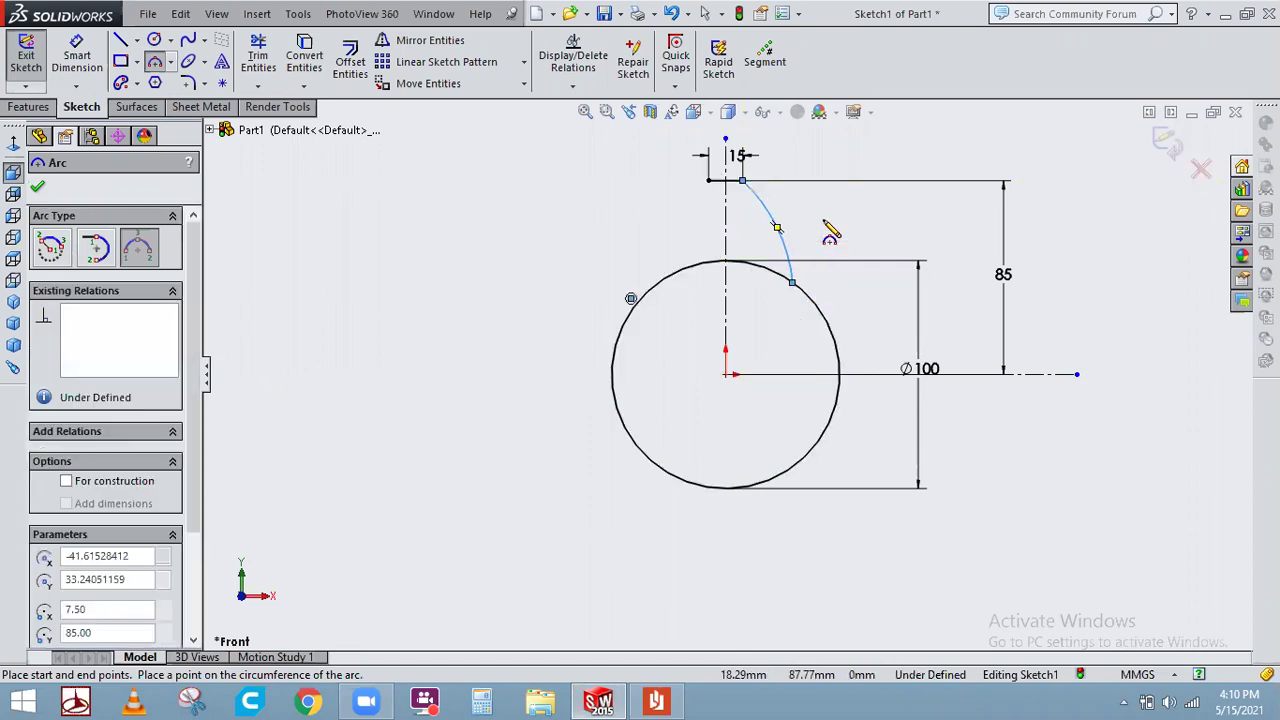
pyautogui.rightClick(824, 222)
pyautogui.click(869, 233)
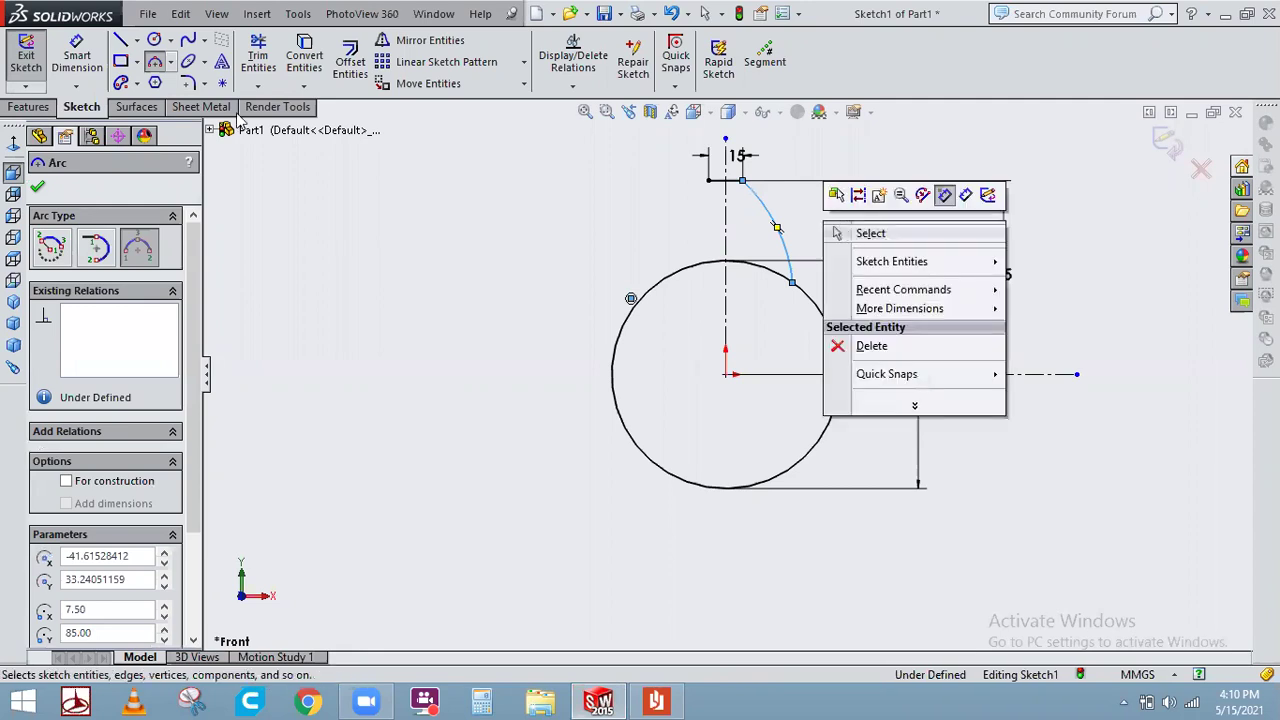
# Dimension the radius of the tooth's right flank arc to 65 mm
pyautogui.click(104, 62)
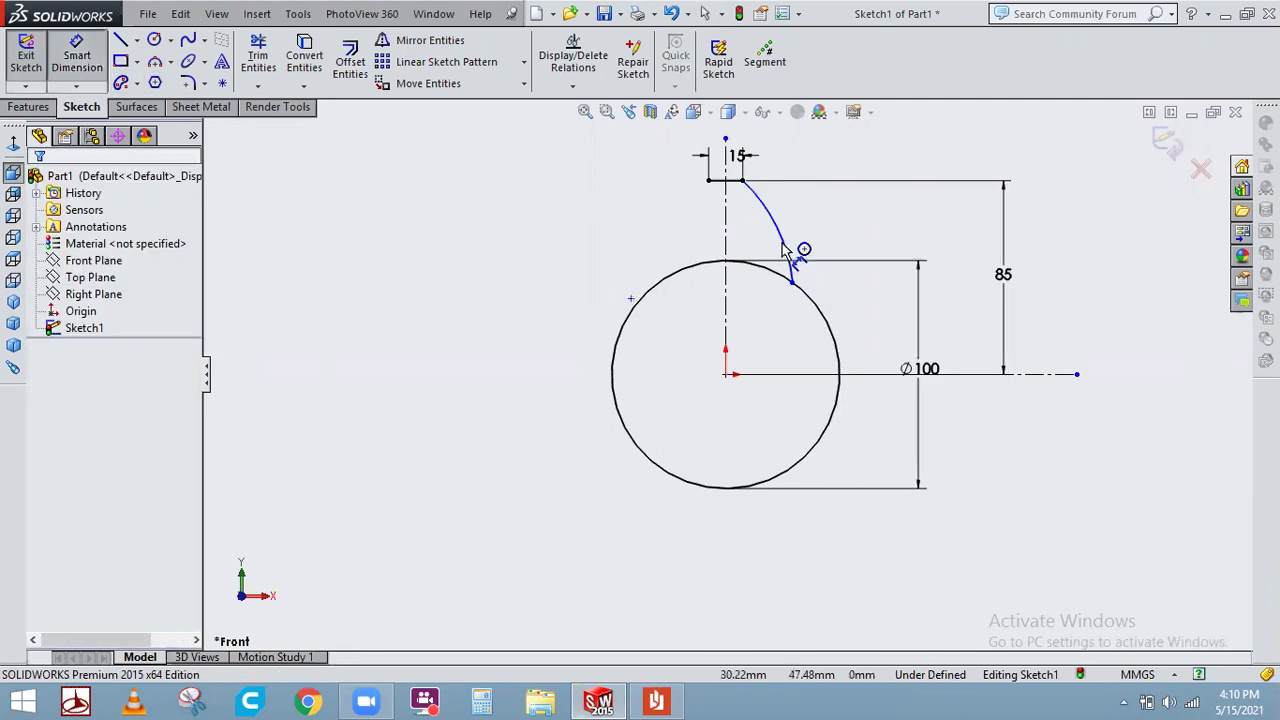
pyautogui.click(812, 224)
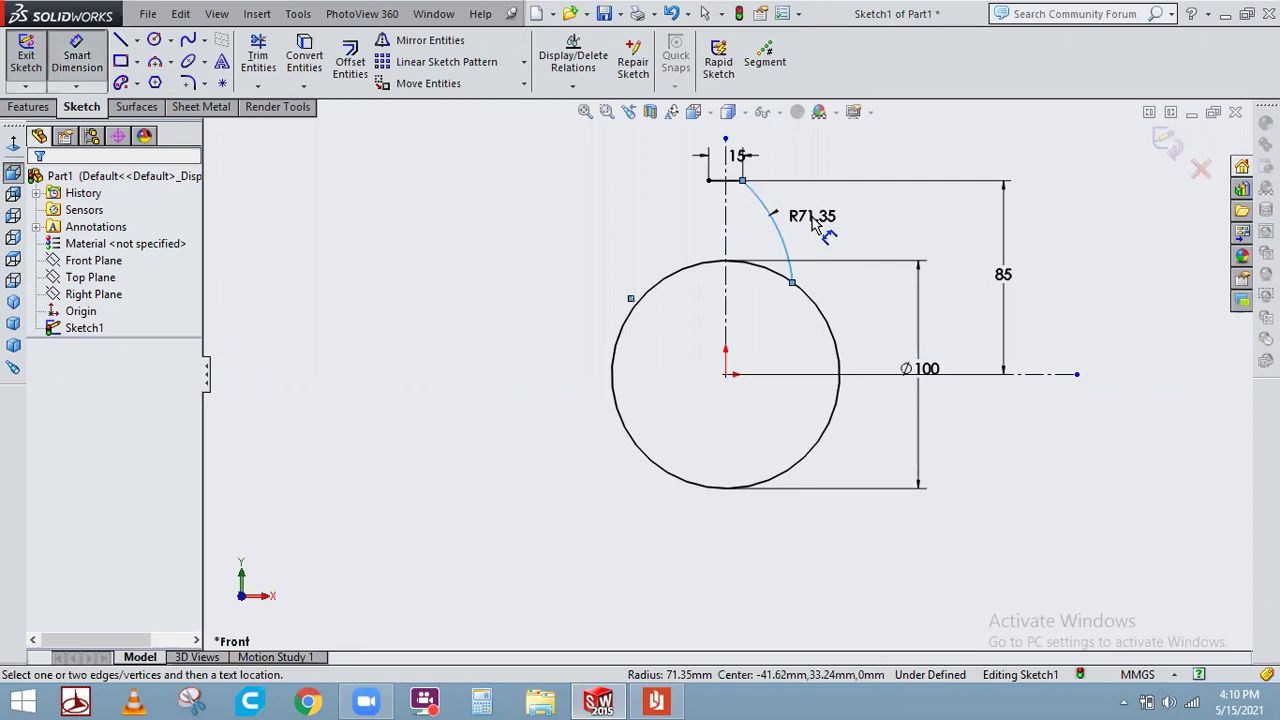
pyautogui.click(816, 226)
pyautogui.write('65')
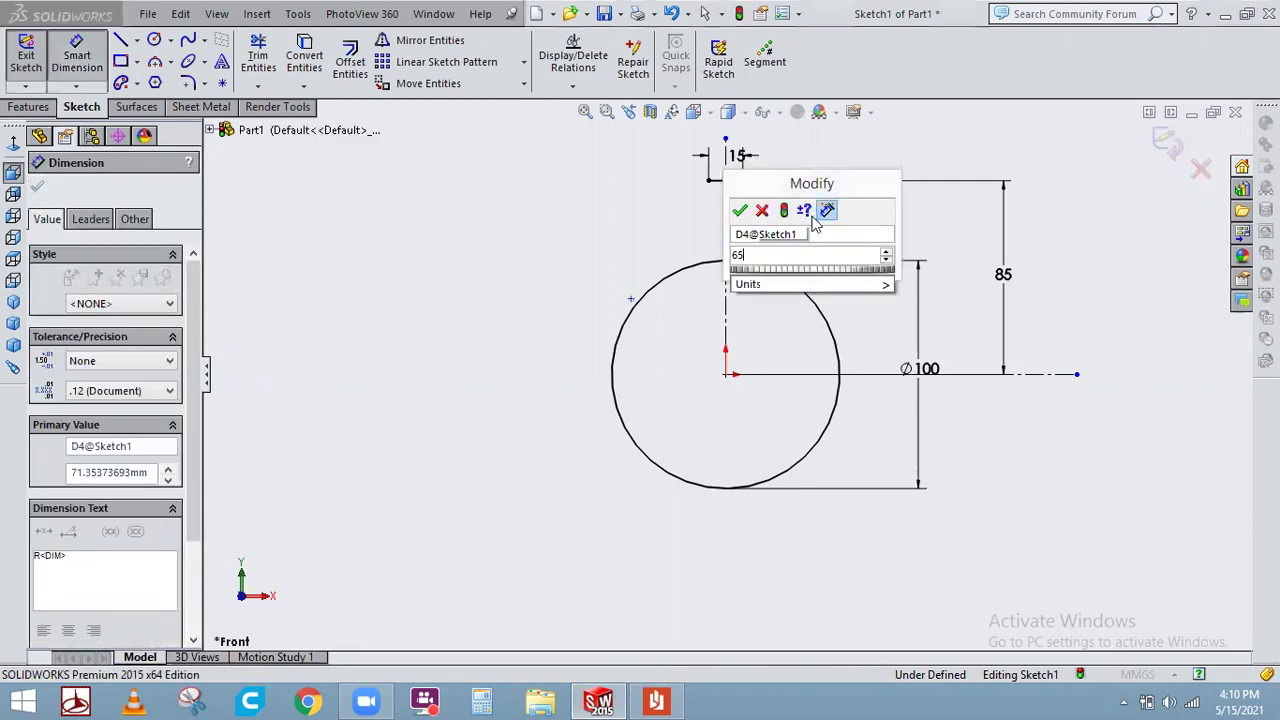
pyautogui.press('Return')
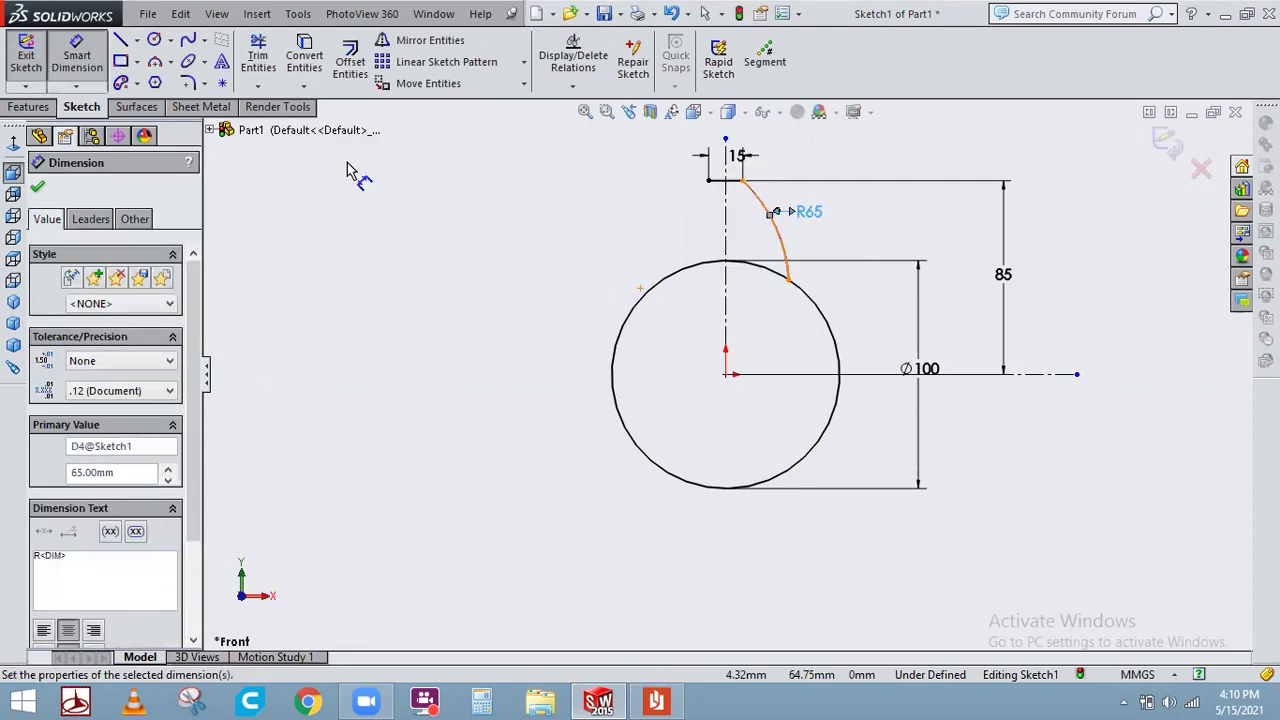
pyautogui.click(45, 183)
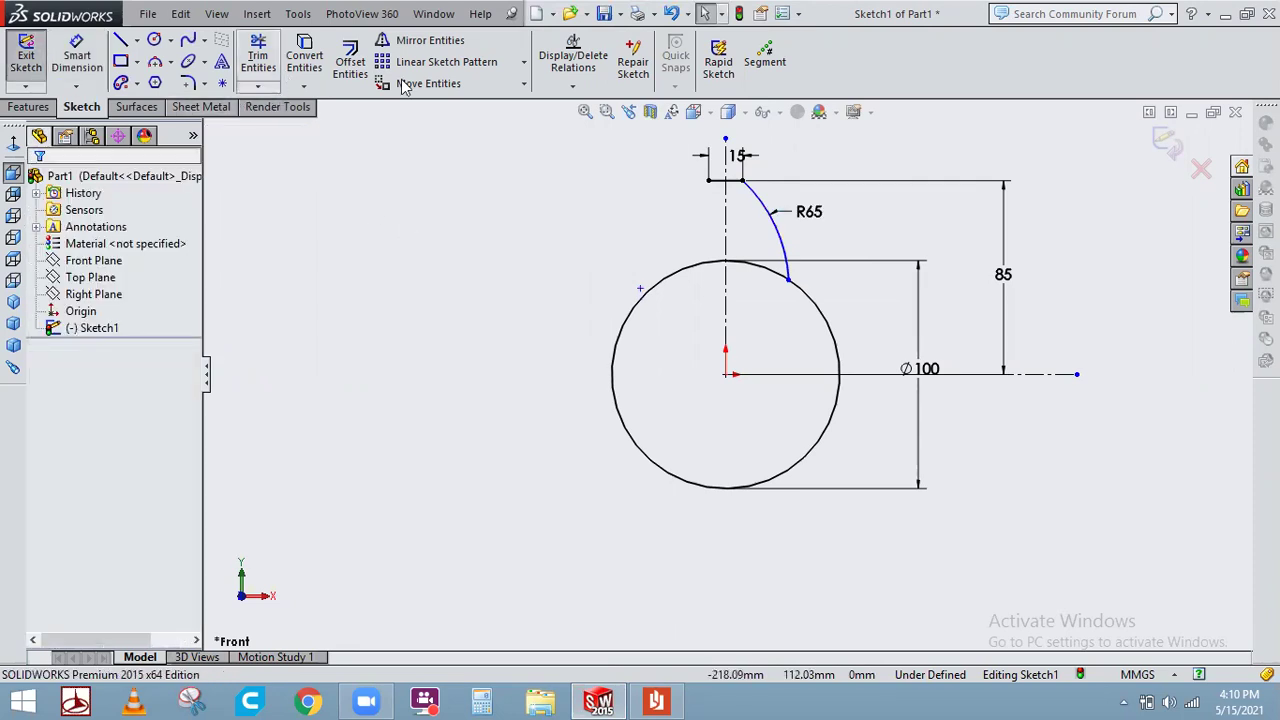
# Mirror the R65 flank arc about the vertical centerline, keeping the original
pyautogui.click(430, 40)
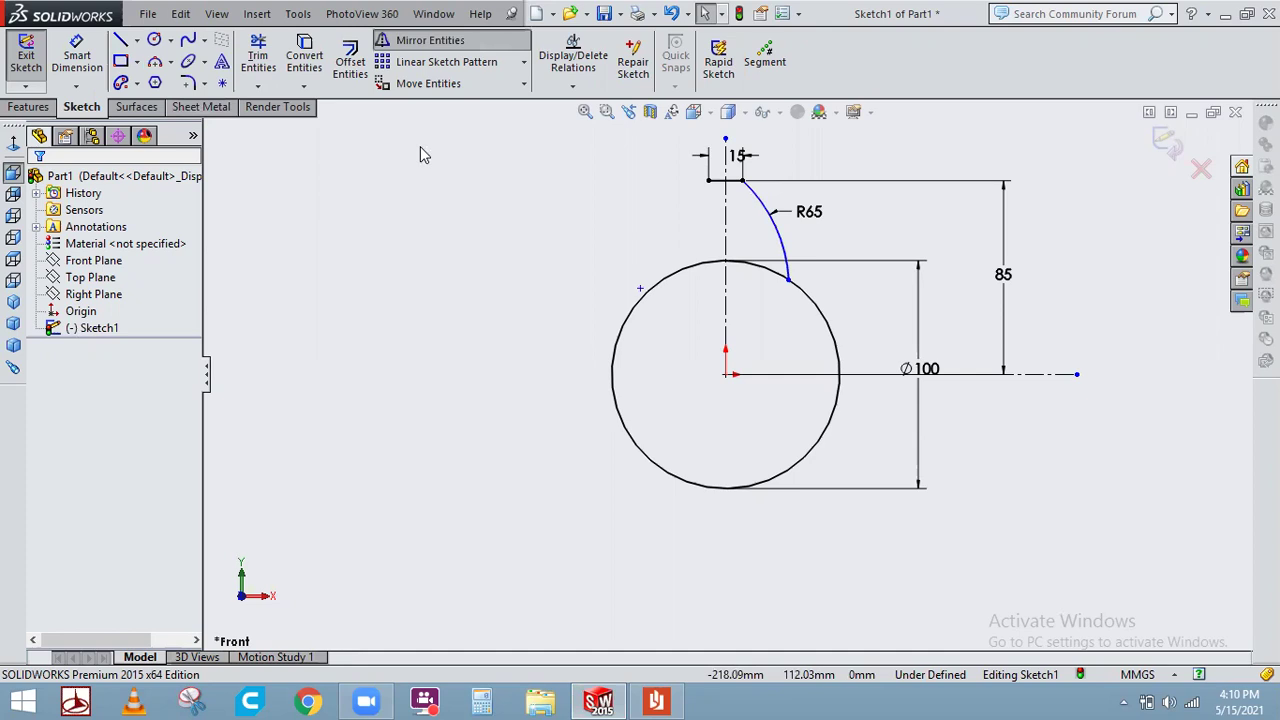
pyautogui.click(774, 256)
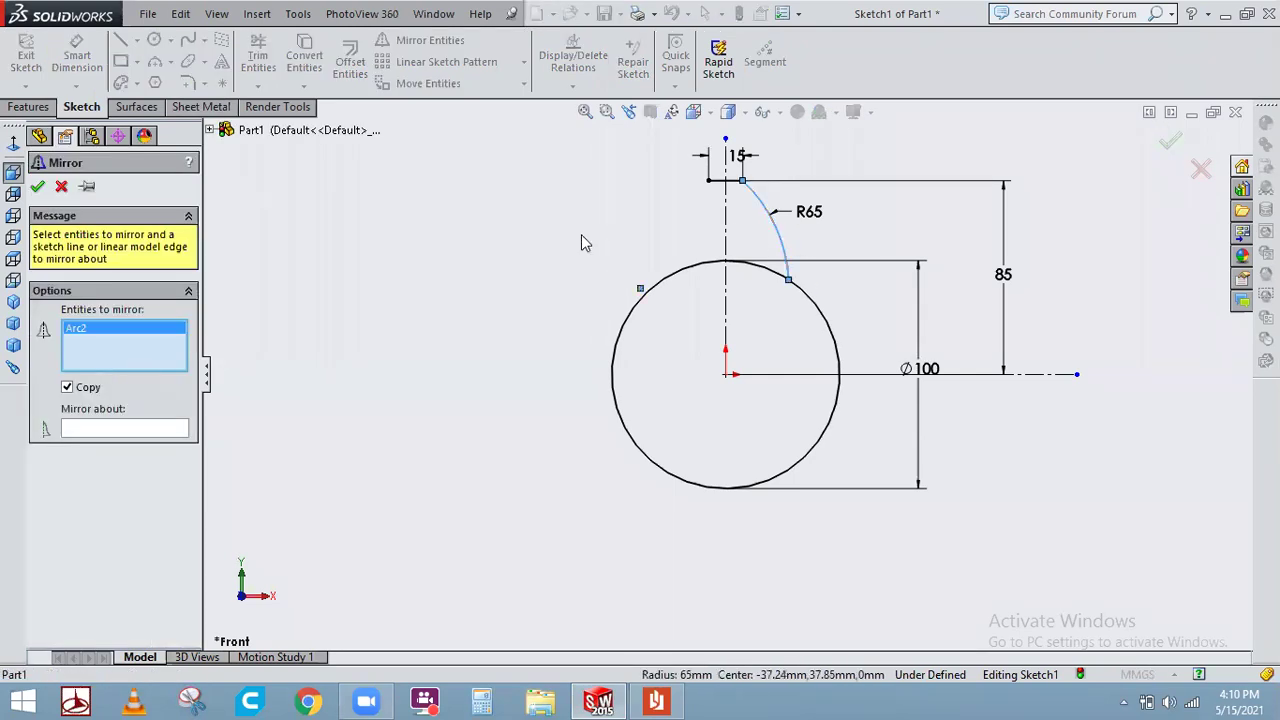
pyautogui.click(118, 428)
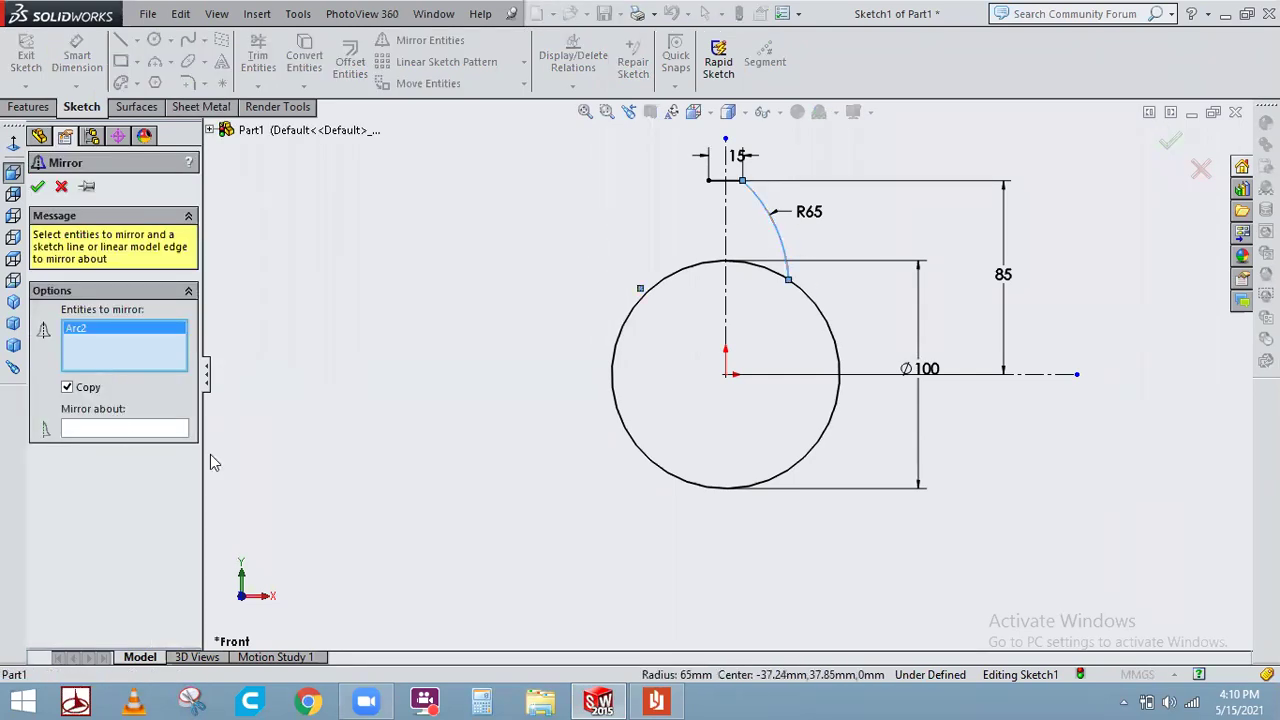
pyautogui.click(726, 316)
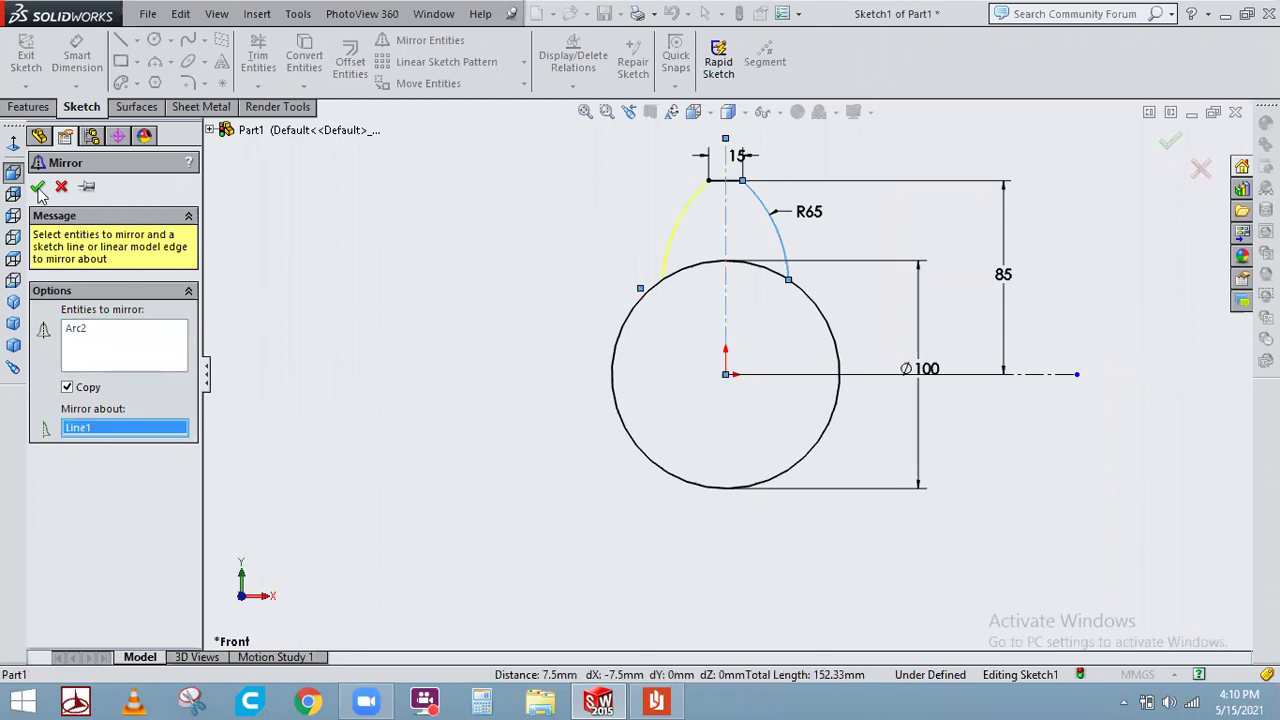
pyautogui.press('Return')
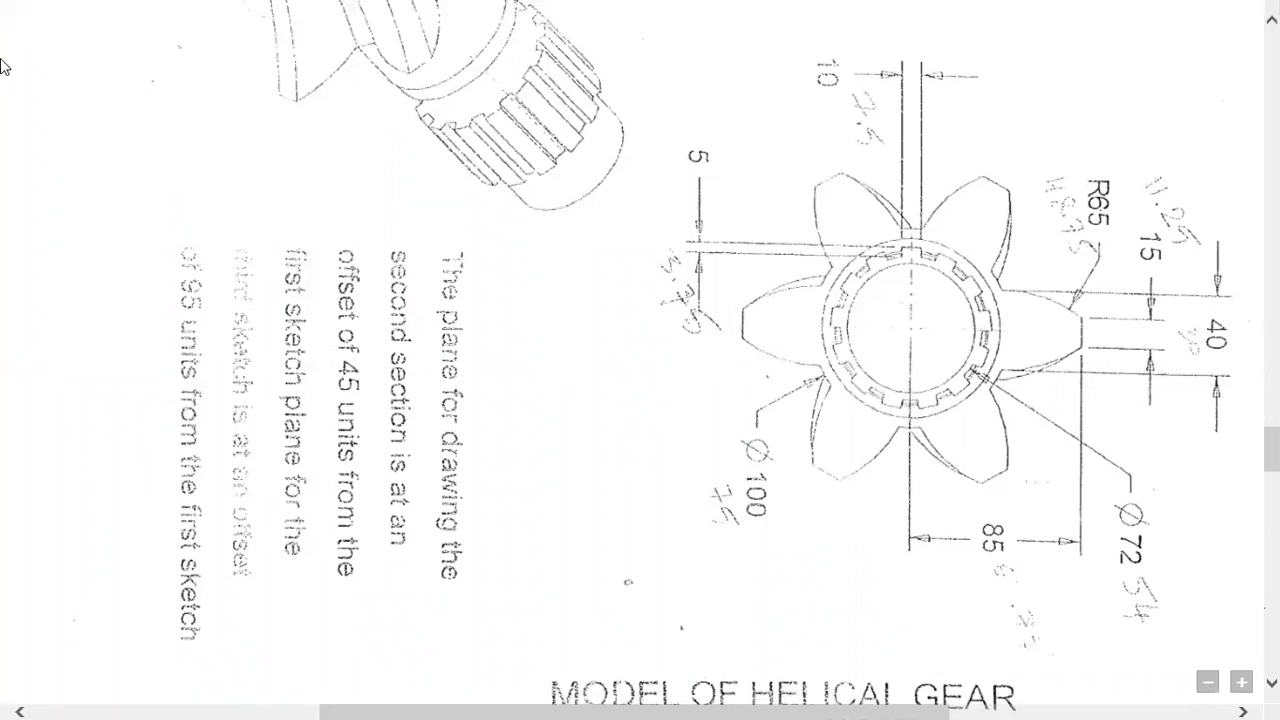
# Check the reference drawing and dimension the tooth's base width between the two arcs' lower endpoints to 40 mm
pyautogui.click(36, 12)
pyautogui.click(74, 66)
pyautogui.click(789, 282)
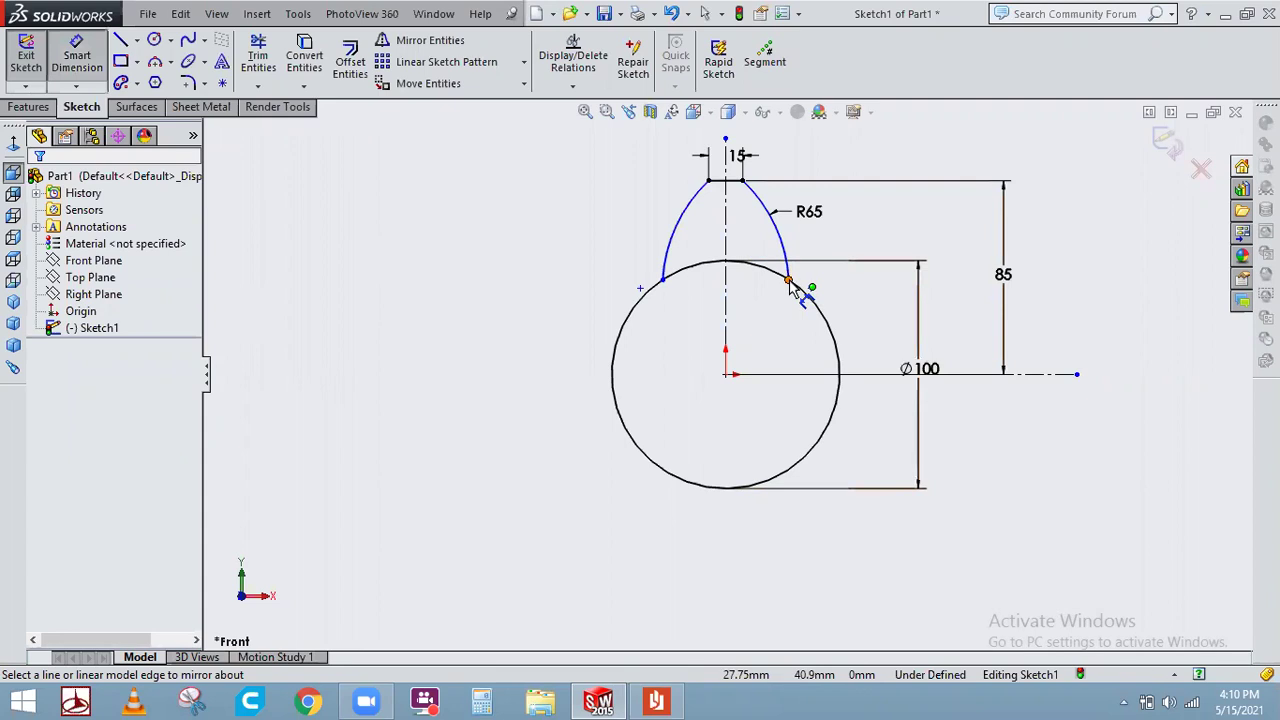
pyautogui.click(727, 310)
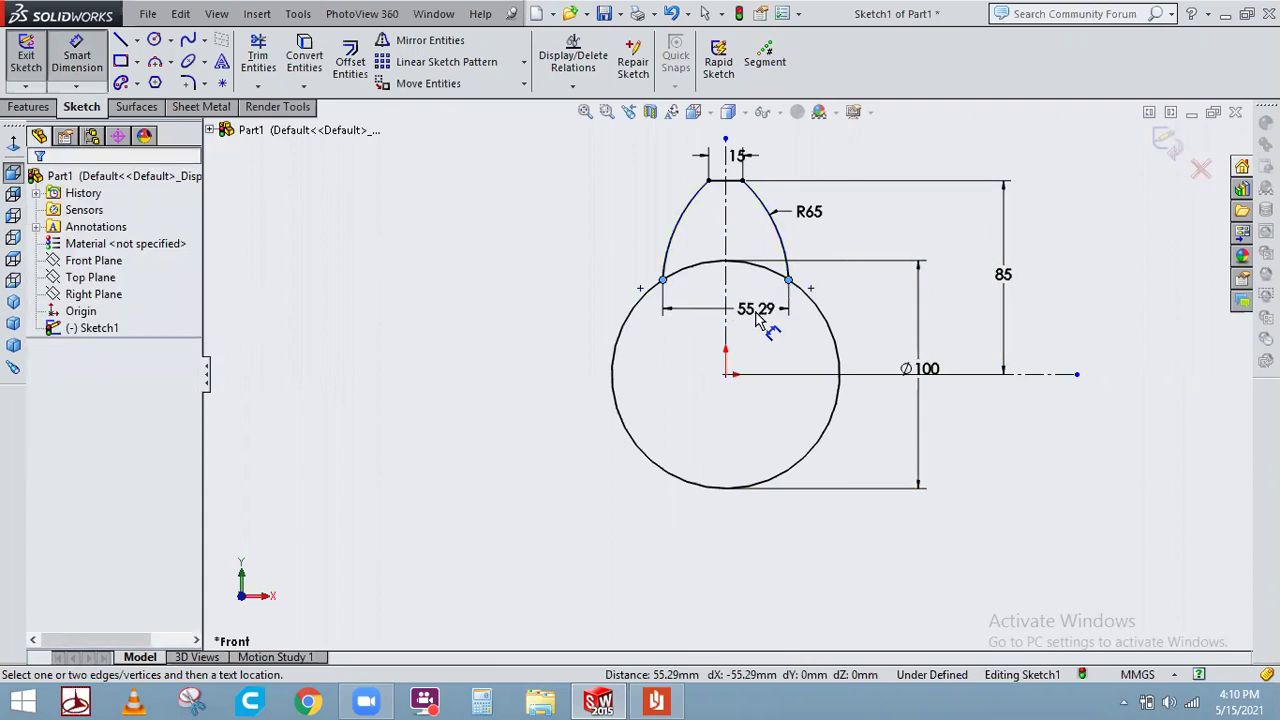
pyautogui.click(757, 316)
pyautogui.press('Return')
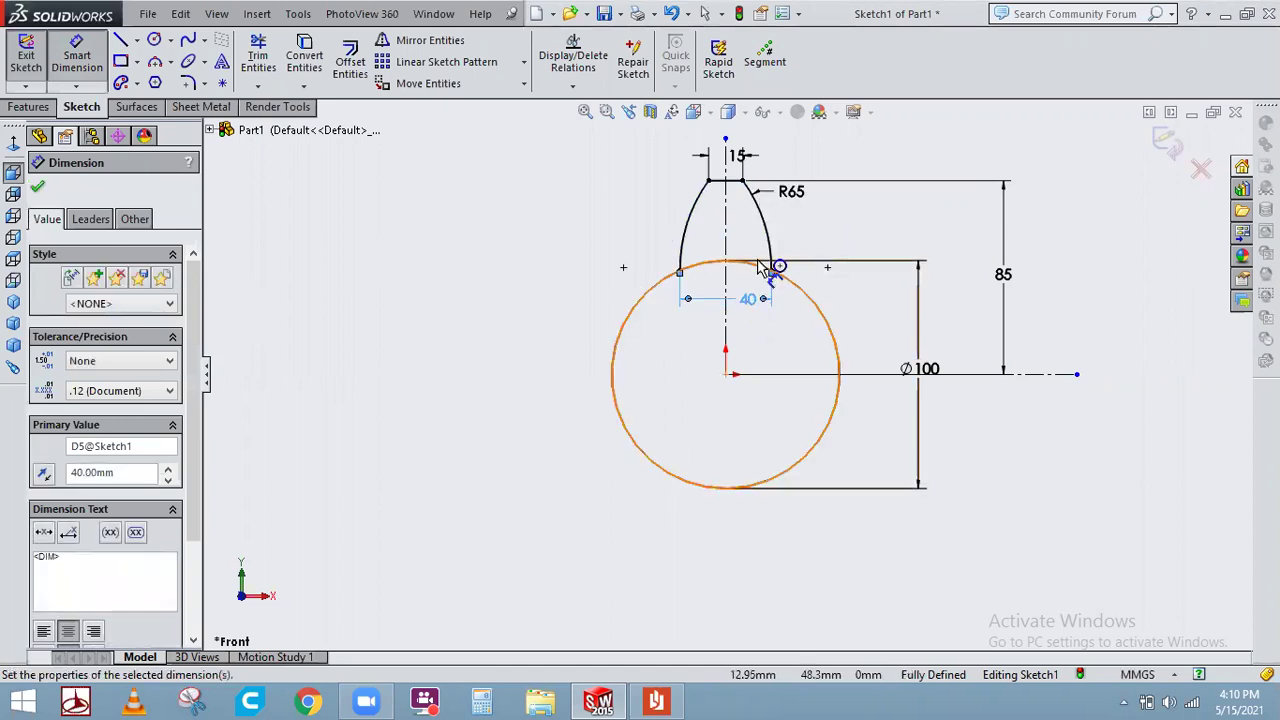
pyautogui.click(37, 186)
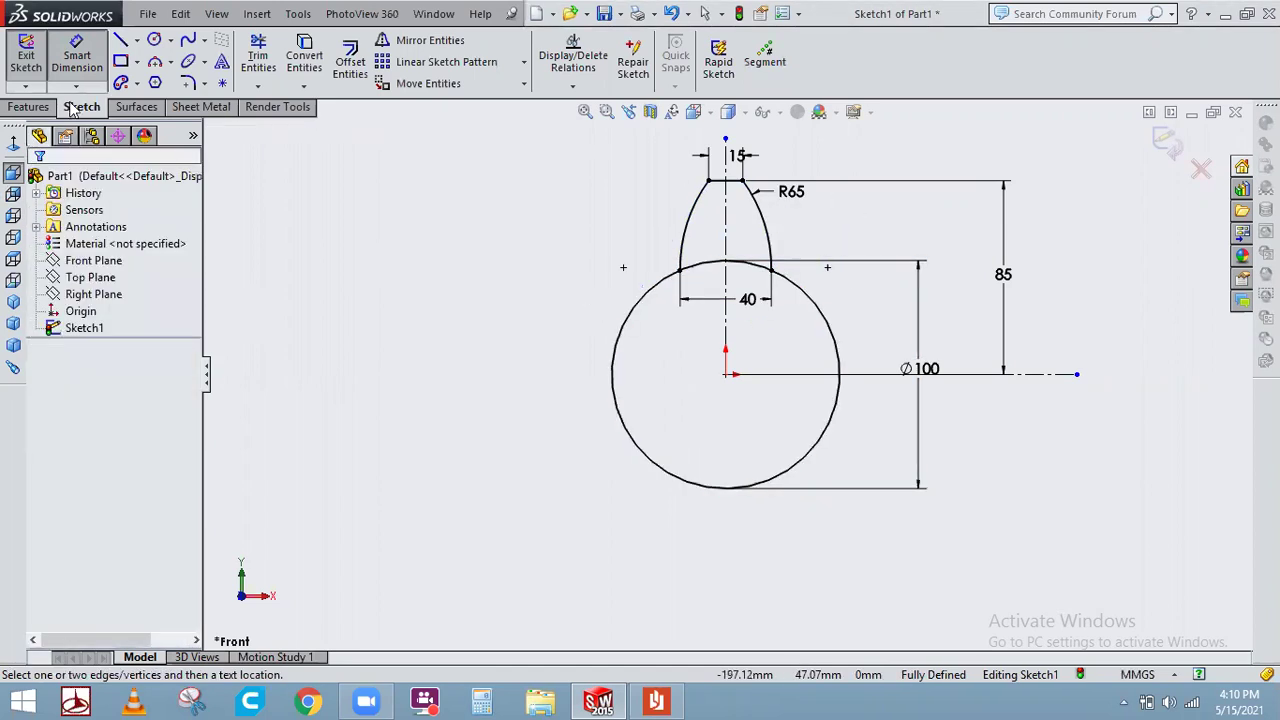
pyautogui.click(84, 80)
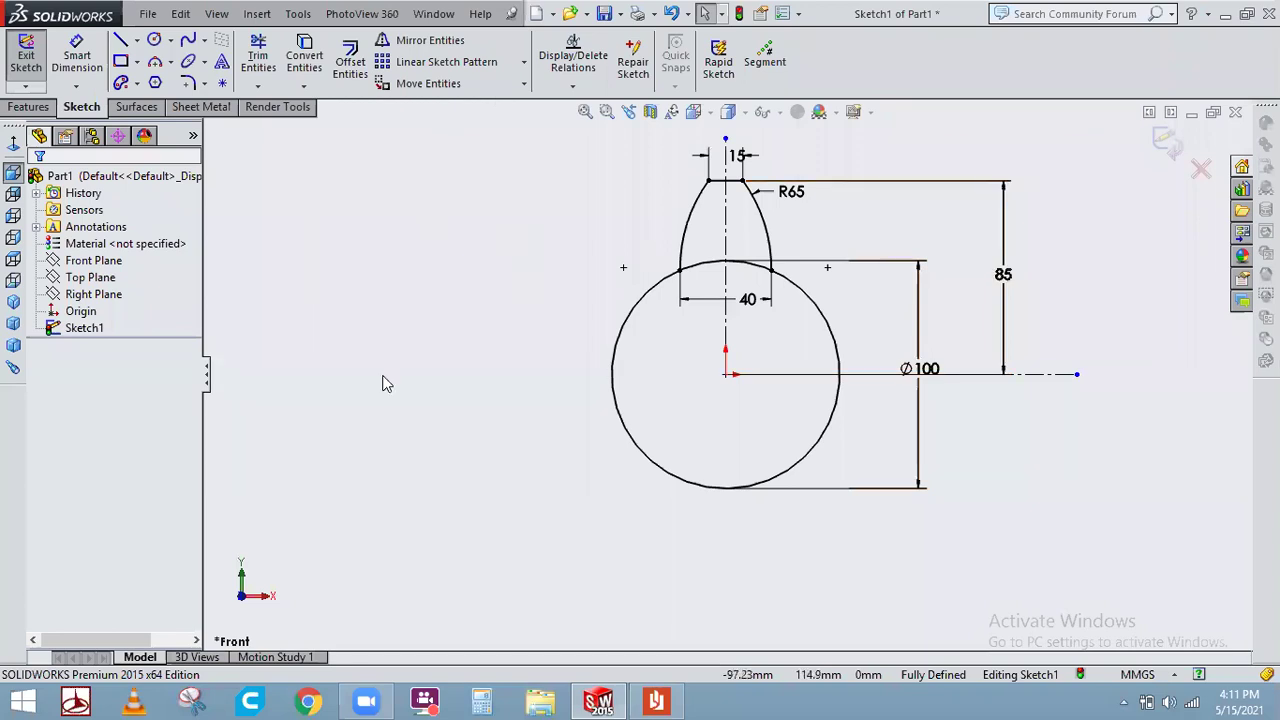
# Set up a circular sketch pattern of the tooth's two arcs and top line about the origin, equally spaced over 360°, trying six and five instances
pyautogui.click(502, 112)
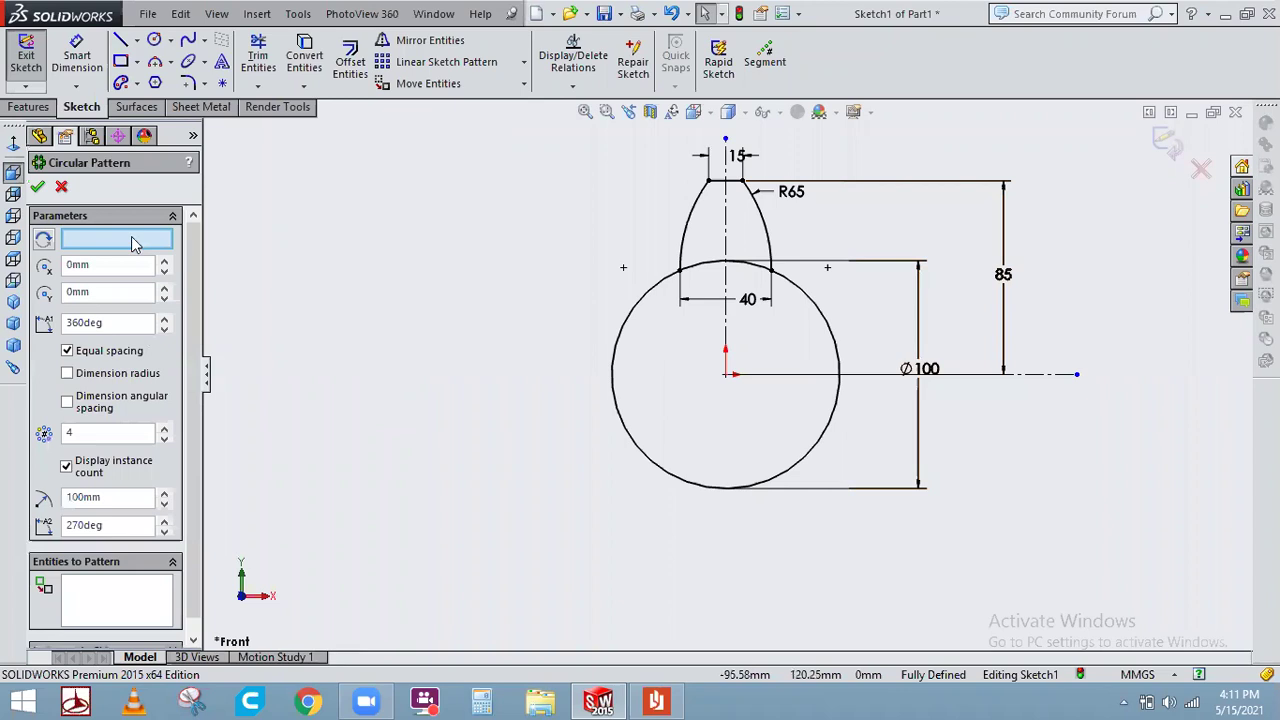
pyautogui.scroll(-1, 203, 320)
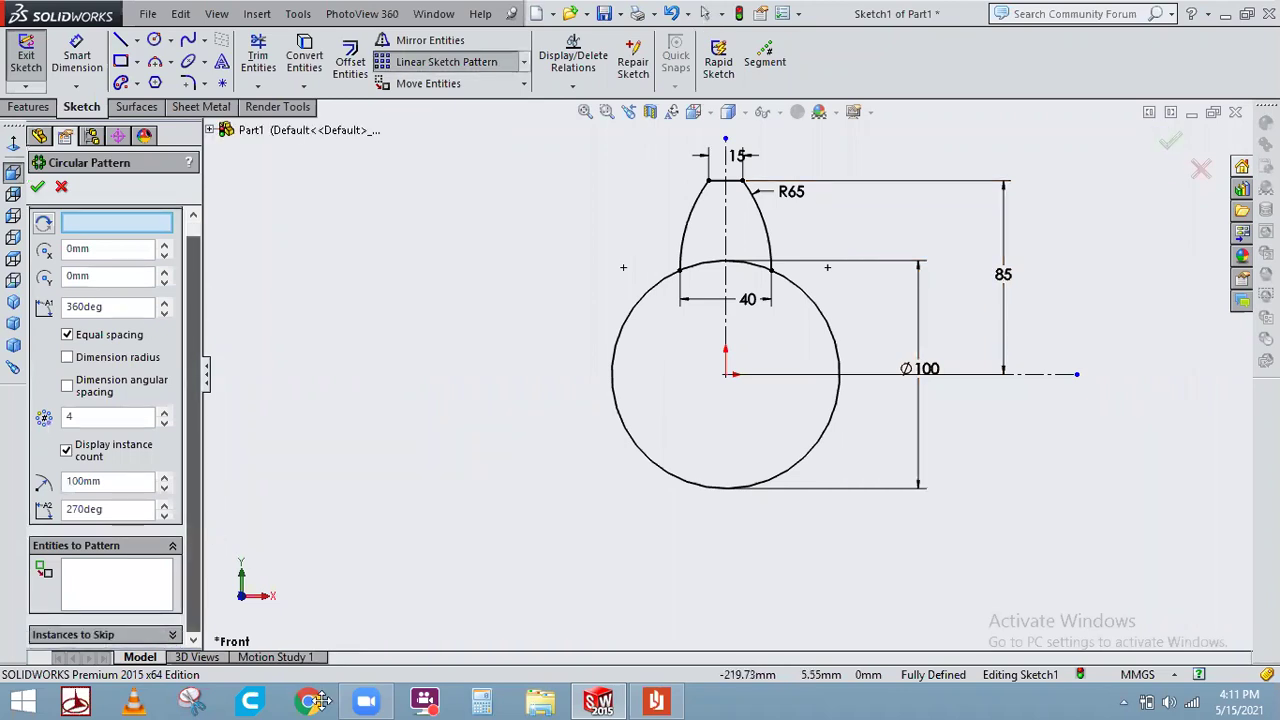
pyautogui.click(98, 586)
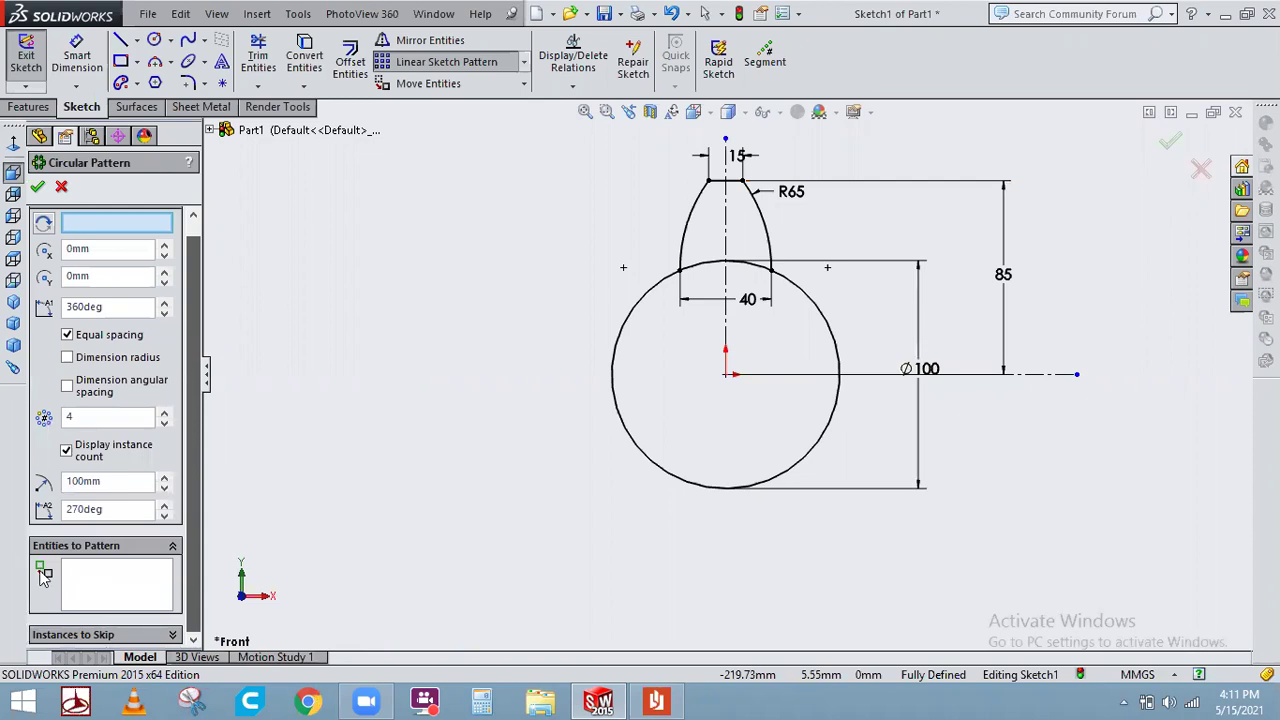
pyautogui.click(748, 200)
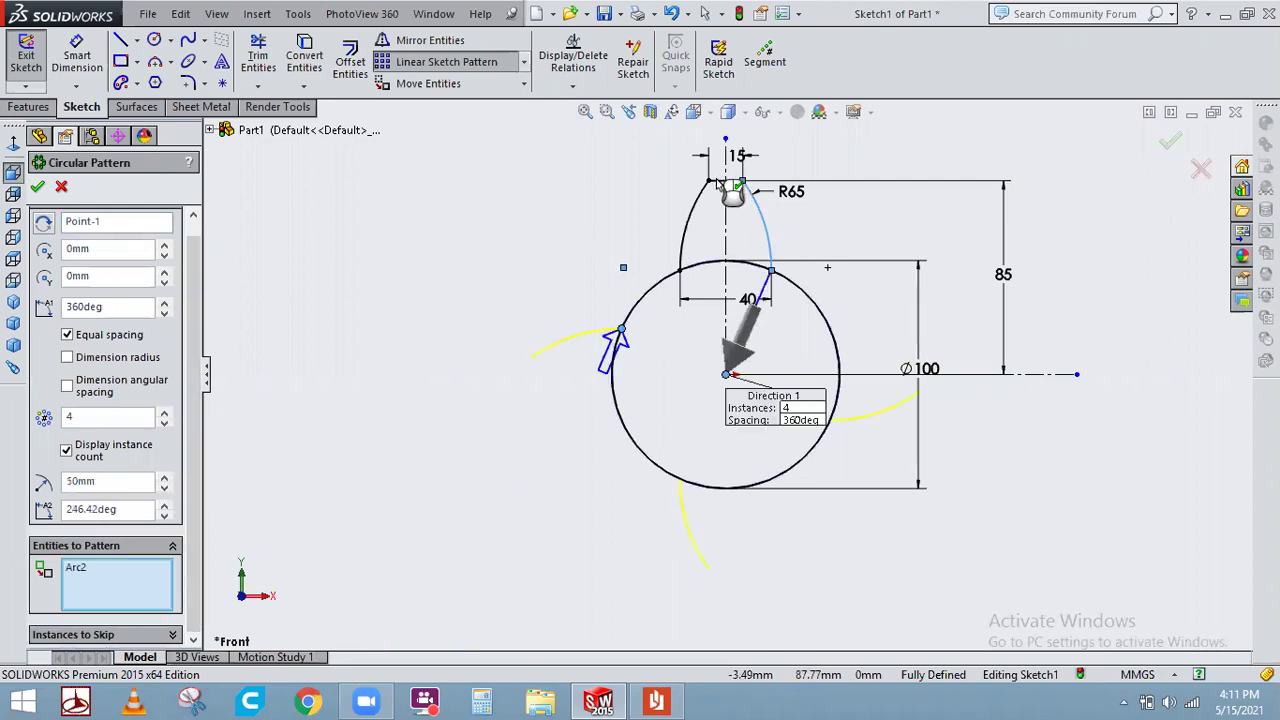
pyautogui.click(689, 222)
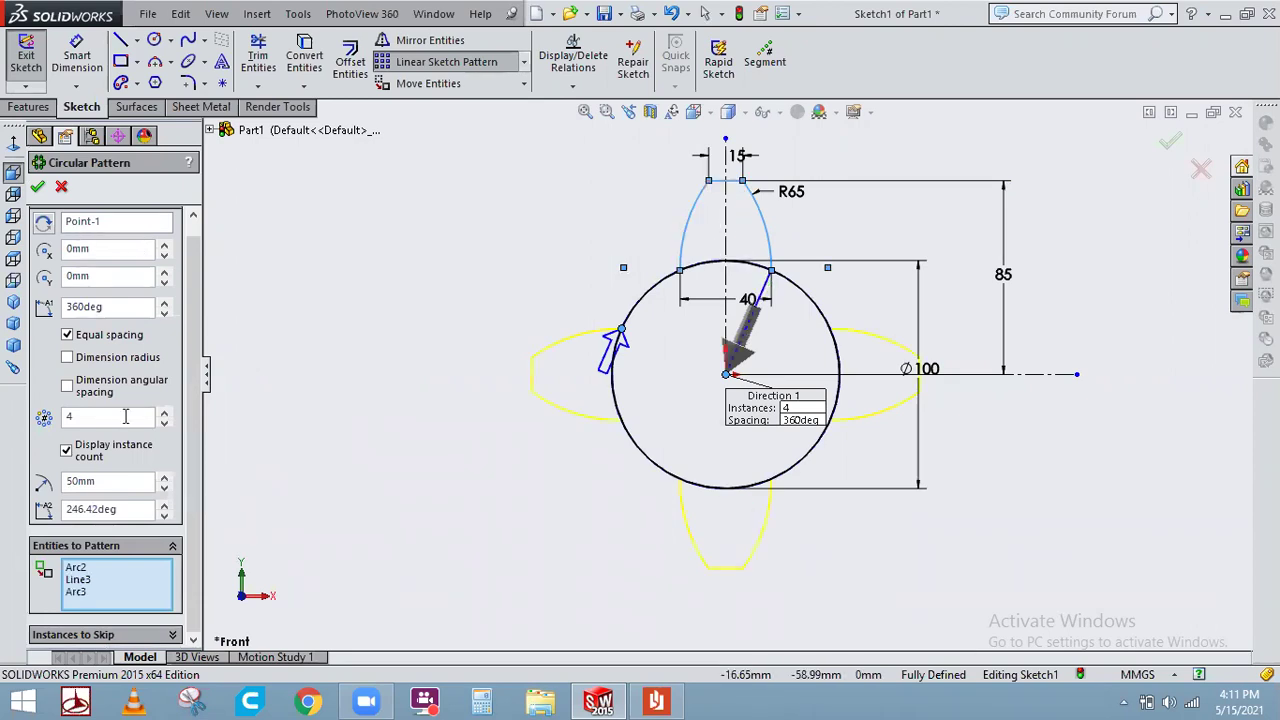
pyautogui.click(165, 412)
pyautogui.click(166, 413)
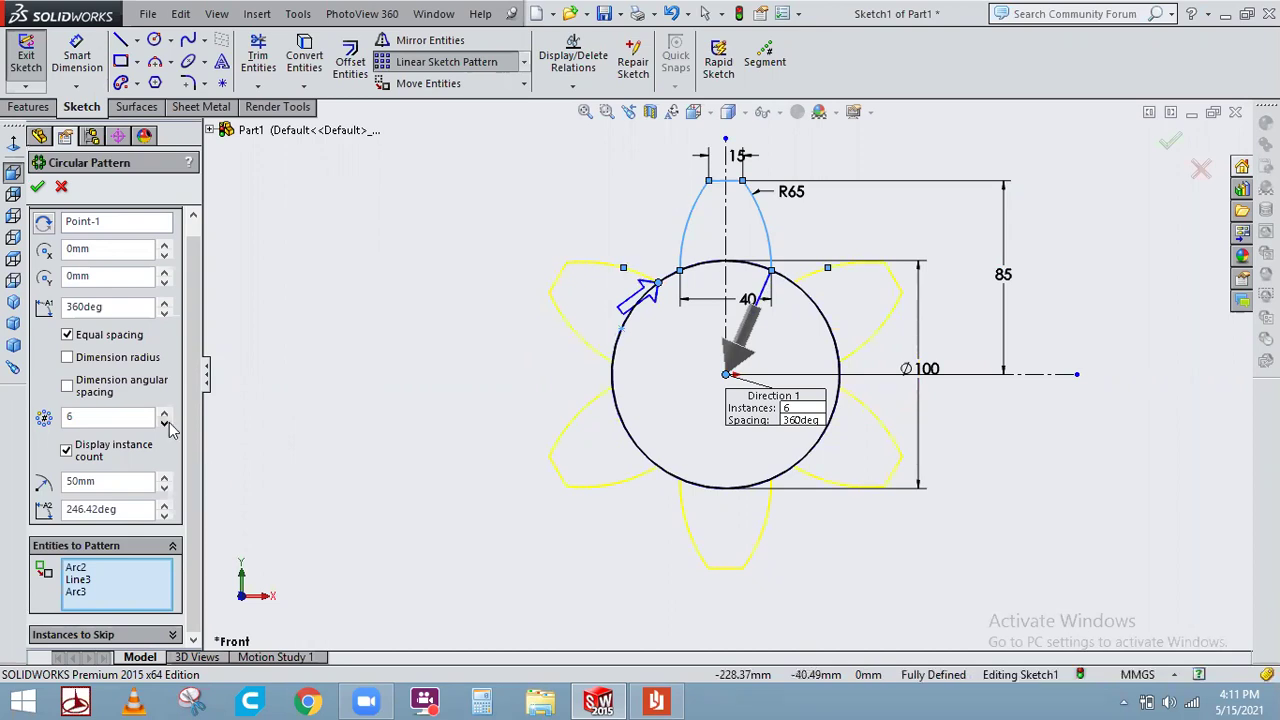
pyautogui.click(166, 422)
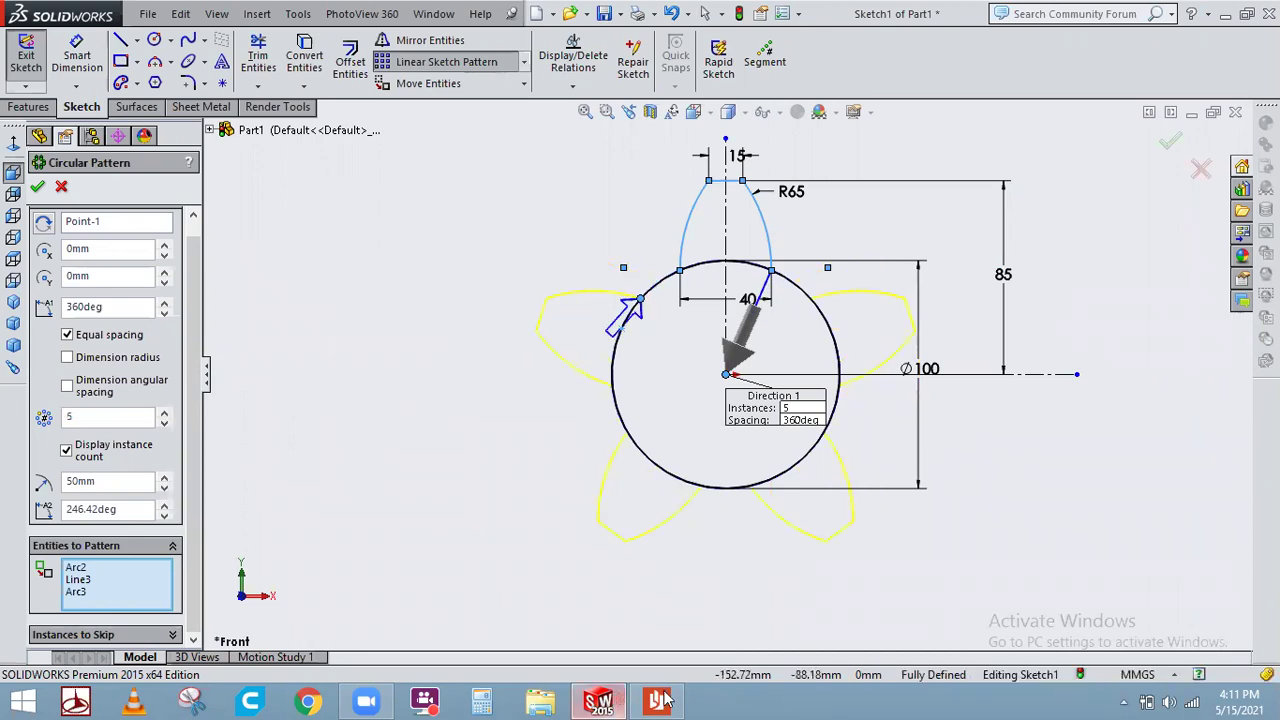
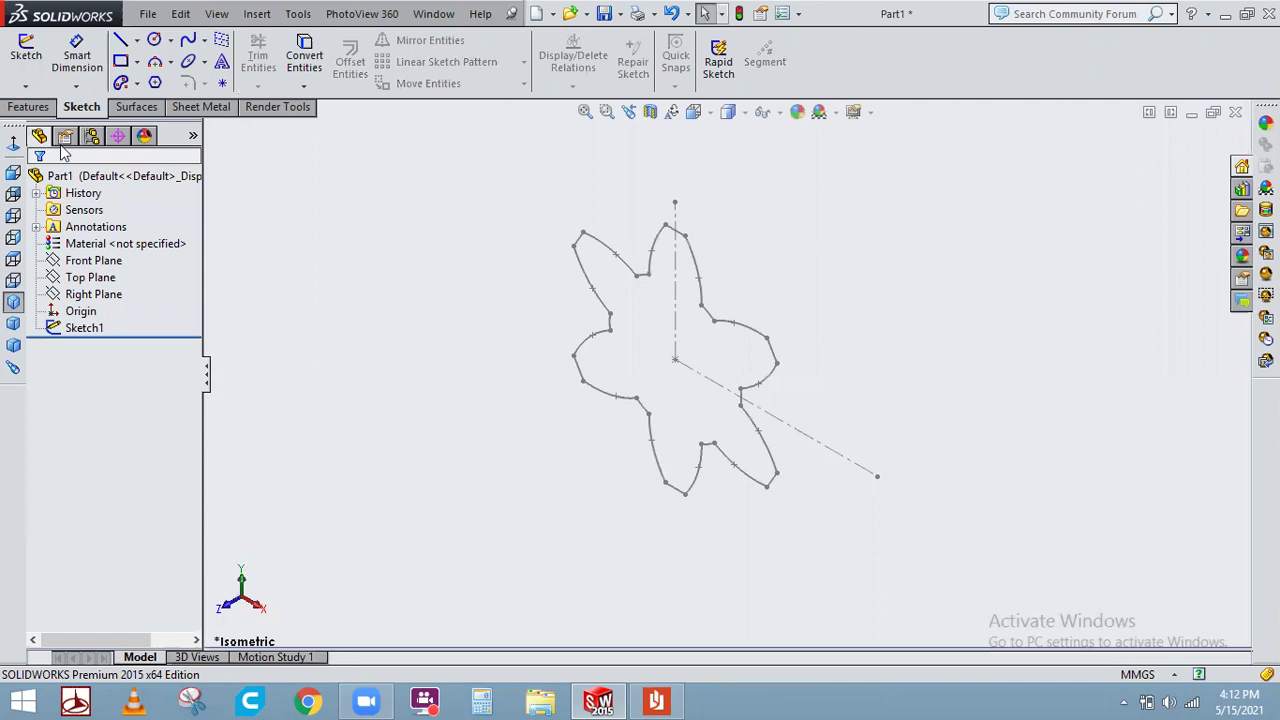
# Check the reference PDF for the offset distances of the second and third section planes
pyautogui.click(20, 110)
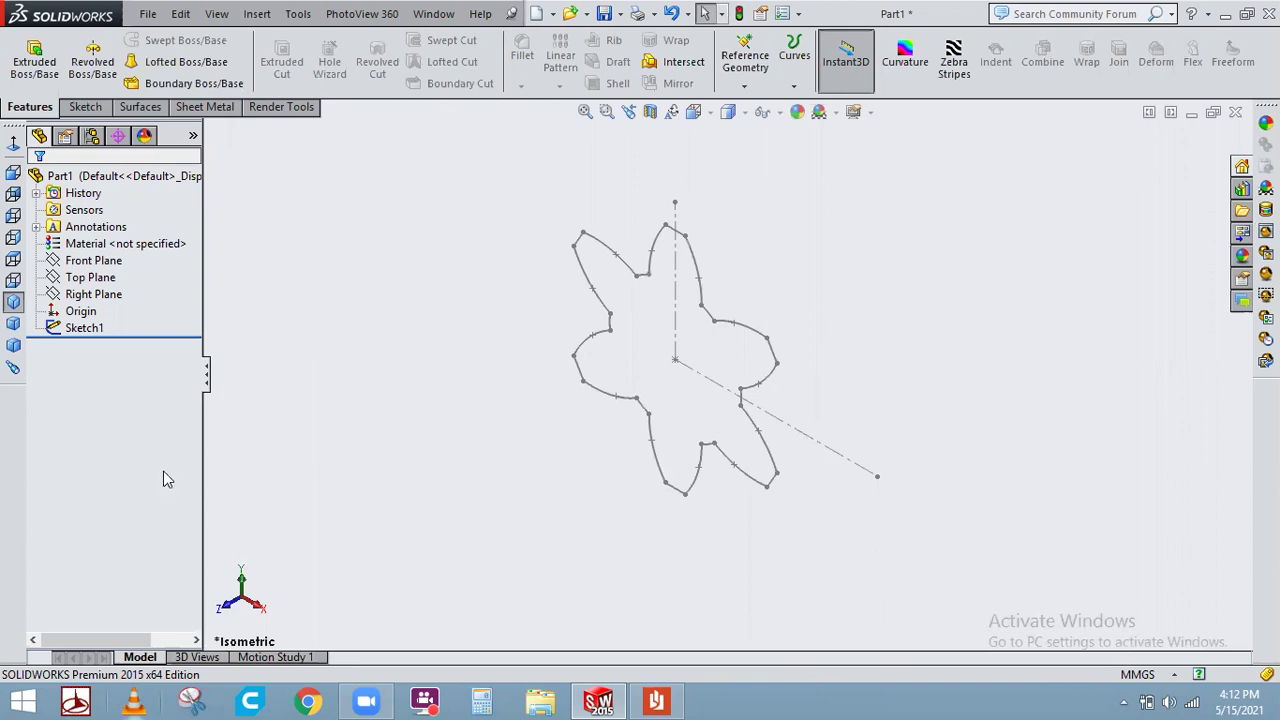
pyautogui.click(356, 489)
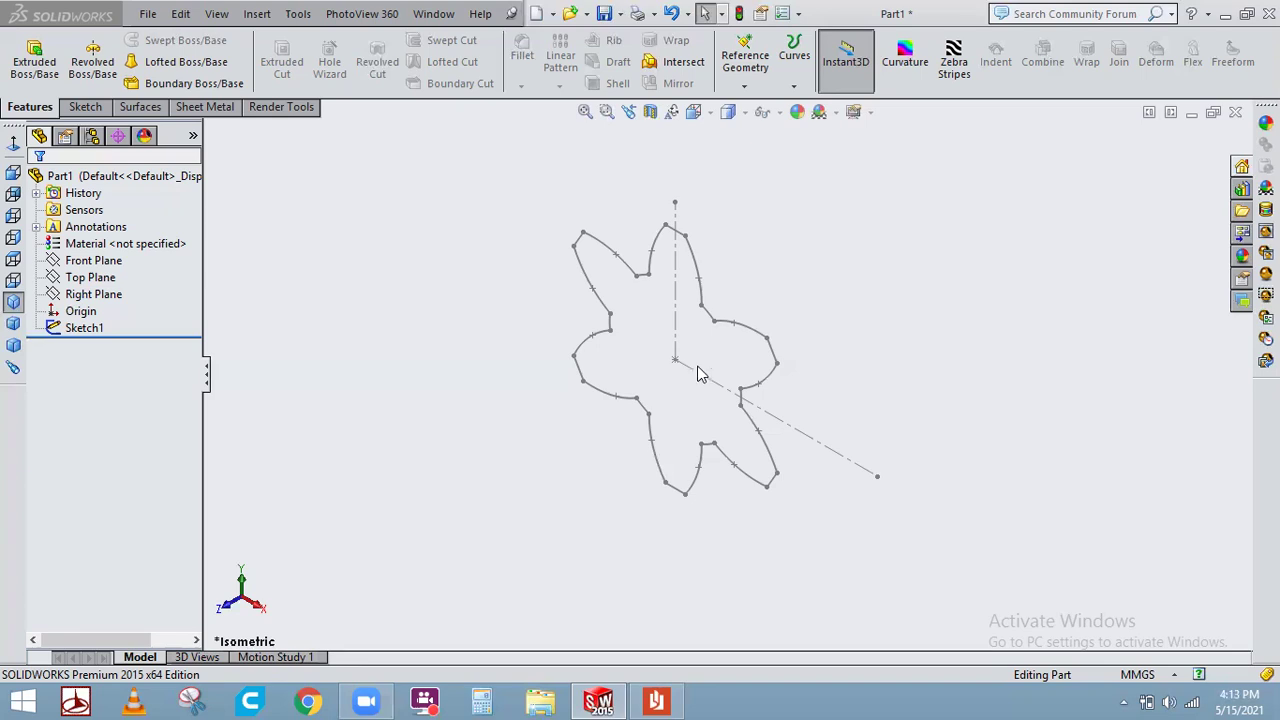
pyautogui.moveTo(655, 700)
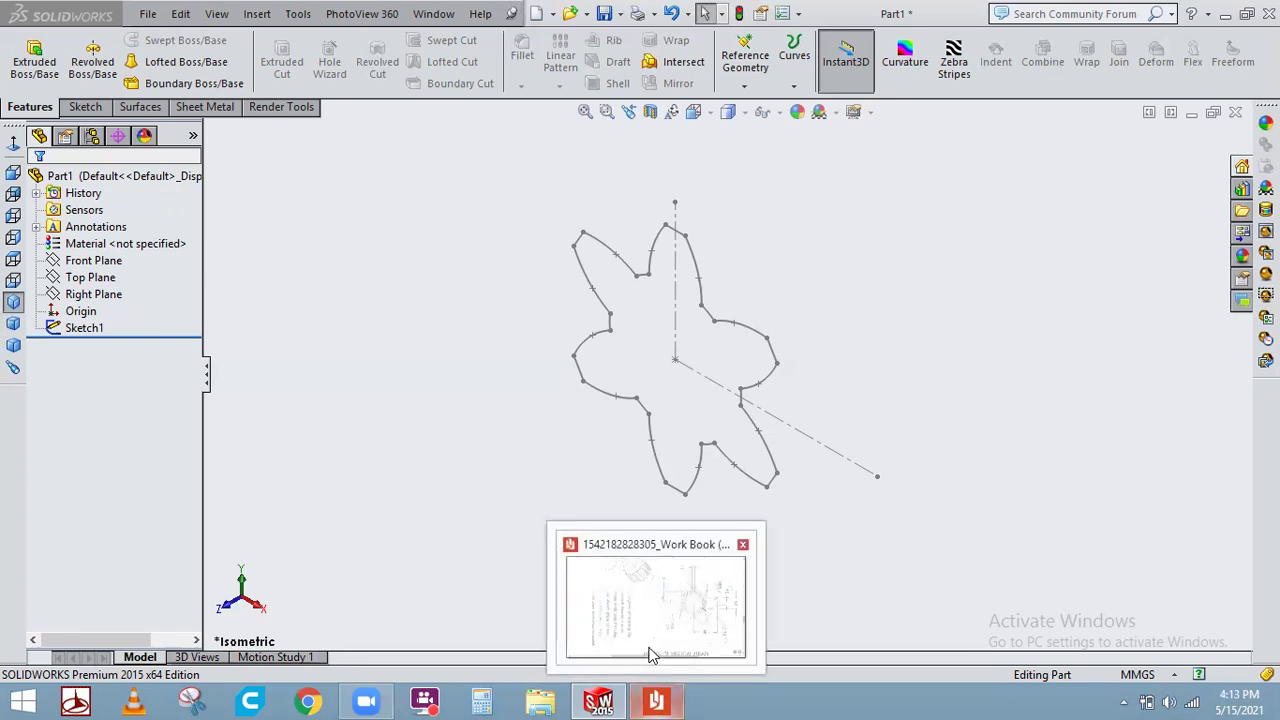
pyautogui.click(650, 655)
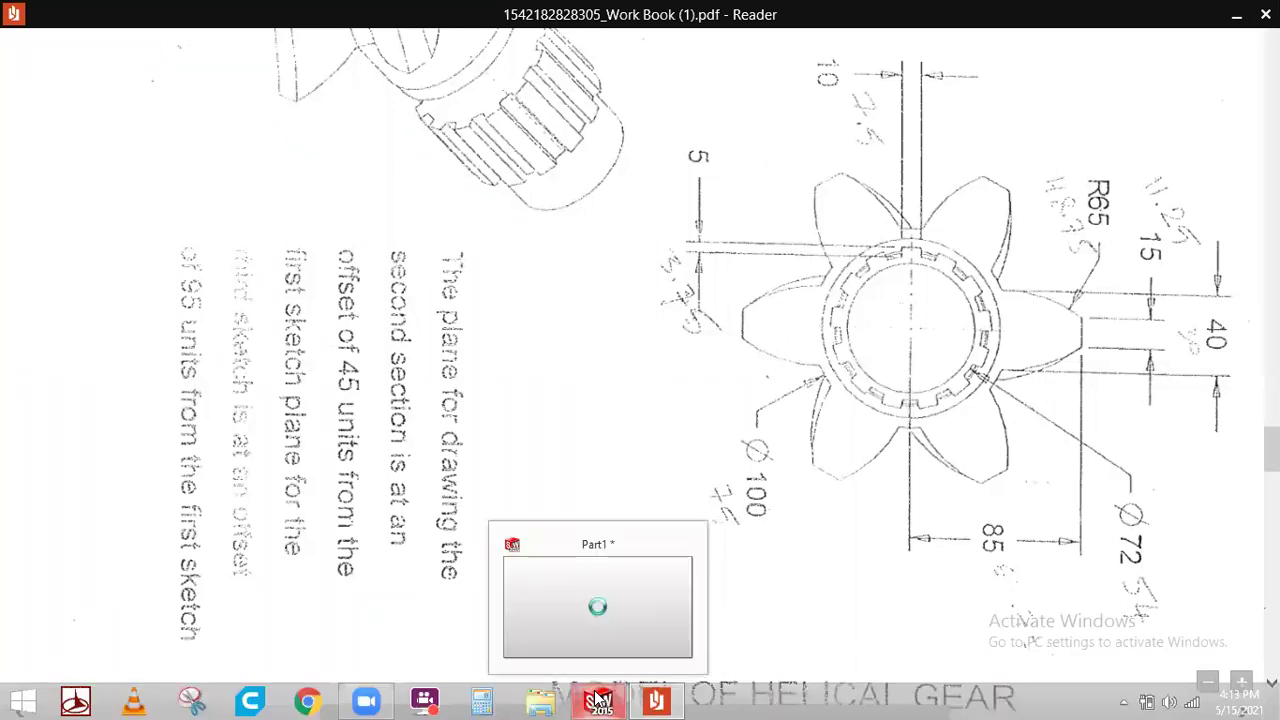
pyautogui.click(598, 700)
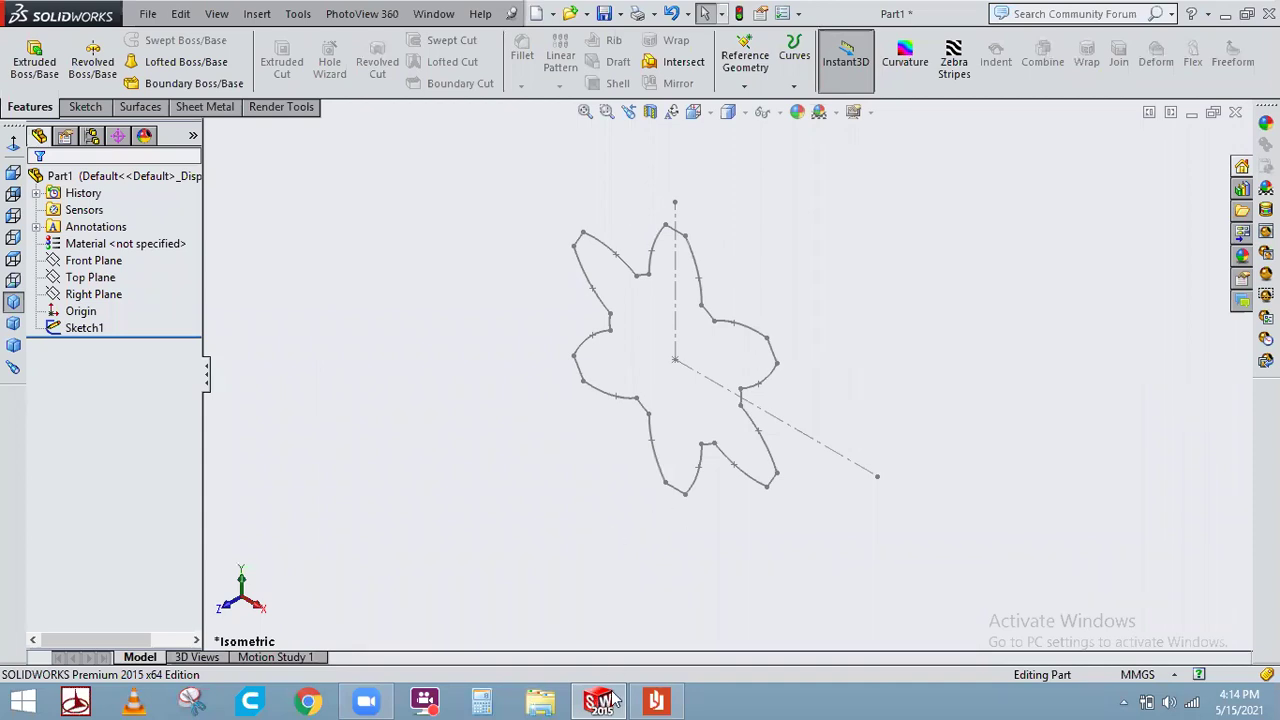
pyautogui.click(652, 600)
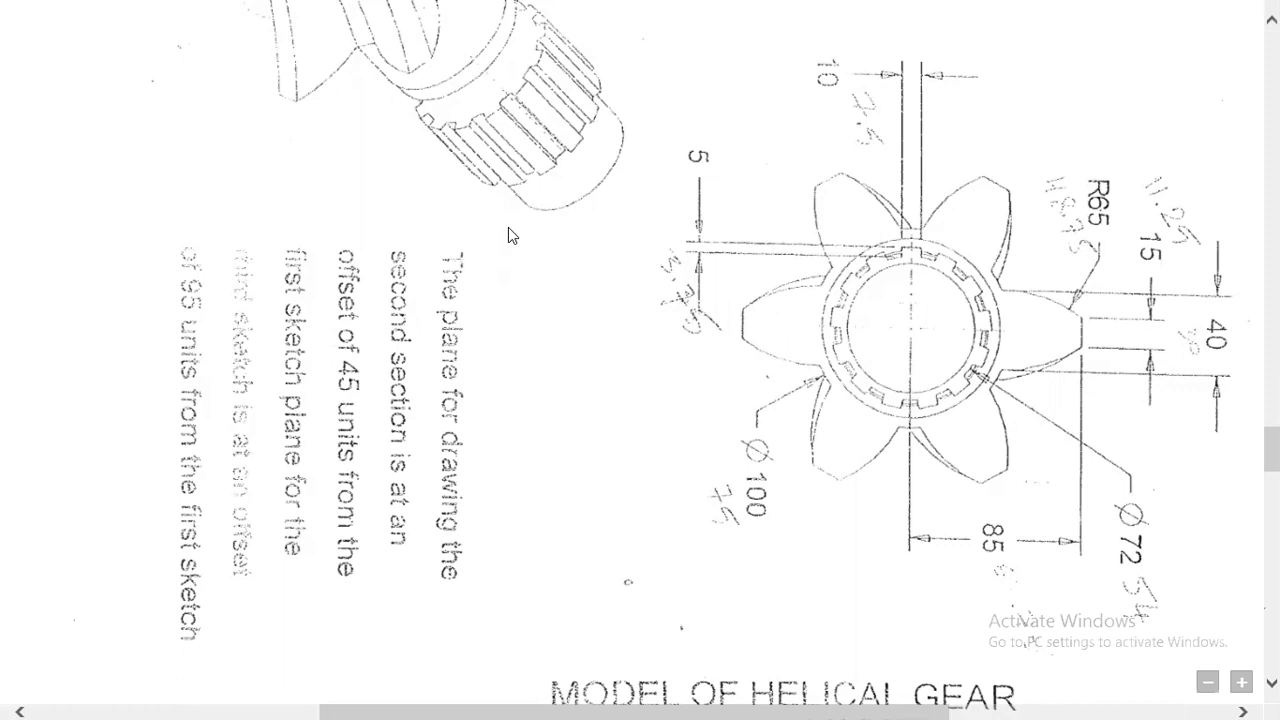
pyautogui.moveTo(437, 699)
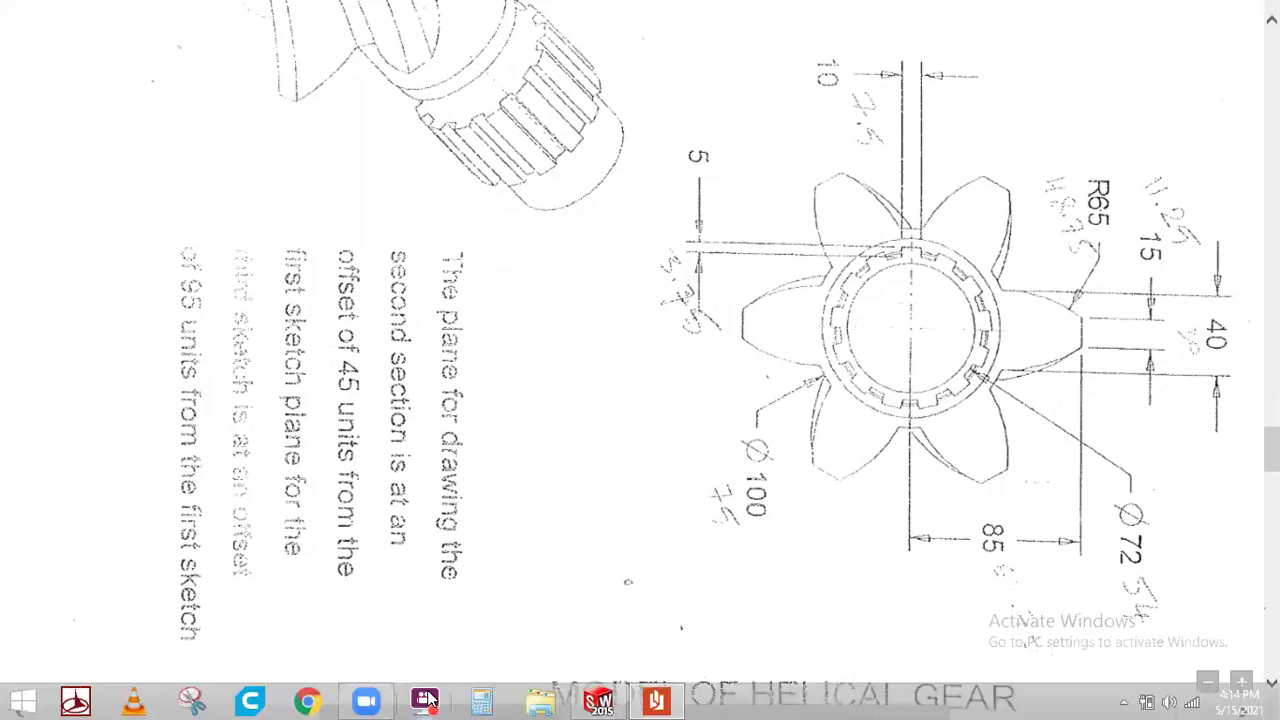
pyautogui.click(599, 700)
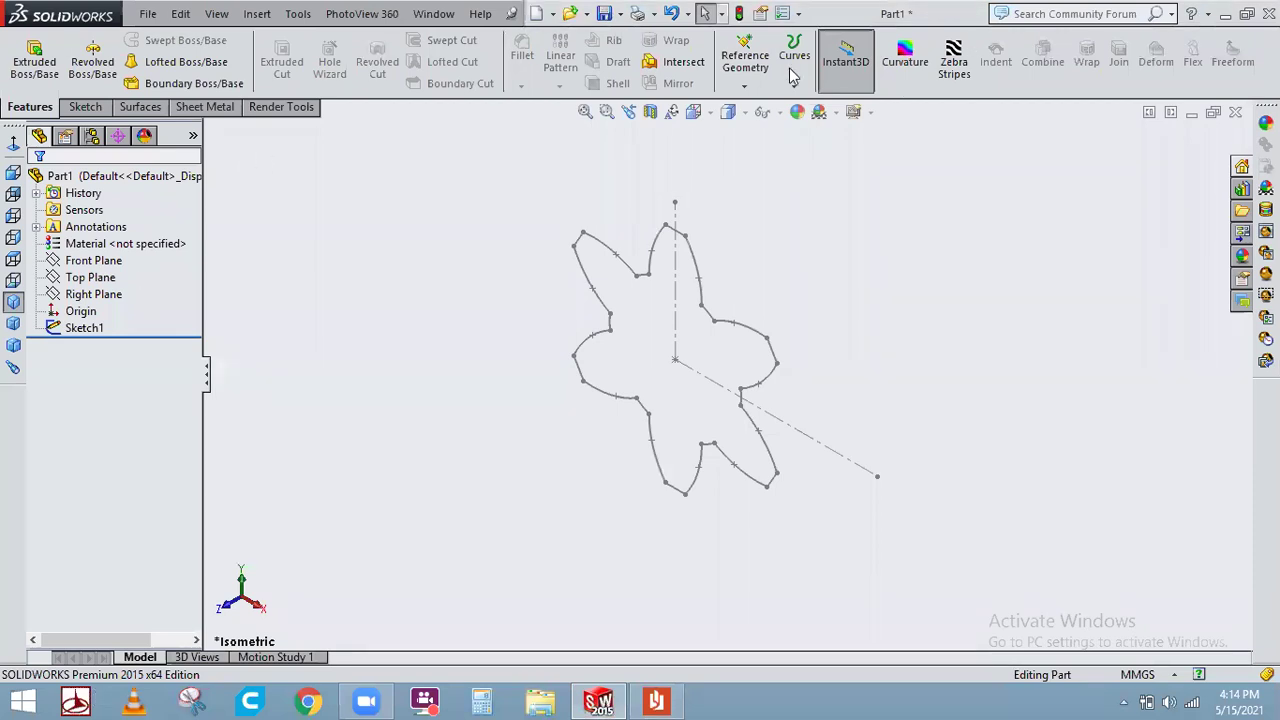
# Create a reference plane offset 45 mm from the Front Plane
pyautogui.click(755, 74)
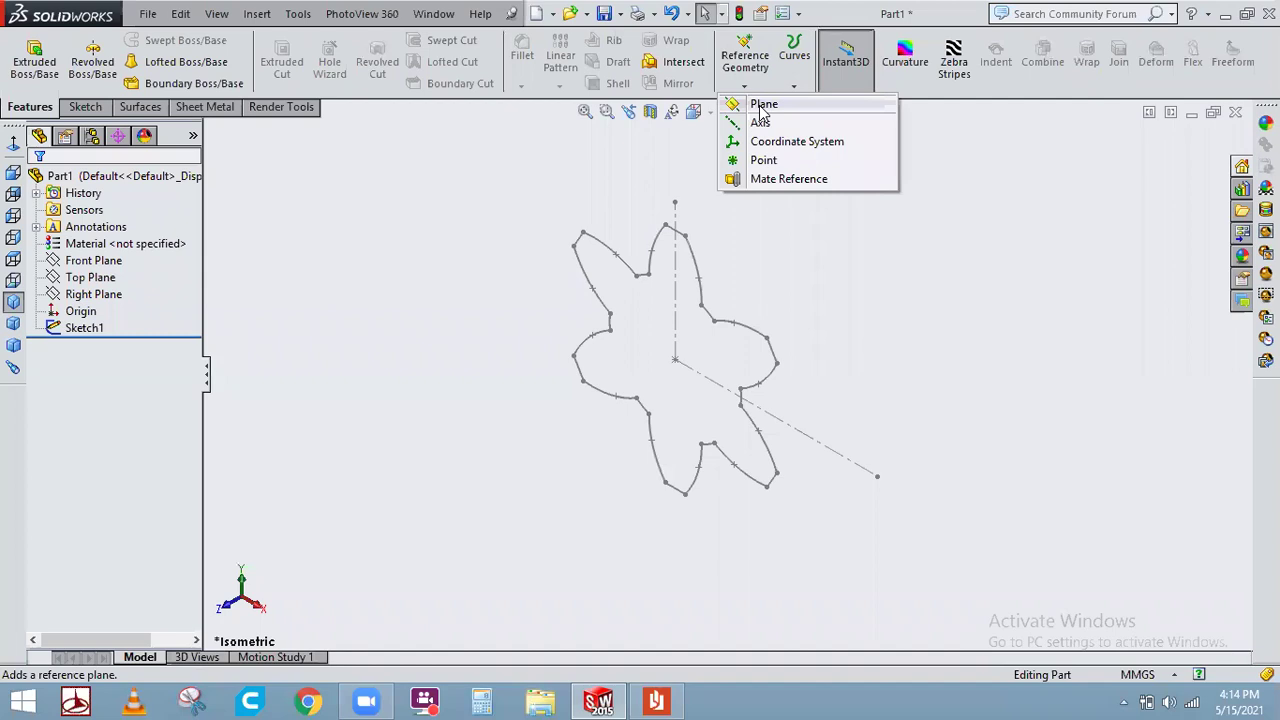
pyautogui.click(759, 106)
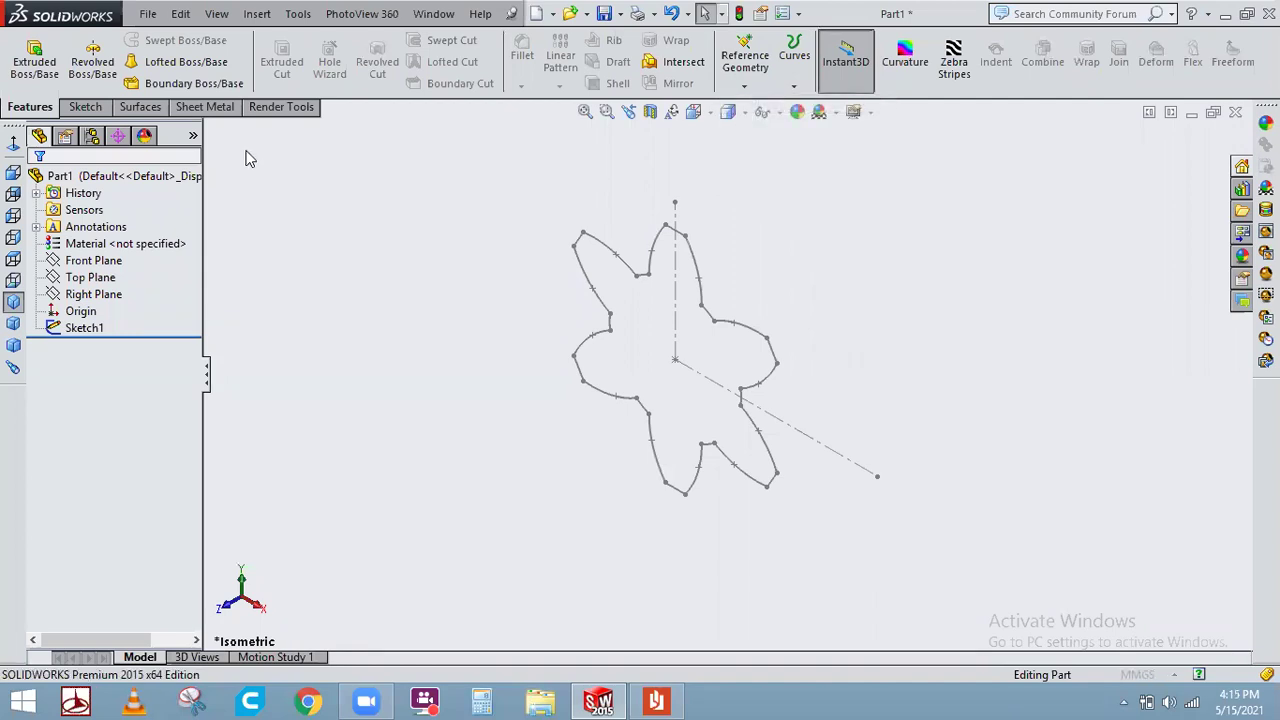
pyautogui.click(743, 97)
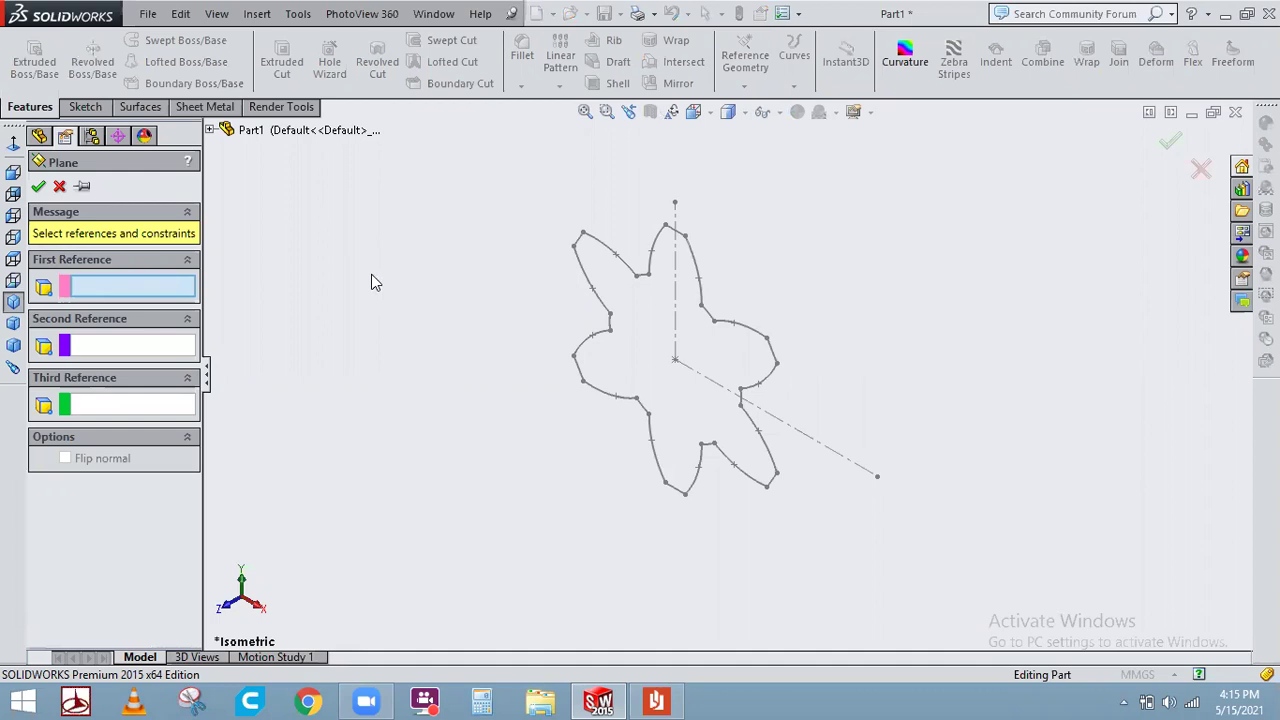
pyautogui.click(210, 130)
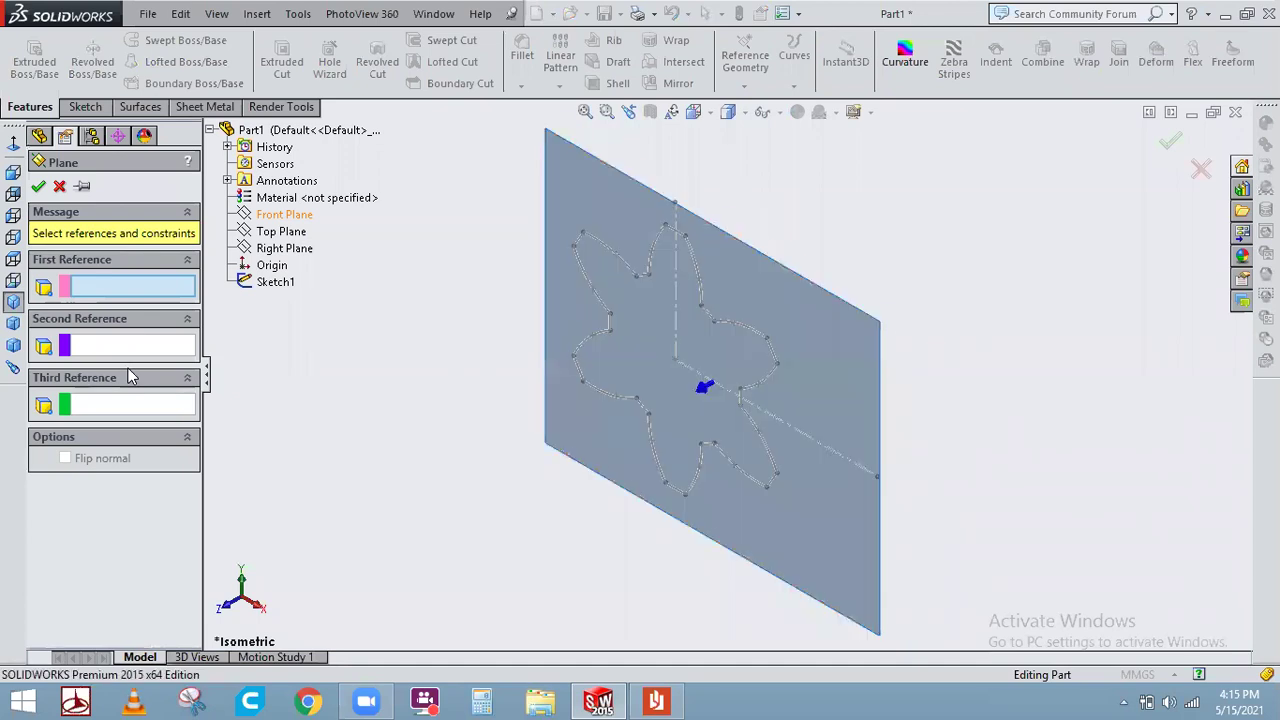
pyautogui.moveTo(113, 419); pyautogui.dragTo(29, 414)
pyautogui.write('45')
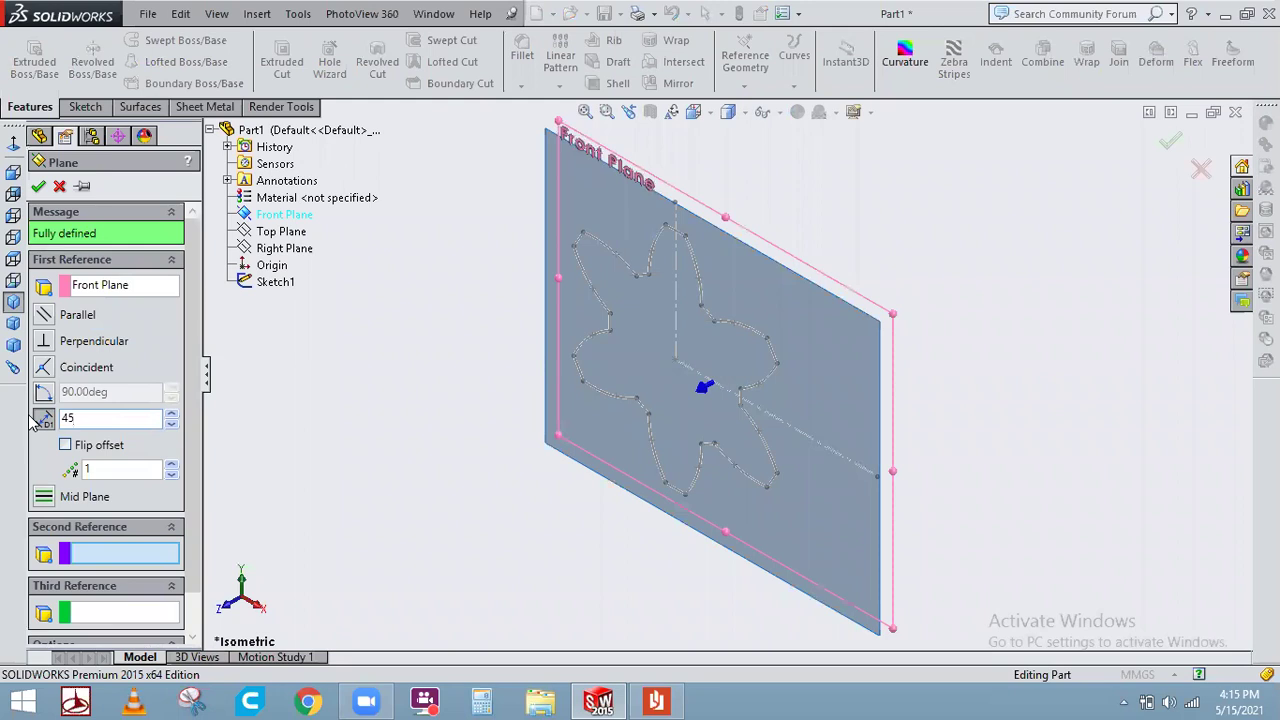
pyautogui.press('Return')
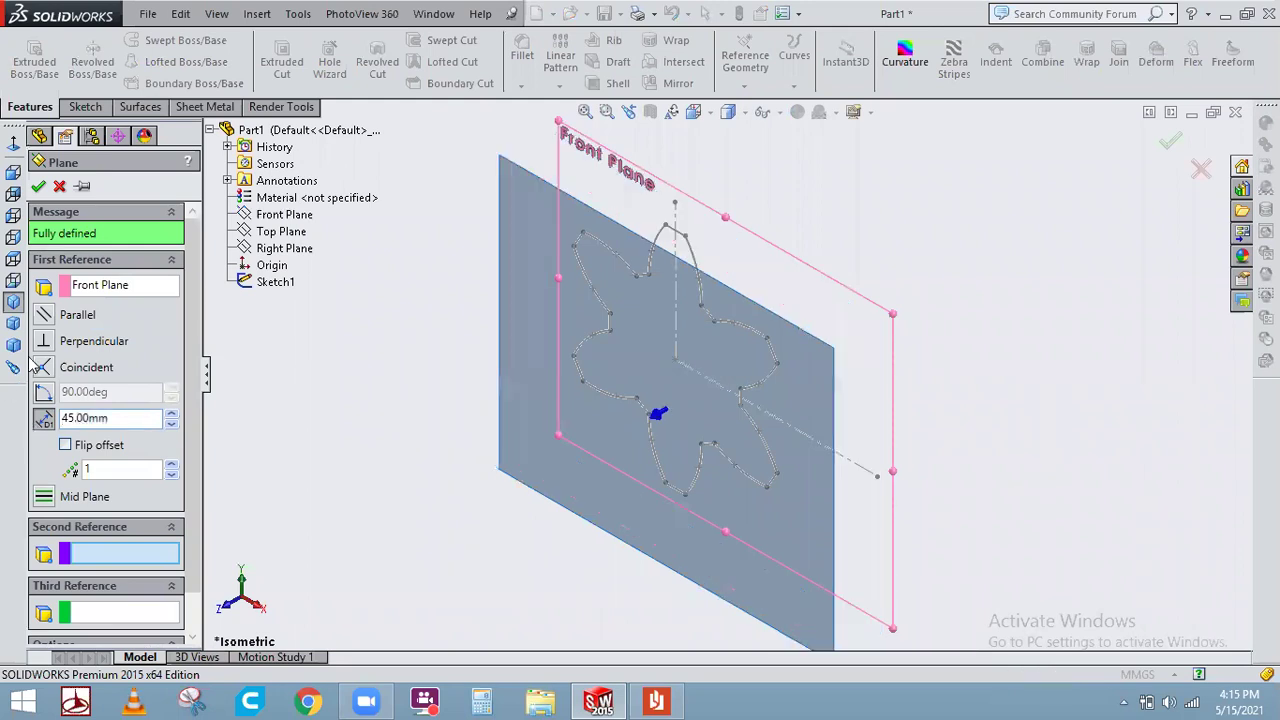
pyautogui.click(38, 187)
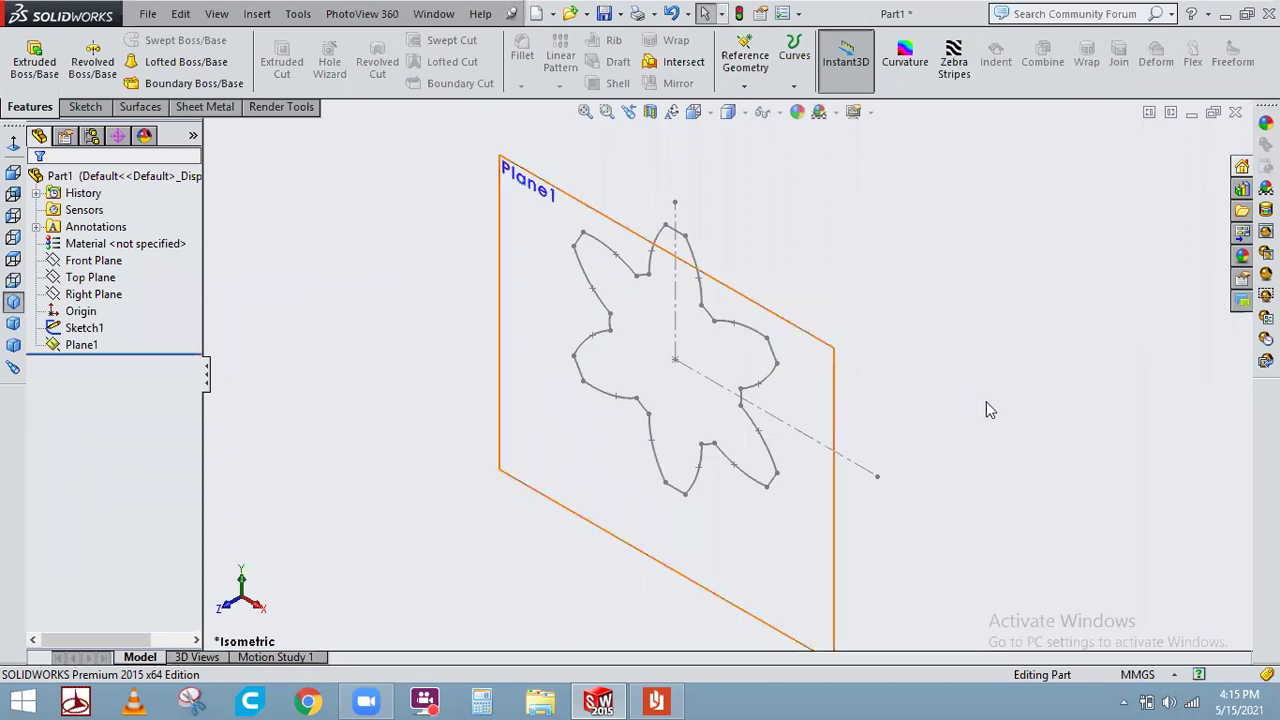
# Start a new sketch on the 45 mm offset plane and view it face-on
pyautogui.click(576, 210)
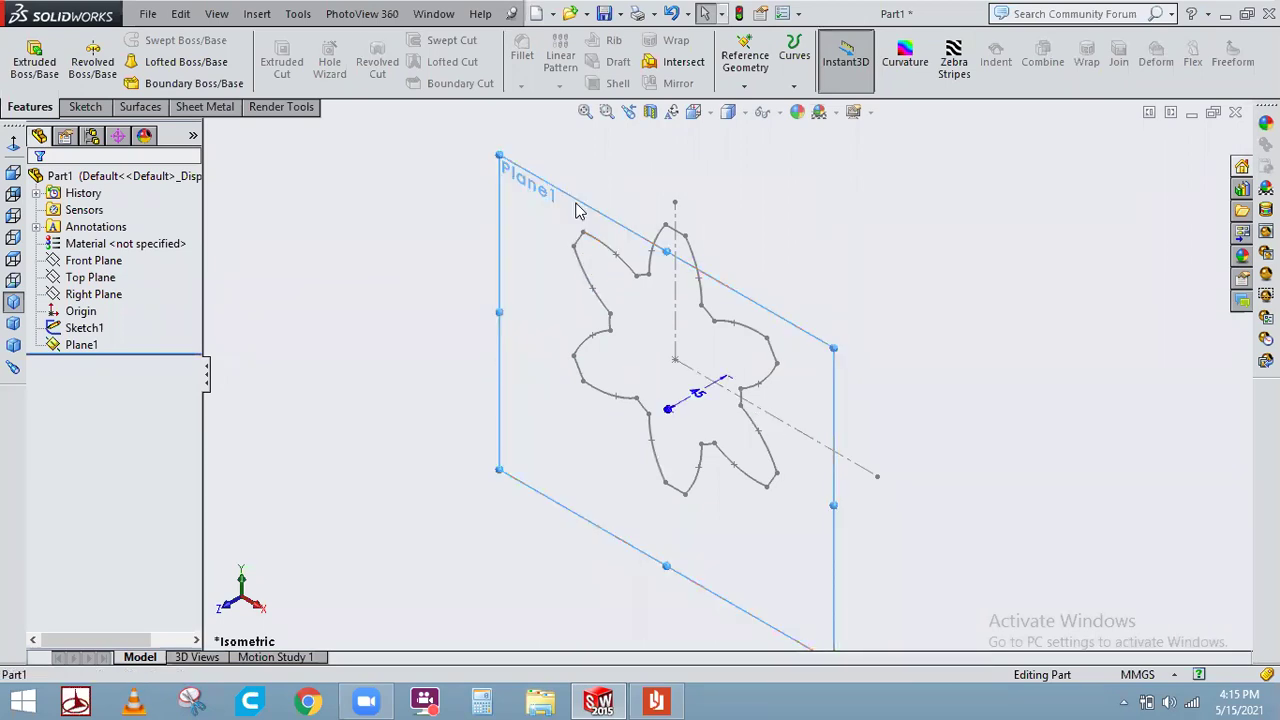
pyautogui.click(648, 144)
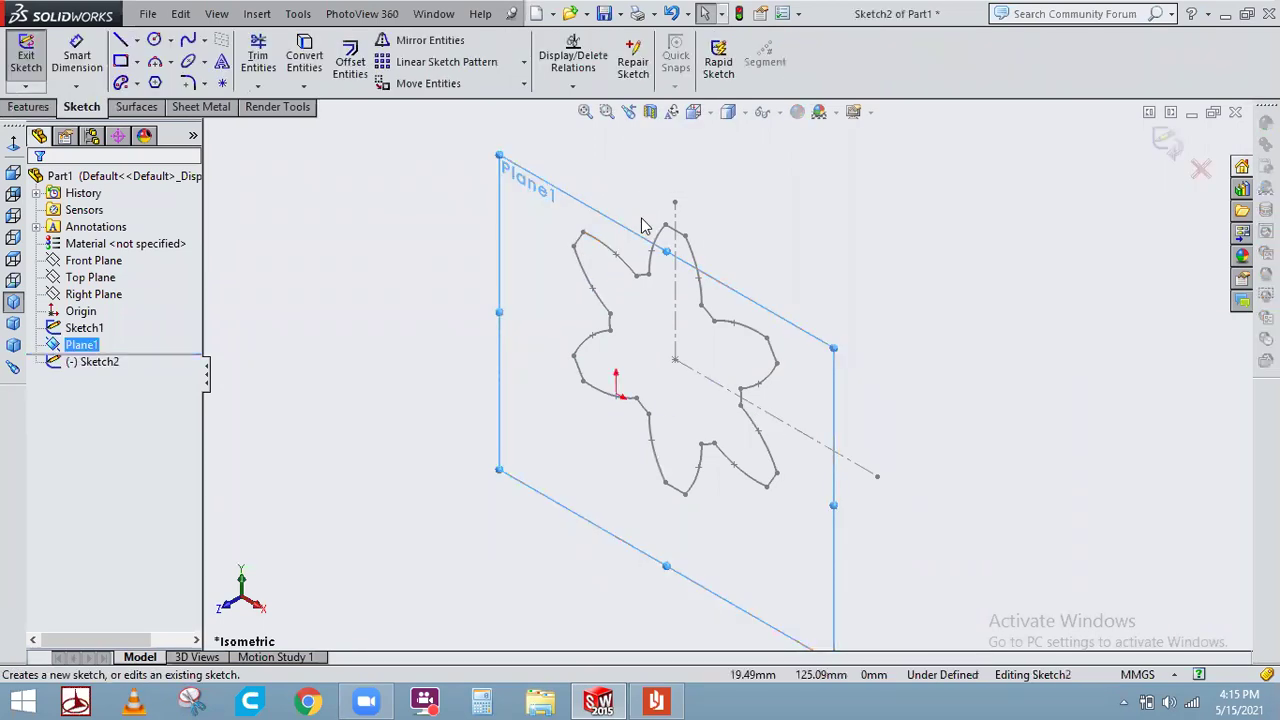
pyautogui.click(13, 145)
pyautogui.press('Escape')
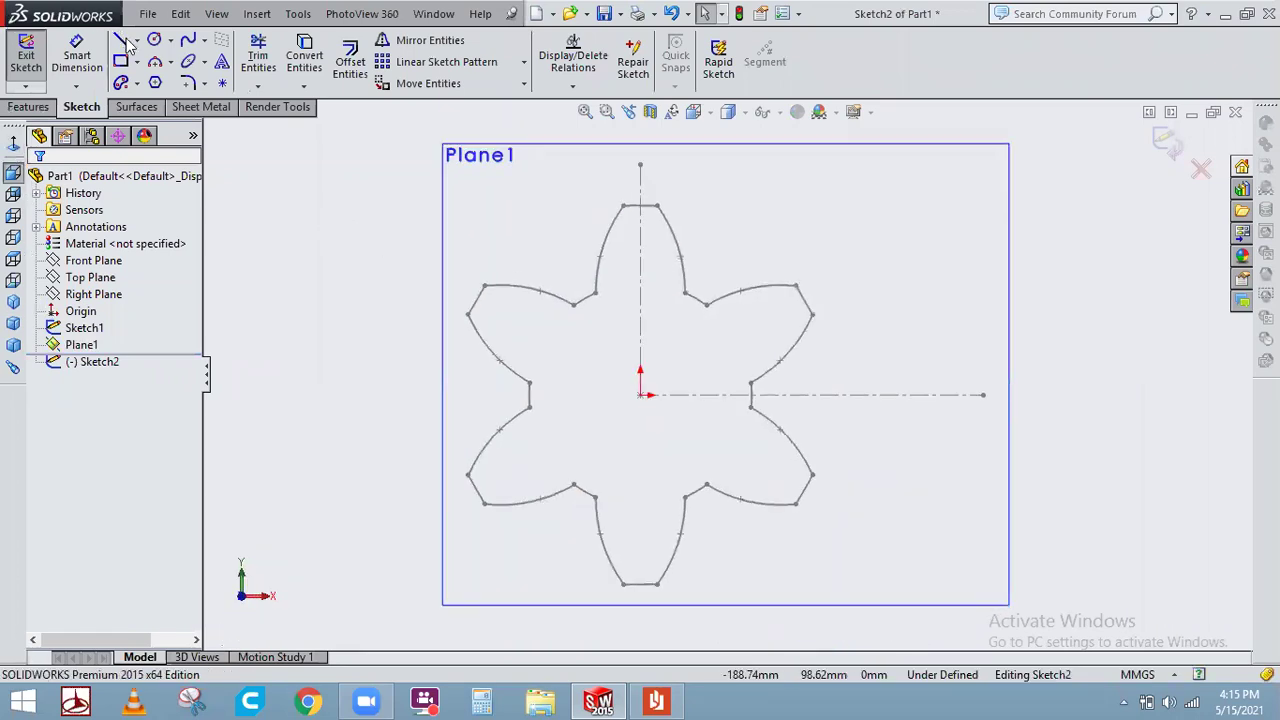
# Draw a vertical centerline from the origin up to the upper end of the first sketch's vertical centerline
pyautogui.click(136, 40)
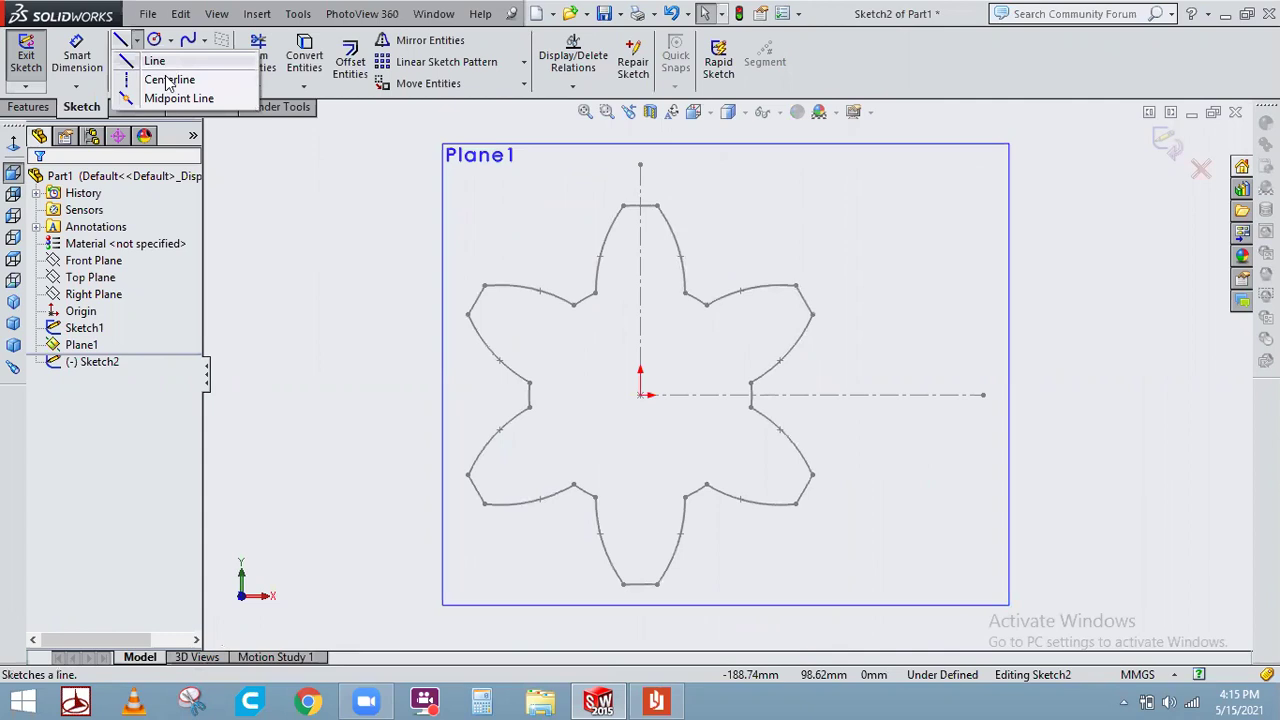
pyautogui.click(168, 79)
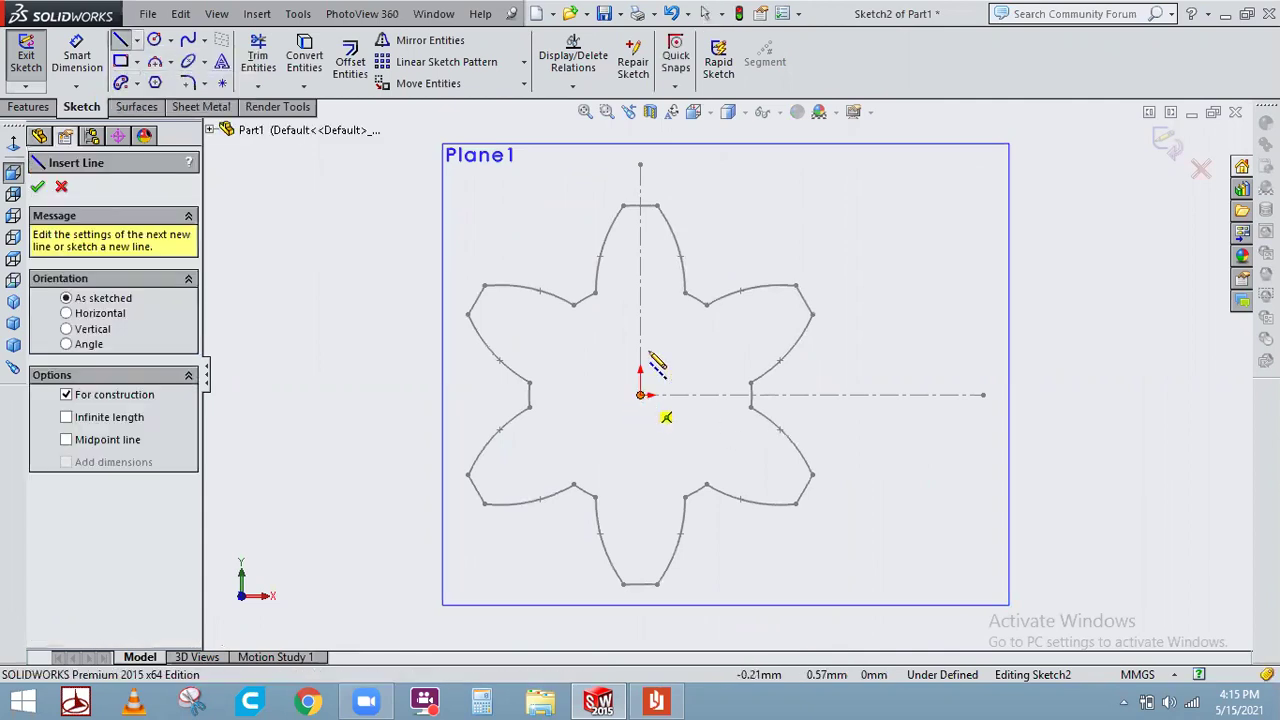
pyautogui.click(641, 396)
pyautogui.click(641, 166)
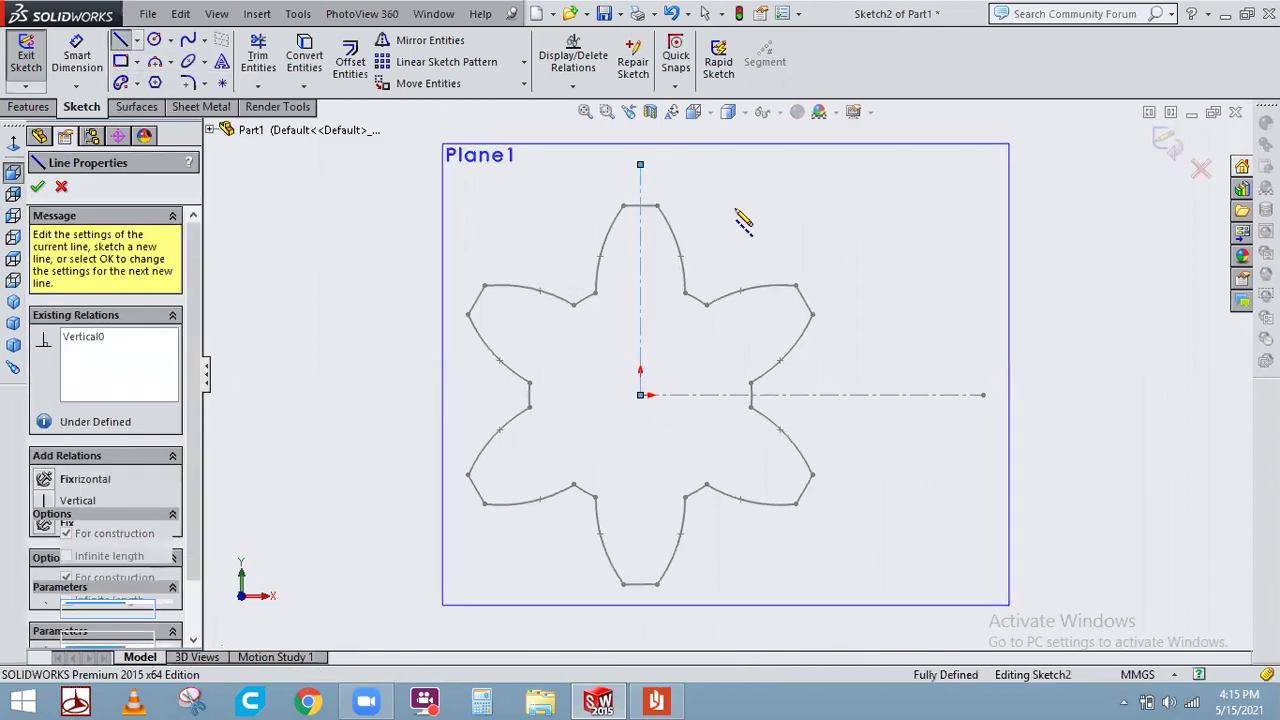
pyautogui.rightClick(764, 214)
pyautogui.click(760, 246)
pyautogui.press('Escape')
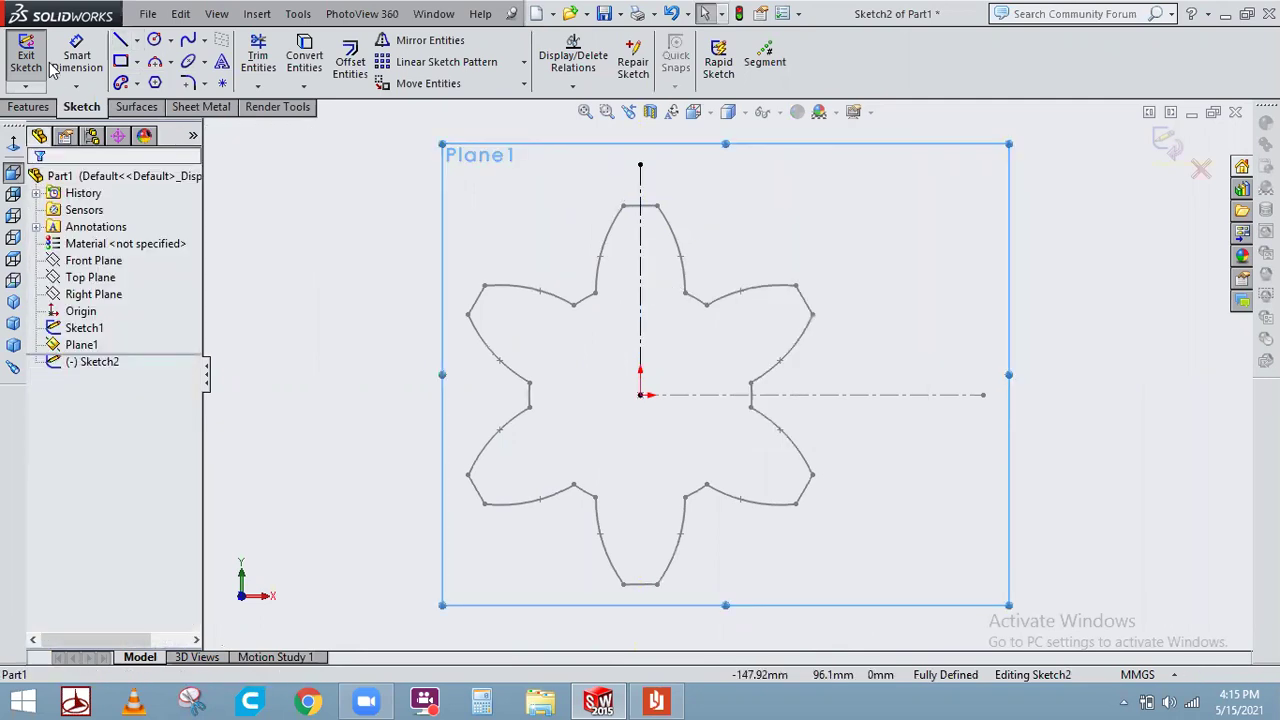
# Sketch a slanted centerline about 103 mm long from just above the origin toward the upper left
pyautogui.click(136, 41)
pyautogui.click(168, 80)
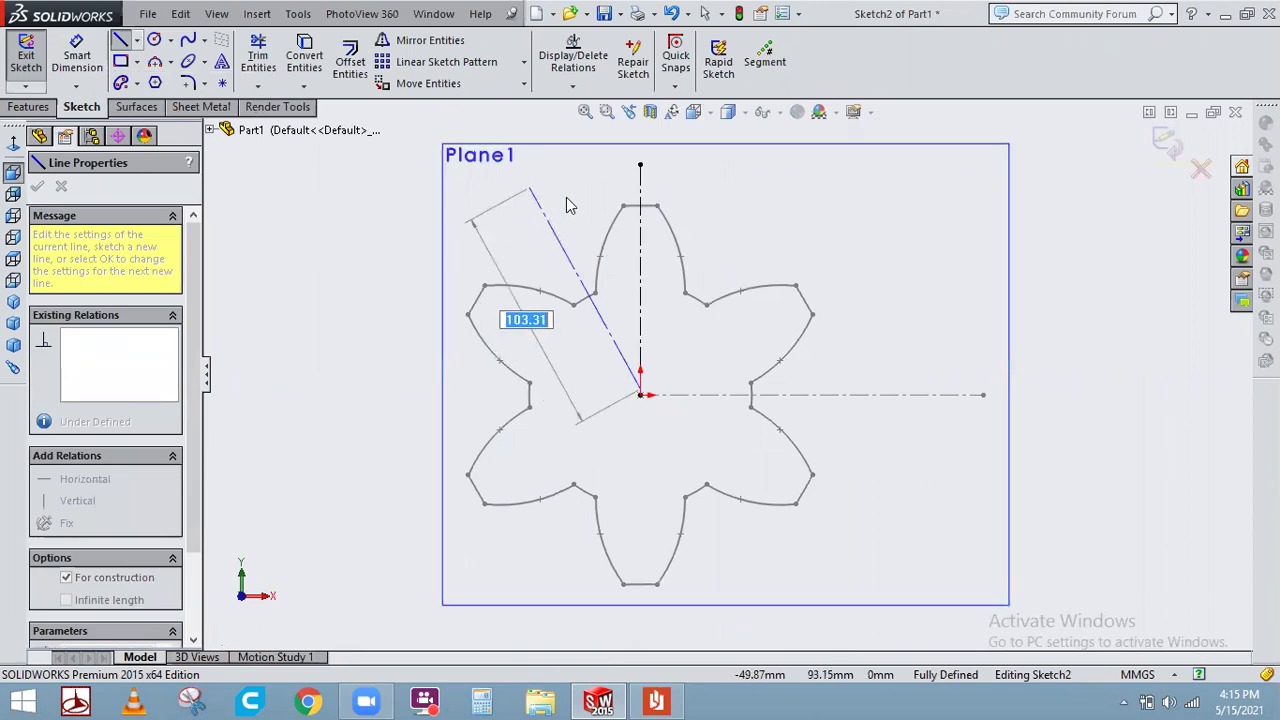
pyautogui.rightClick(530, 189)
# Dimension the angle between the vertical and slanted centerlines to 15 degrees
pyautogui.click(74, 61)
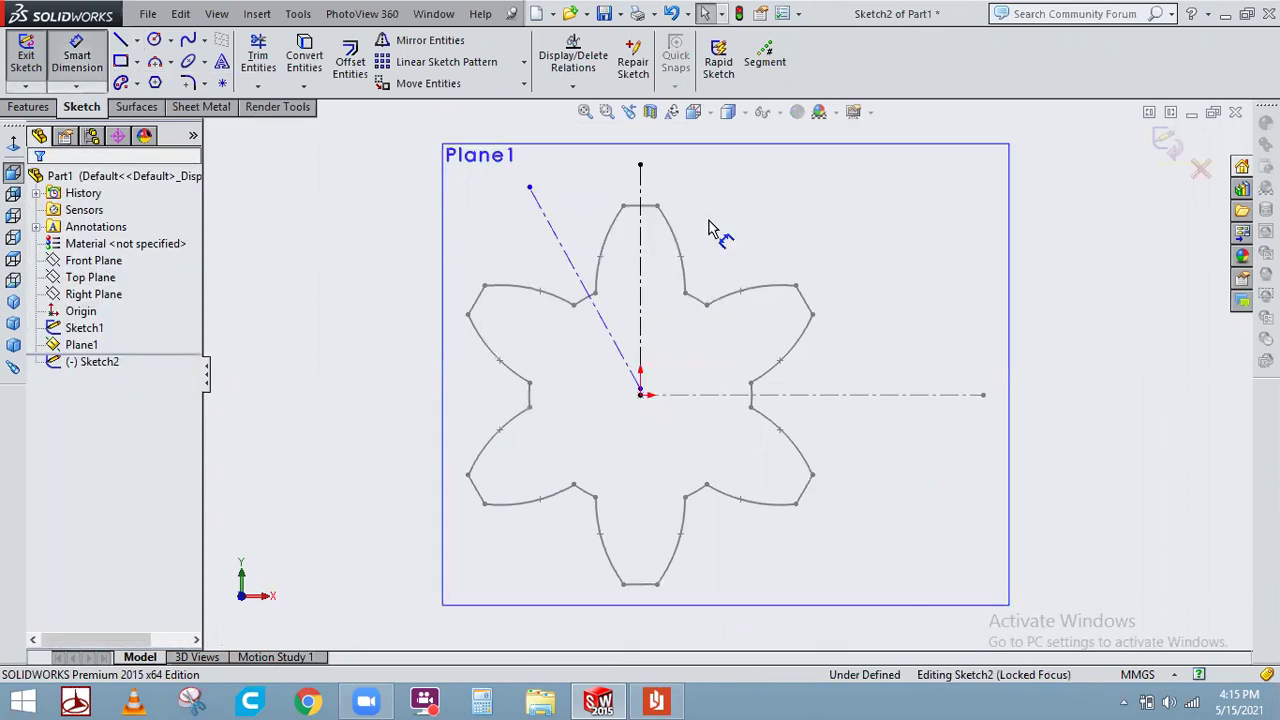
pyautogui.click(641, 242)
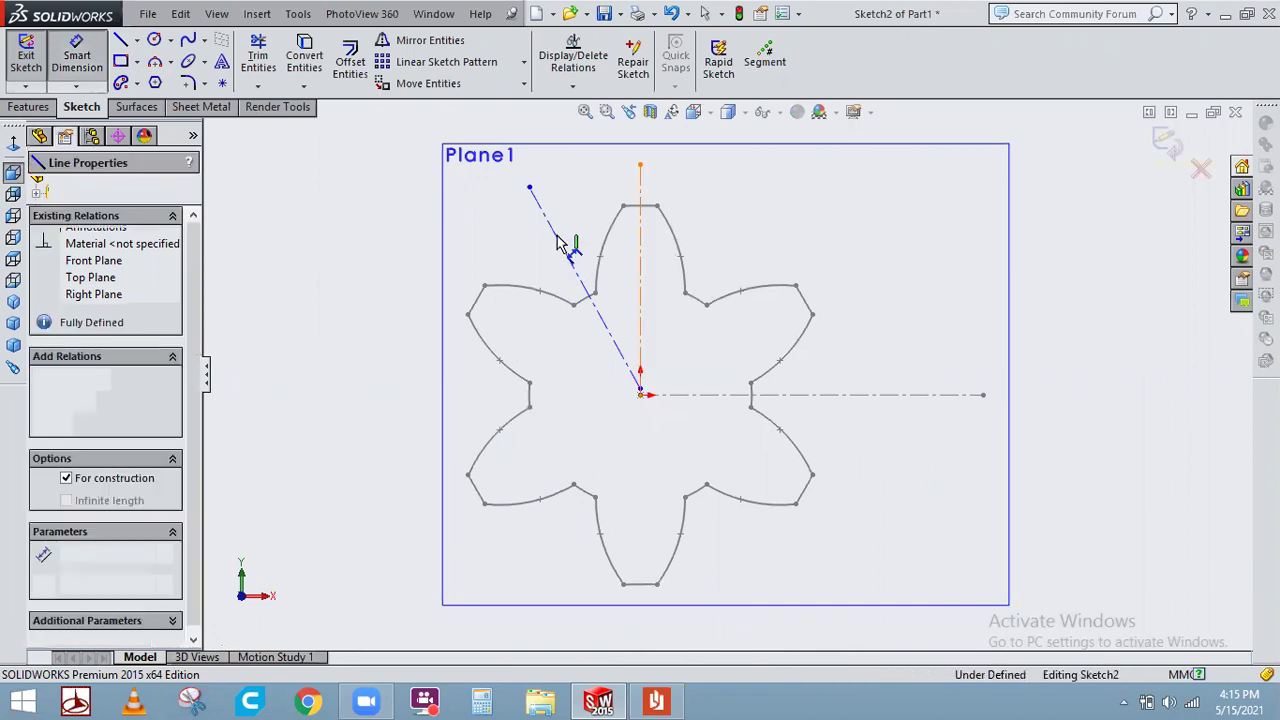
pyautogui.press('d')
pyautogui.click(568, 246)
pyautogui.click(640, 258)
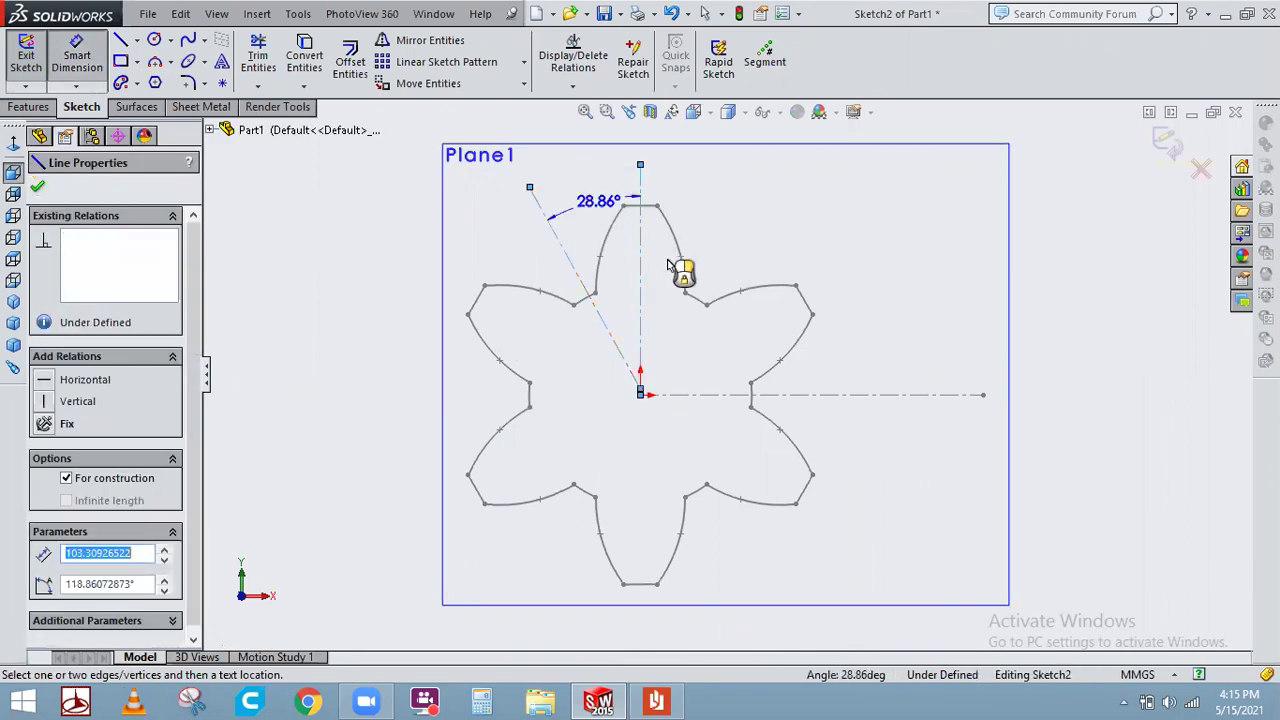
pyautogui.click(668, 264)
pyautogui.press('Return')
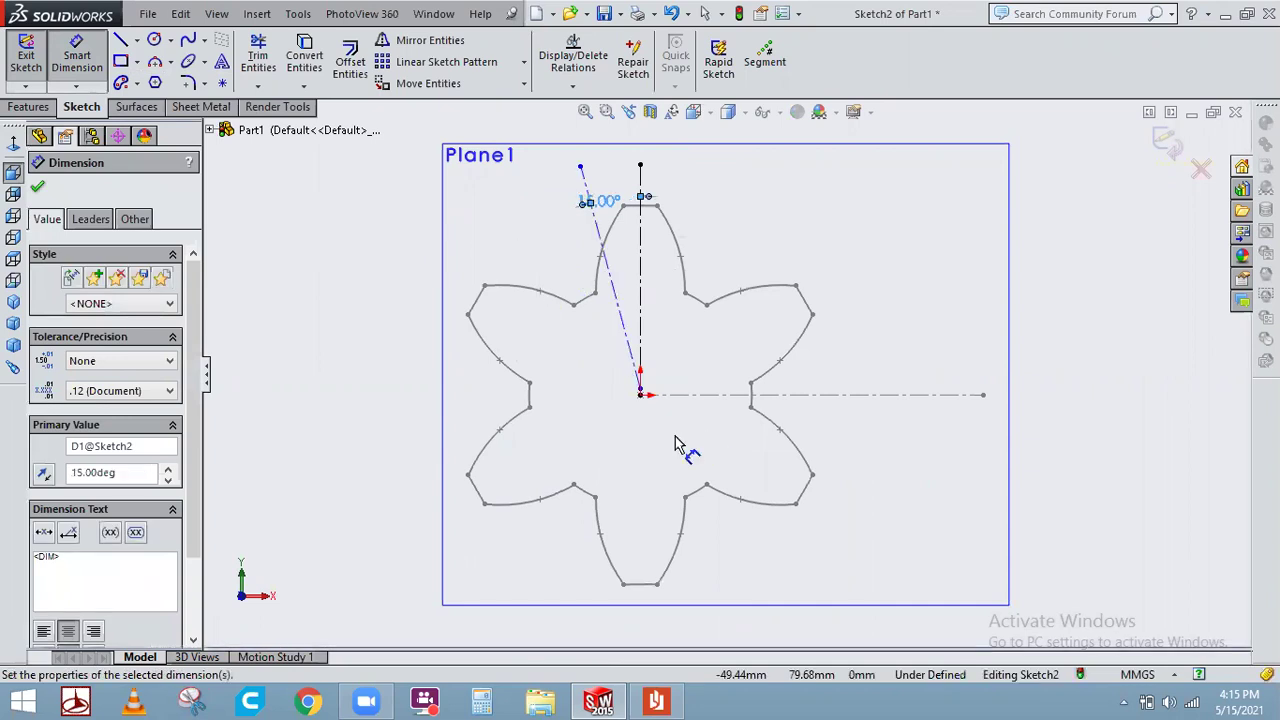
# Merge the slanted centerline's lower endpoint with the vertical centerline's lower endpoint at the origin
pyautogui.press('Escape')
pyautogui.press('Escape')
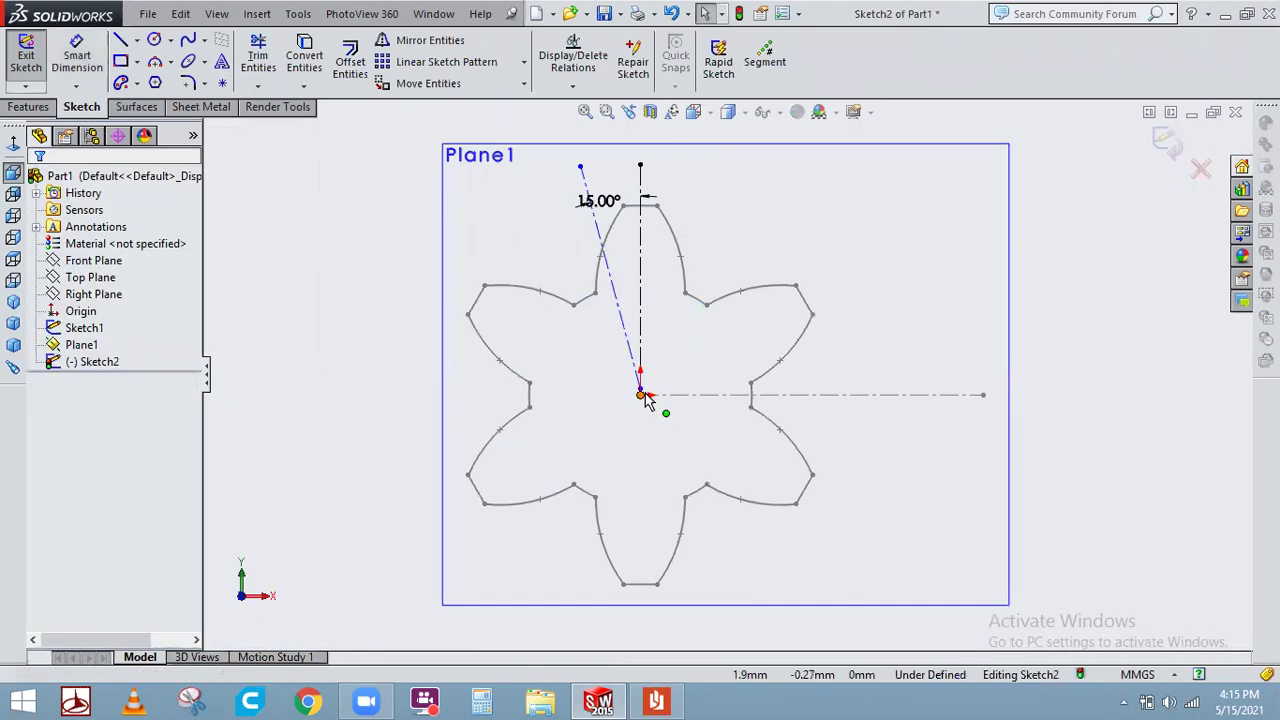
pyautogui.scroll(-3, 645, 398)
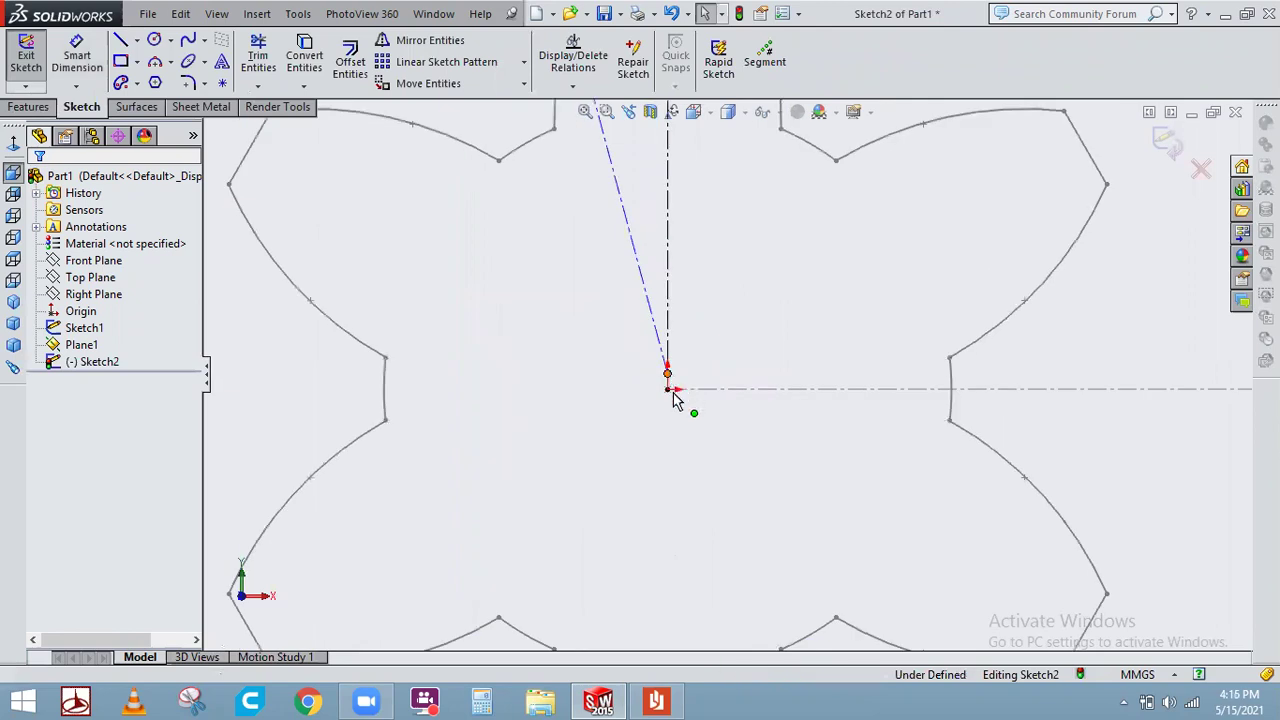
pyautogui.click(668, 395)
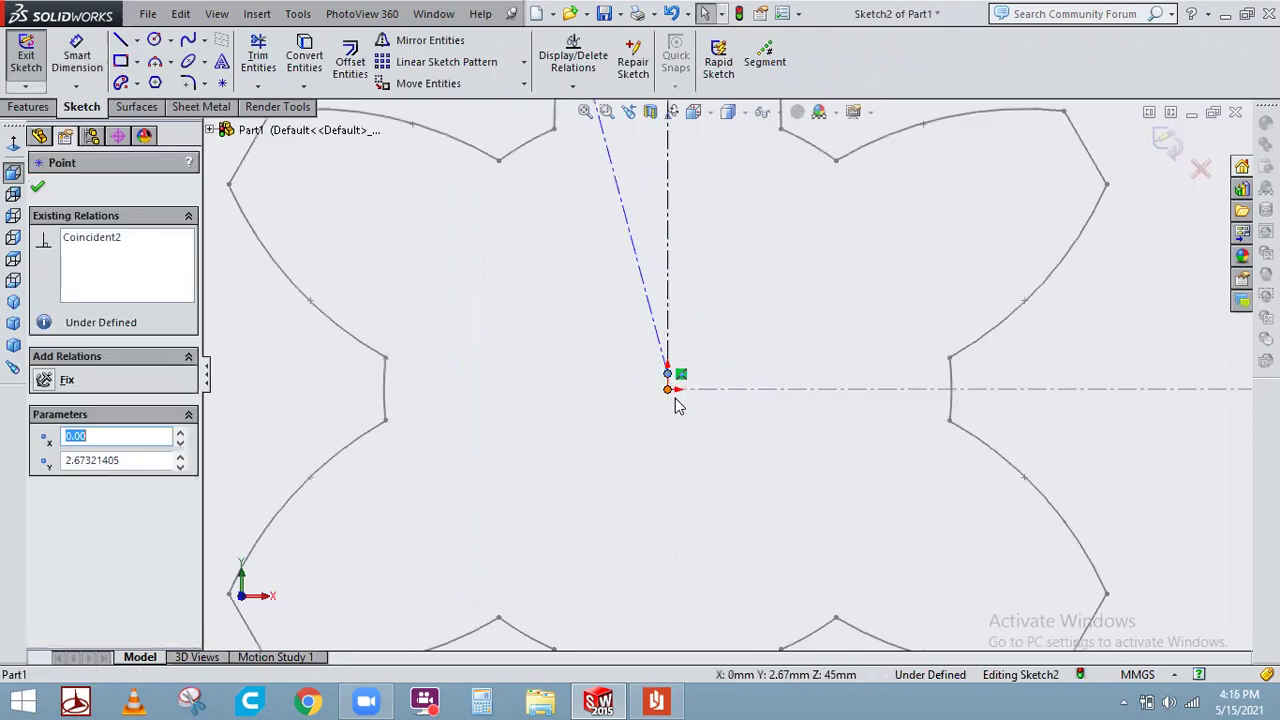
pyautogui.keyDown('ctrl'); pyautogui.click(670, 401); pyautogui.keyUp('ctrl')
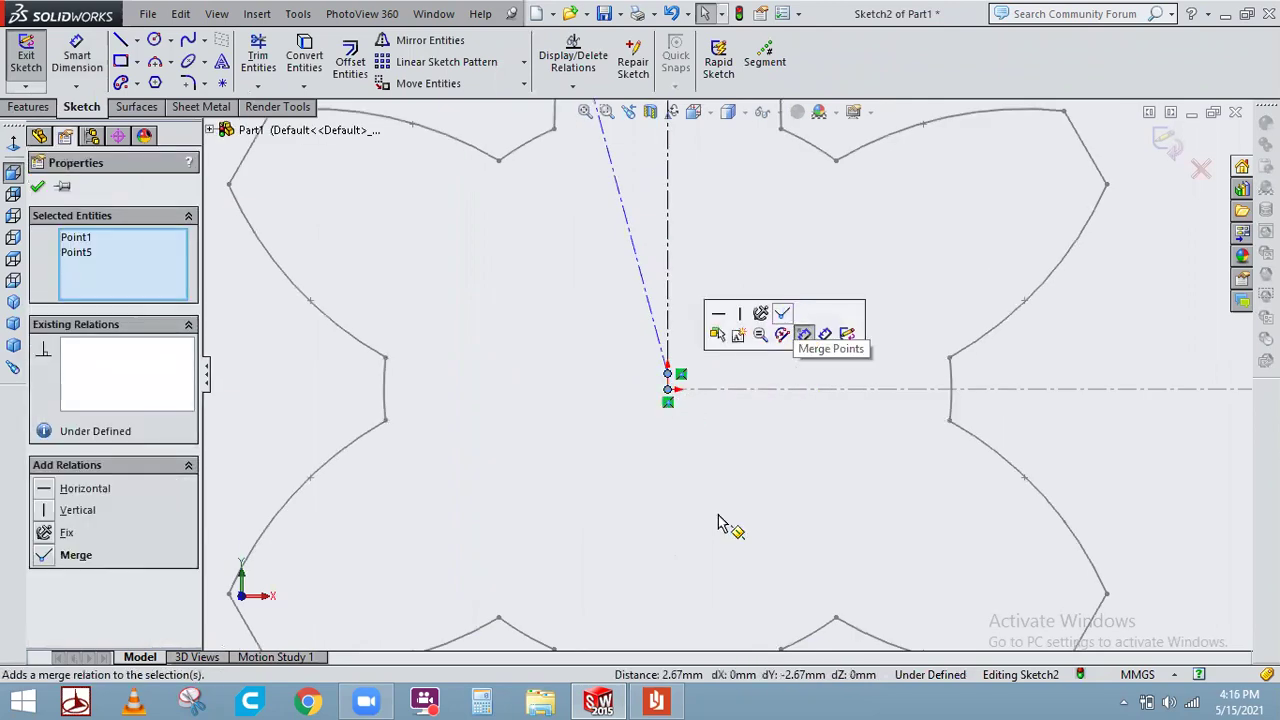
pyautogui.scroll(5, 730, 310)
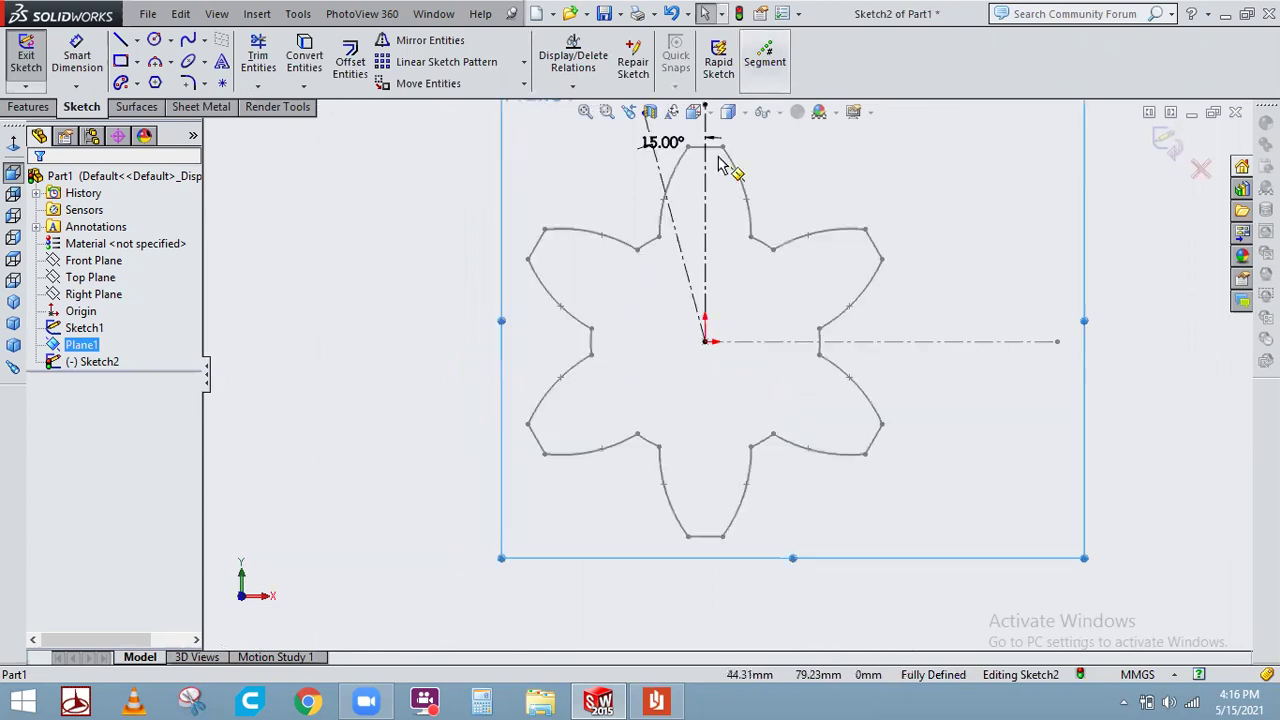
# Move the 15-degree dimension above the upper tooth, with its text to the right of the vertical centerline
pyautogui.moveTo(716, 130); pyautogui.dragTo(765, 136)
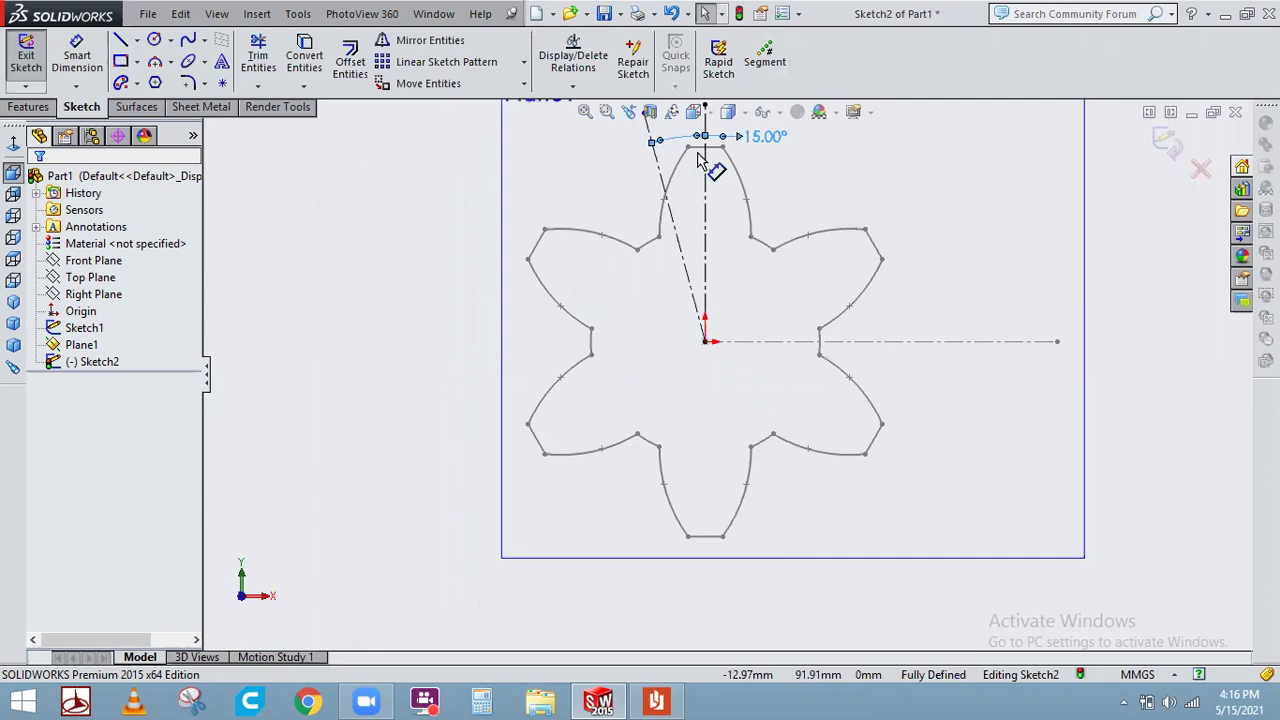
pyautogui.rightClick(962, 198)
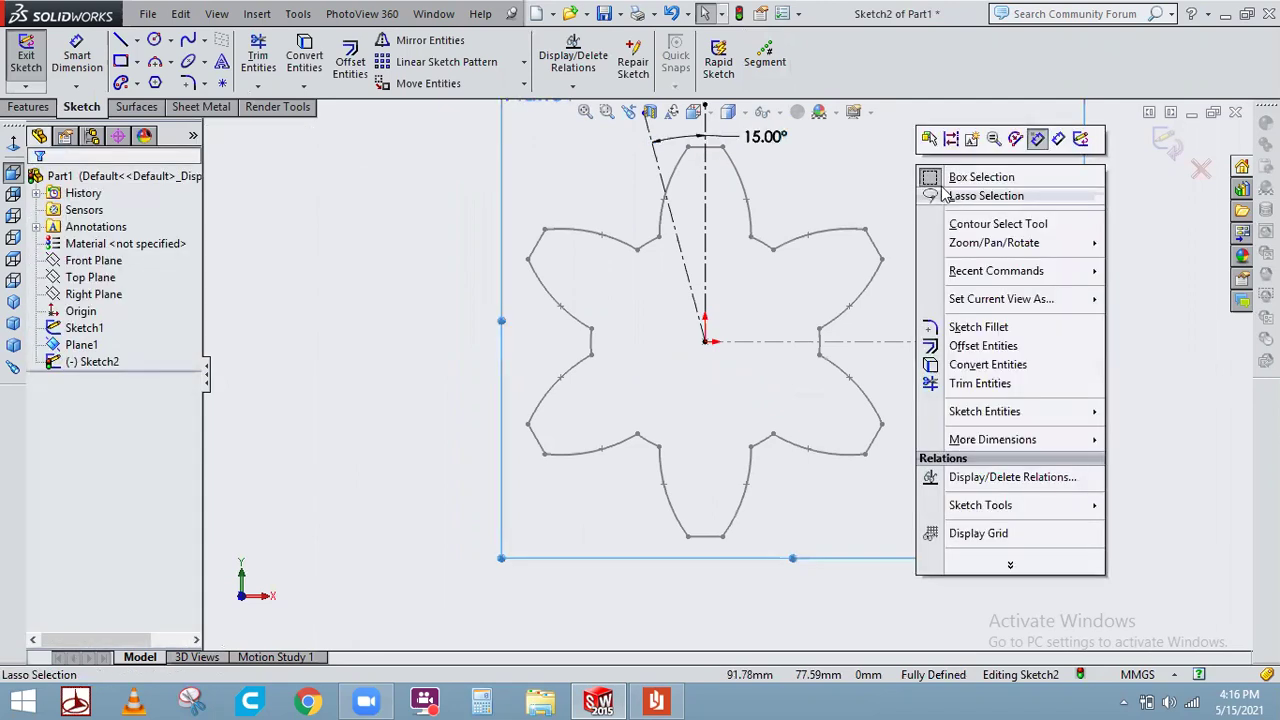
pyautogui.click(880, 231)
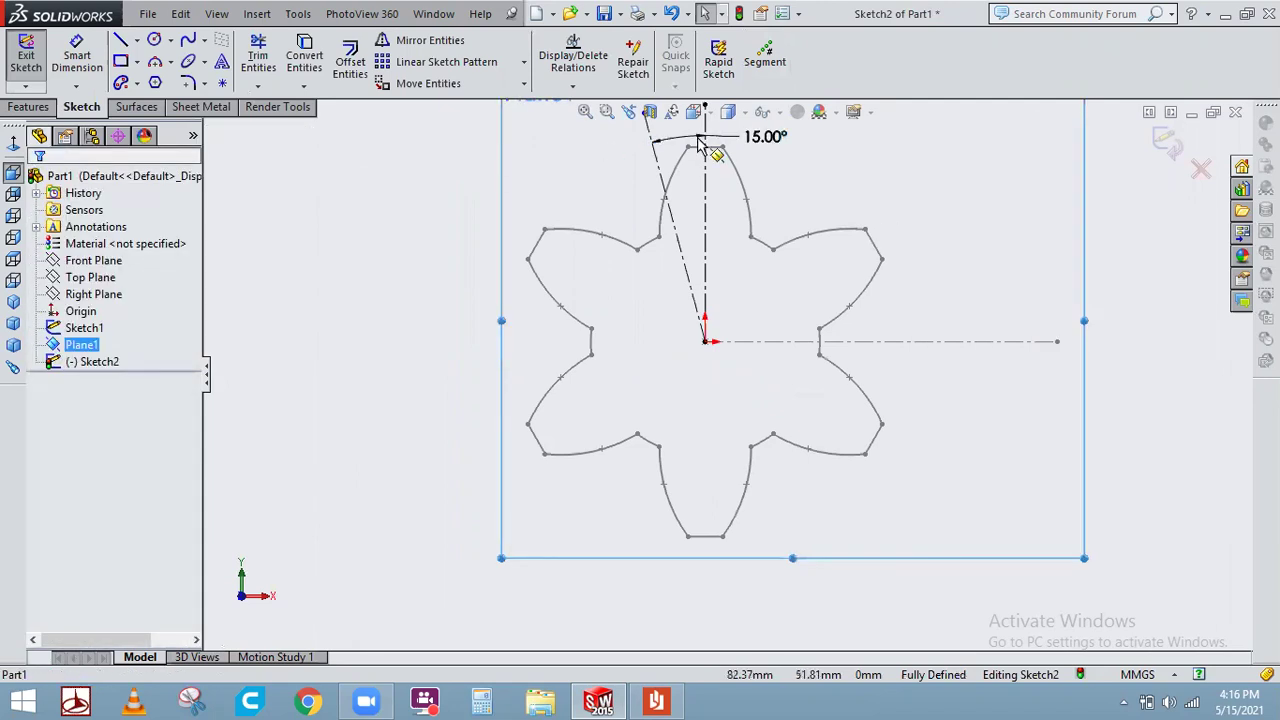
pyautogui.scroll(-3, 829, 240)
pyautogui.moveTo(855, 190); pyautogui.dragTo(838, 136)
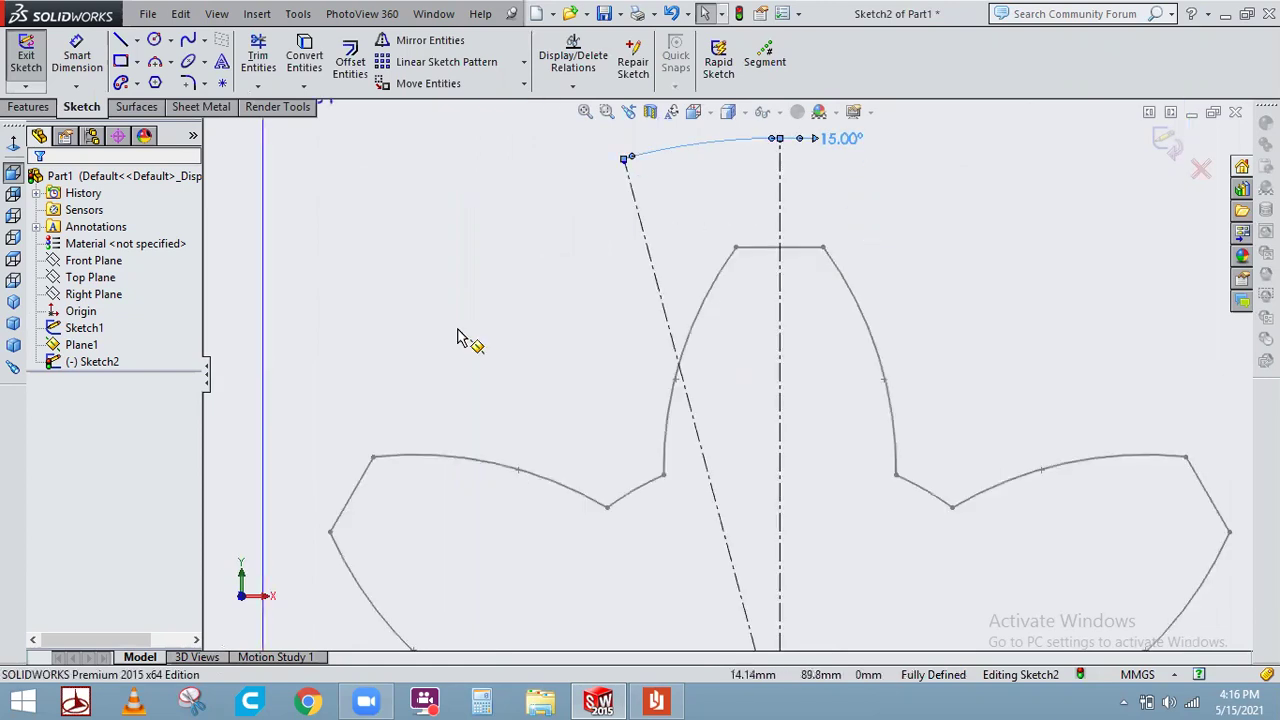
pyautogui.click(429, 228)
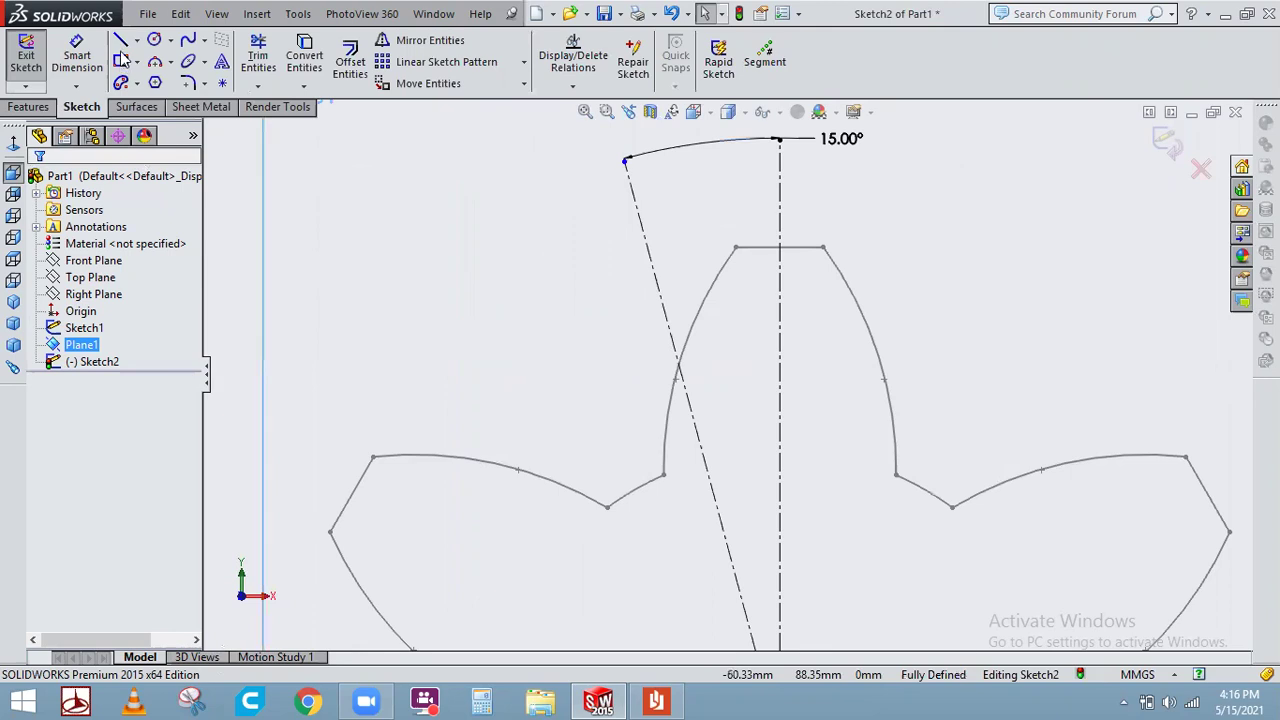
# Sketch a short tilted line about 15 mm long across the slanted centerline, just below its upper end
pyautogui.press('l')
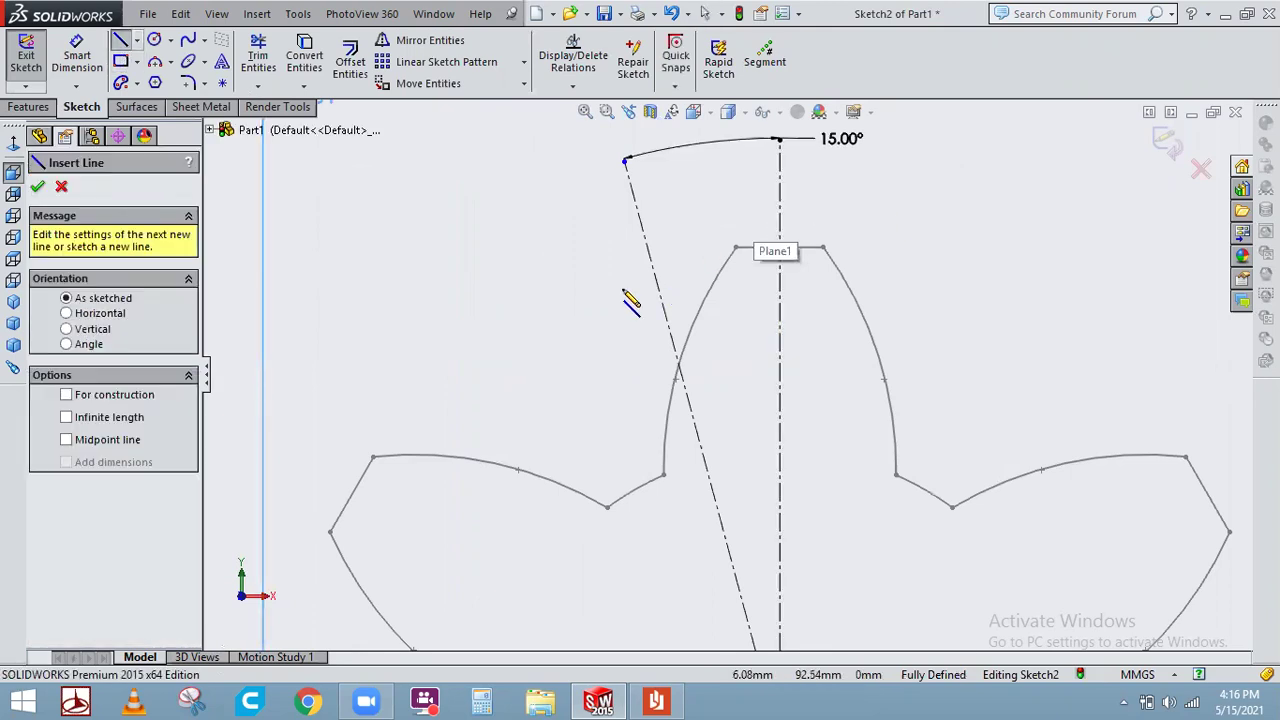
pyautogui.press('Escape')
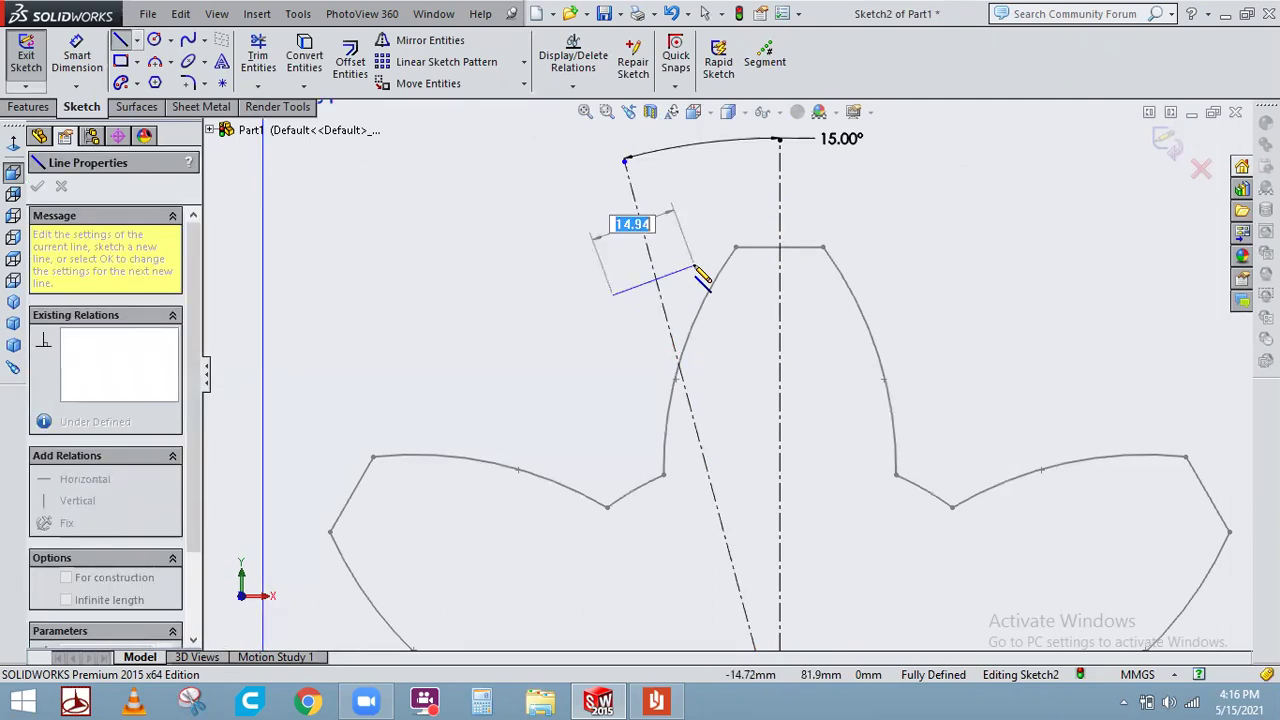
pyautogui.press('Return')
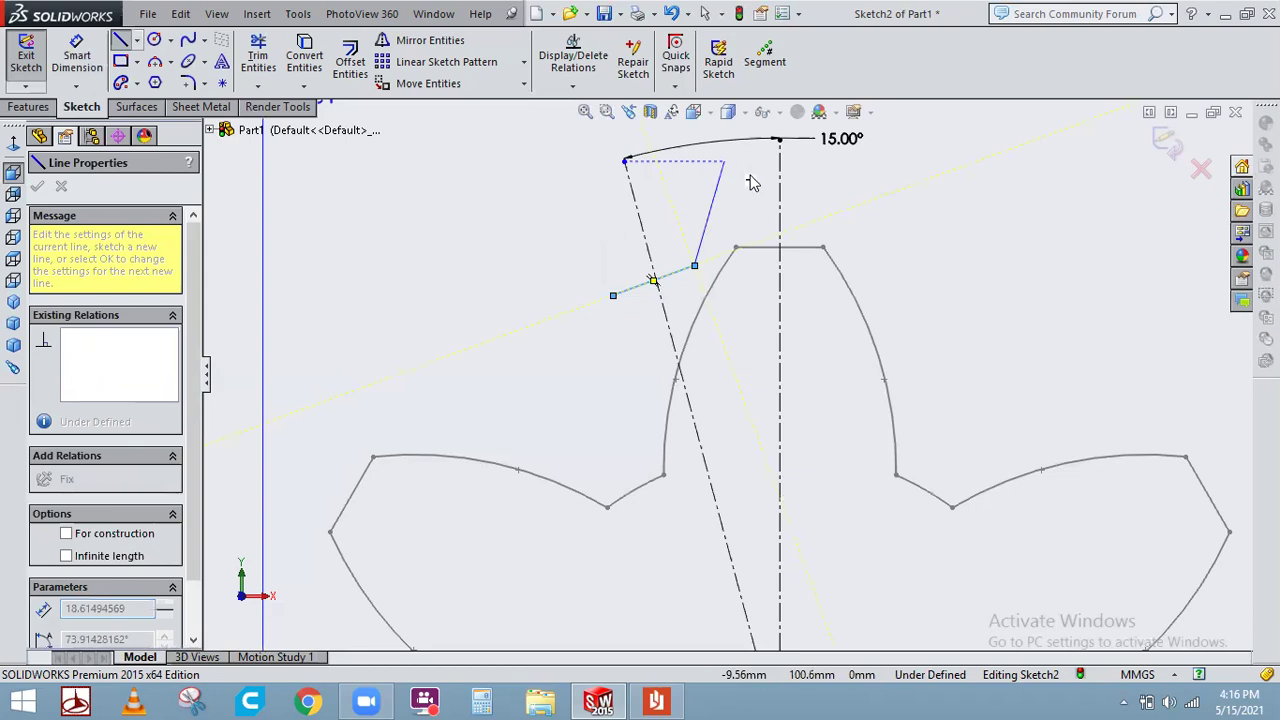
pyautogui.press('Escape')
pyautogui.press('Escape')
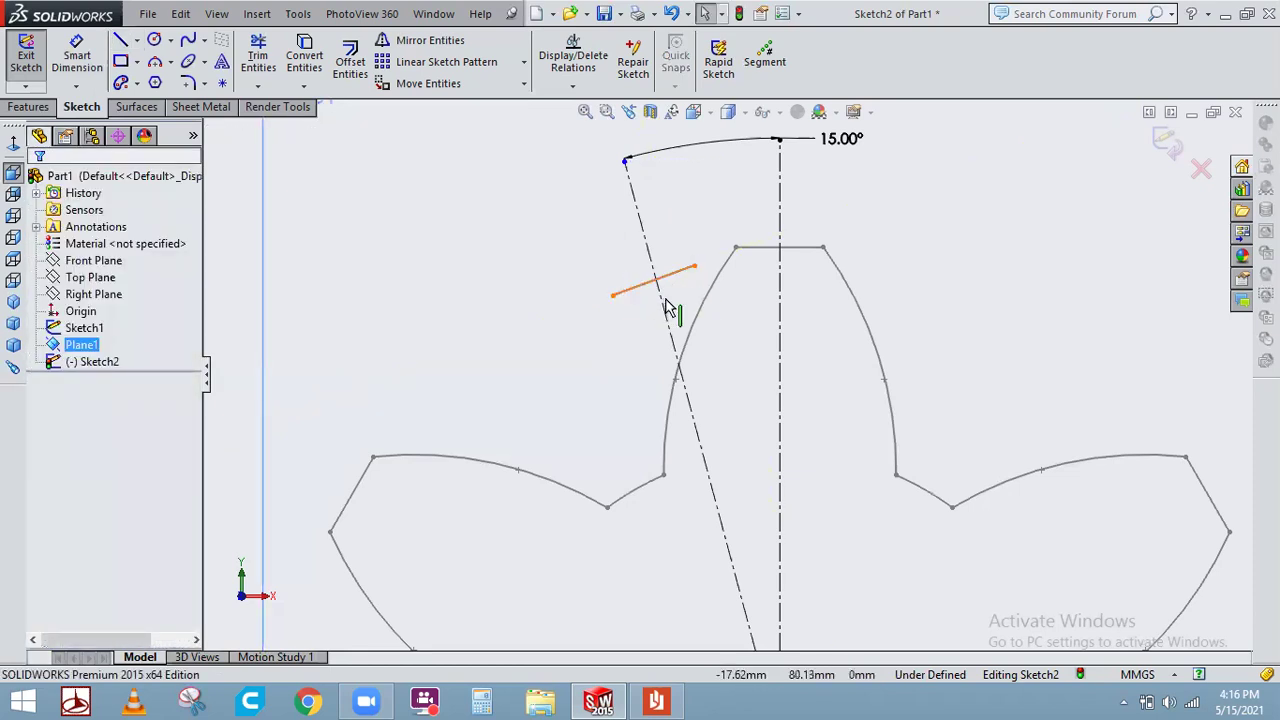
# Make the short line perpendicular to the slanted centerline
pyautogui.click(668, 307)
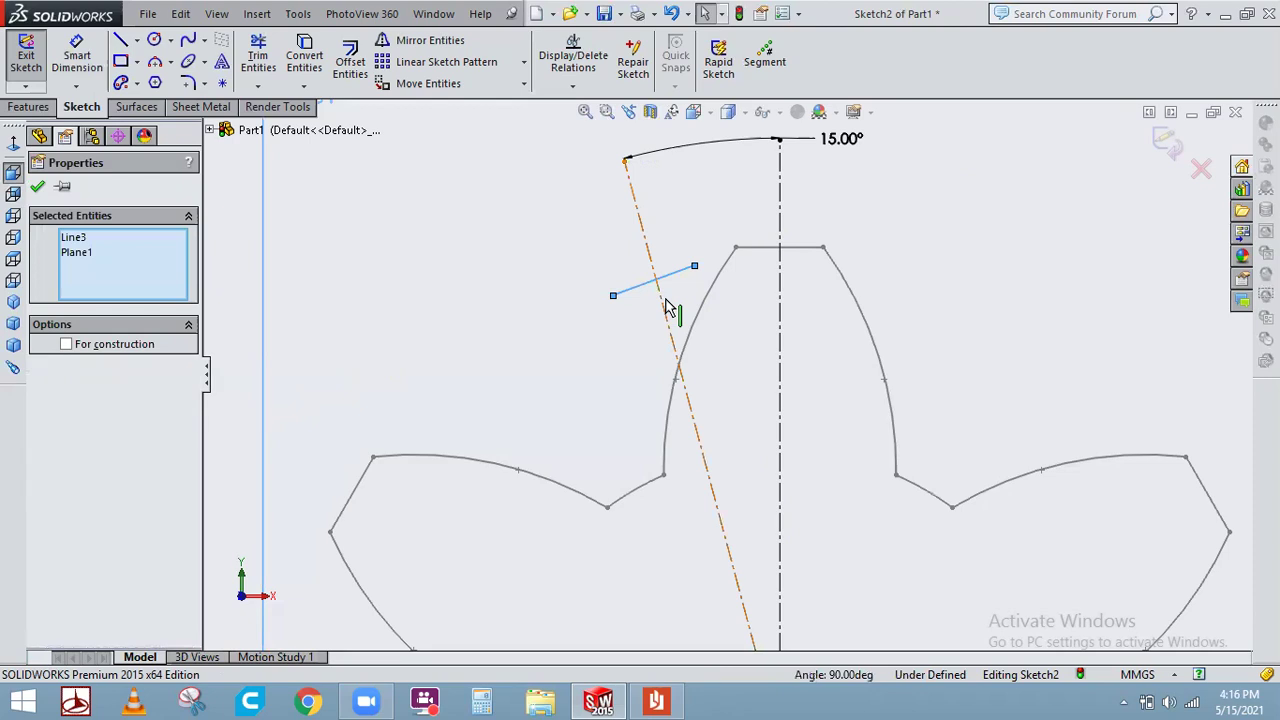
pyautogui.keyDown('ctrl'); pyautogui.click(668, 307); pyautogui.keyUp('ctrl')
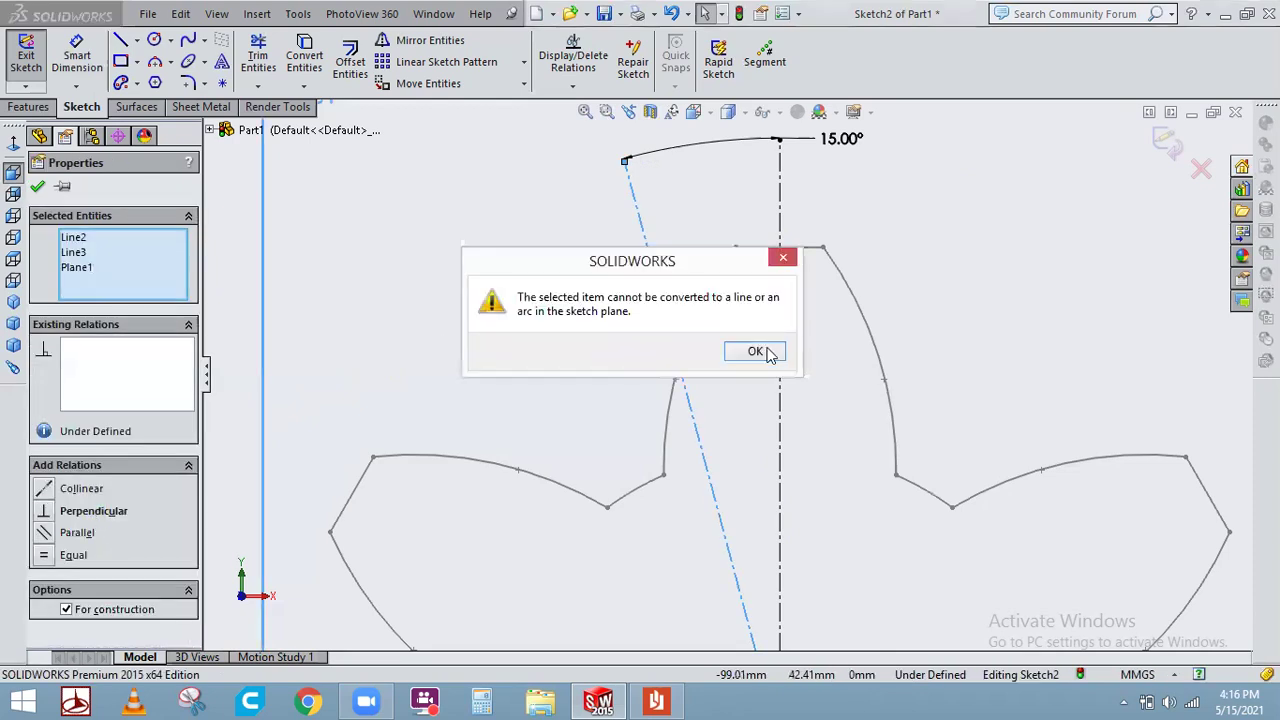
pyautogui.click(766, 351)
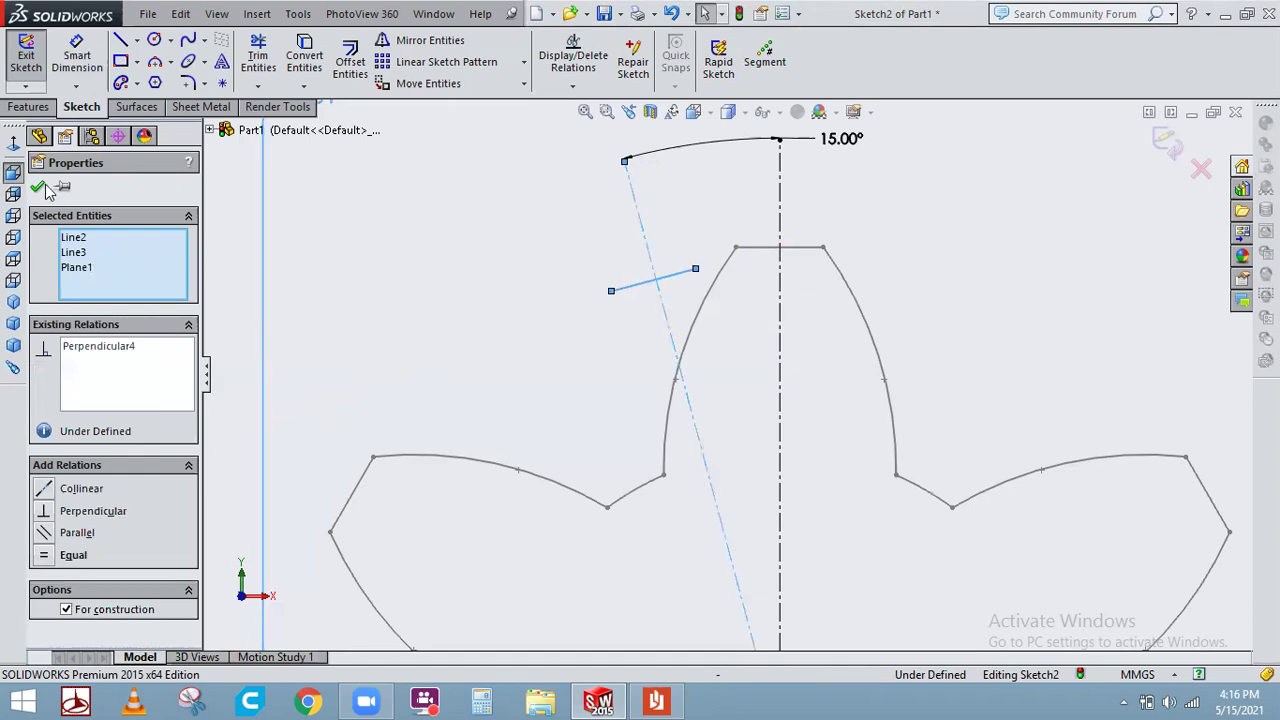
pyautogui.click(392, 291)
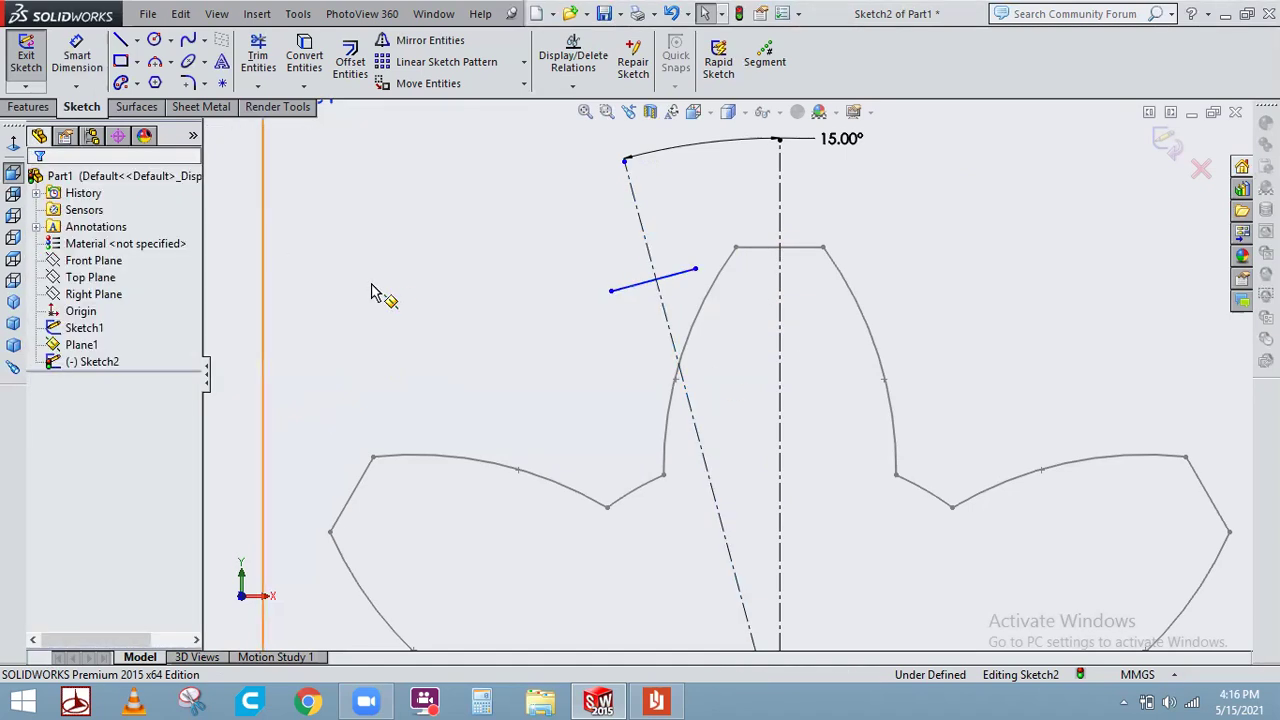
# Check the reference drawing for the tooth tip width and the size and rotation notes for the three sketches, leaving the short line undimensioned
pyautogui.click(97, 67)
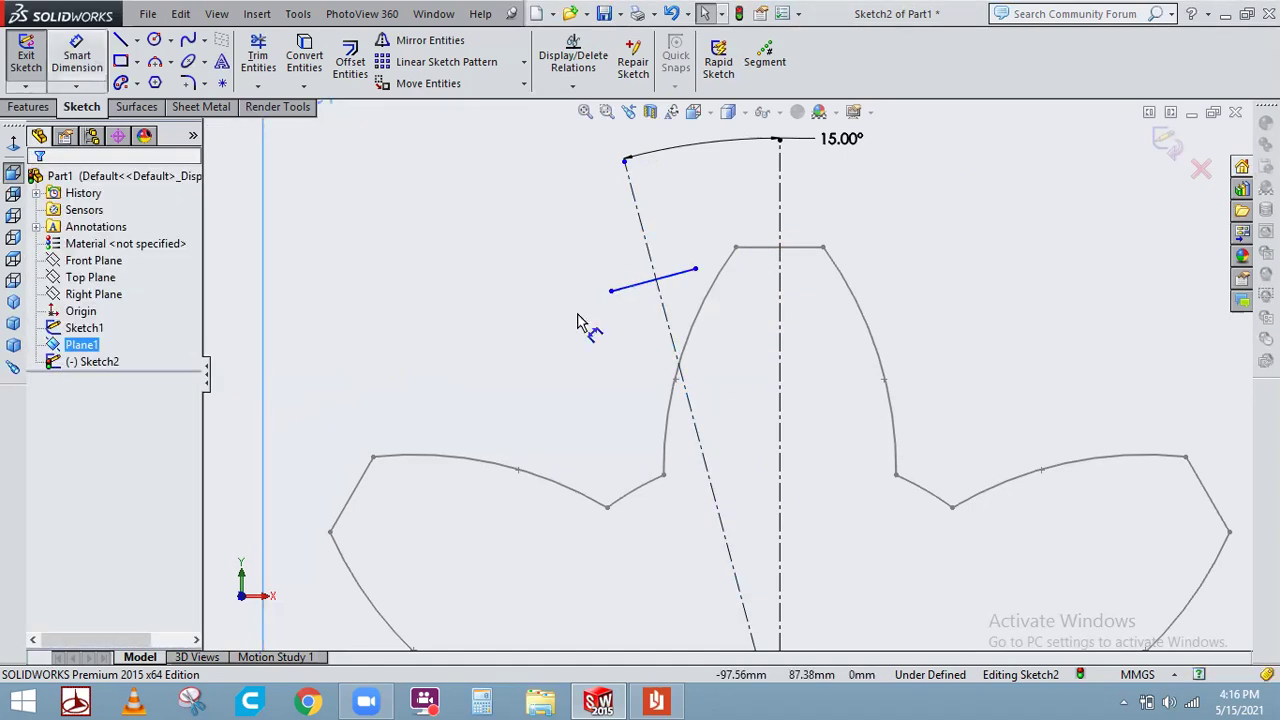
pyautogui.click(677, 273)
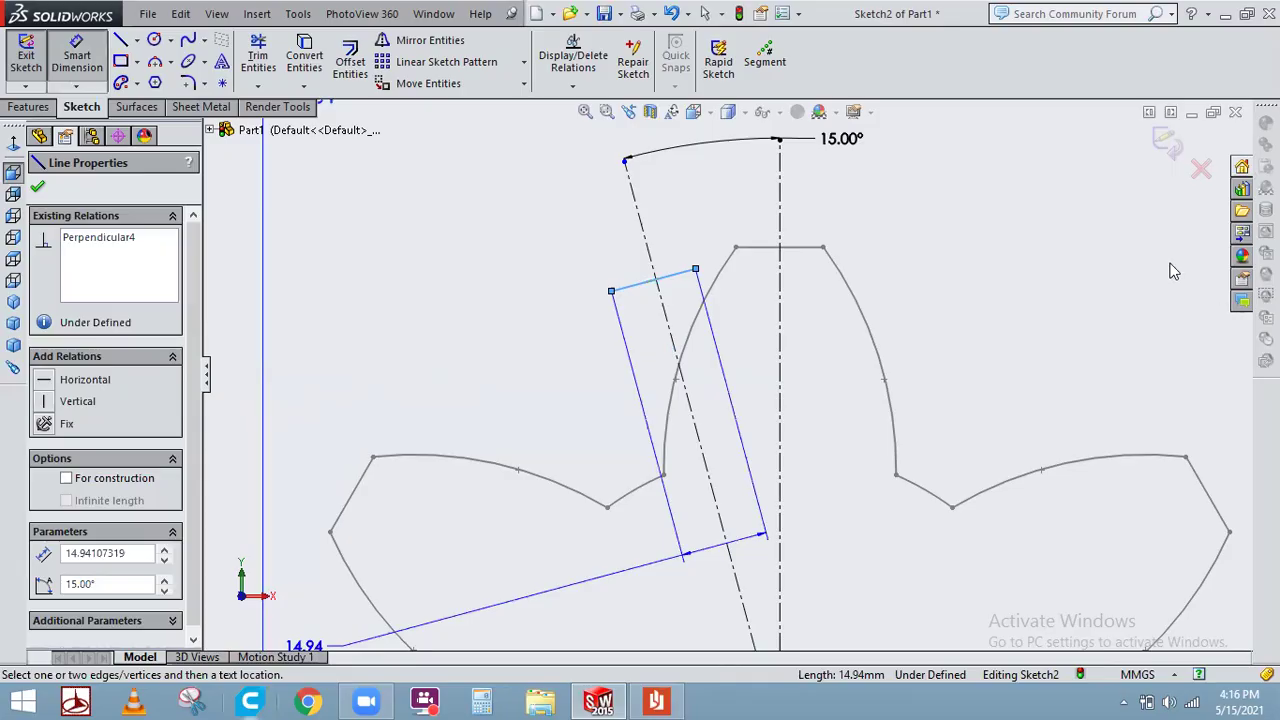
pyautogui.hotkey('alt', 'Tab')
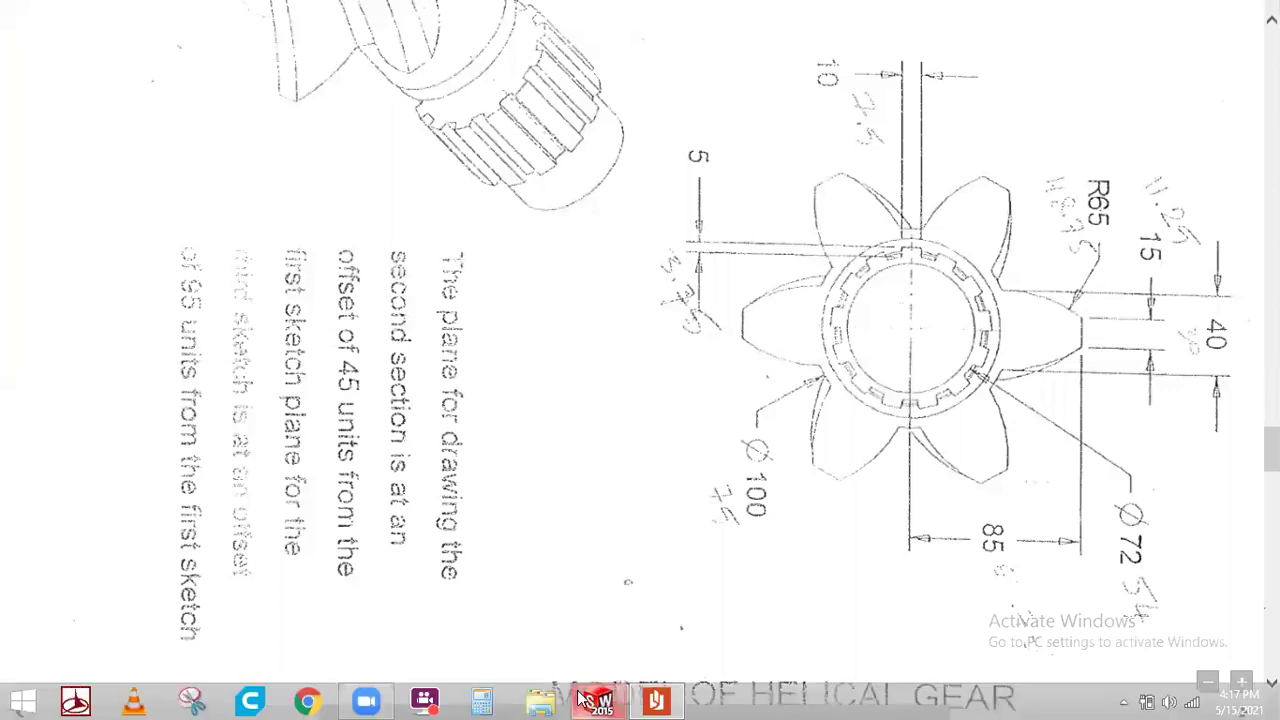
pyautogui.click(590, 700)
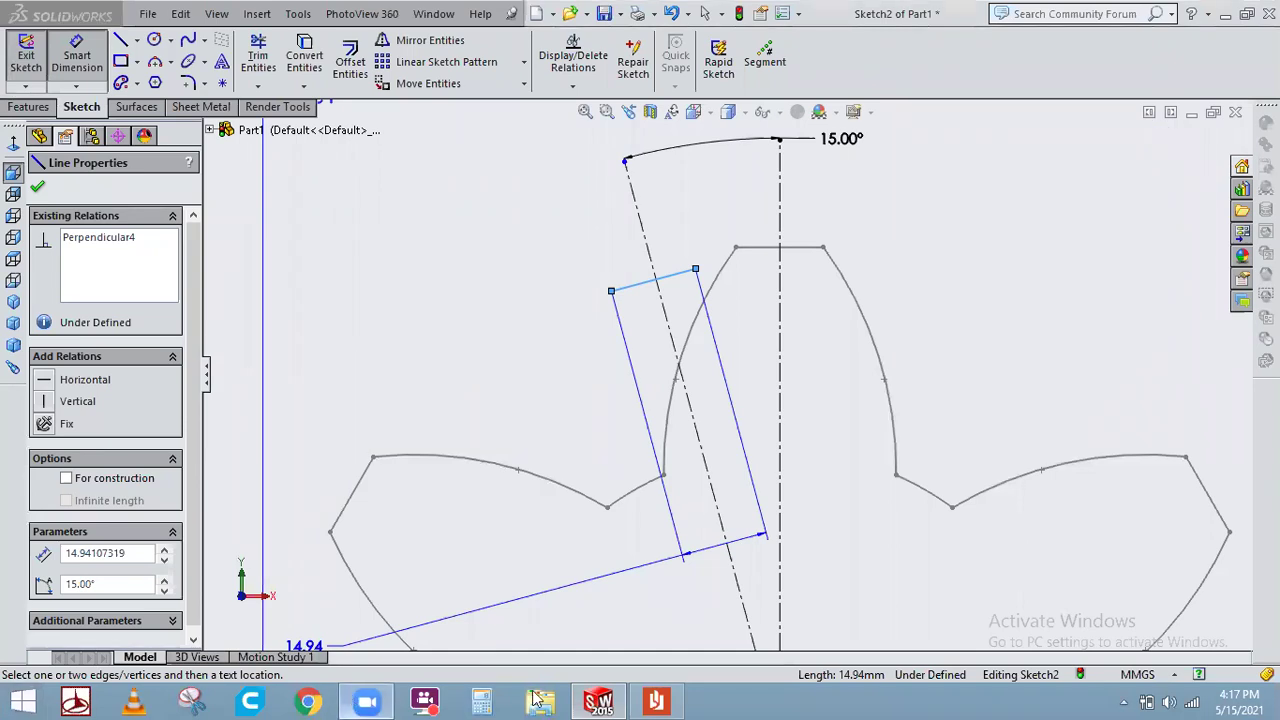
pyautogui.click(654, 700)
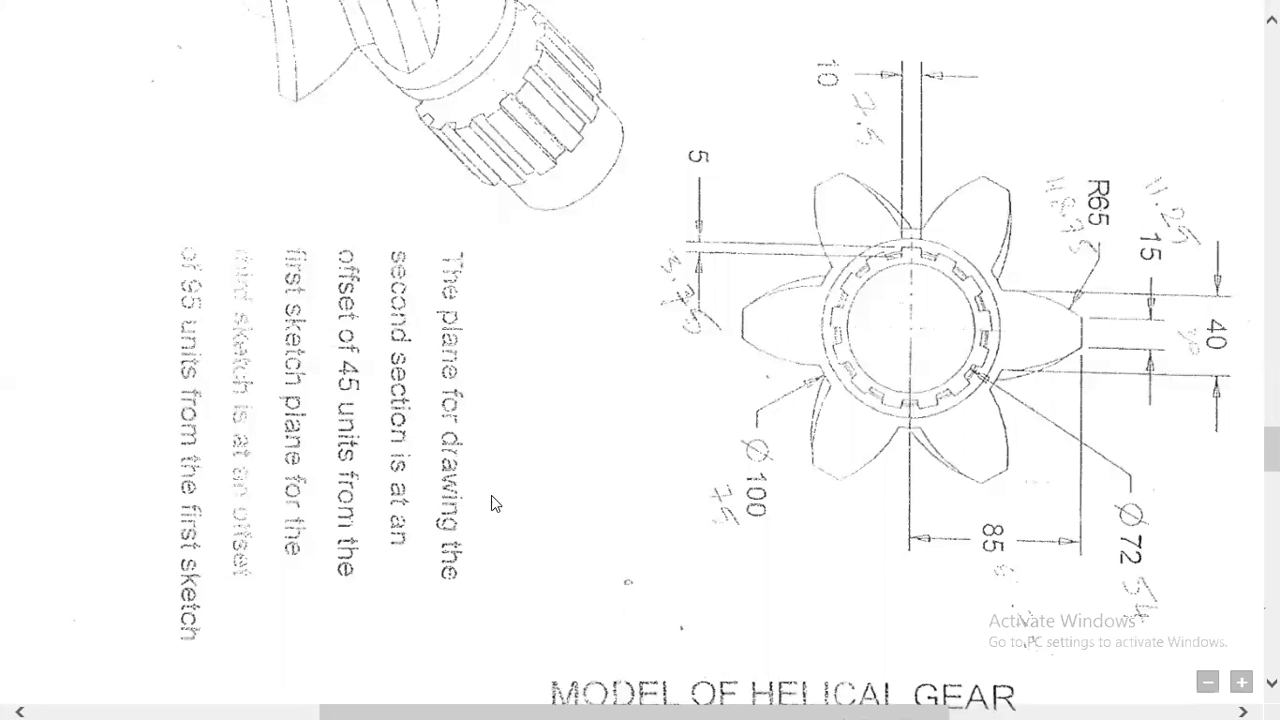
pyautogui.scroll(10, 407, 362)
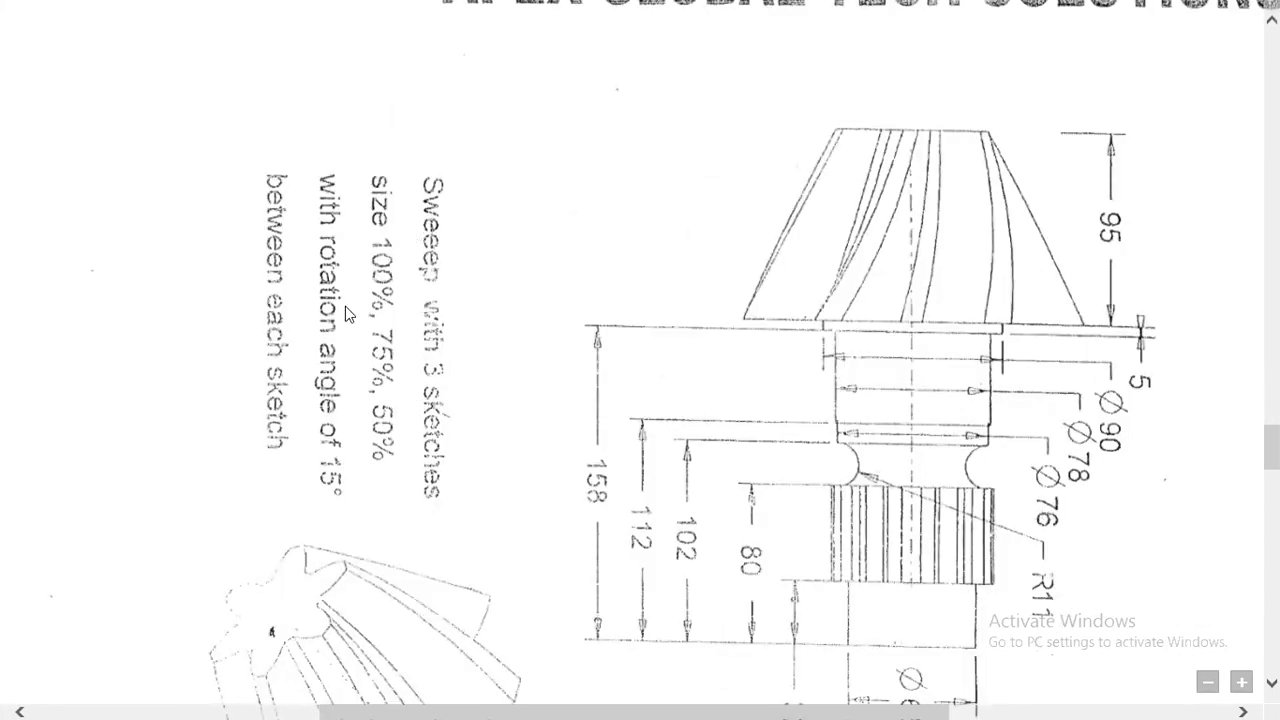
pyautogui.moveTo(560, 715)
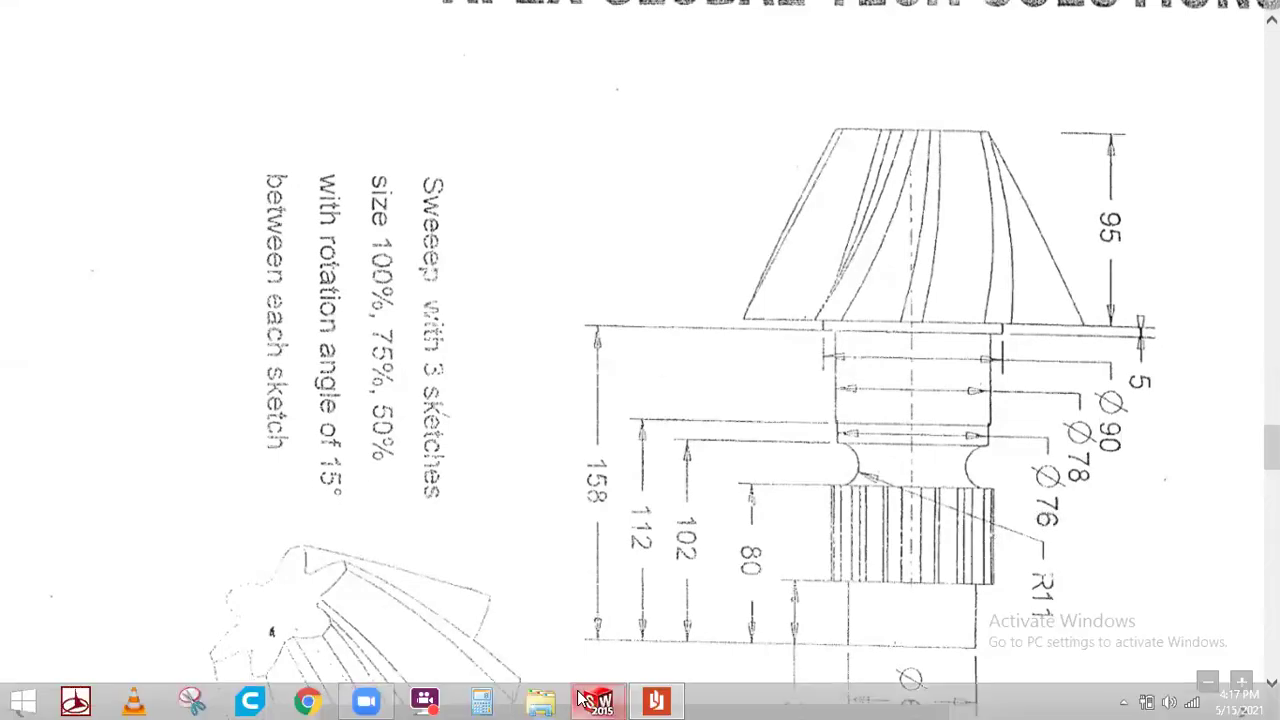
pyautogui.click(600, 700)
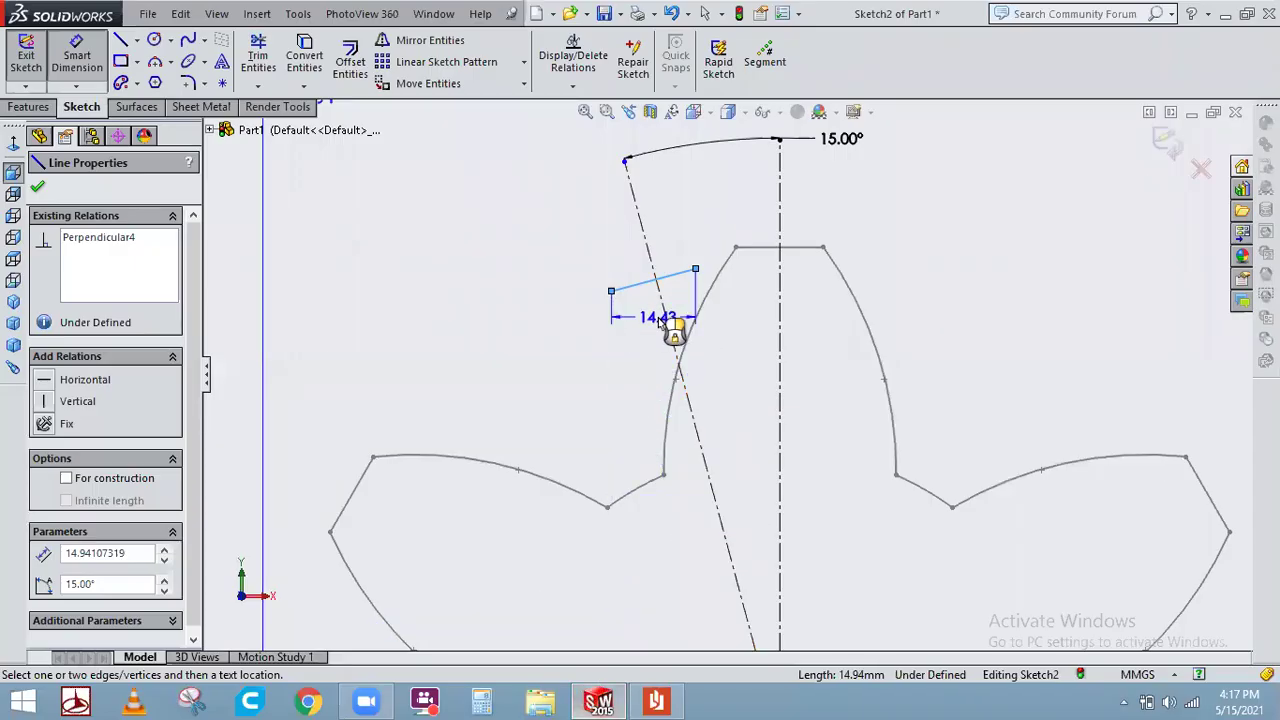
pyautogui.press('Escape')
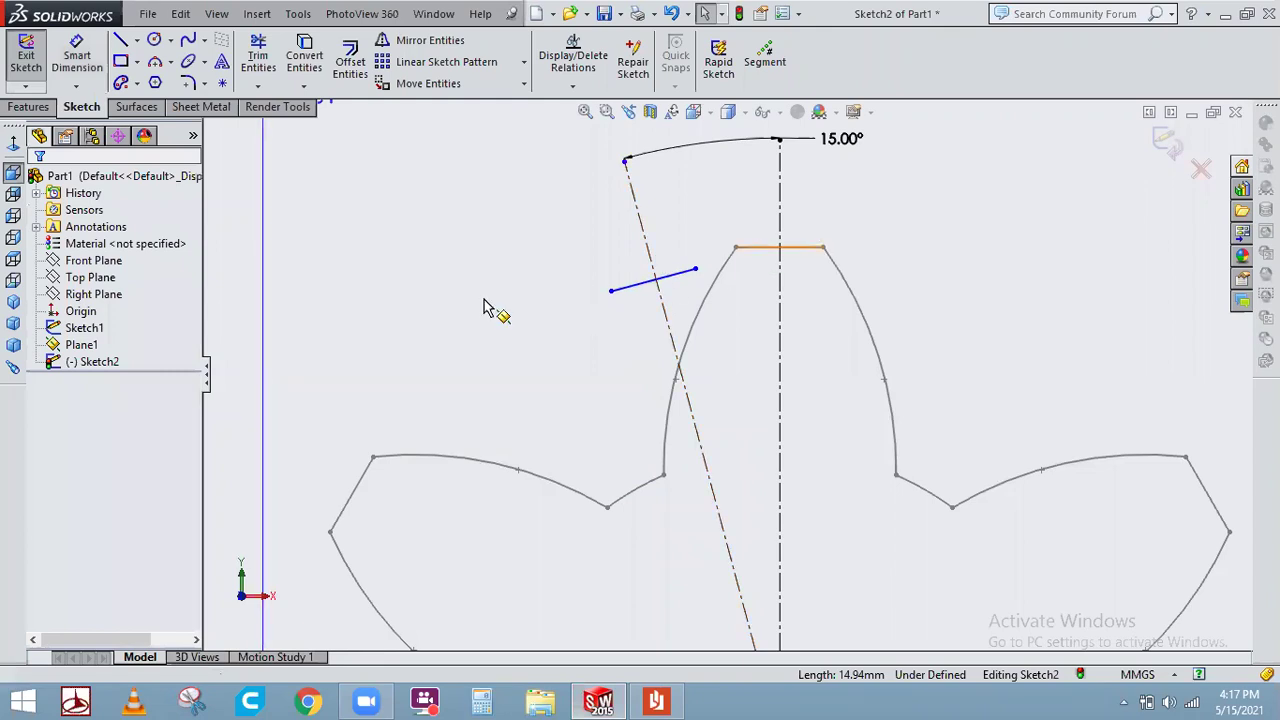
# Dimension the short line's true length as 15*.75 mm, placing the dimension above and to the left of the line
pyautogui.click(78, 62)
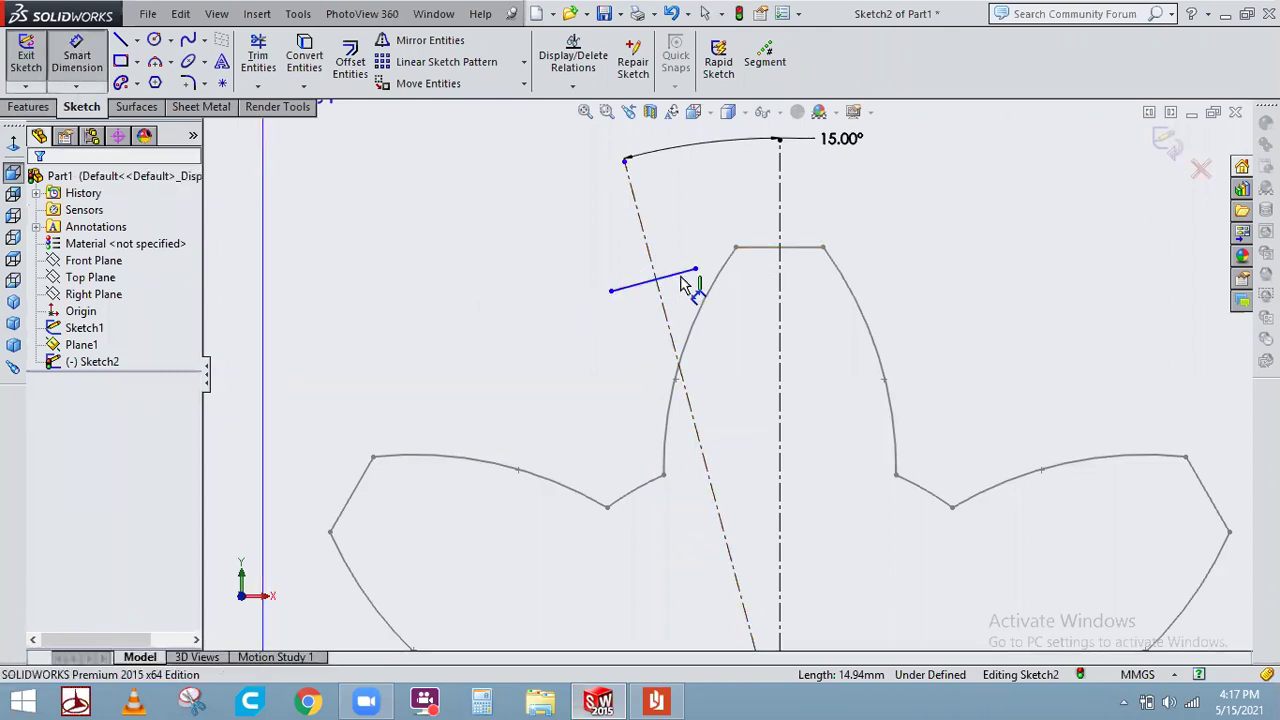
pyautogui.click(680, 287)
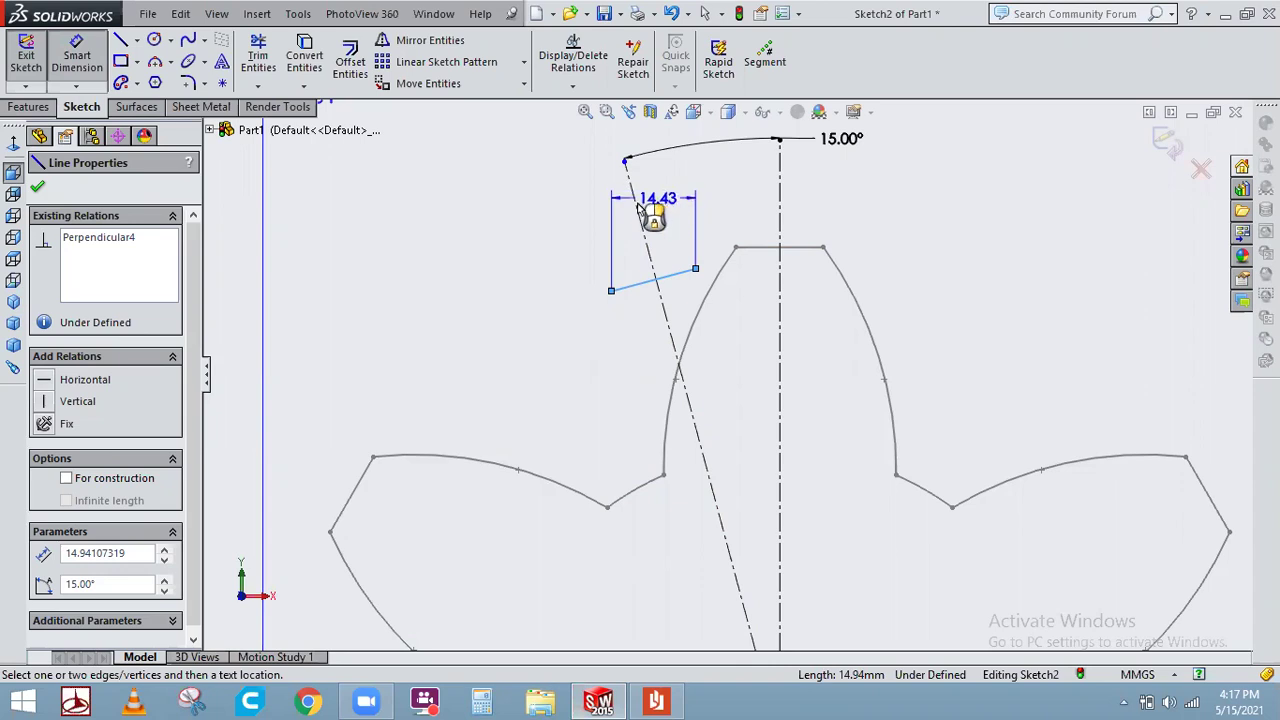
pyautogui.click(560, 218)
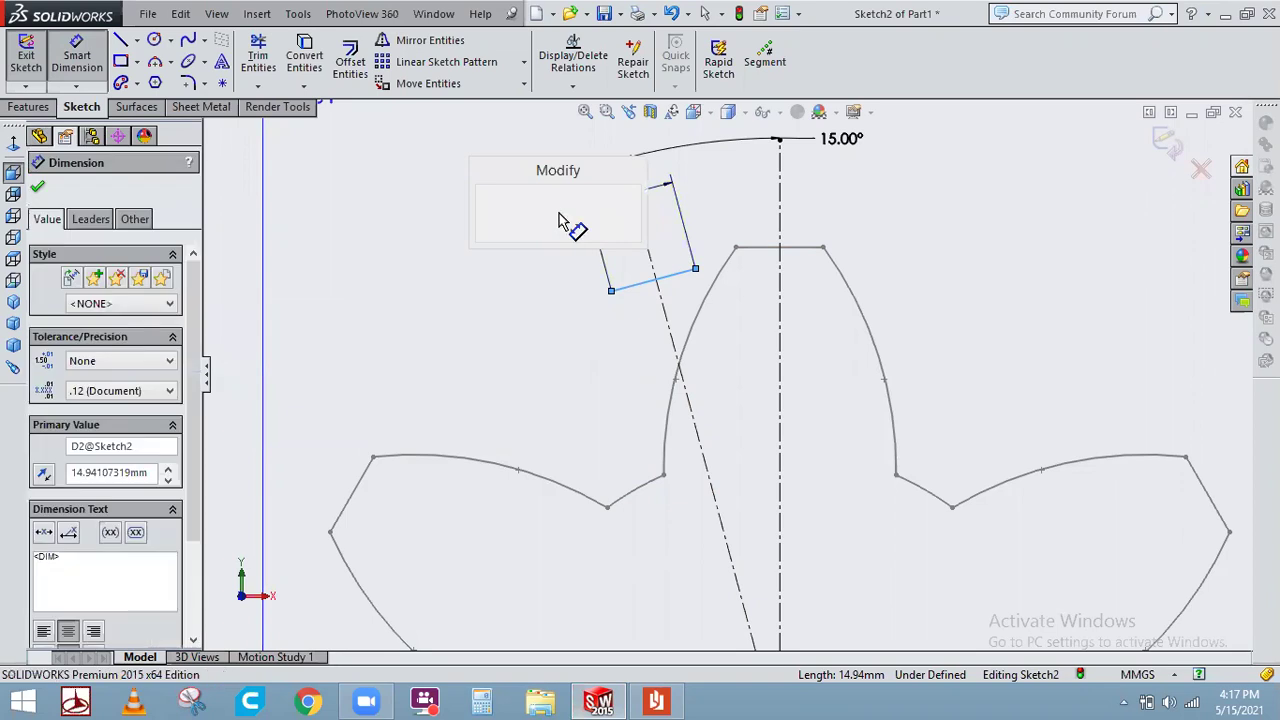
pyautogui.write('15')
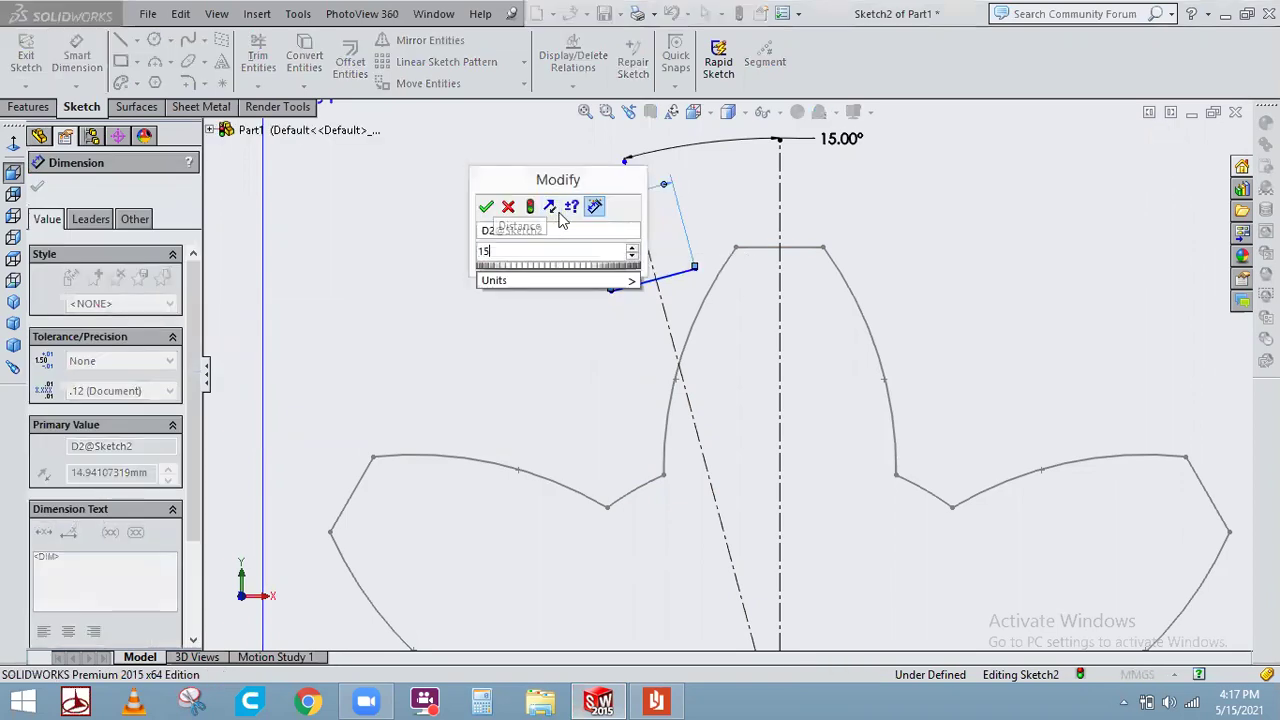
pyautogui.write('°.75')
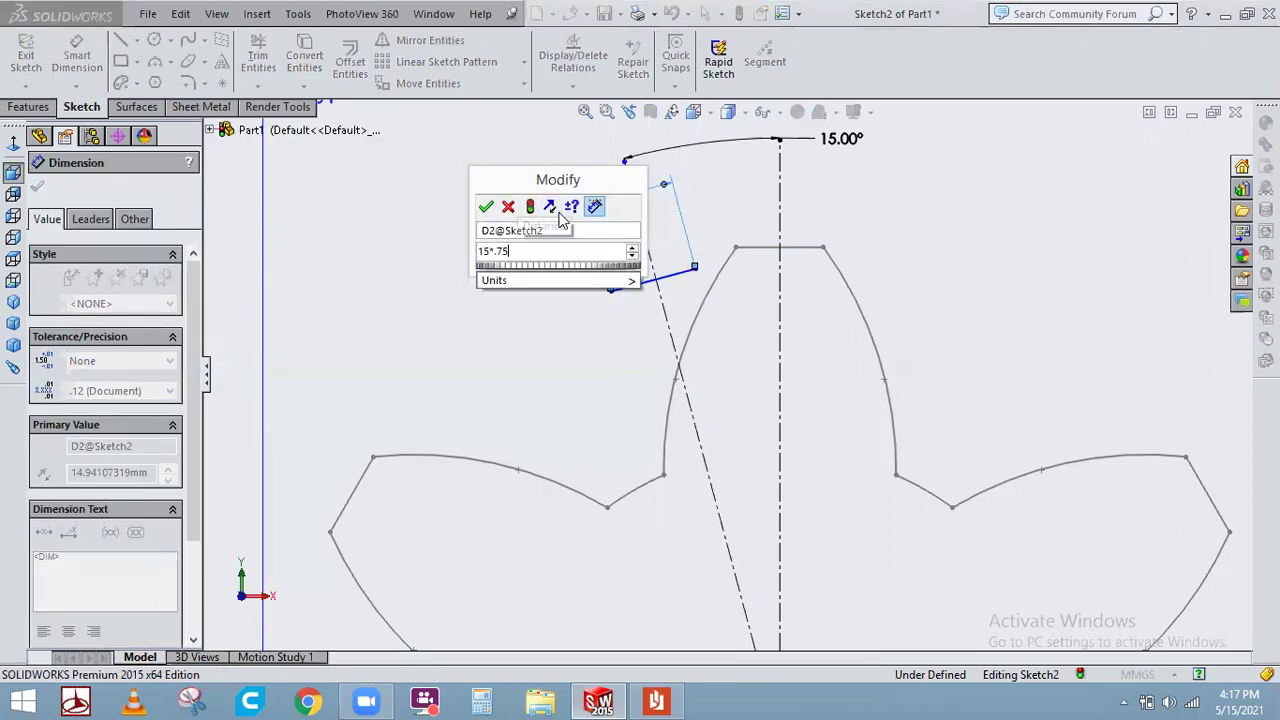
pyautogui.press('Return')
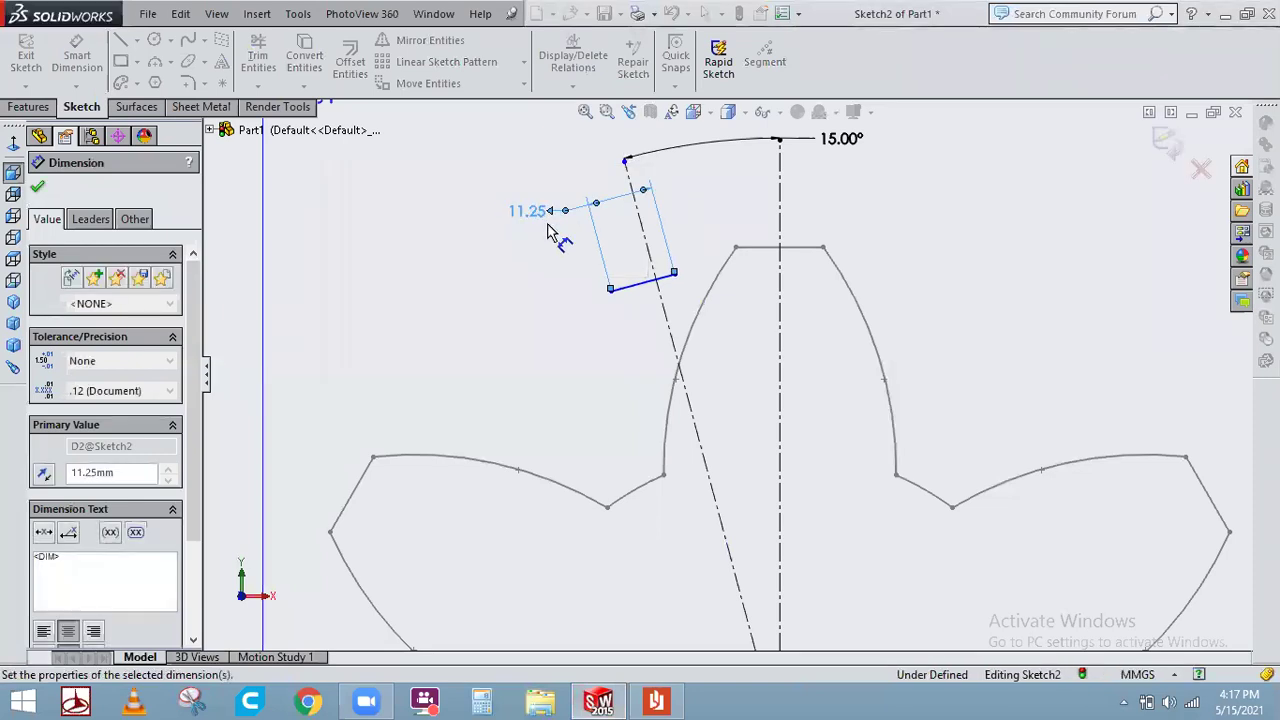
pyautogui.rightClick(474, 212)
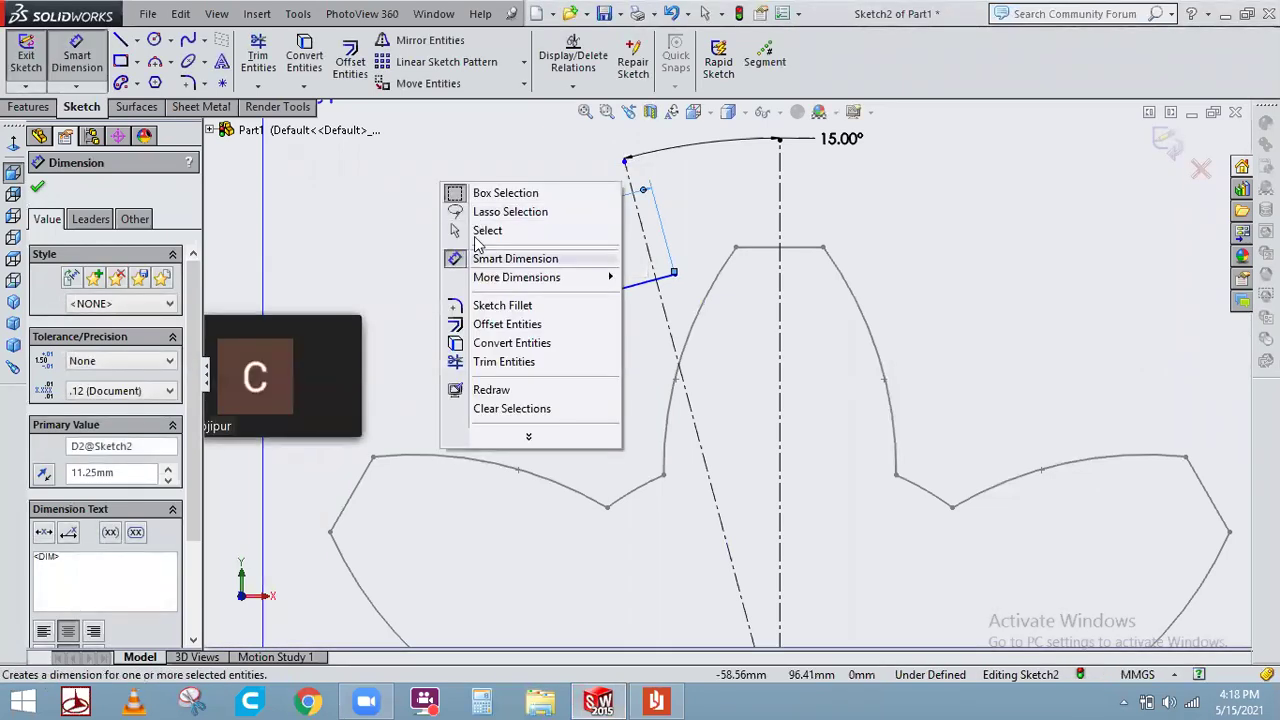
pyautogui.click(482, 230)
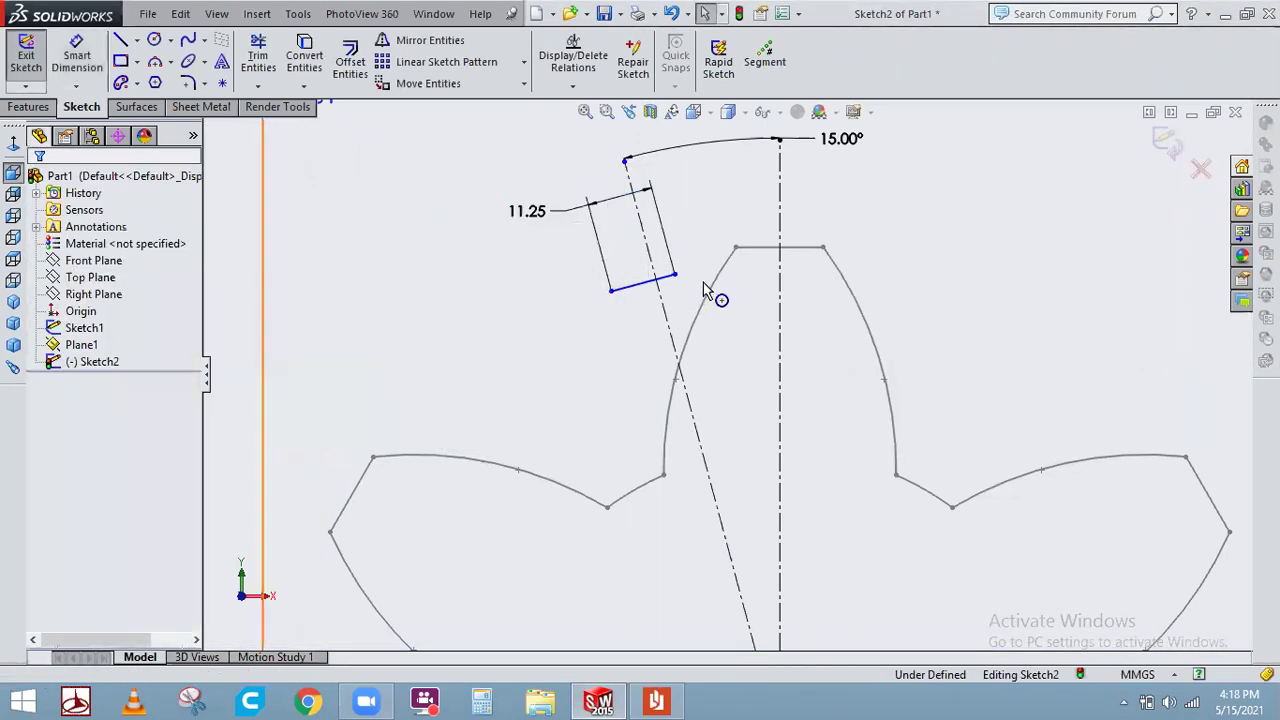
# Make the two endpoints of the short tilted line symmetric about the slanted centerline
pyautogui.click(612, 291)
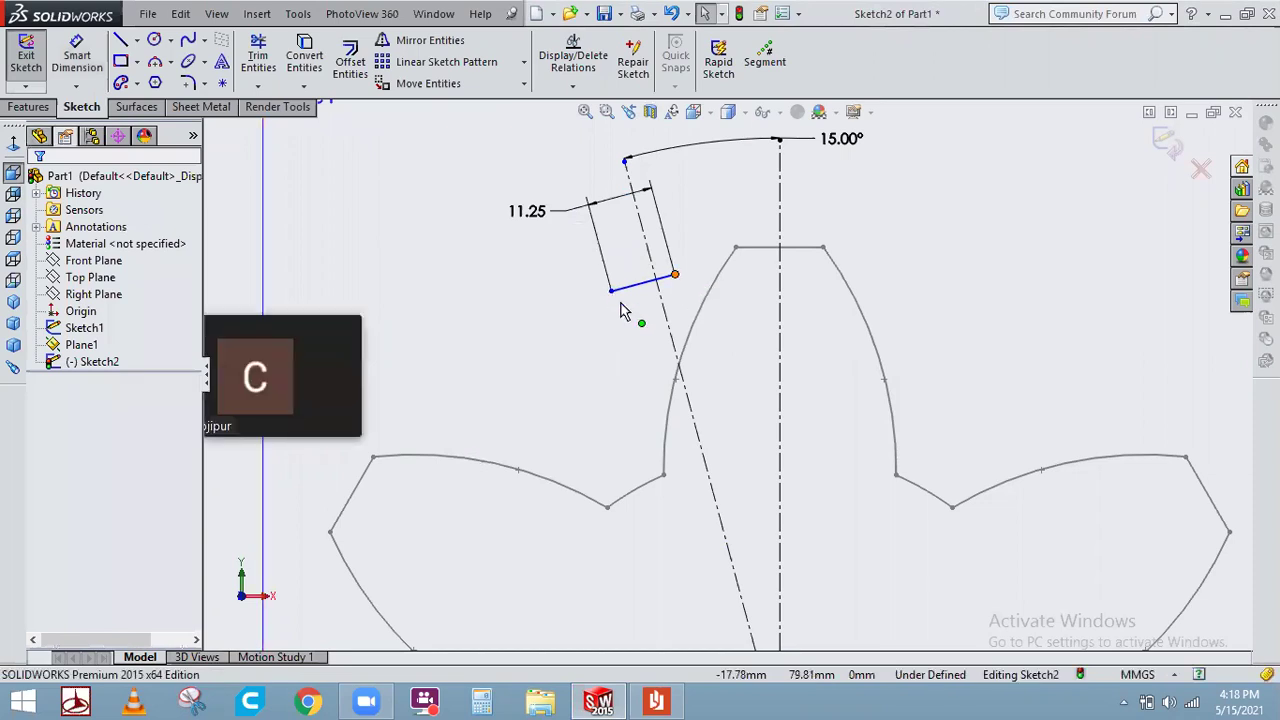
pyautogui.keyDown('ctrl'); pyautogui.click(675, 274); pyautogui.keyUp('ctrl')
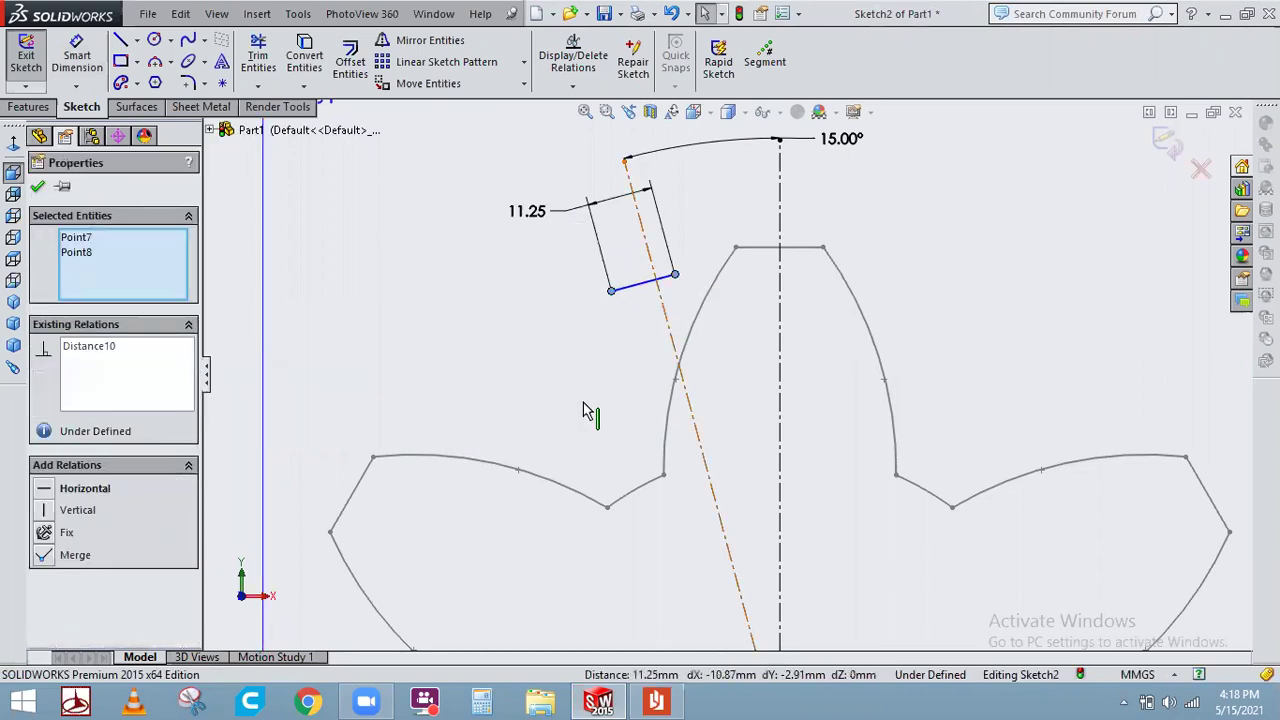
pyautogui.keyDown('ctrl'); pyautogui.click(658, 264); pyautogui.keyUp('ctrl')
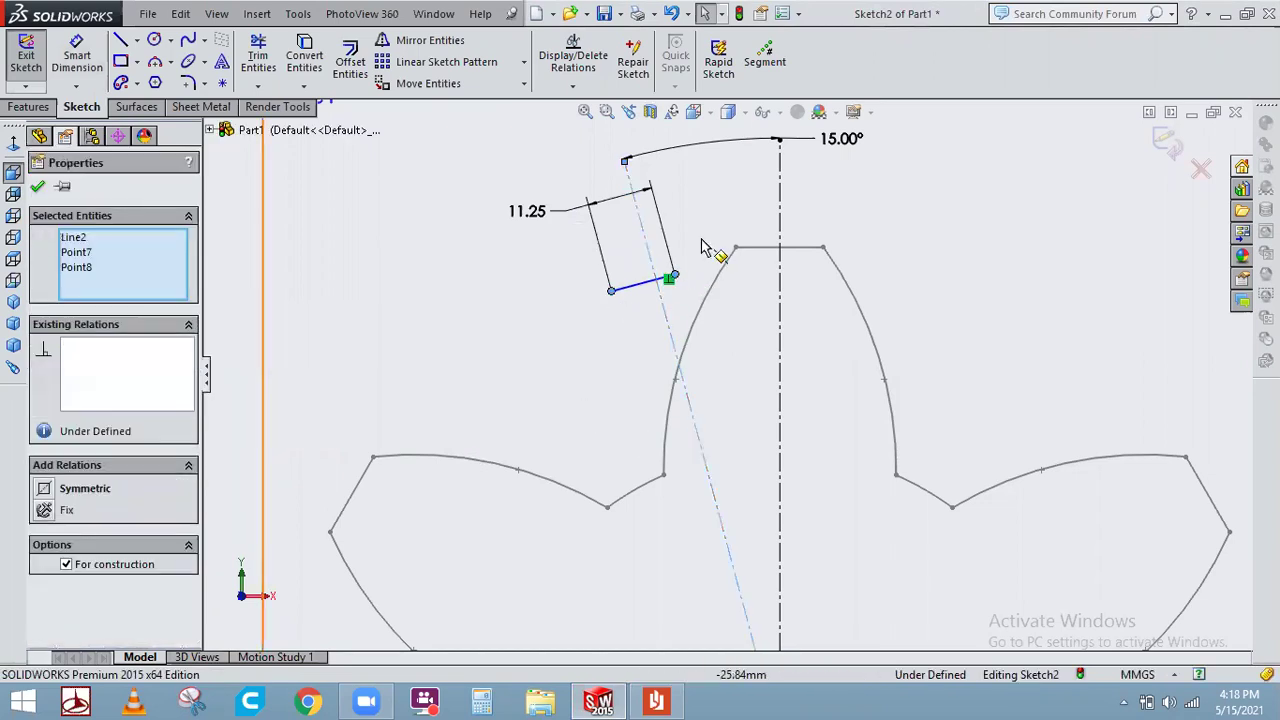
pyautogui.click(88, 492)
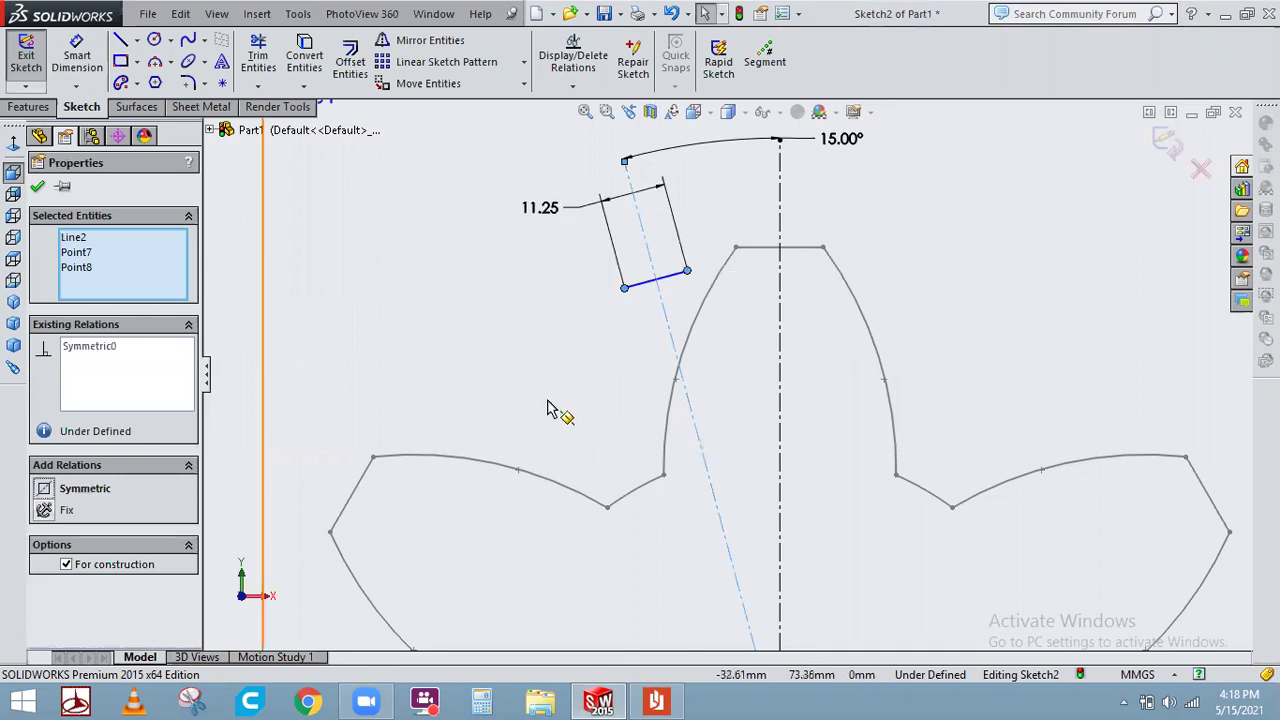
pyautogui.press('Escape')
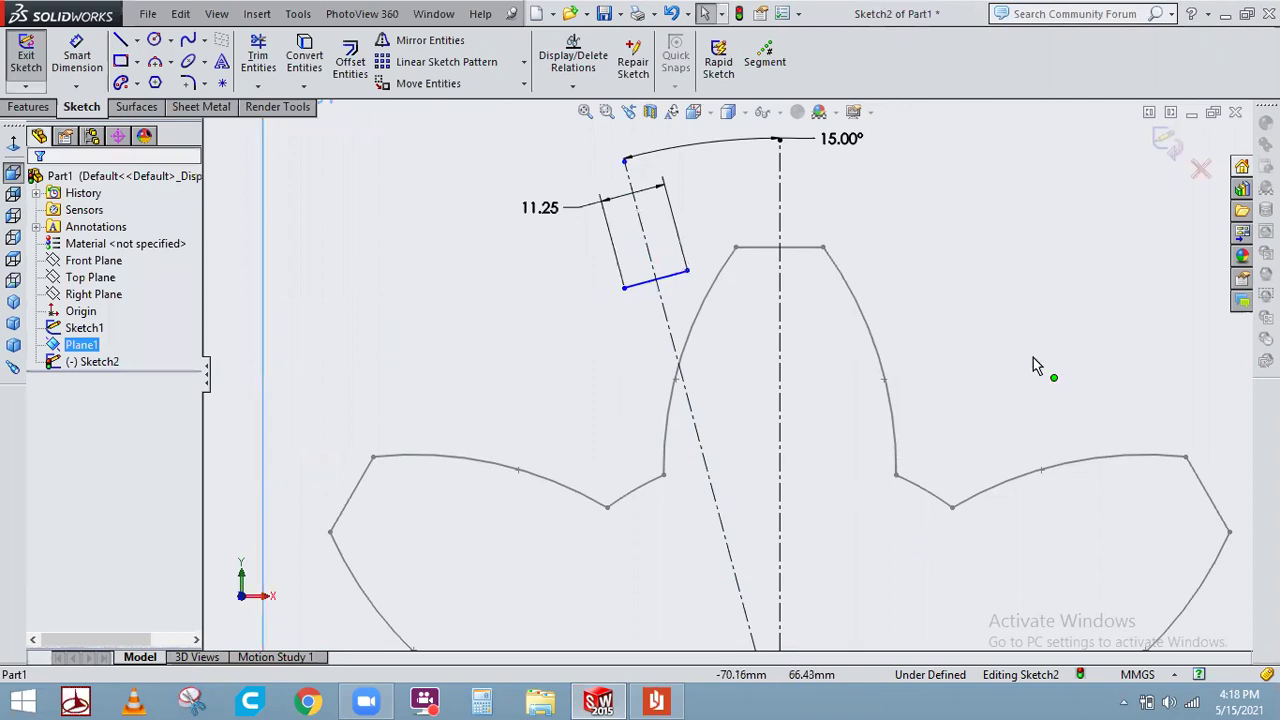
# Sketch a circle about 77 mm in diameter centered on the origin, inside the gear outline
pyautogui.scroll(3, 700, 290)
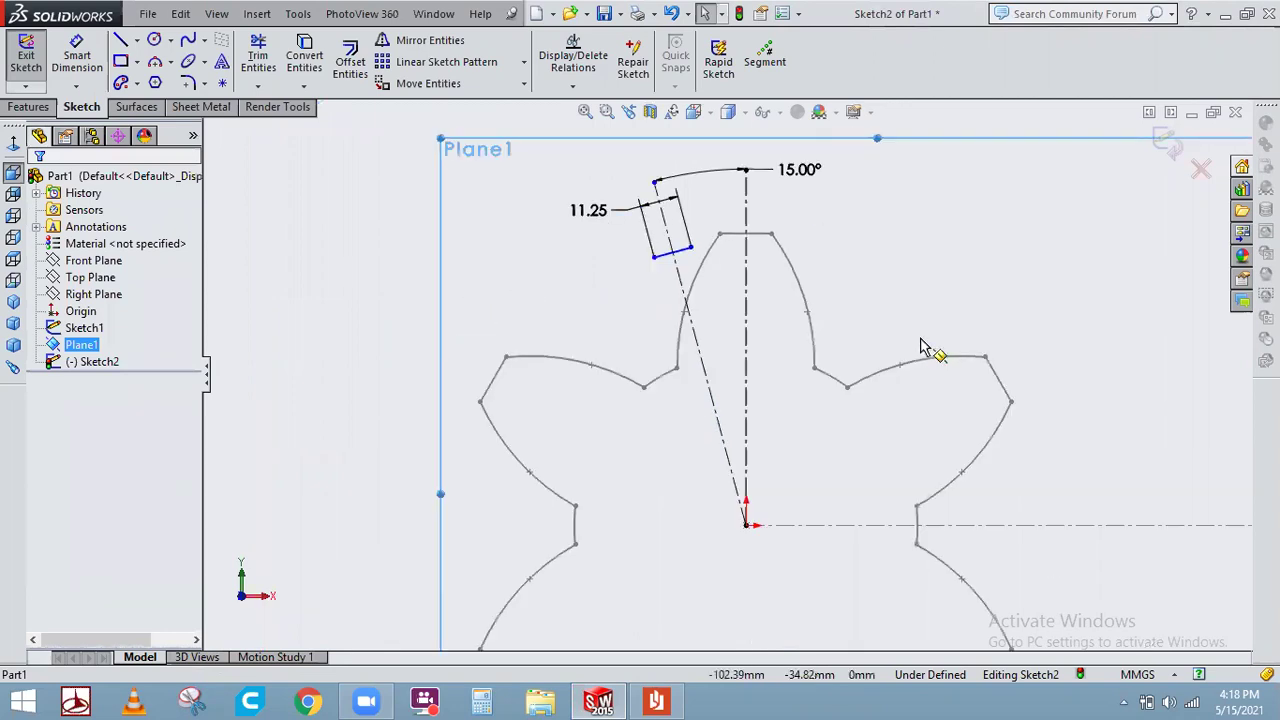
pyautogui.scroll(2, 730, 375)
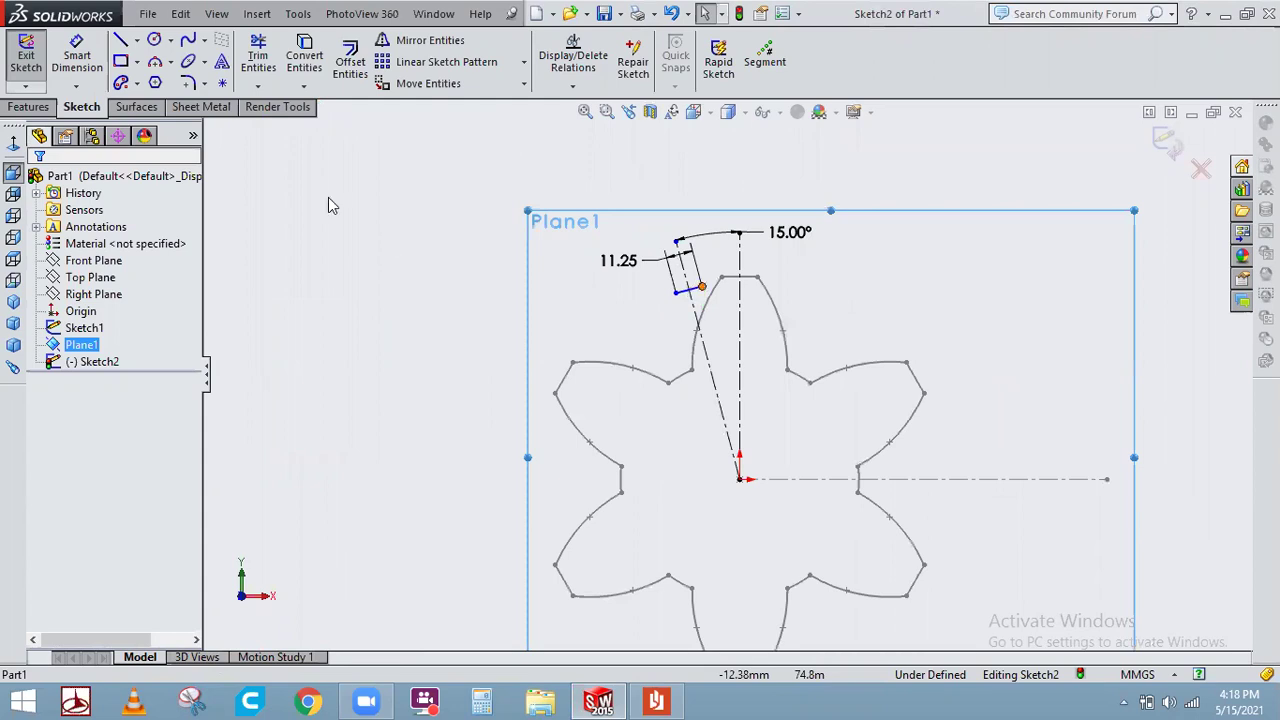
pyautogui.click(154, 42)
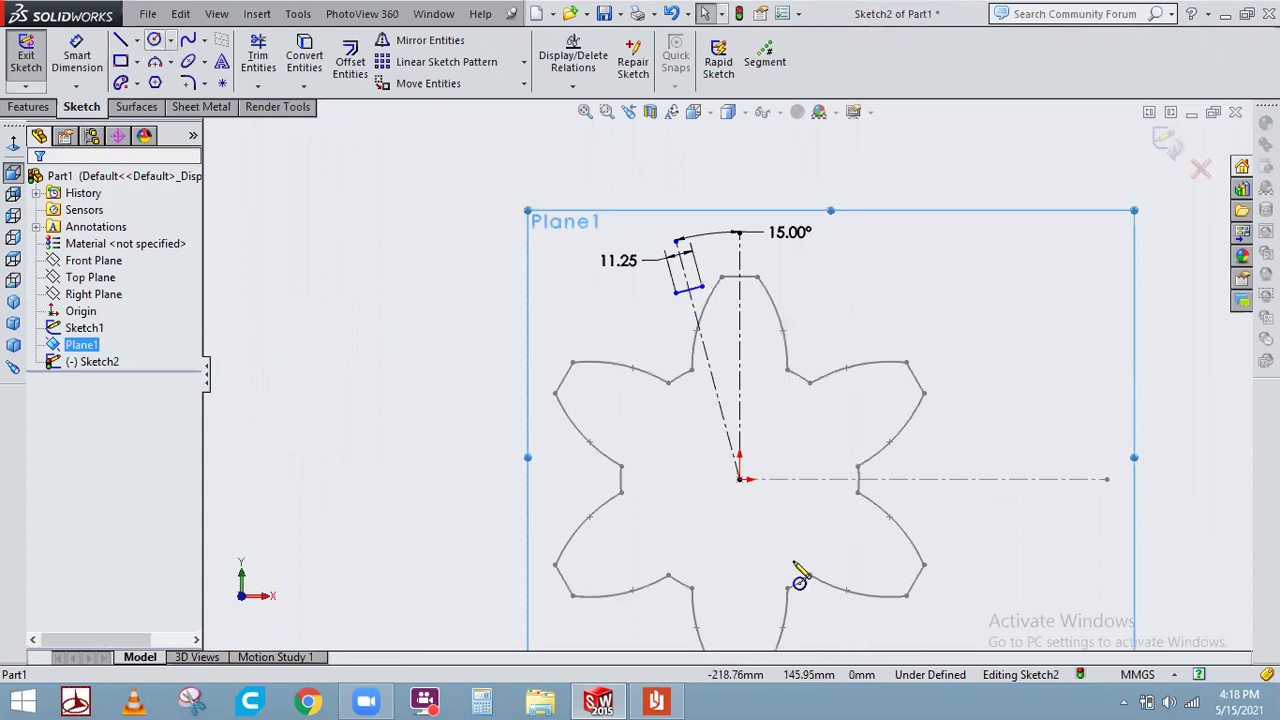
pyautogui.click(739, 481)
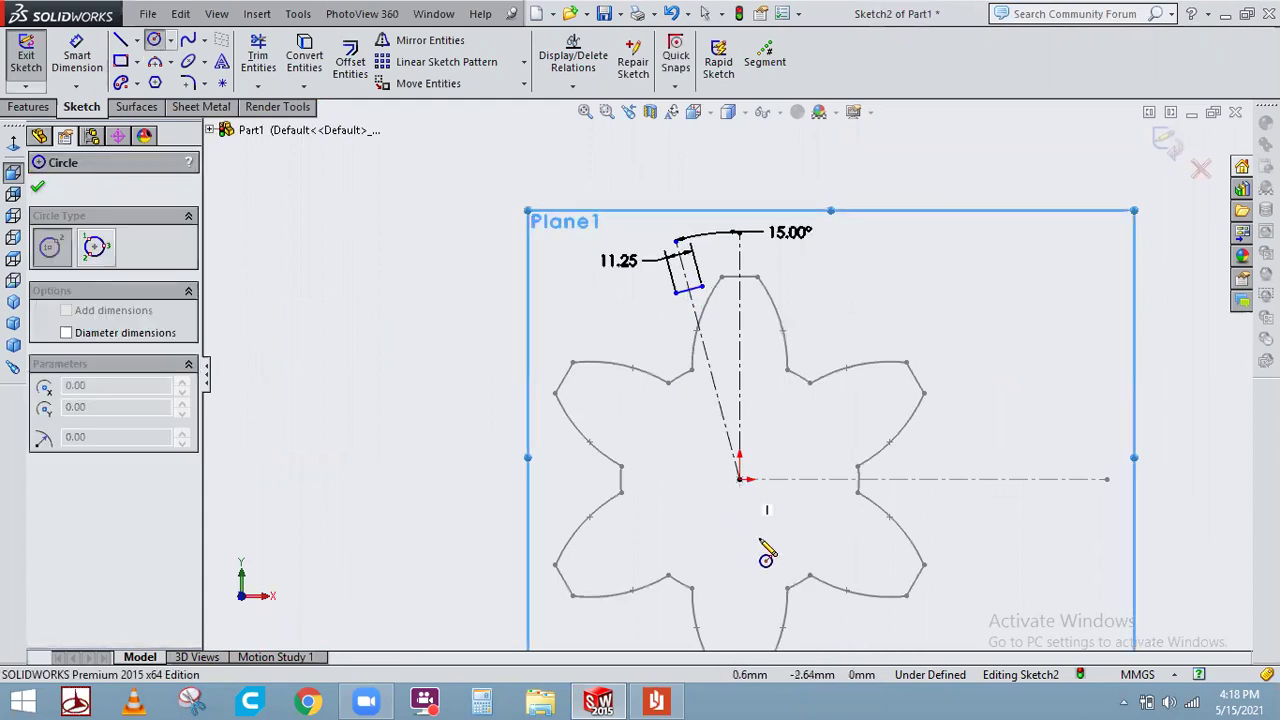
pyautogui.click(651, 455)
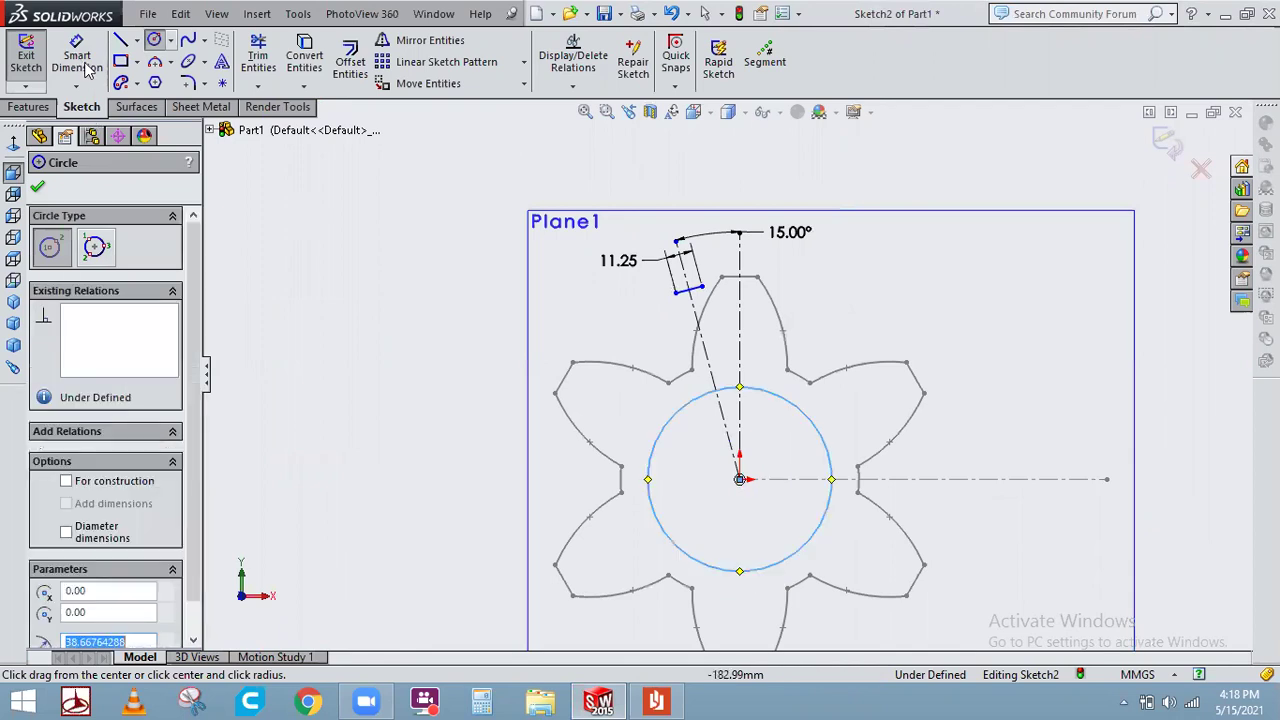
pyautogui.press('Escape')
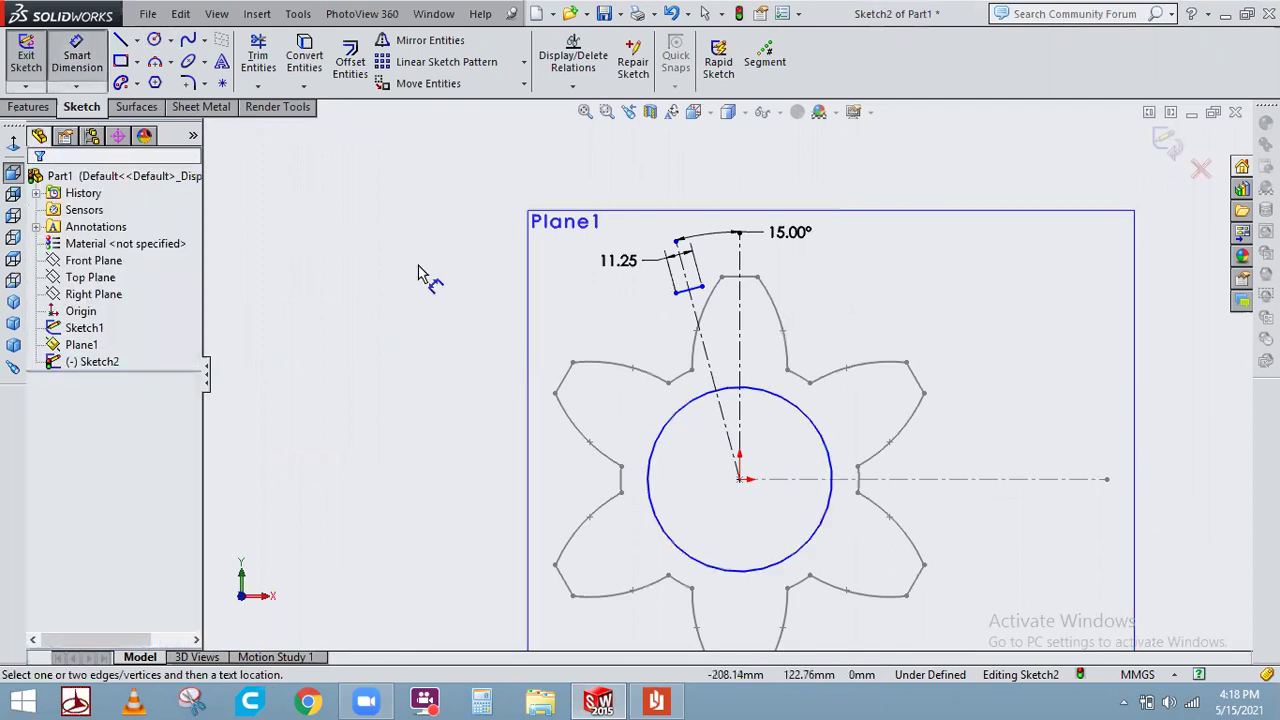
# Dimension the circle's diameter as 75 mm, placing the dimension to the right of the circle
pyautogui.click(824, 441)
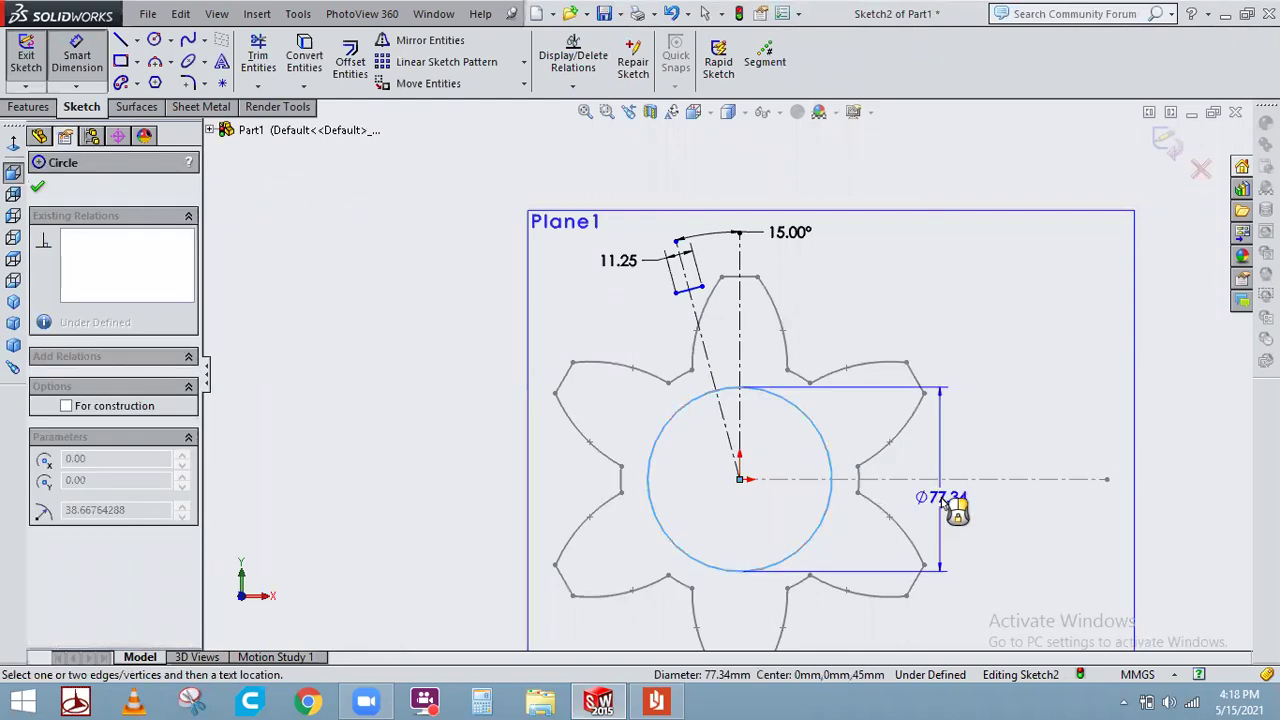
pyautogui.click(942, 505)
pyautogui.write('75')
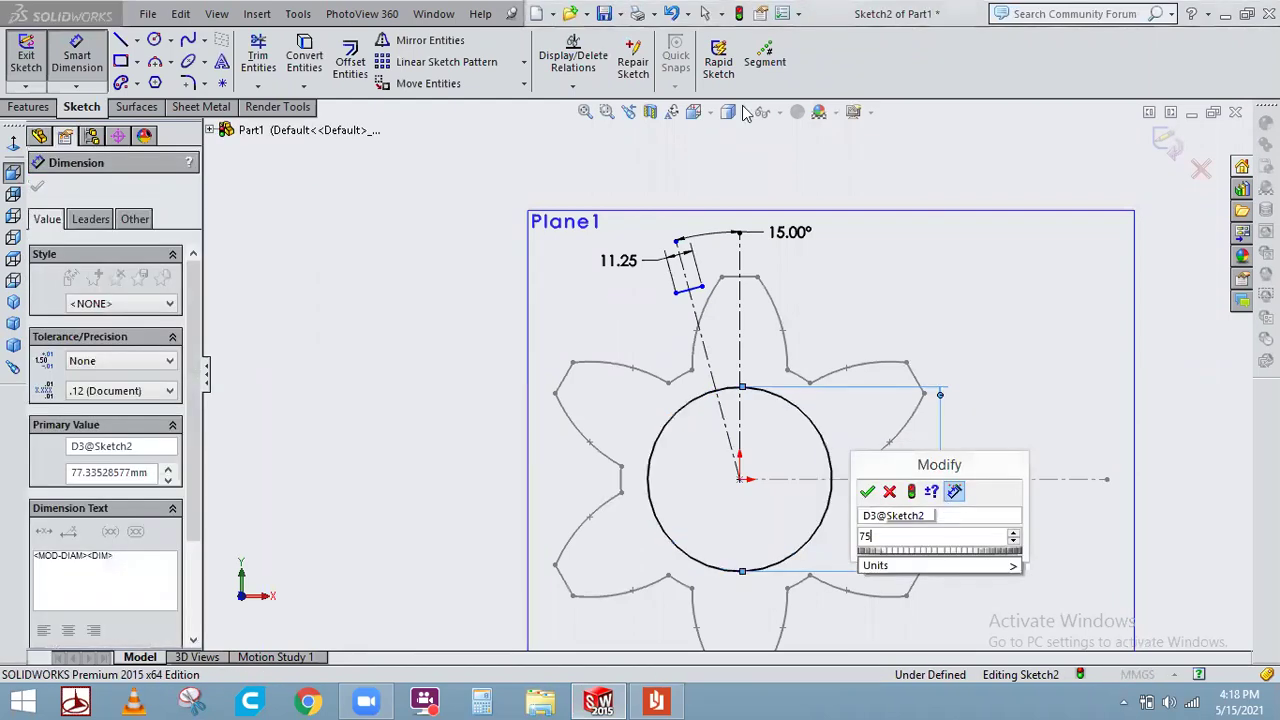
pyautogui.press('Return')
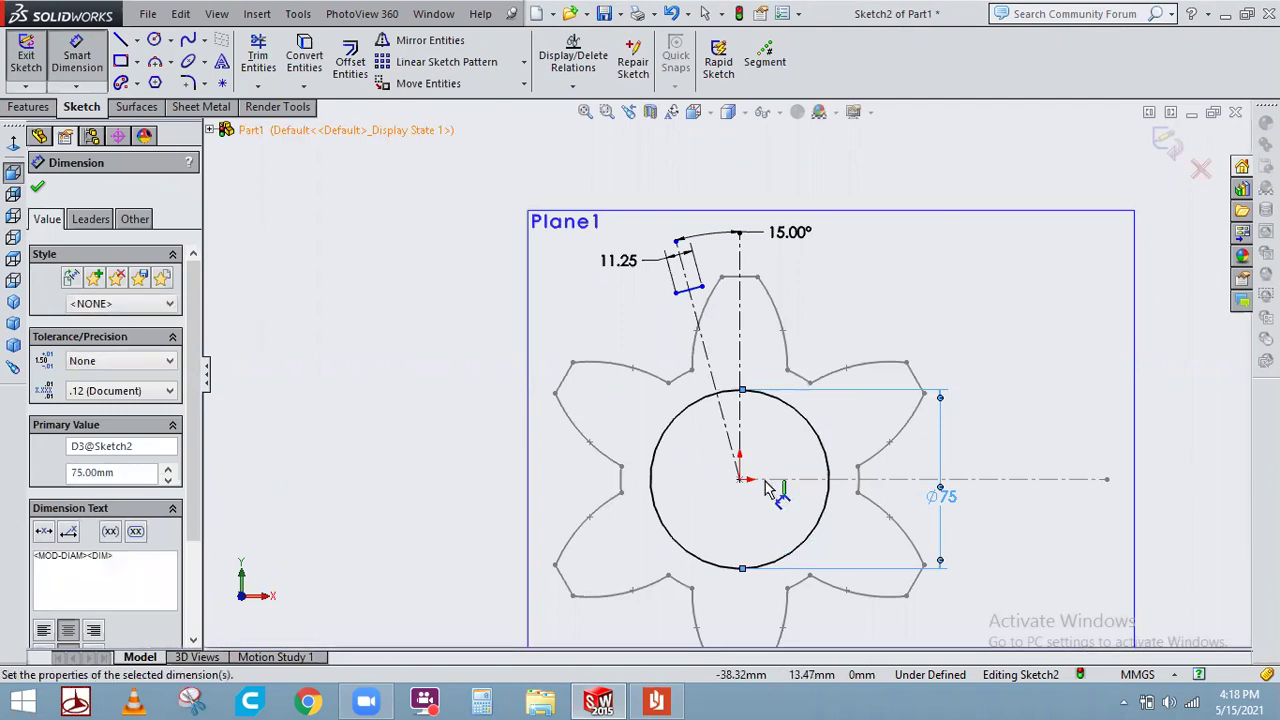
# Dimension the distance between the origin and the short tilted line's right endpoint as 85*.75 mm
pyautogui.click(705, 290)
pyautogui.click(704, 286)
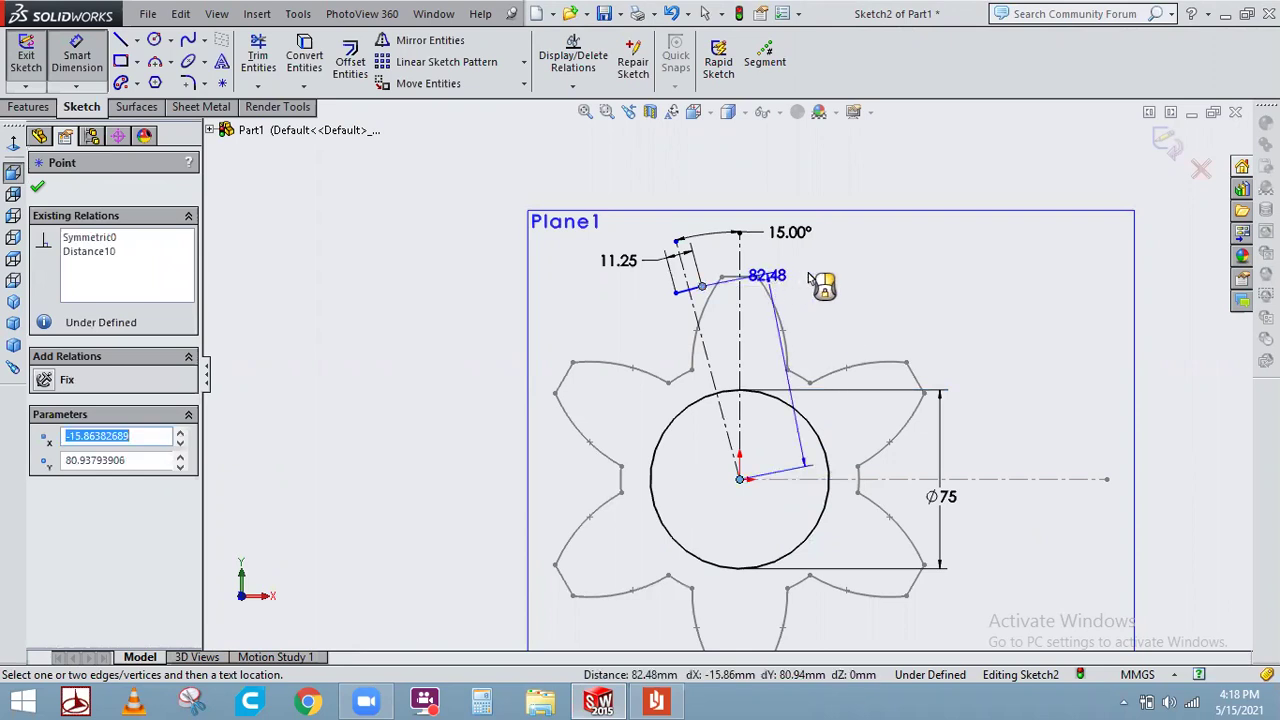
pyautogui.click(862, 341)
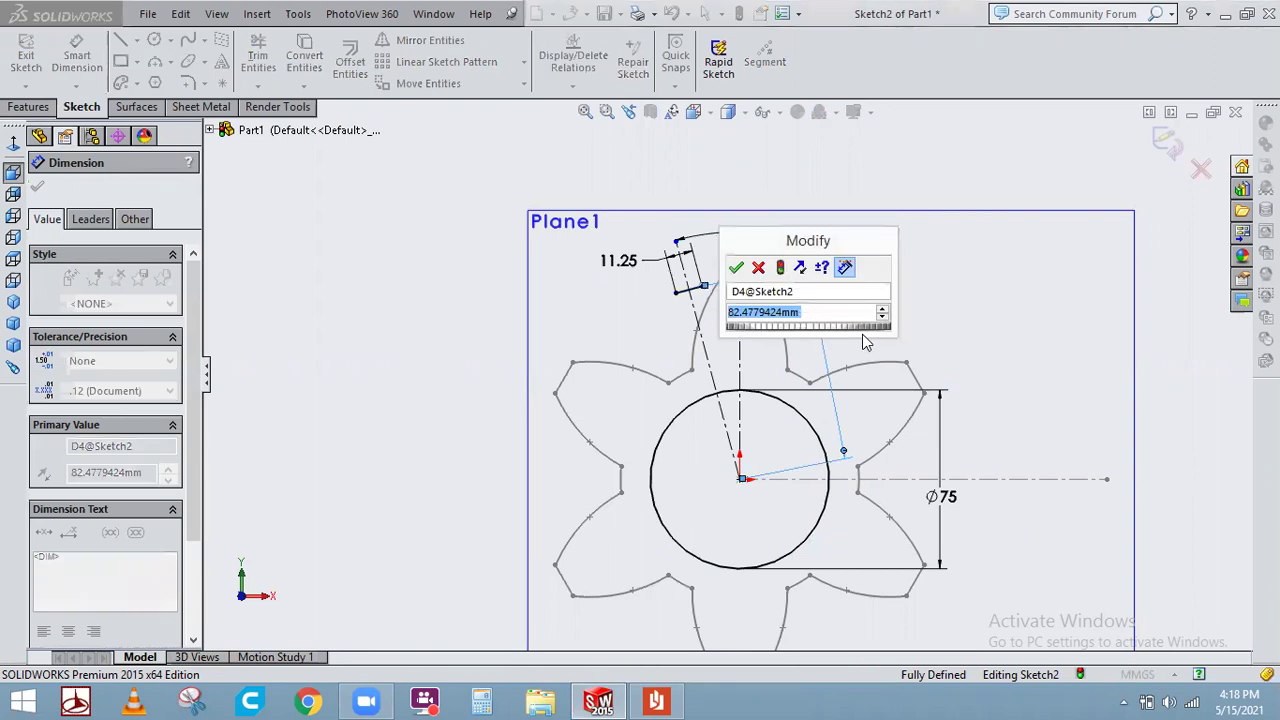
pyautogui.write('85*')
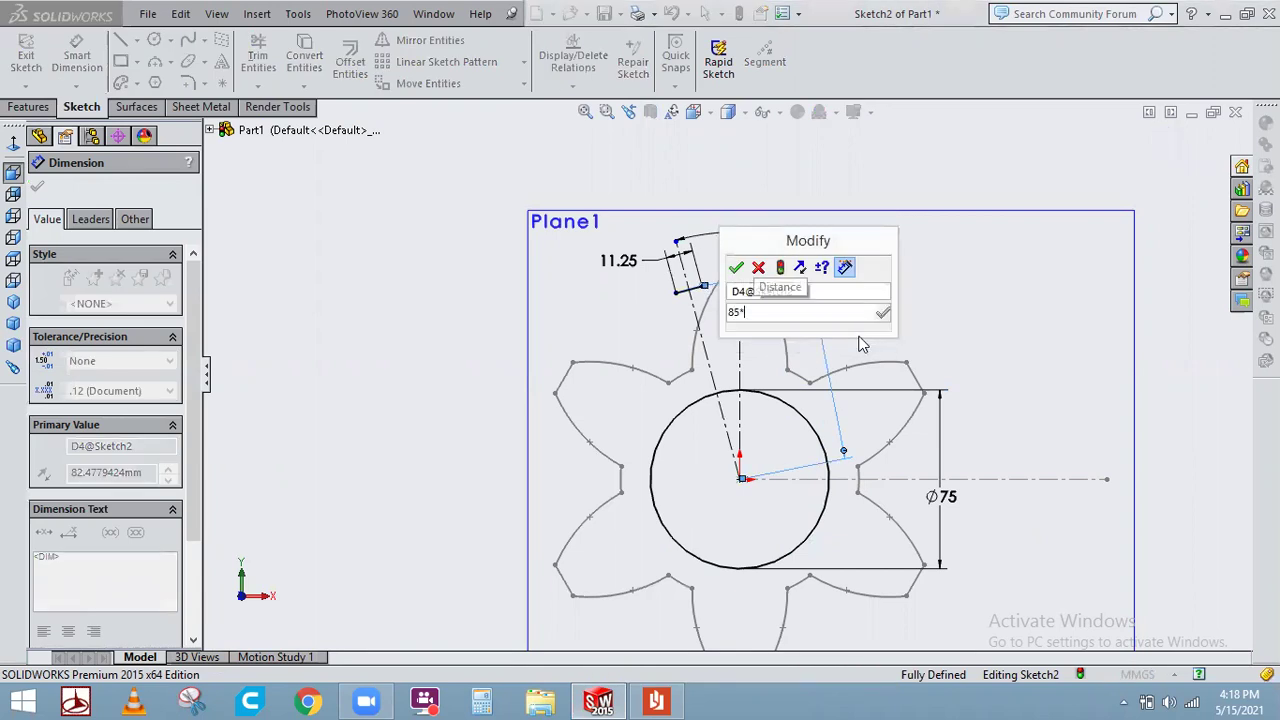
pyautogui.write('.75')
pyautogui.press('Return')
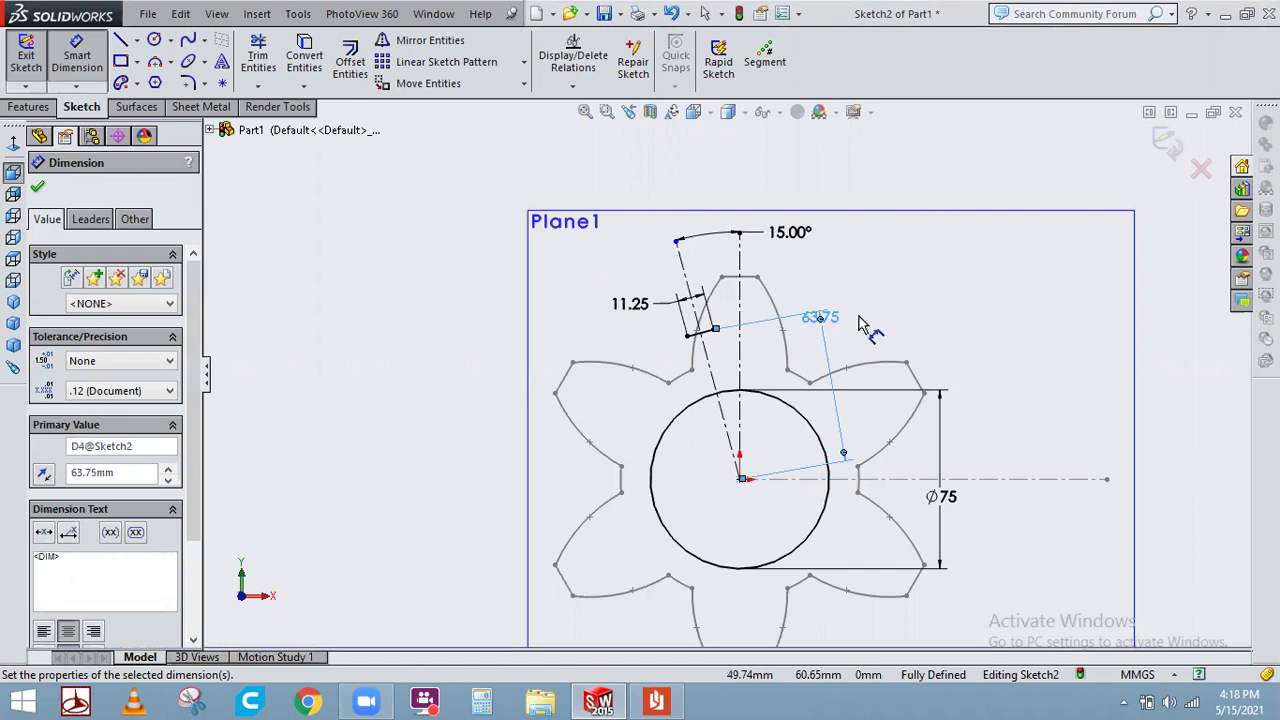
pyautogui.click(245, 185)
# Sketch a three-point arc of about 47 mm radius, bulging outward from the short line's right endpoint down to the circle
pyautogui.click(156, 62)
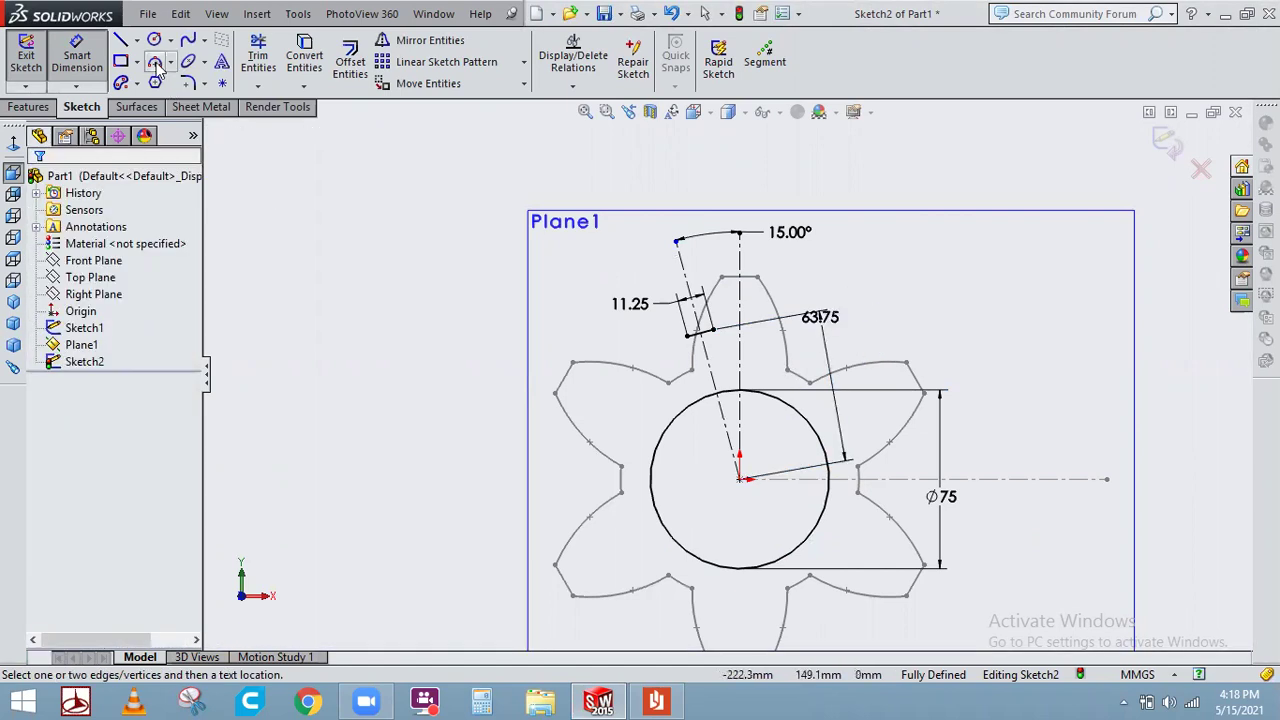
pyautogui.scroll(-4, 713, 342)
pyautogui.click(700, 341)
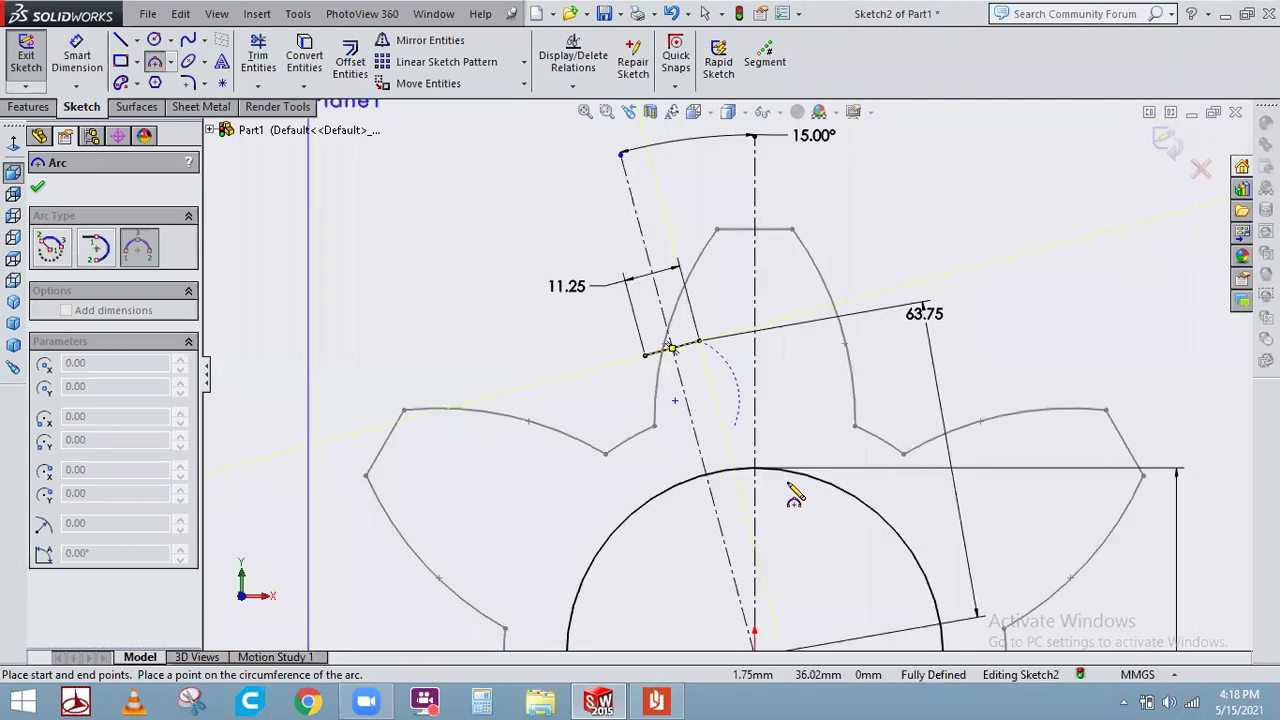
pyautogui.click(756, 467)
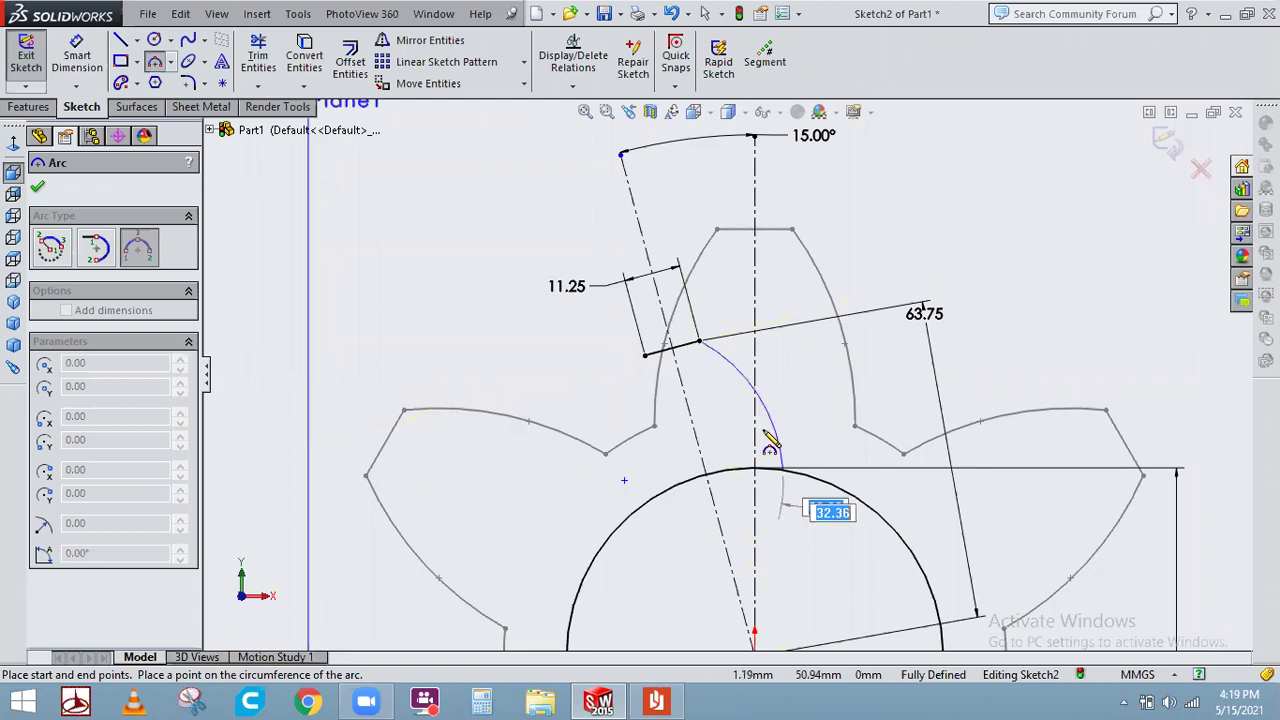
pyautogui.click(840, 410)
pyautogui.press('Escape')
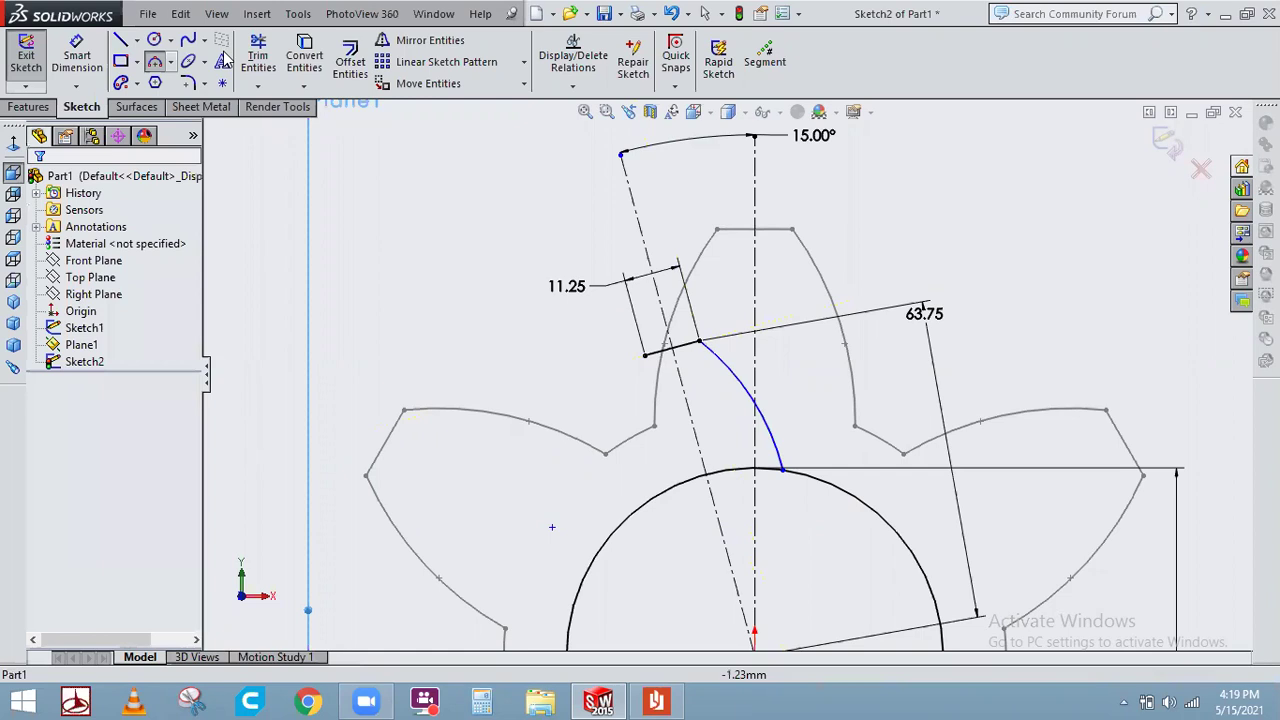
# Dimension the tooth flank arc's radius as 65*.75 mm, placing the dimension to the right of the arc
pyautogui.click(70, 68)
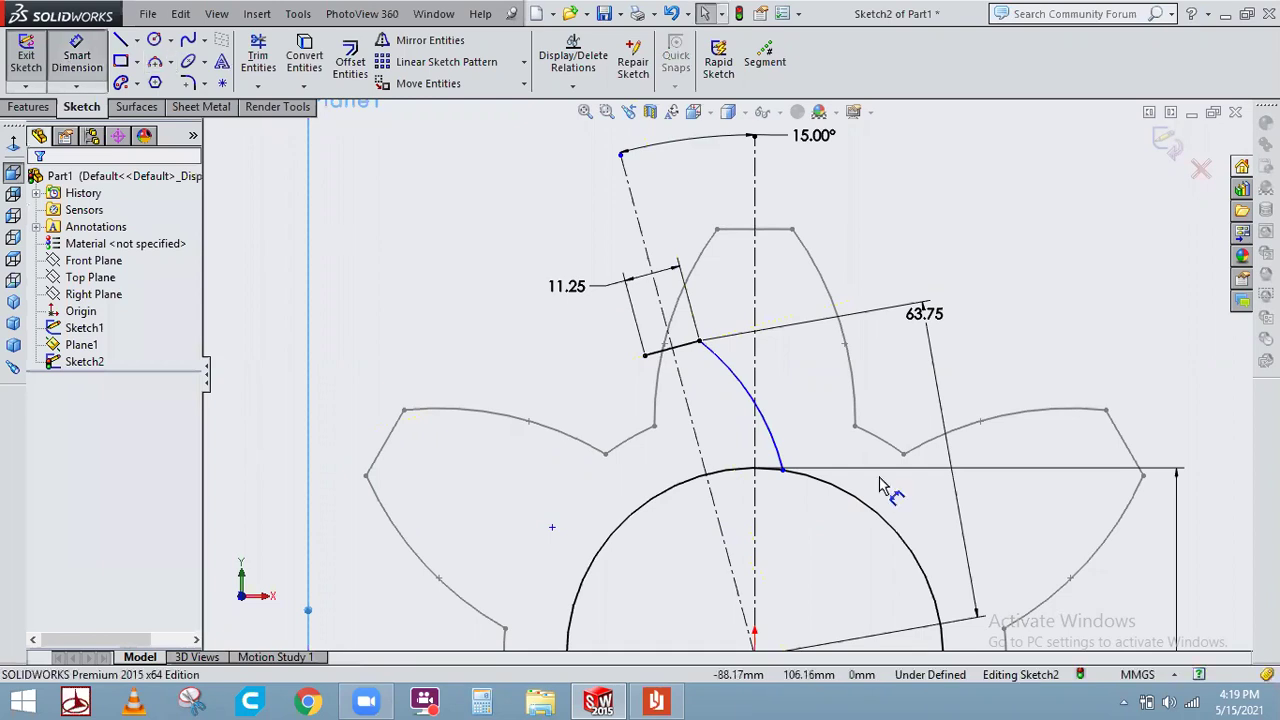
pyautogui.click(800, 384)
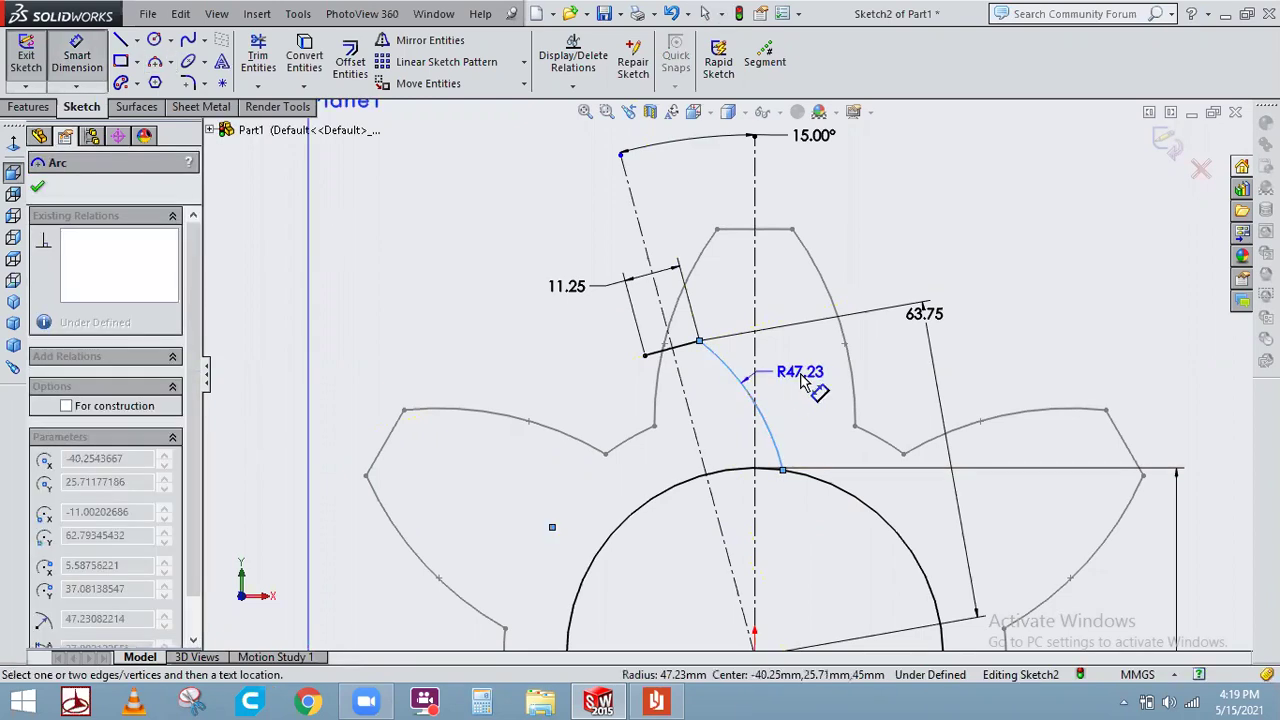
pyautogui.click(802, 380)
pyautogui.write('6')
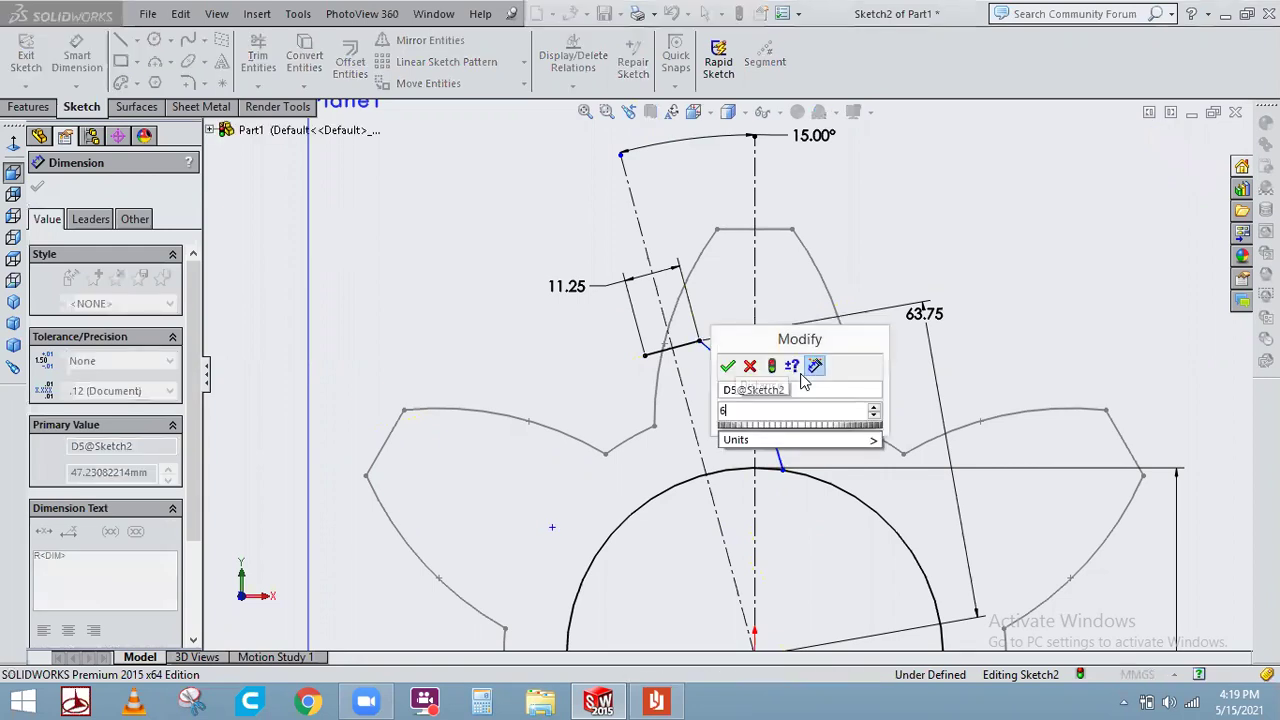
pyautogui.write('5')
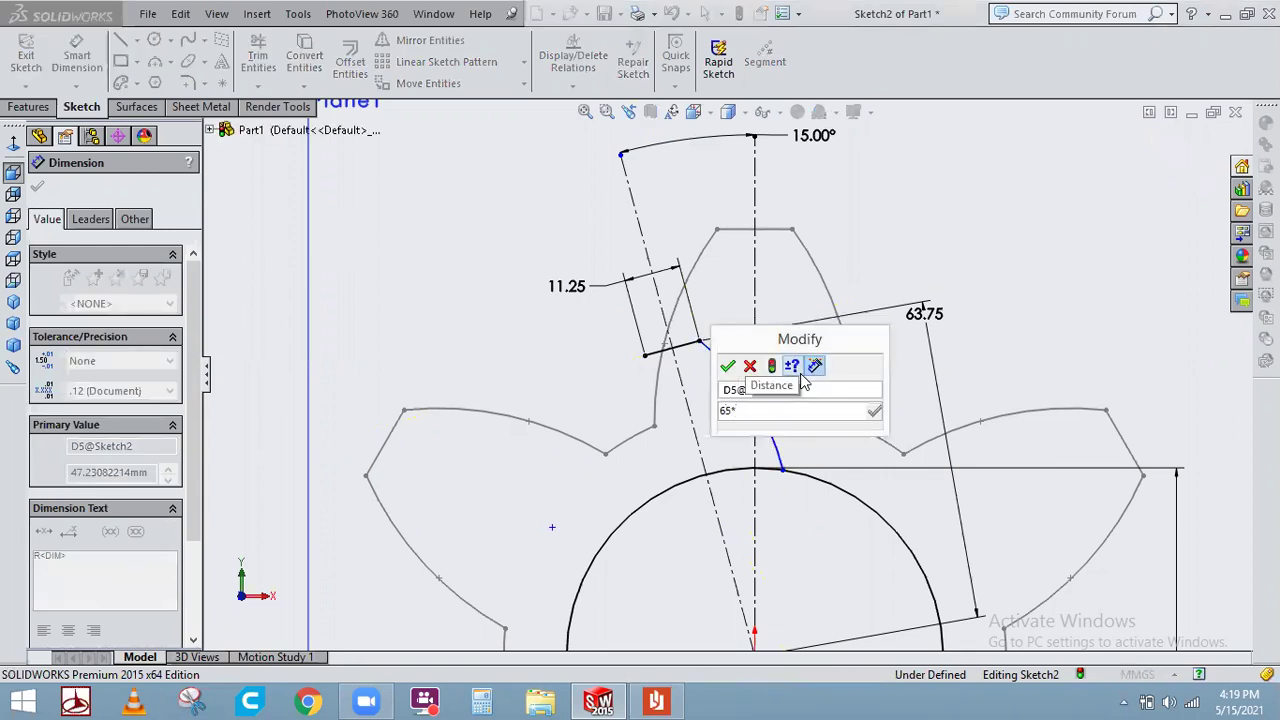
pyautogui.write('*.75')
pyautogui.press('Return')
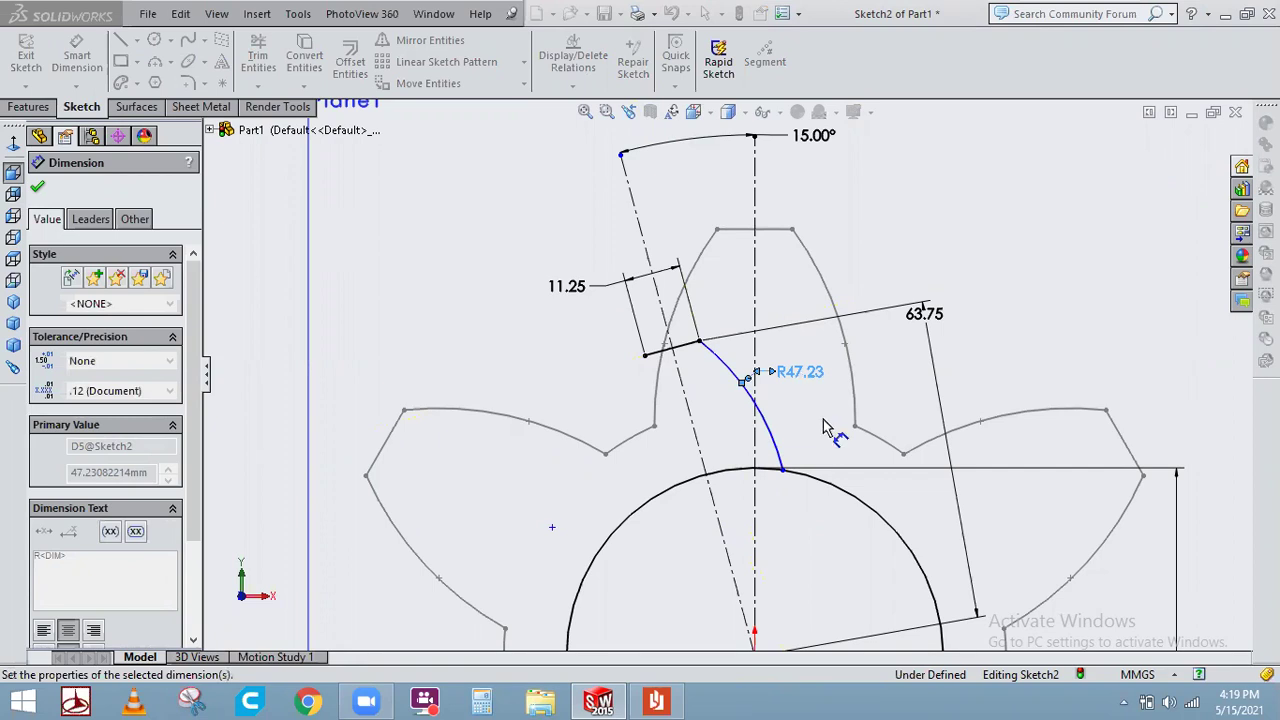
# Mirror the tooth flank arc about the slanted centerline, keeping the original
pyautogui.rightClick(812, 418)
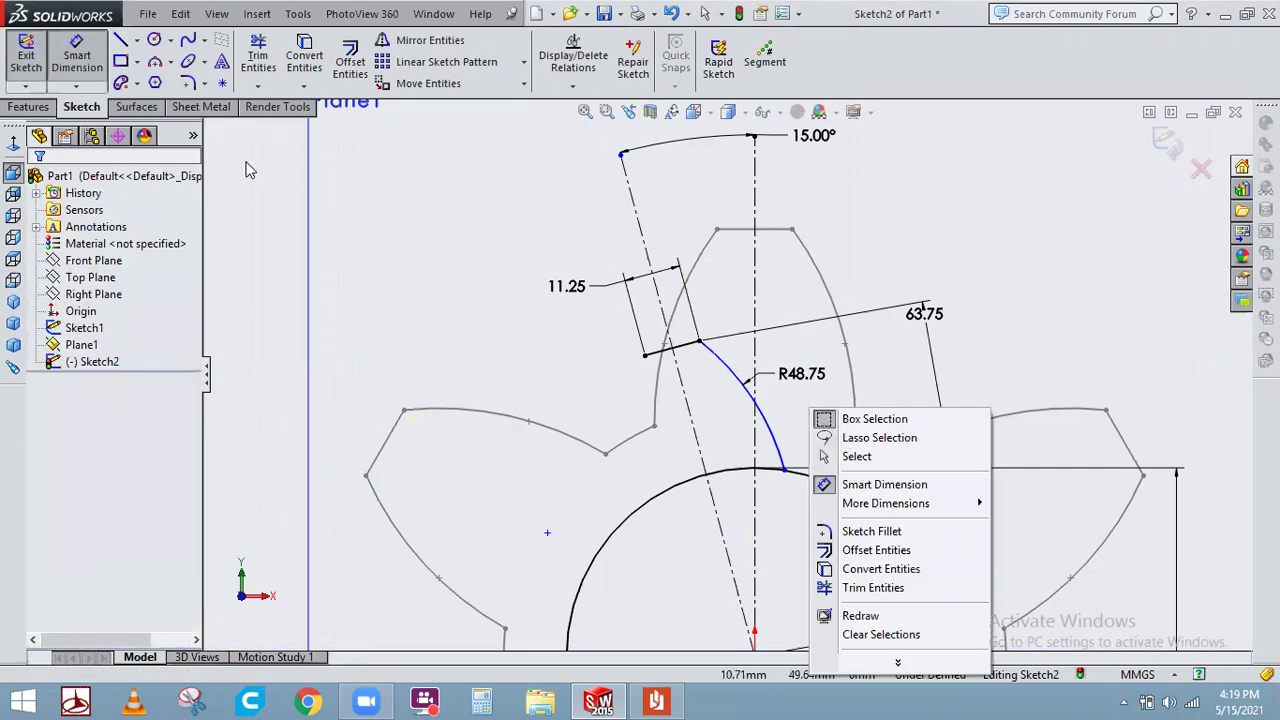
pyautogui.click(856, 456)
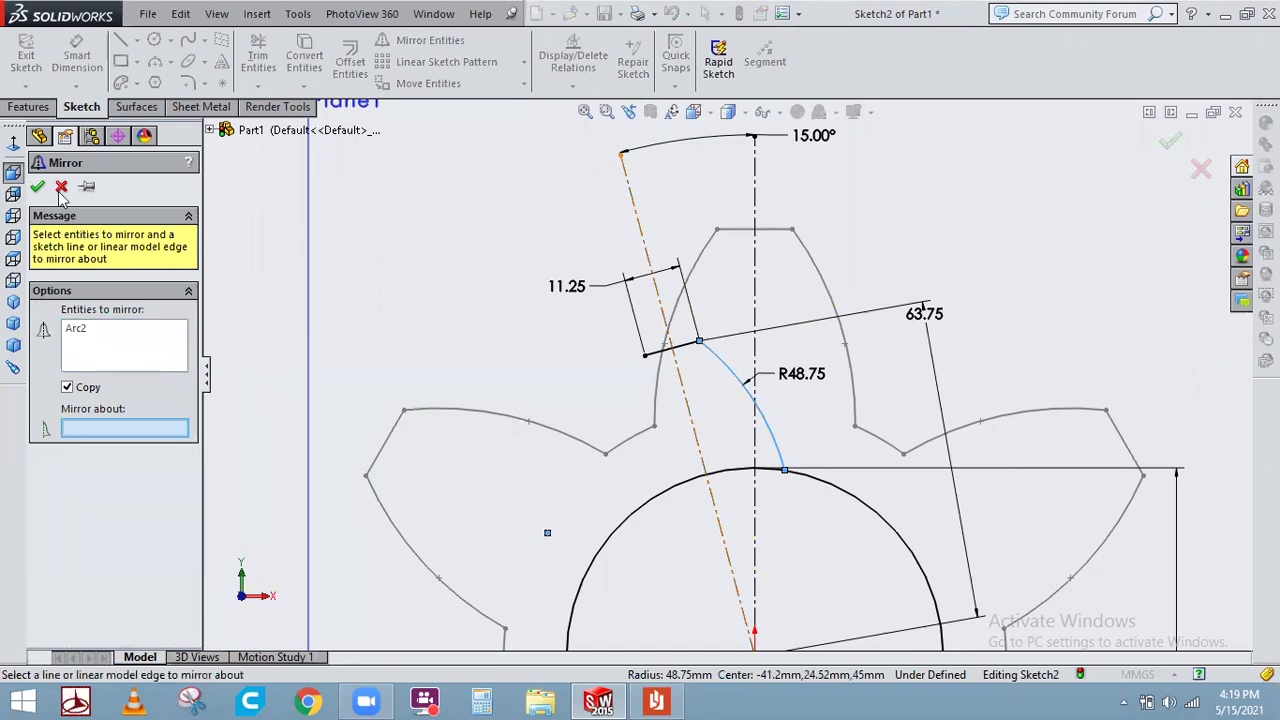
pyautogui.press('Return')
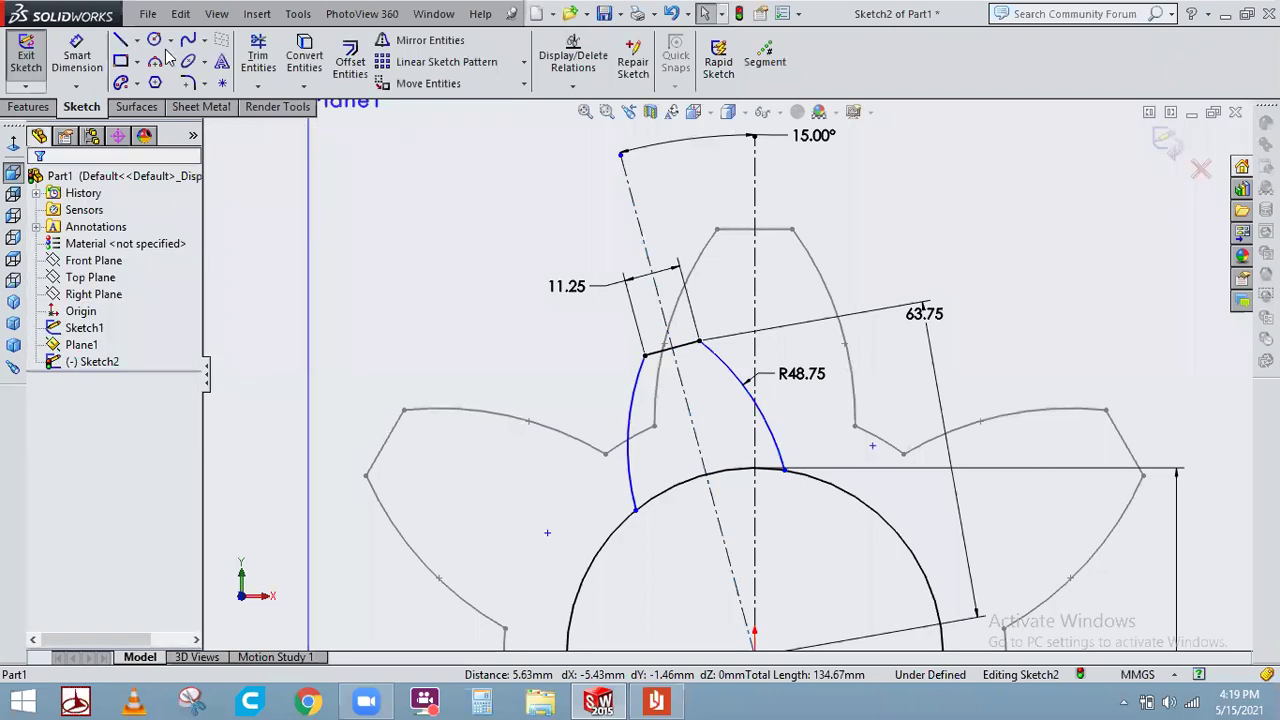
# Dimension the true distance between the lower endpoints of the two flank arcs as 40*.75 mm, placing it inside the circle
pyautogui.click(84, 68)
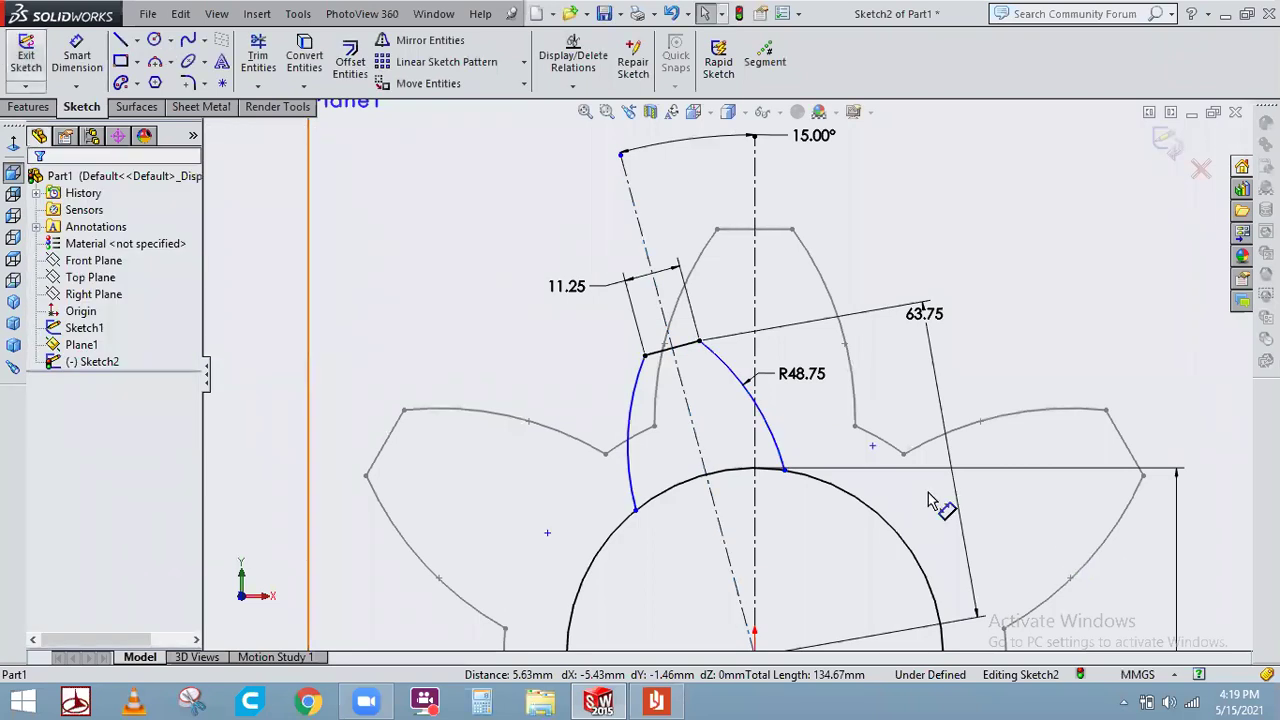
pyautogui.click(642, 516)
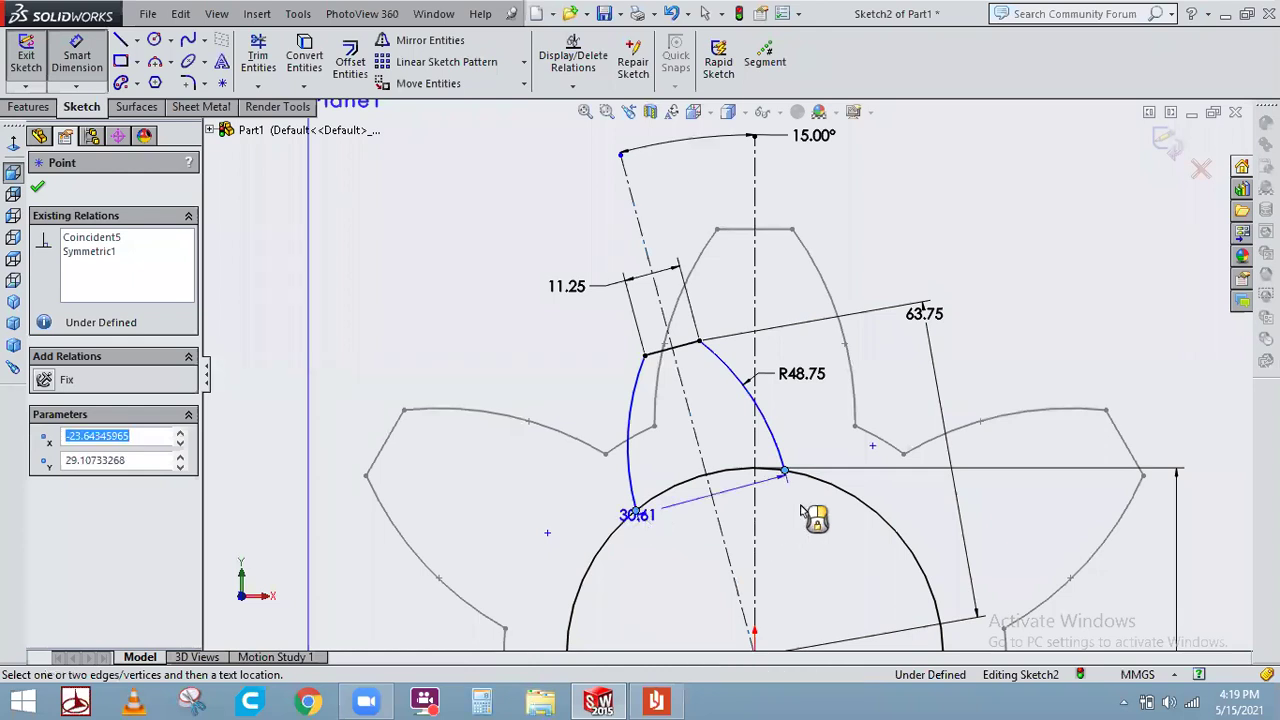
pyautogui.click(812, 577)
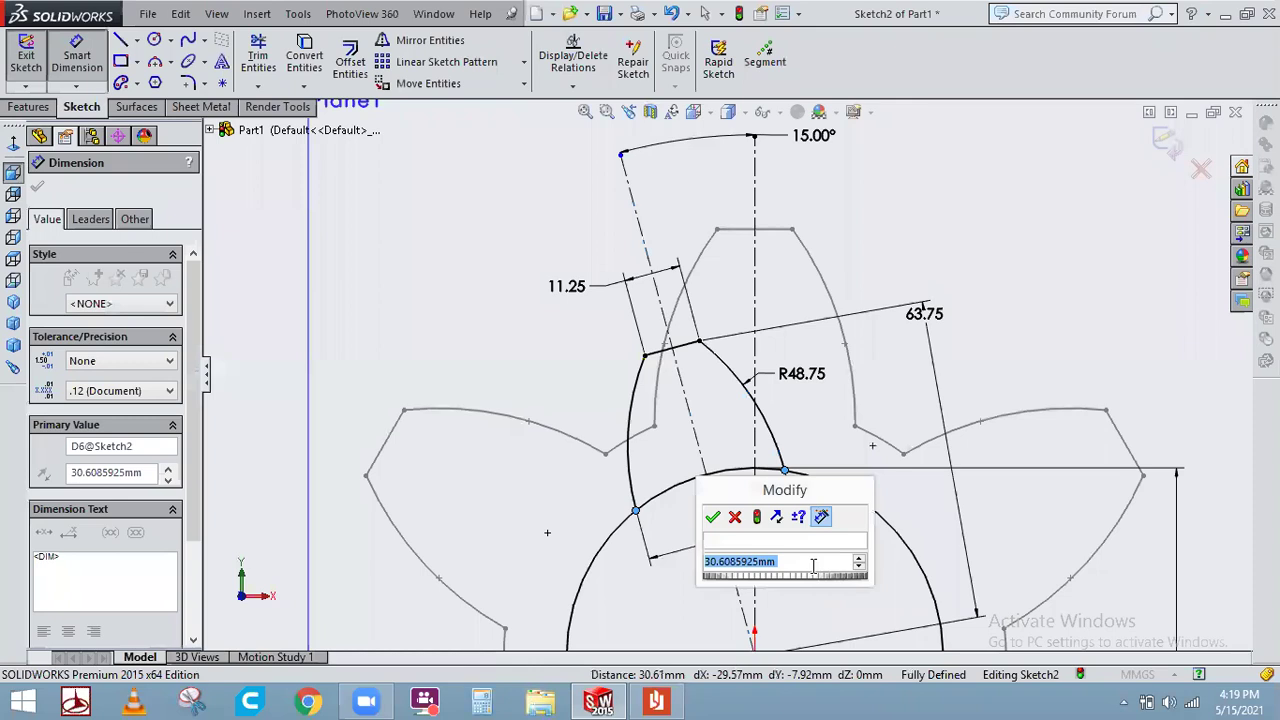
pyautogui.write('40*')
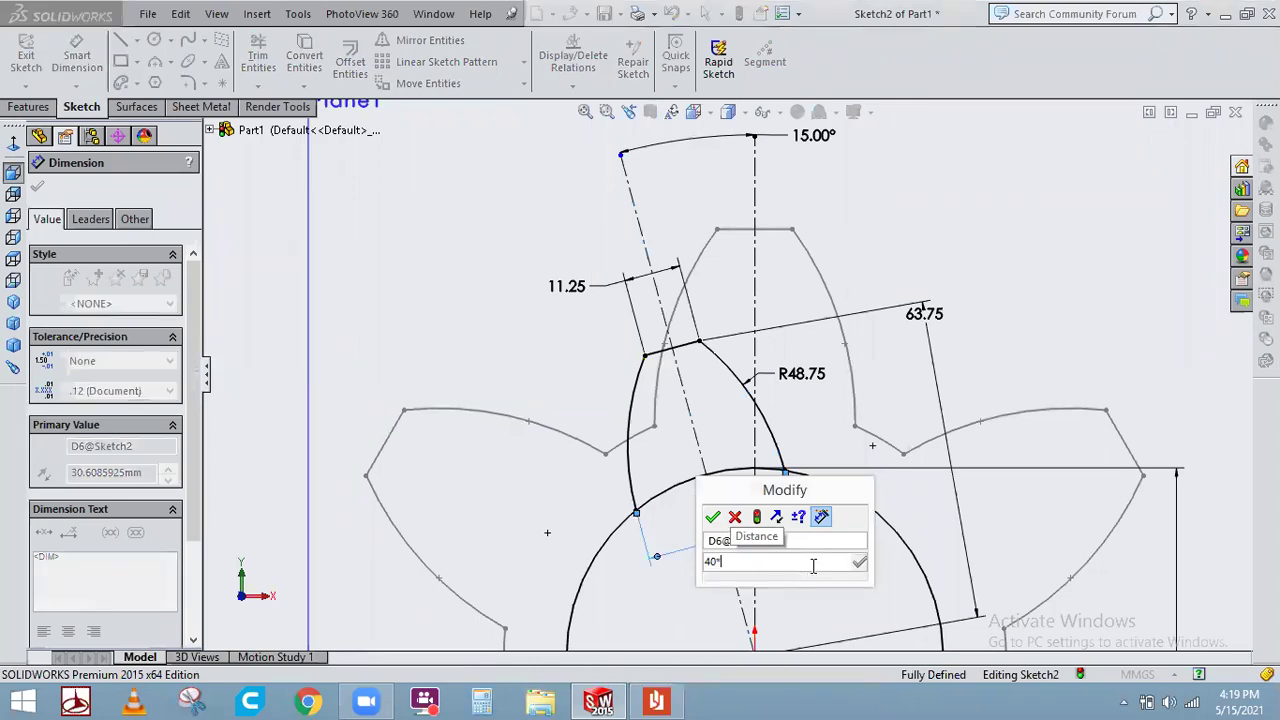
pyautogui.write('.75')
pyautogui.press('Return')
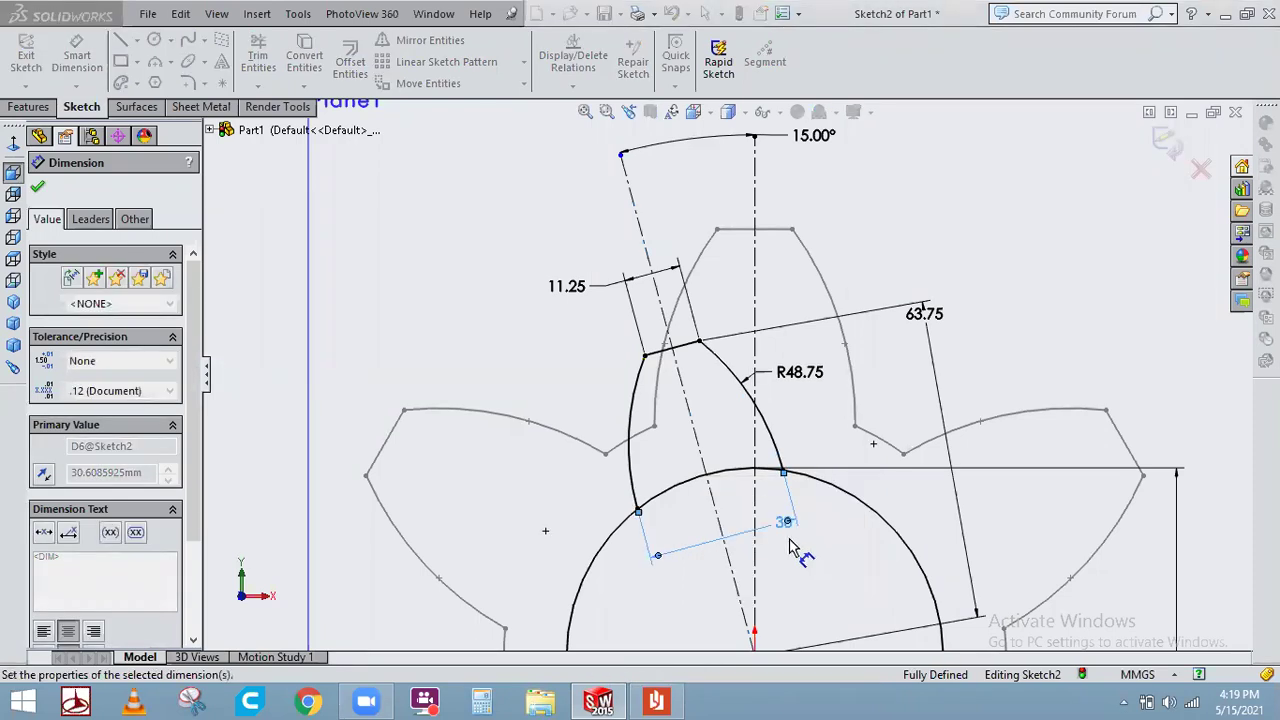
# Finish placing the distance dimension between the flank arcs' lower endpoints and leave the Smart Dimension tool
pyautogui.click(799, 530)
pyautogui.scroll(-3, 800, 531)
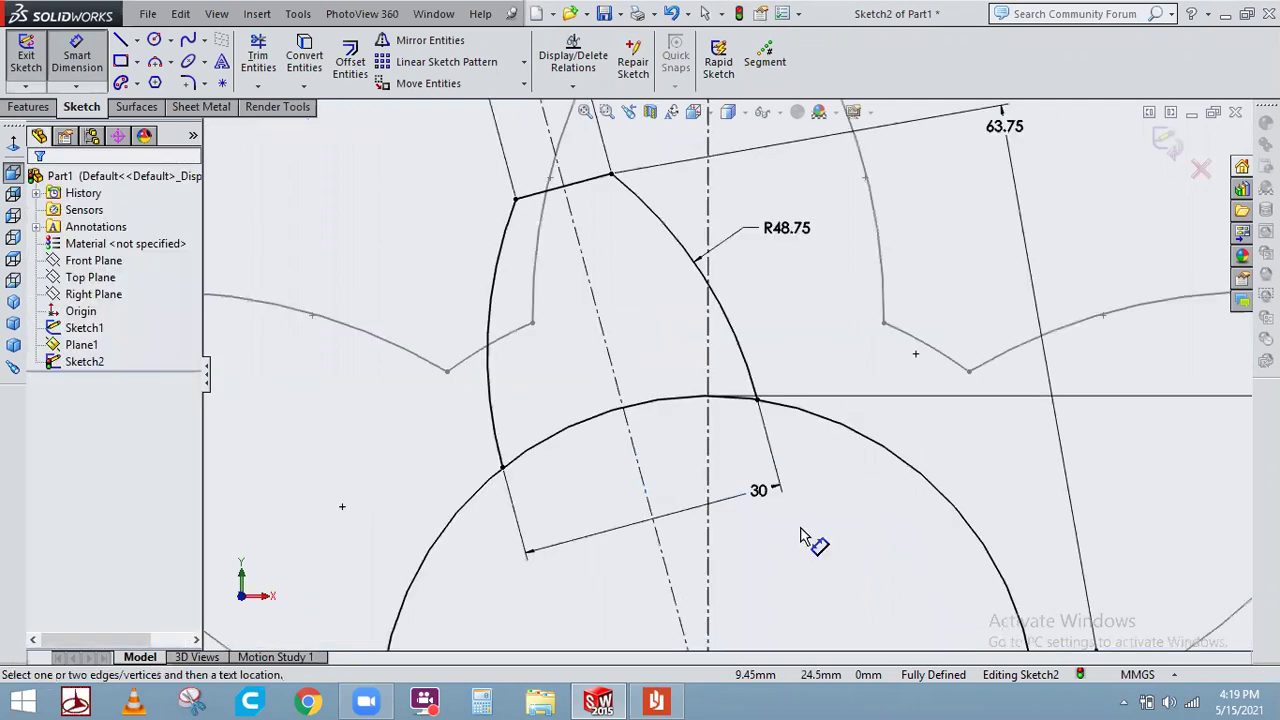
pyautogui.scroll(4, 800, 531)
pyautogui.scroll(-1, 800, 537)
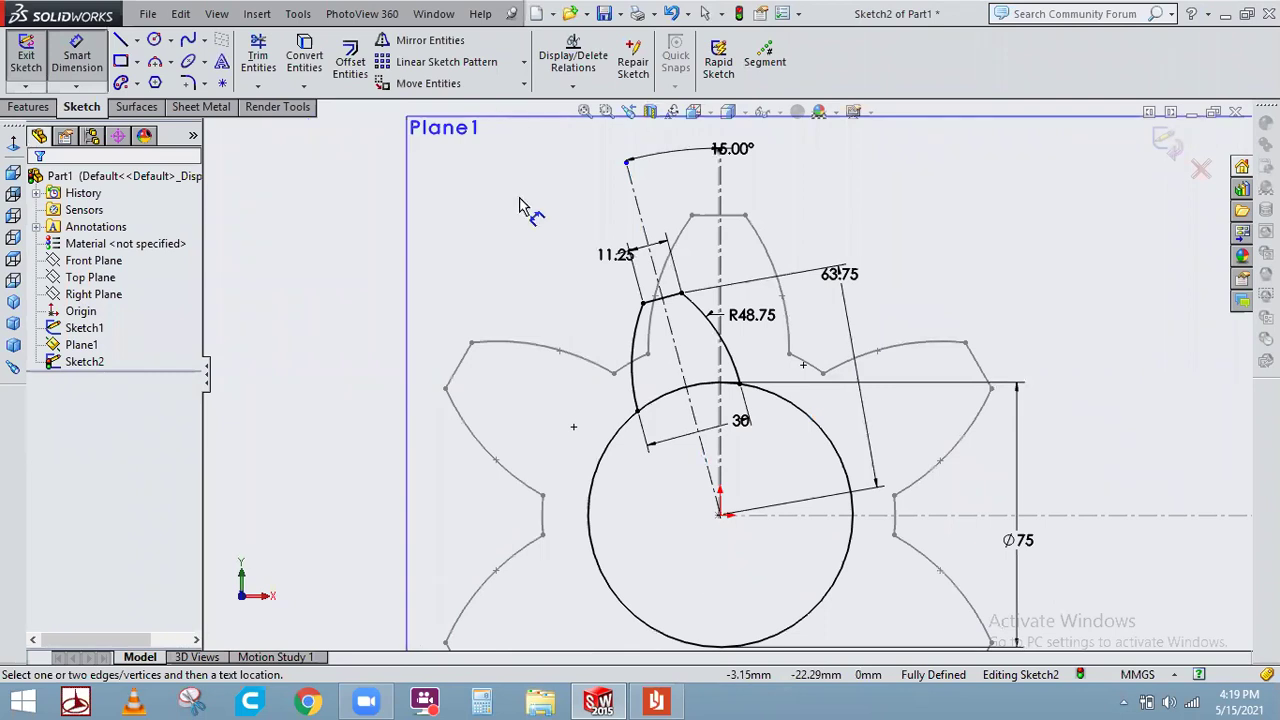
pyautogui.press('Escape')
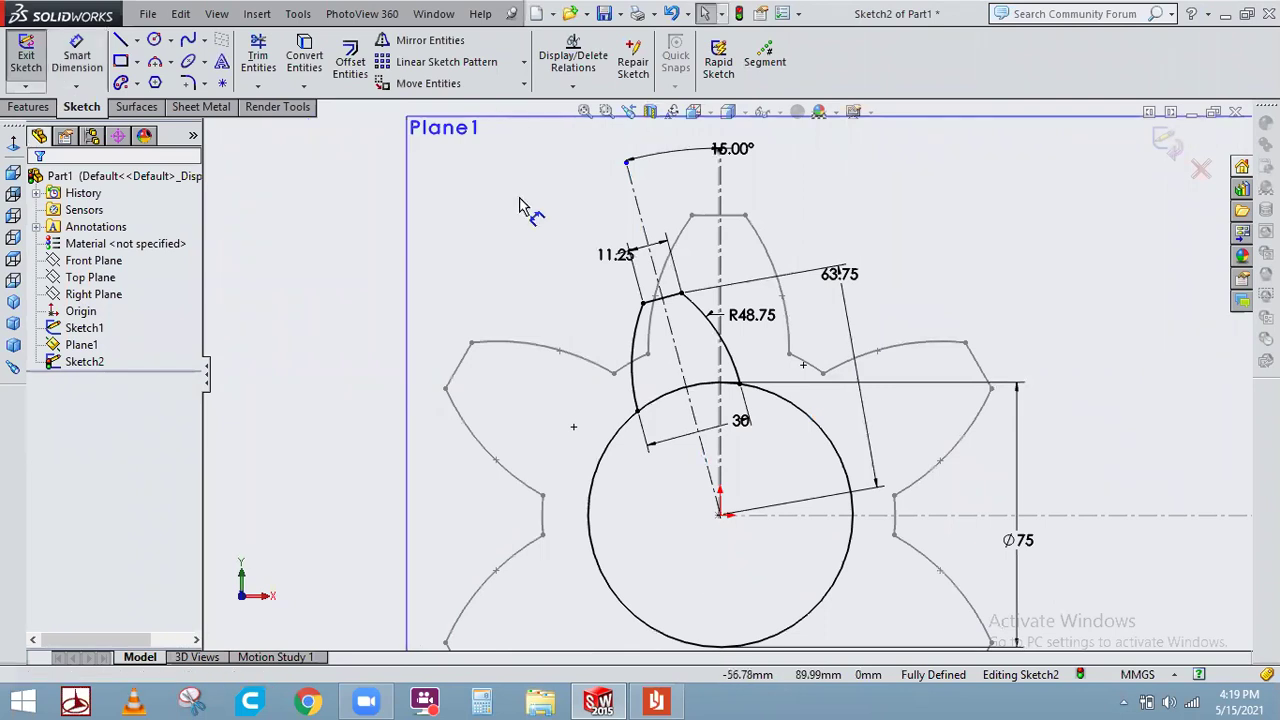
pyautogui.scroll(-1, 519, 205)
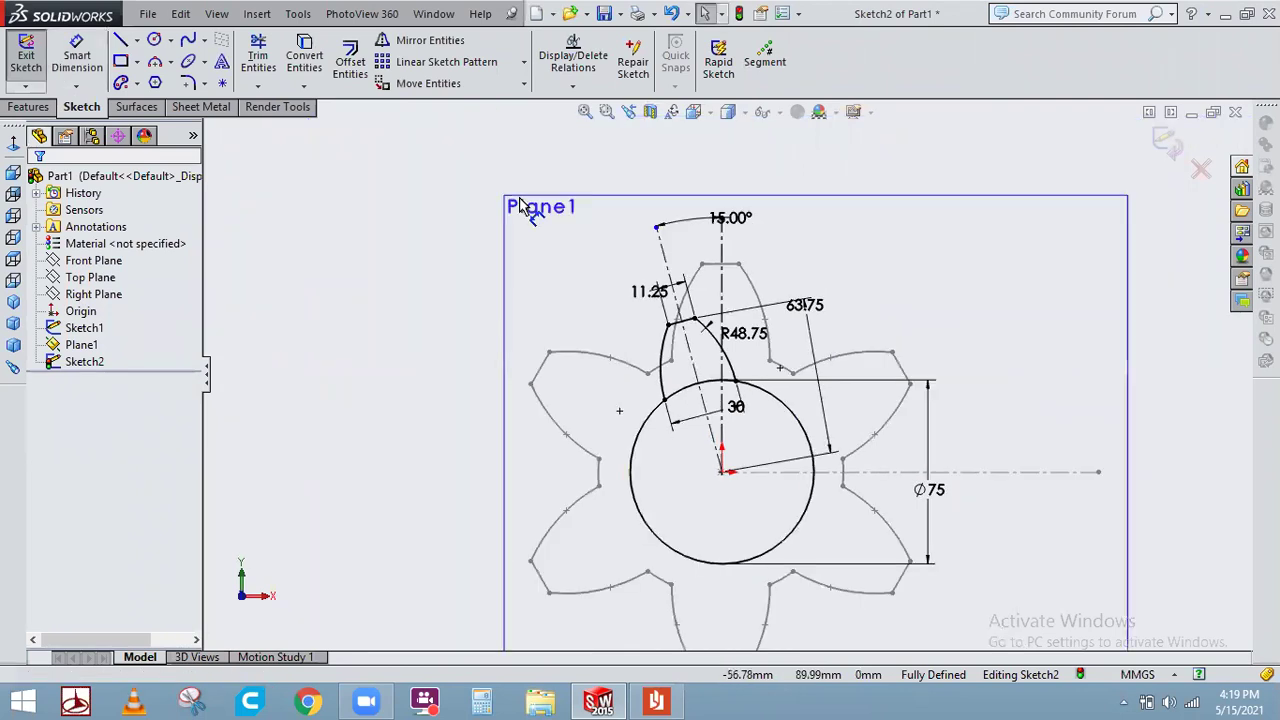
# Circular-pattern the tooth's tip line and both flank arcs into 6 equally spaced instances over 360 degrees
pyautogui.click(535, 105)
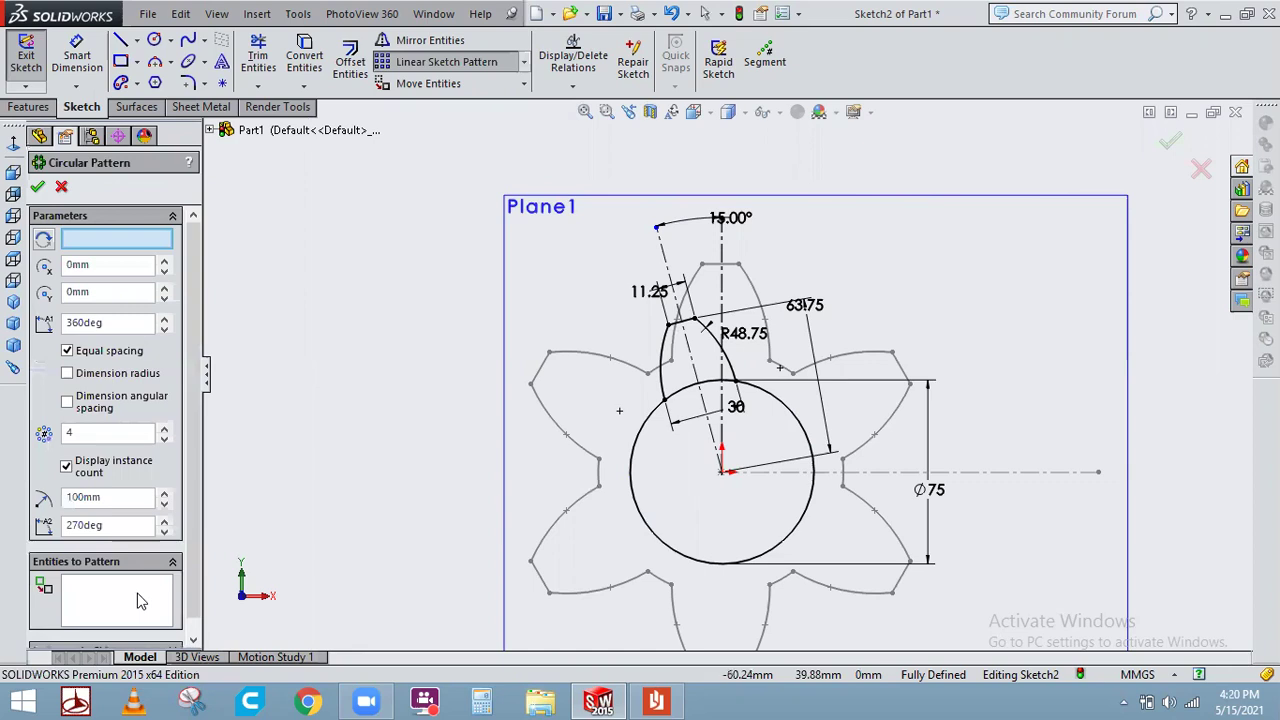
pyautogui.click(75, 598)
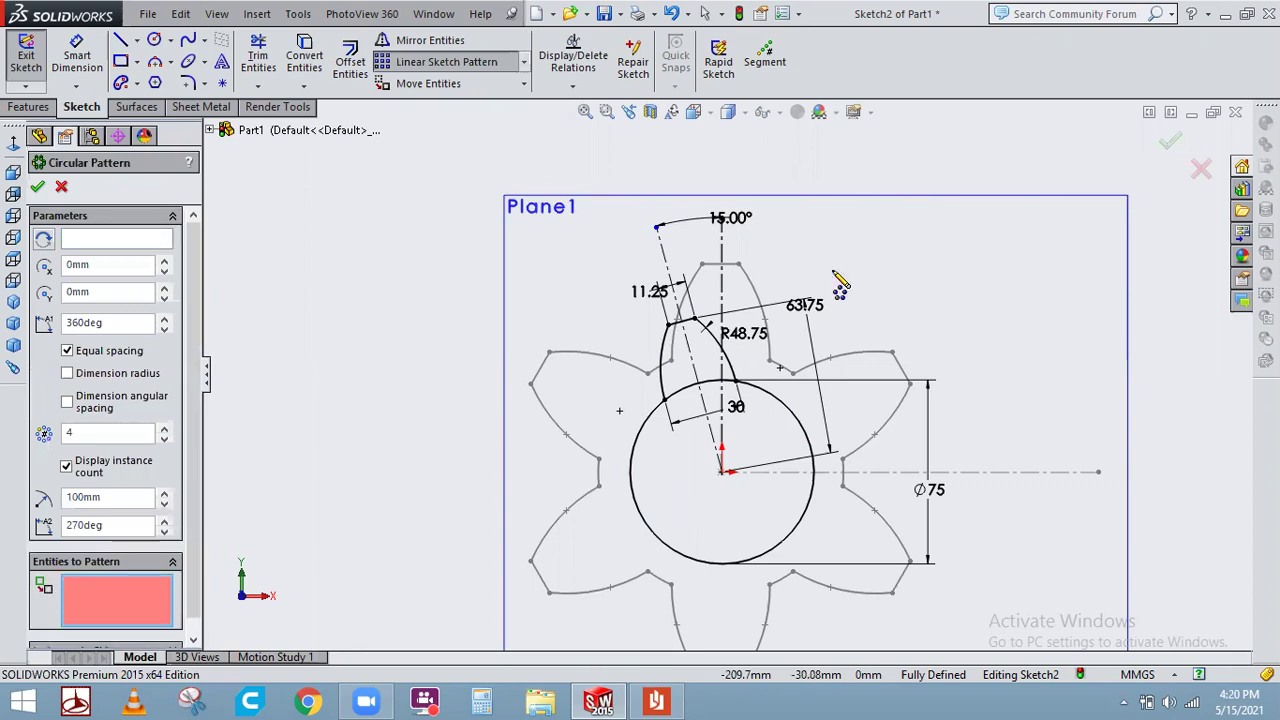
pyautogui.click(700, 331)
pyautogui.scroll(-2, 700, 331)
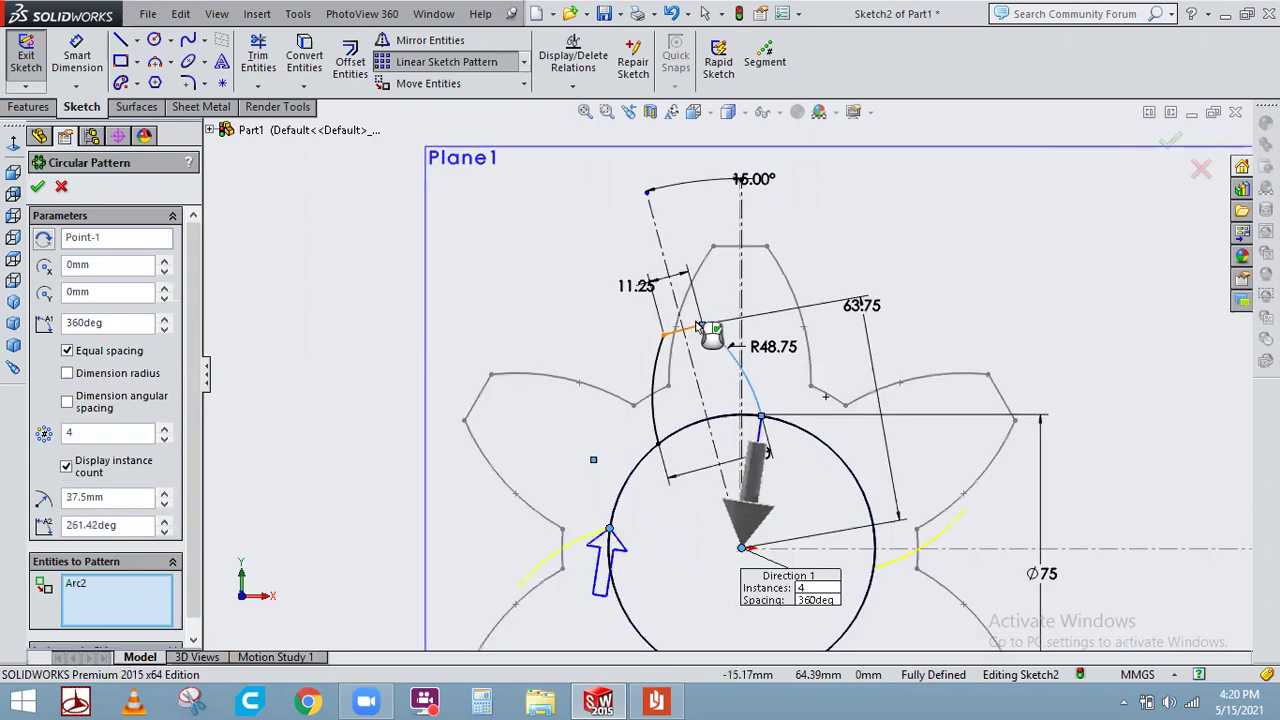
pyautogui.click(658, 368)
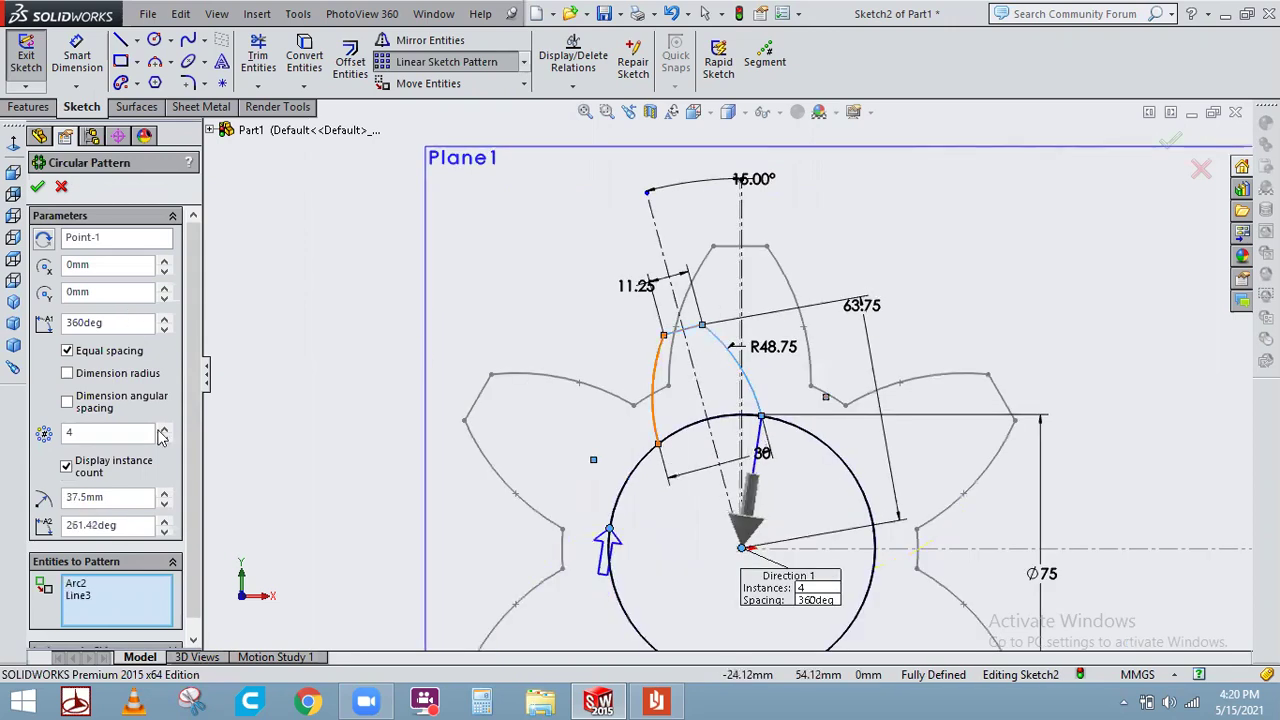
pyautogui.click(164, 428)
pyautogui.click(164, 428)
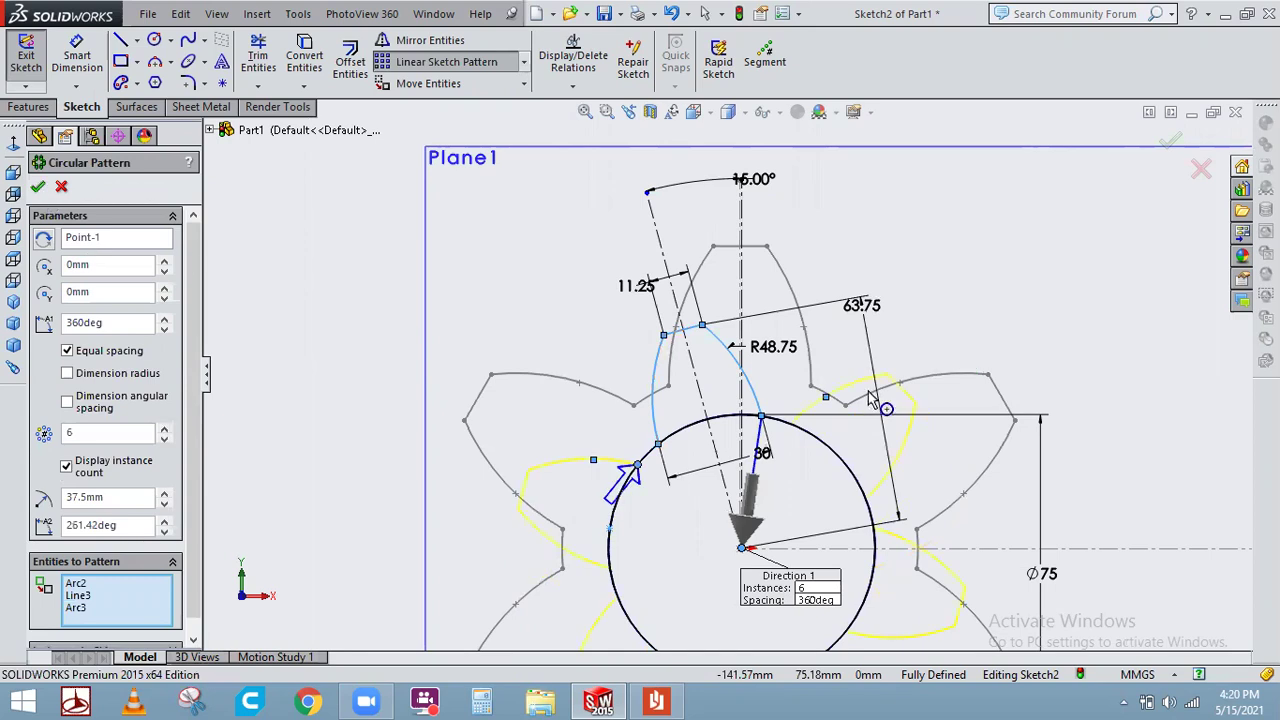
pyautogui.scroll(3, 868, 392)
pyautogui.click(966, 362)
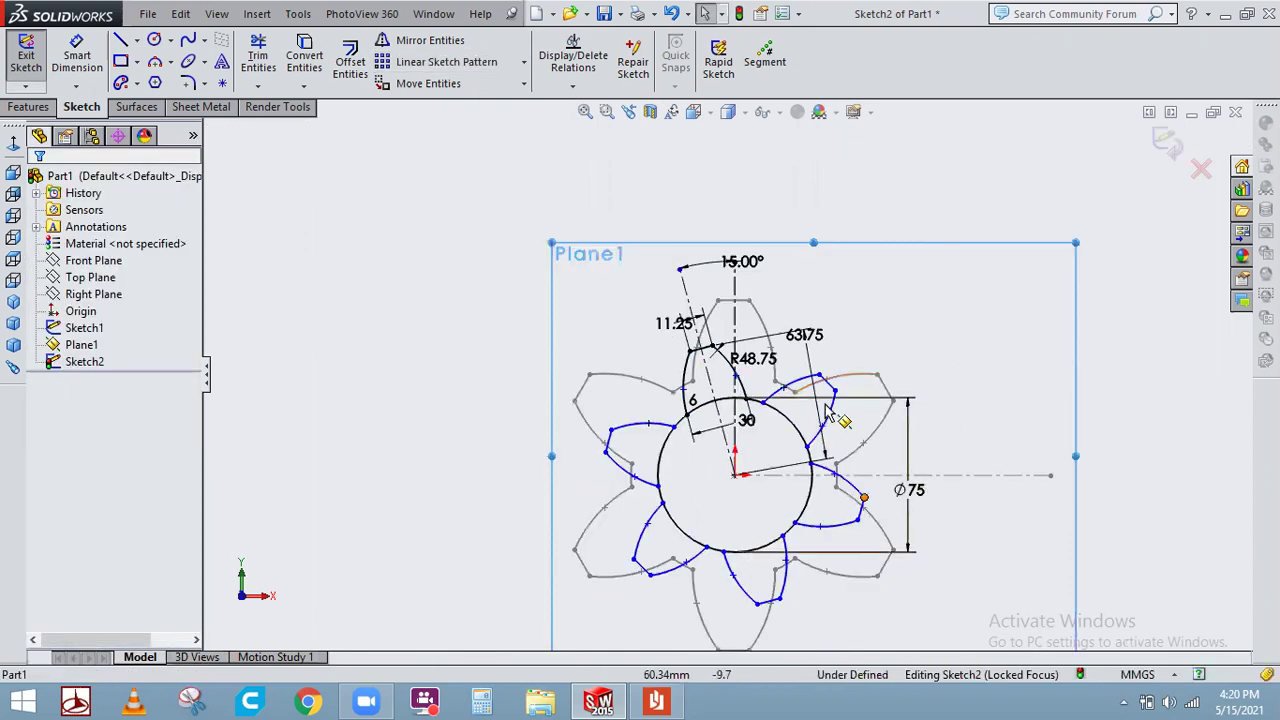
# Pull the tip line of the upper-right patterned tooth inward to separate the free pattern center from the origin
pyautogui.scroll(-4, 828, 412)
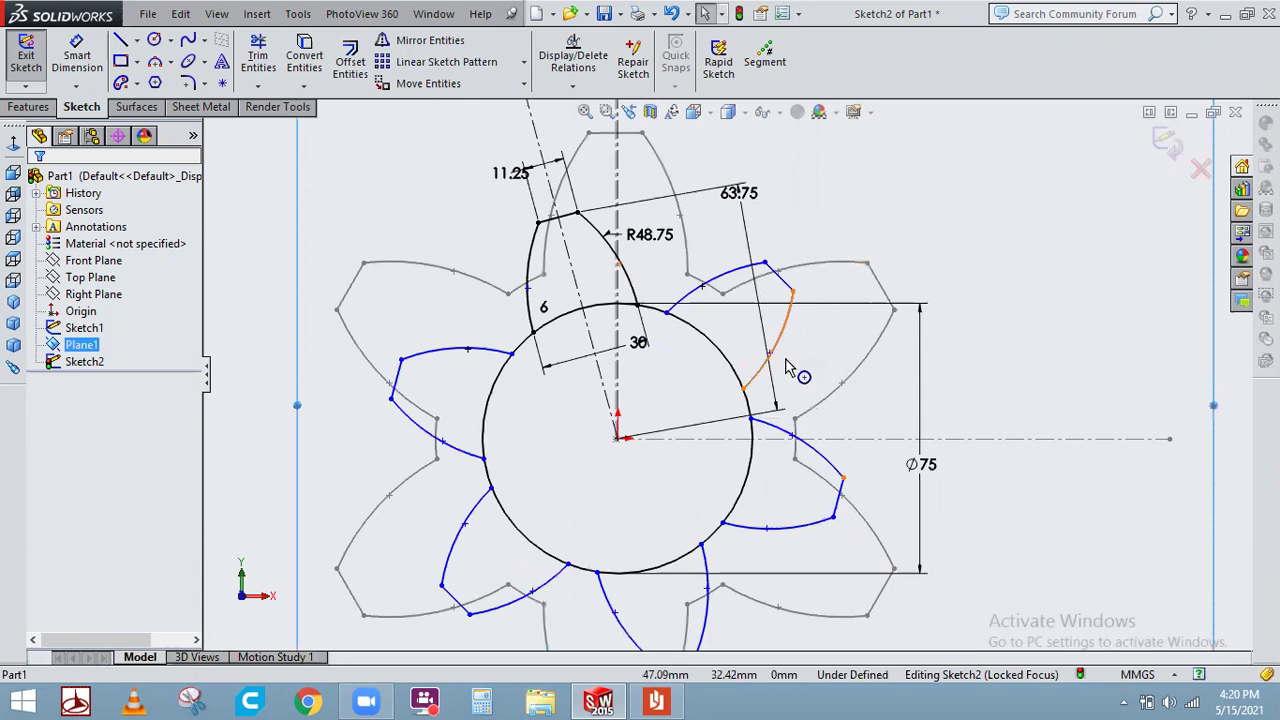
pyautogui.click(787, 368)
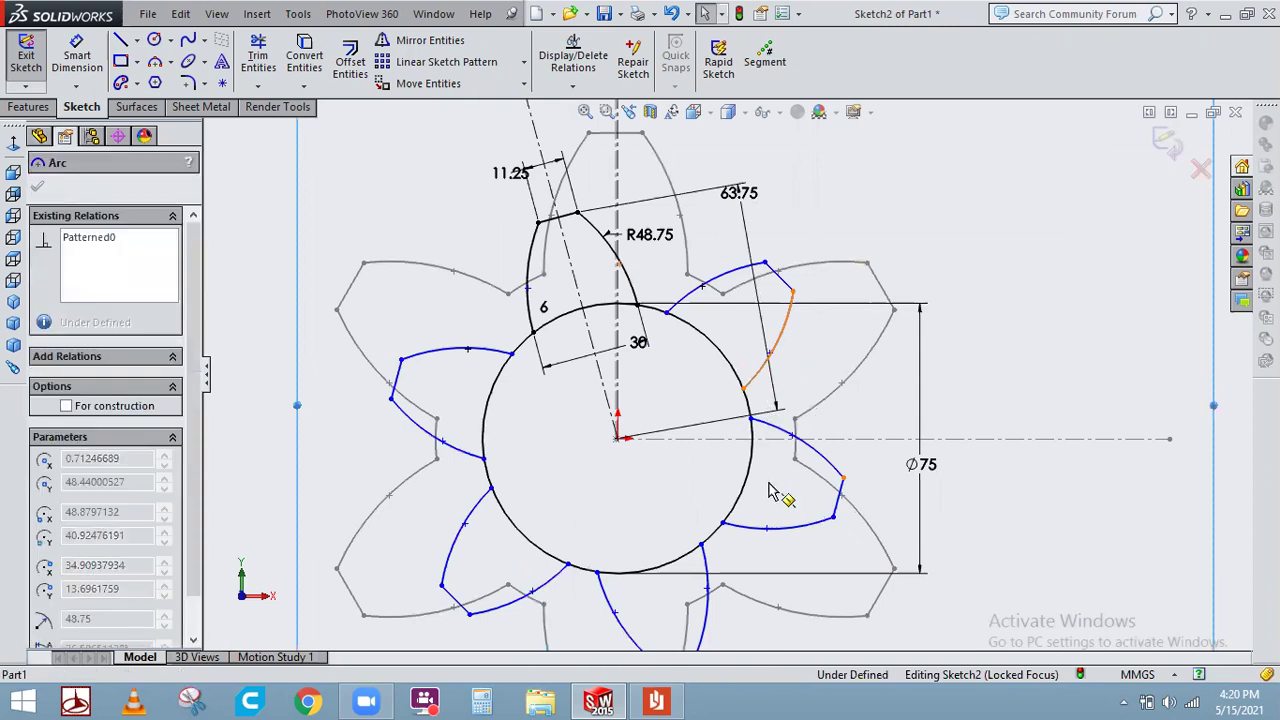
pyautogui.click(786, 283)
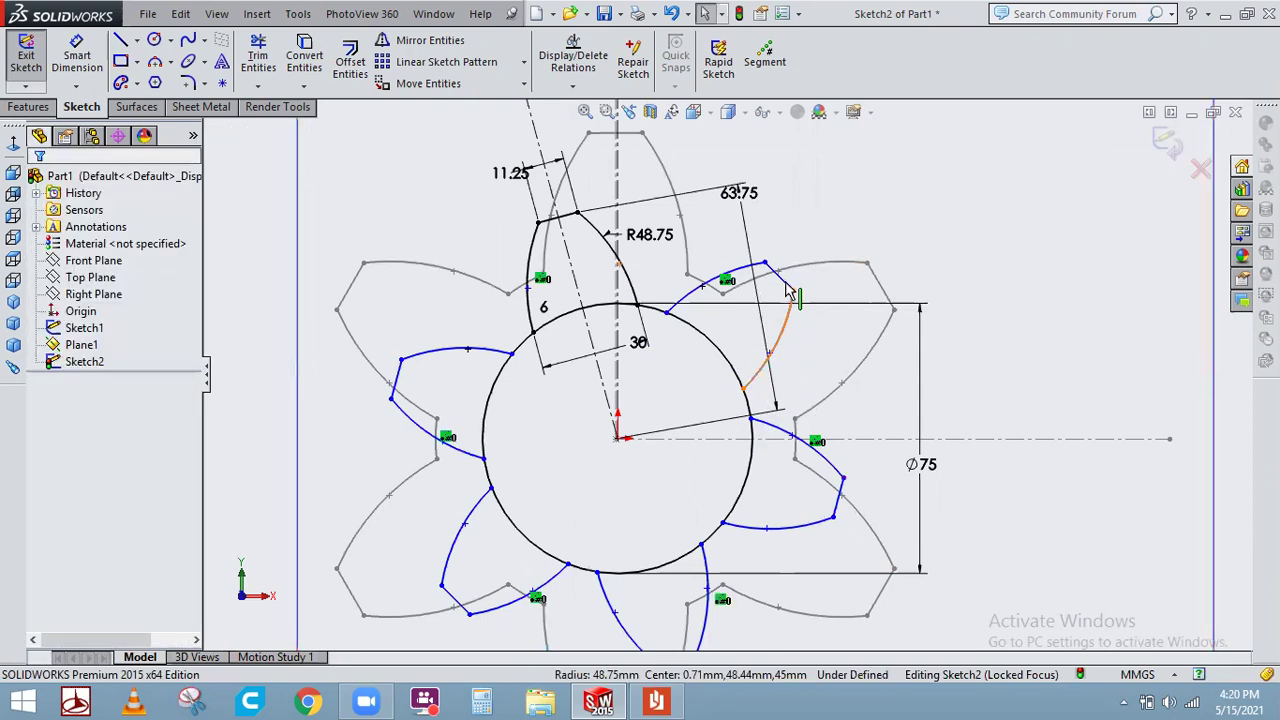
pyautogui.click(787, 290)
pyautogui.moveTo(769, 346); pyautogui.dragTo(795, 347)
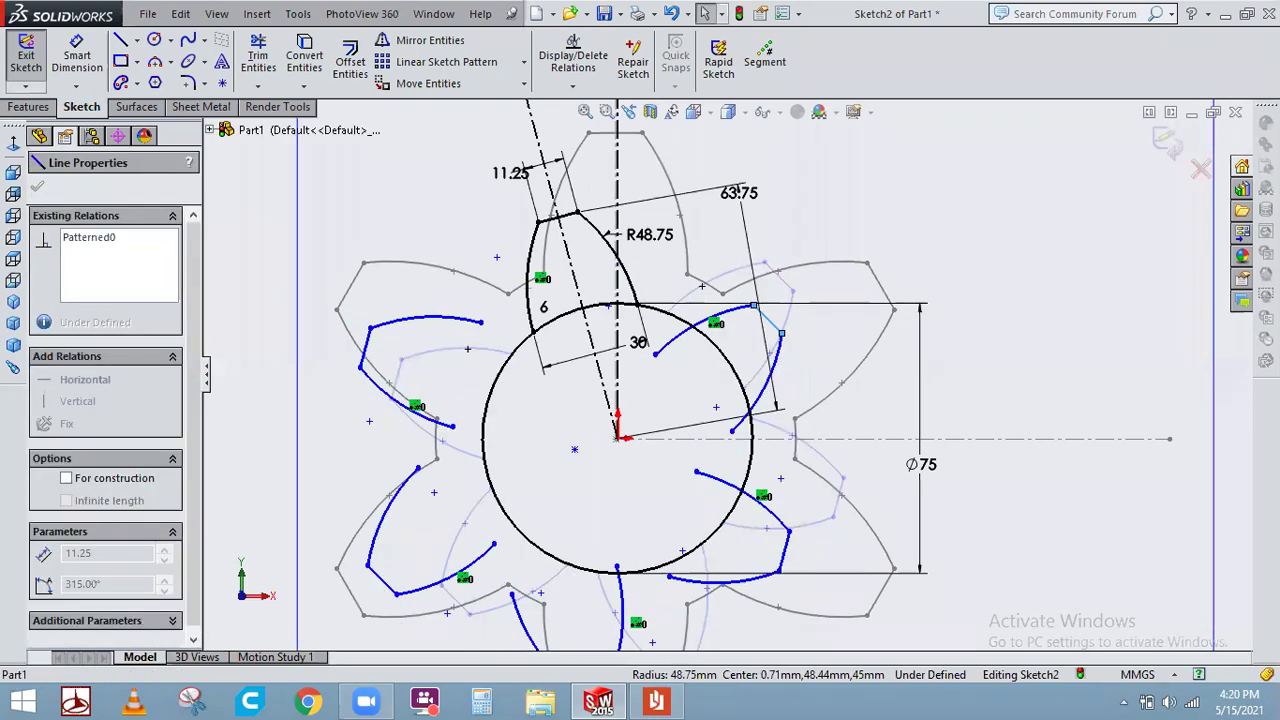
# Make the pattern's center point coincident with the origin
pyautogui.click(590, 465)
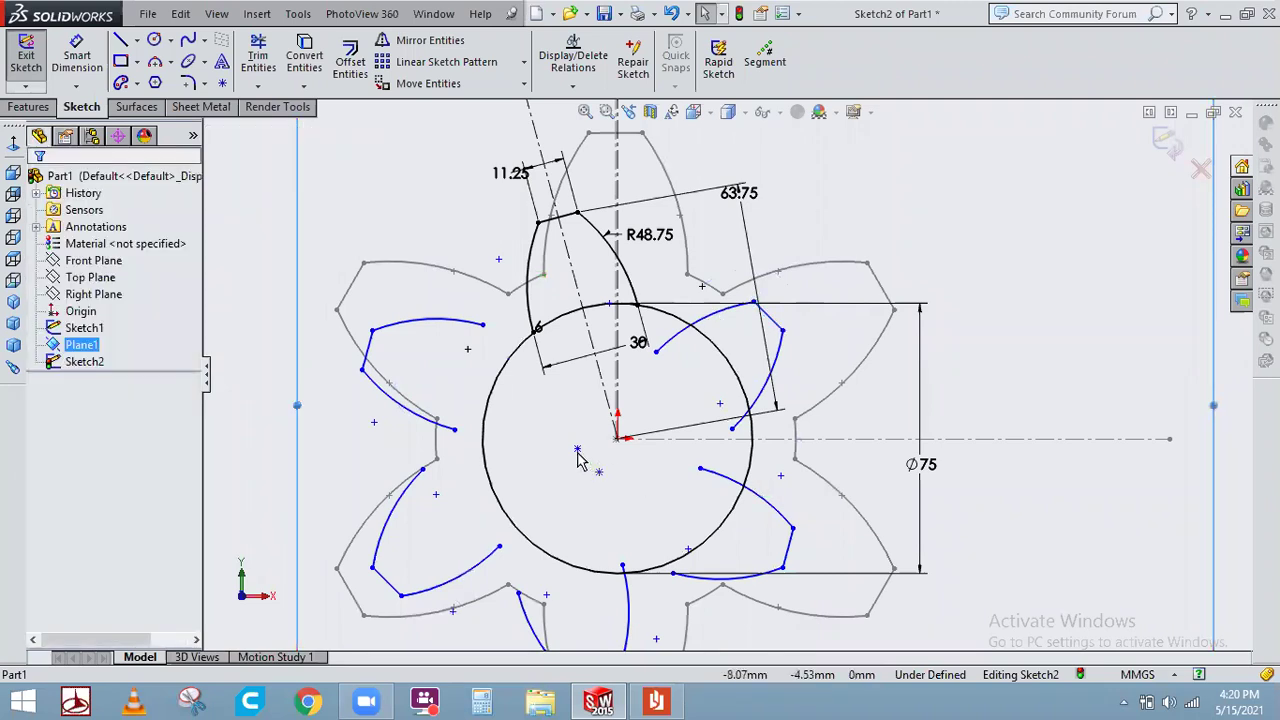
pyautogui.click(619, 449)
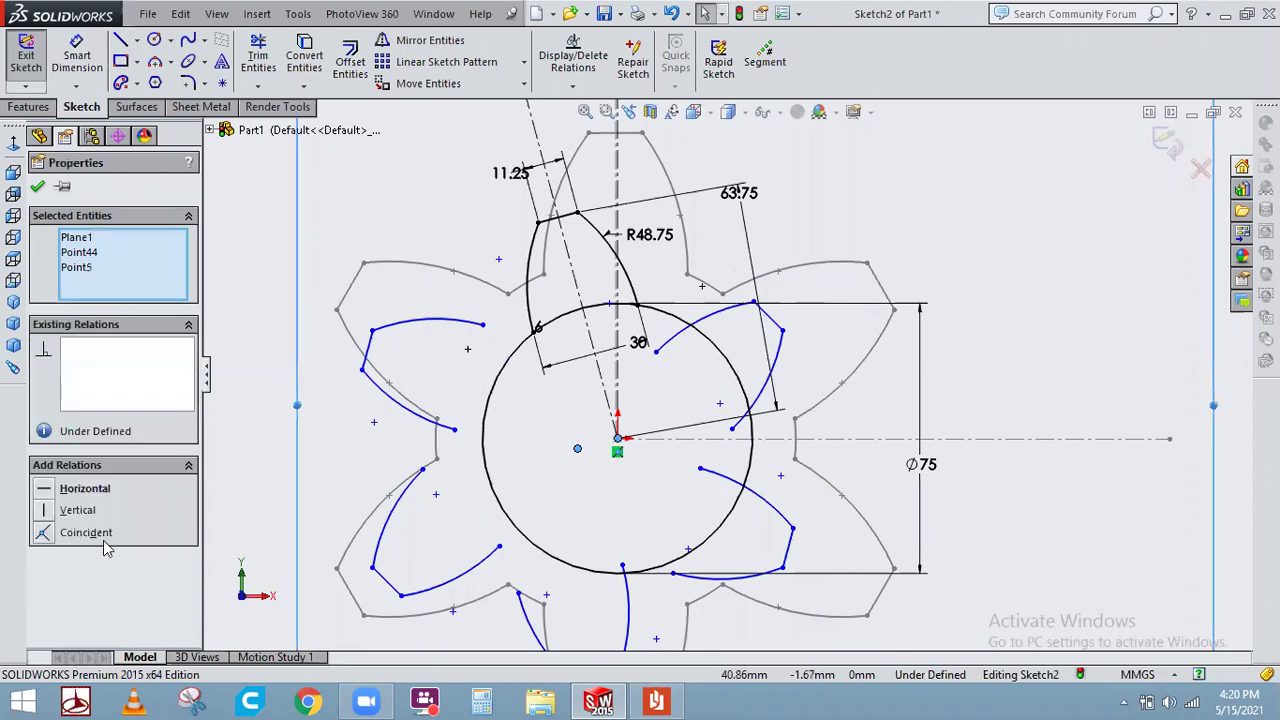
pyautogui.click(100, 536)
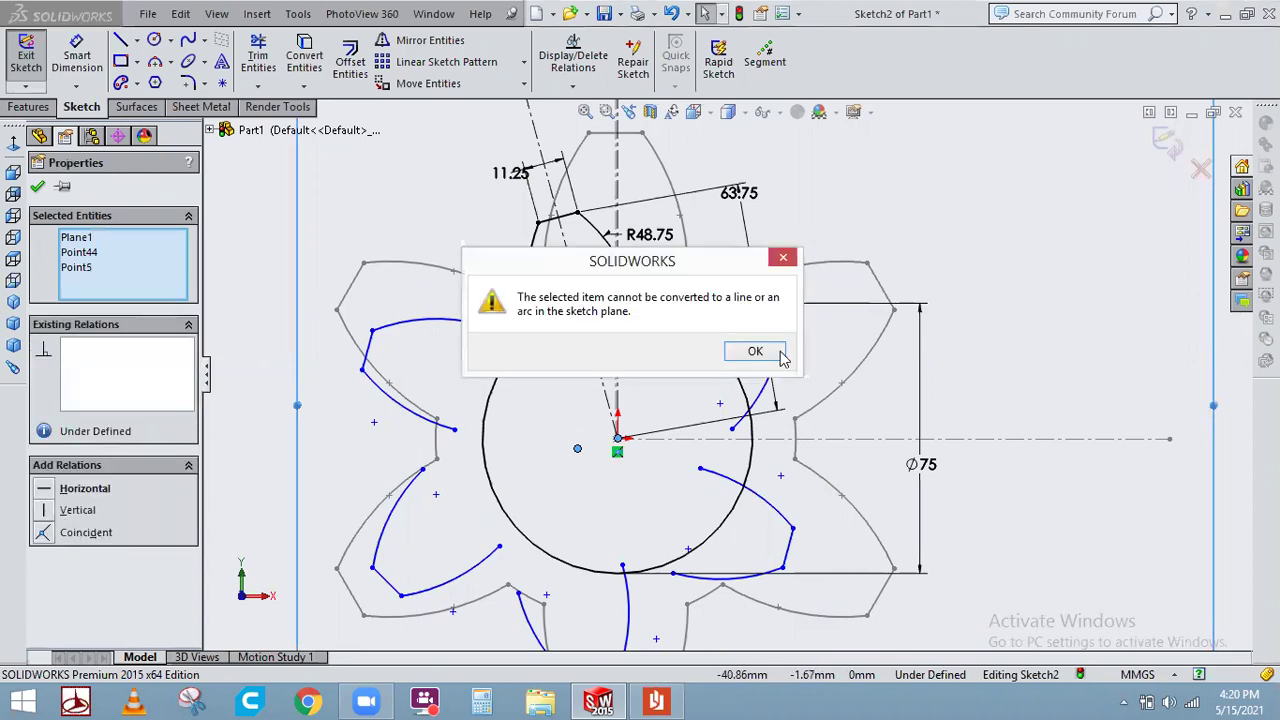
pyautogui.click(755, 352)
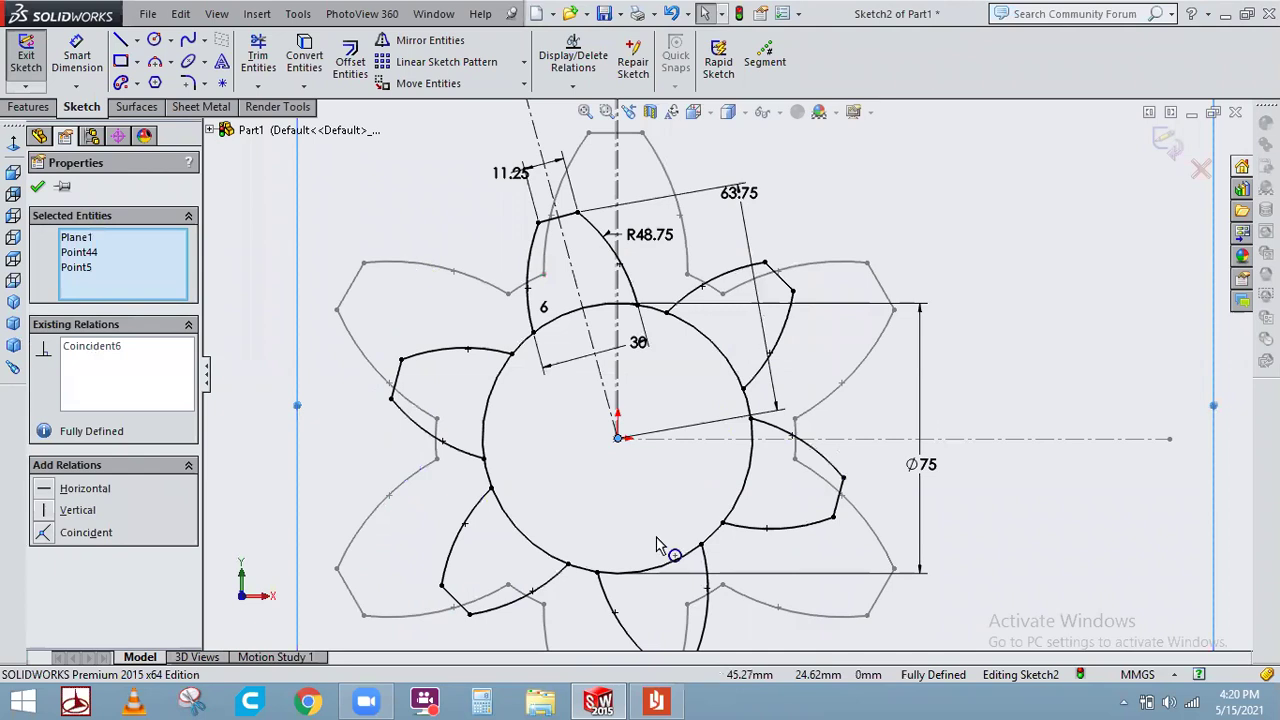
pyautogui.click(335, 199)
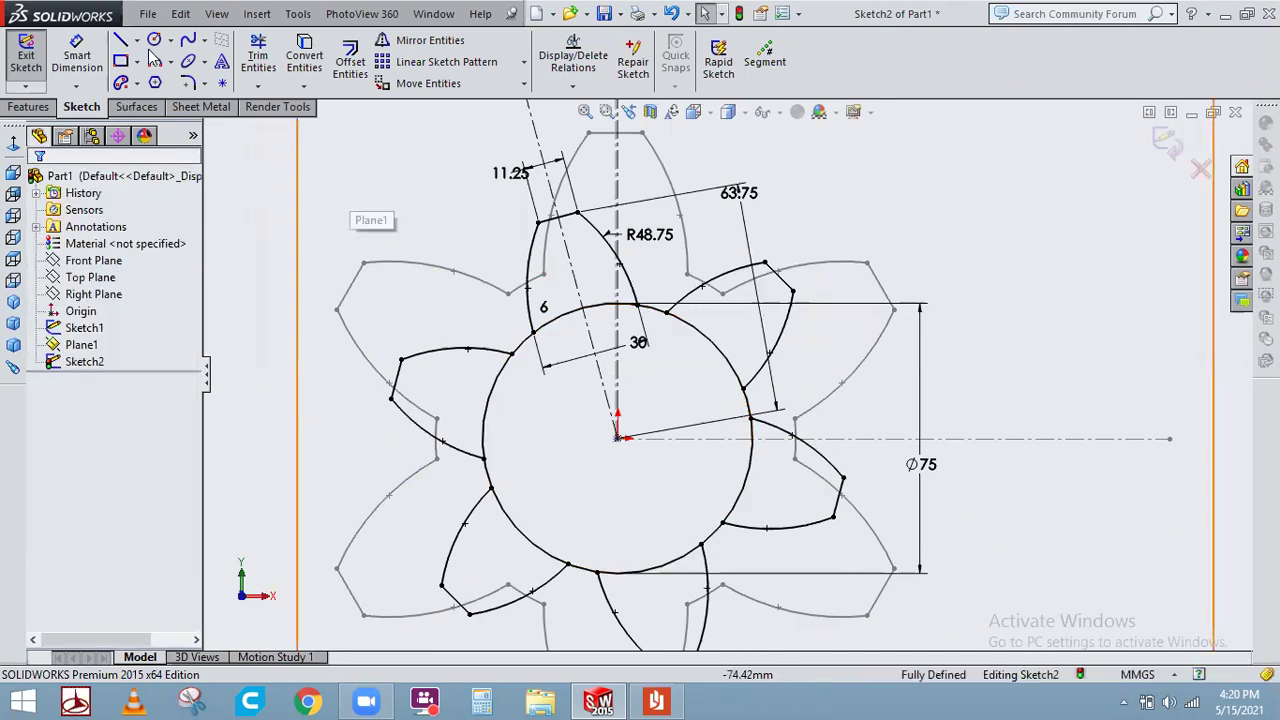
# Trim away the circle segments at the bases of all six teeth to leave one gear outline, and exit the sketch
pyautogui.click(265, 62)
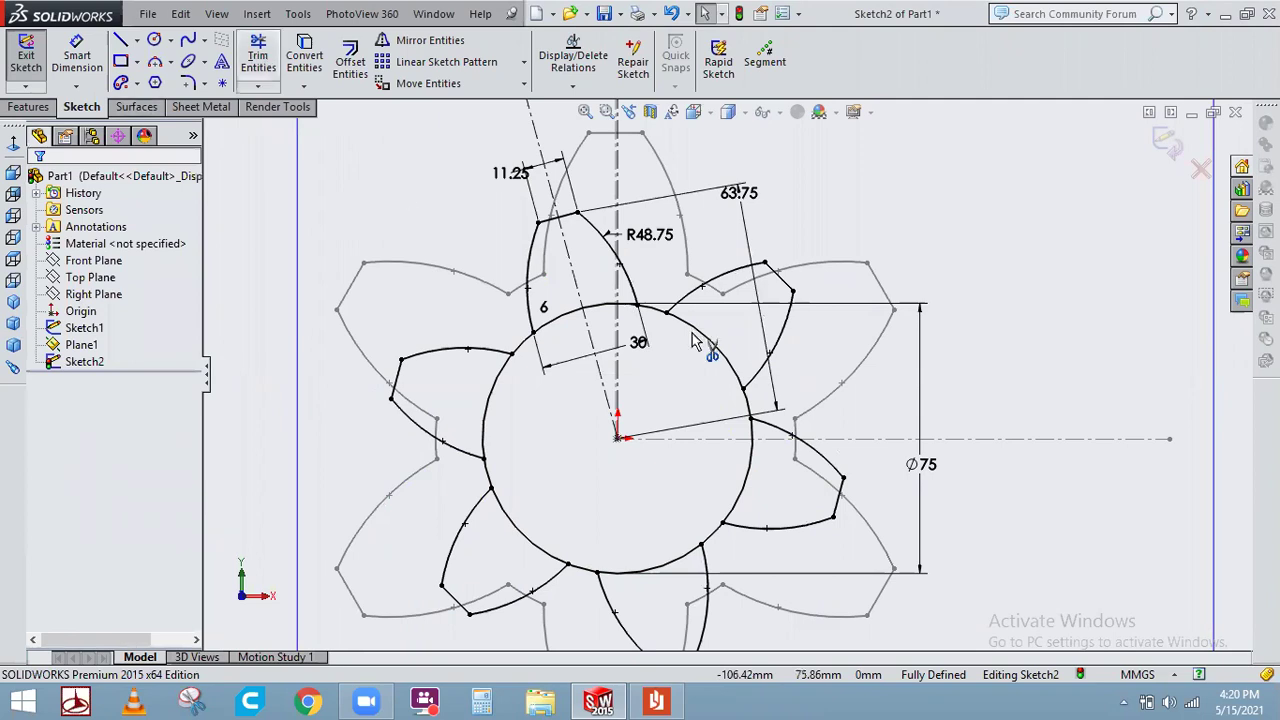
pyautogui.click(747, 457)
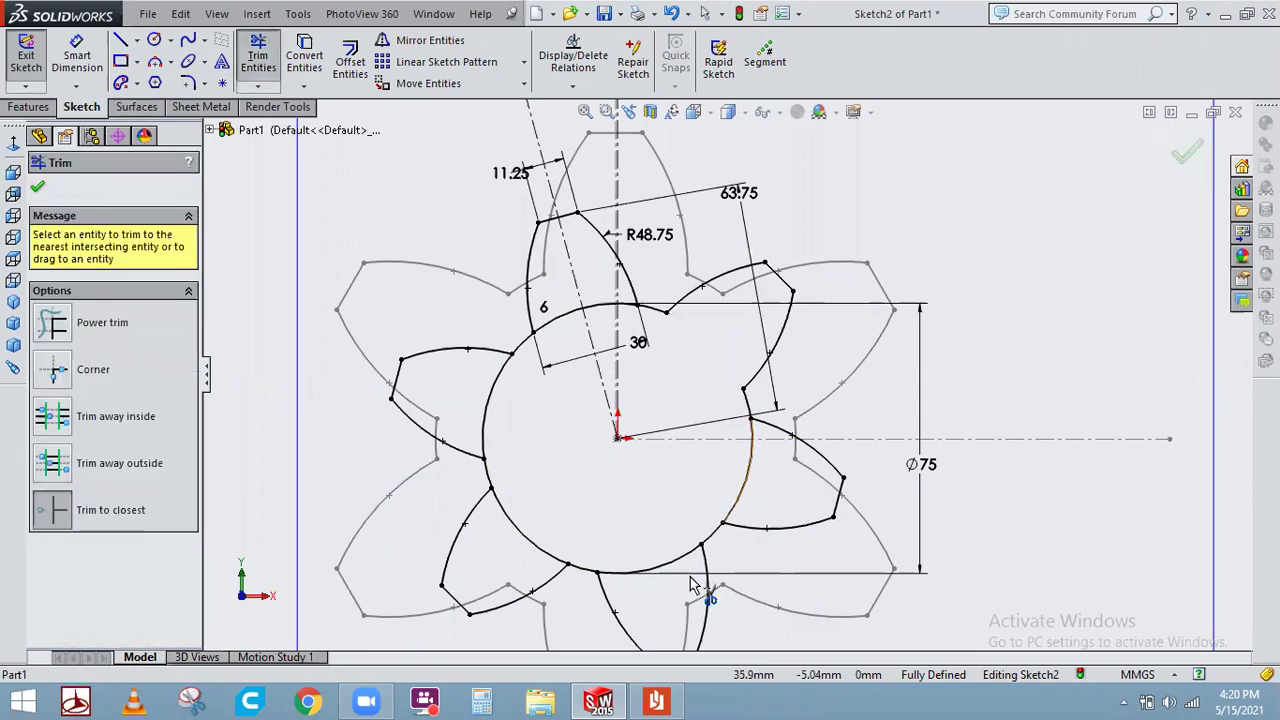
pyautogui.click(560, 566)
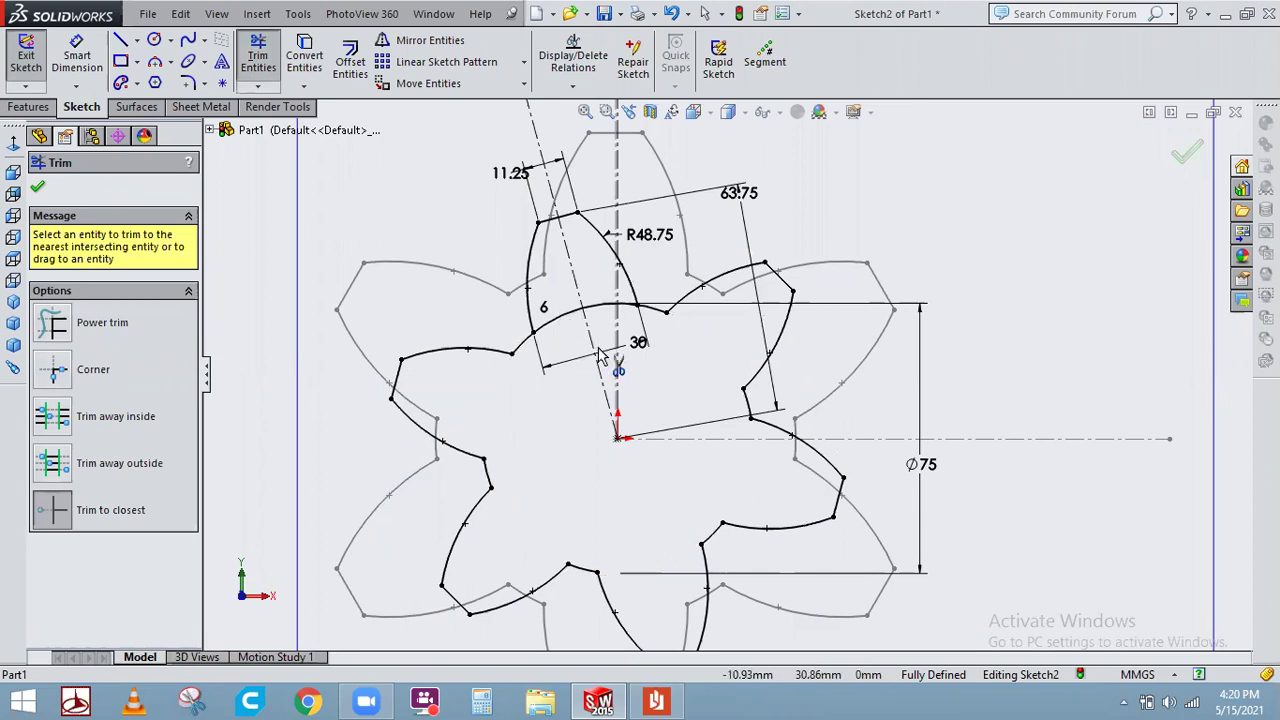
pyautogui.scroll(-3, 611, 356)
pyautogui.click(698, 325)
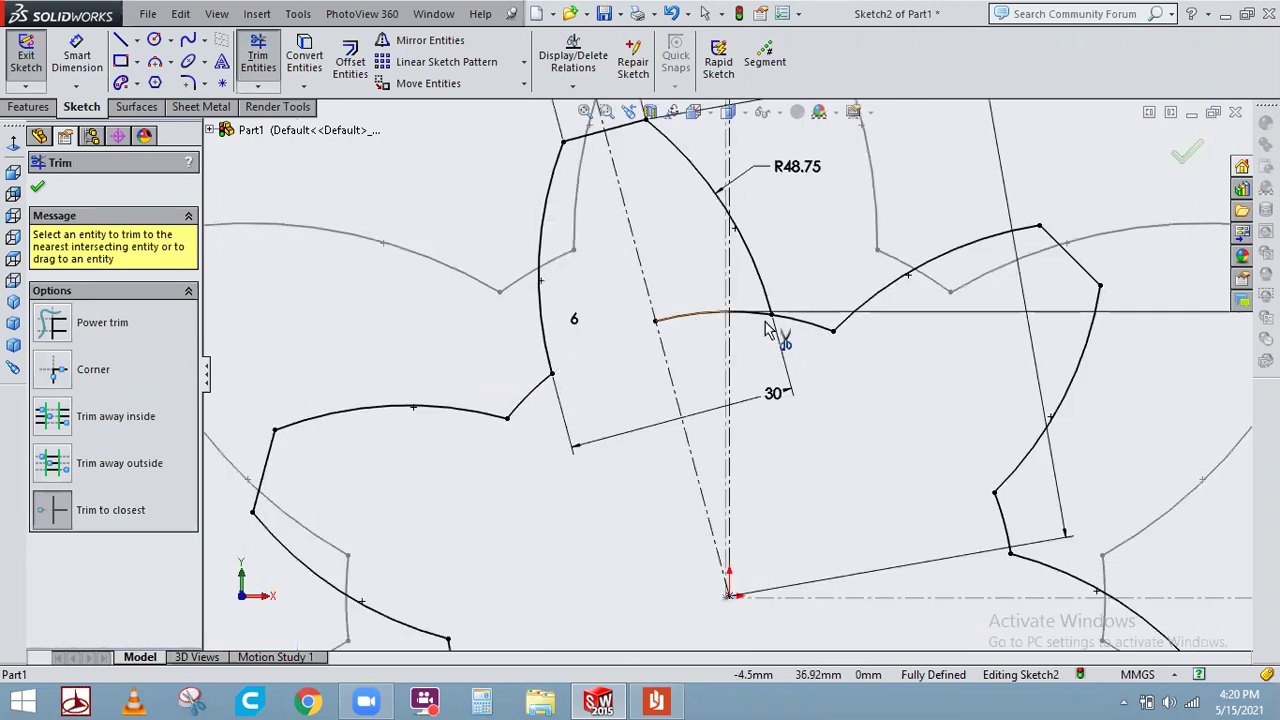
pyautogui.scroll(-2, 745, 335)
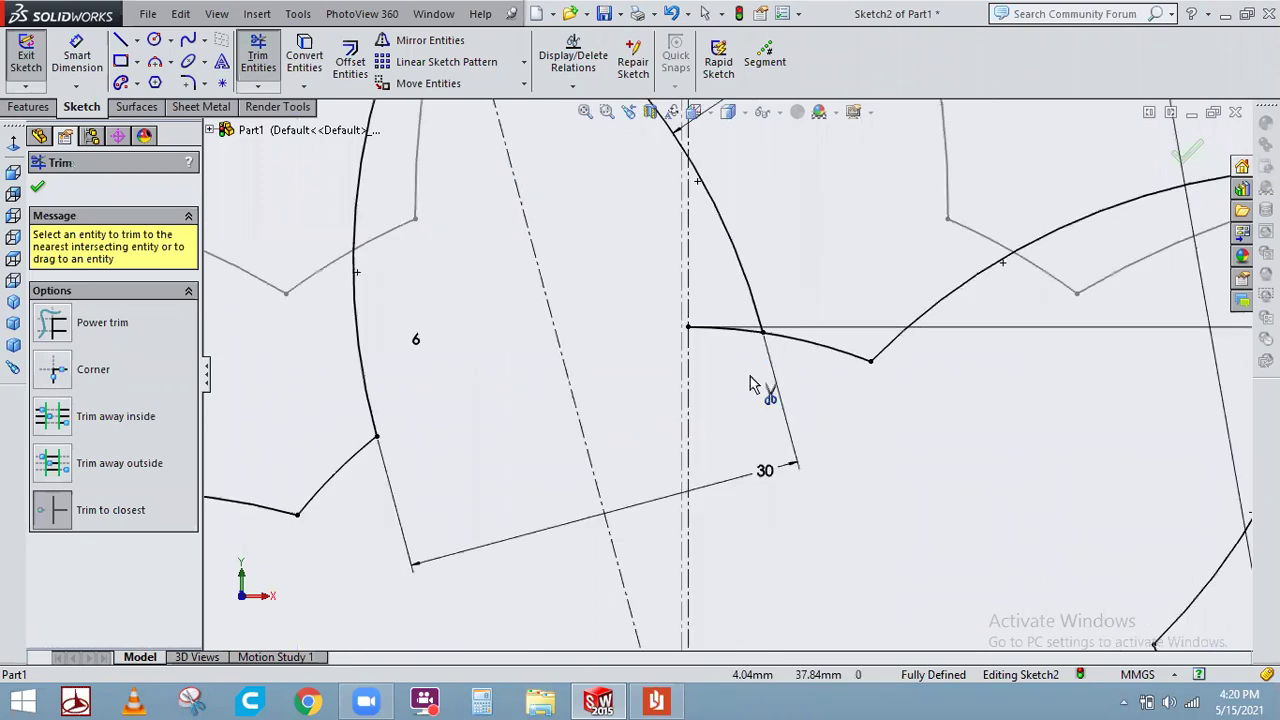
pyautogui.scroll(2, 744, 384)
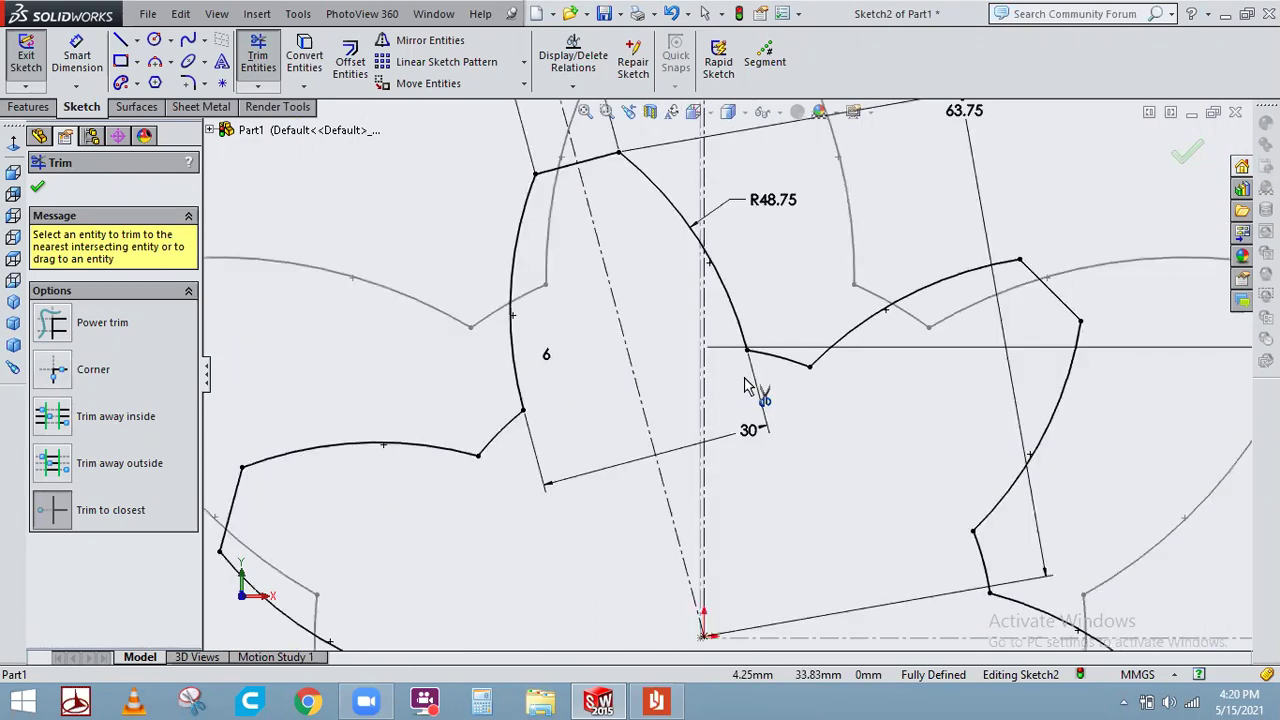
pyautogui.scroll(2, 744, 387)
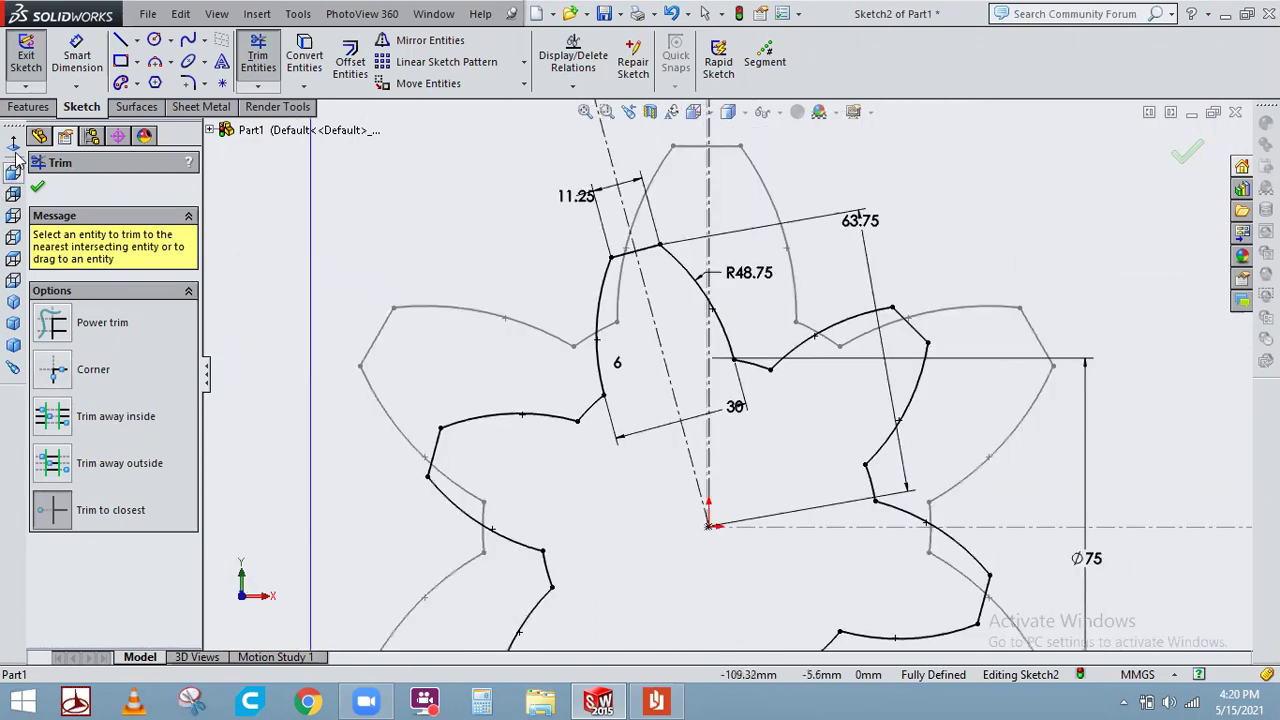
pyautogui.hotkey('ctrl', '1')
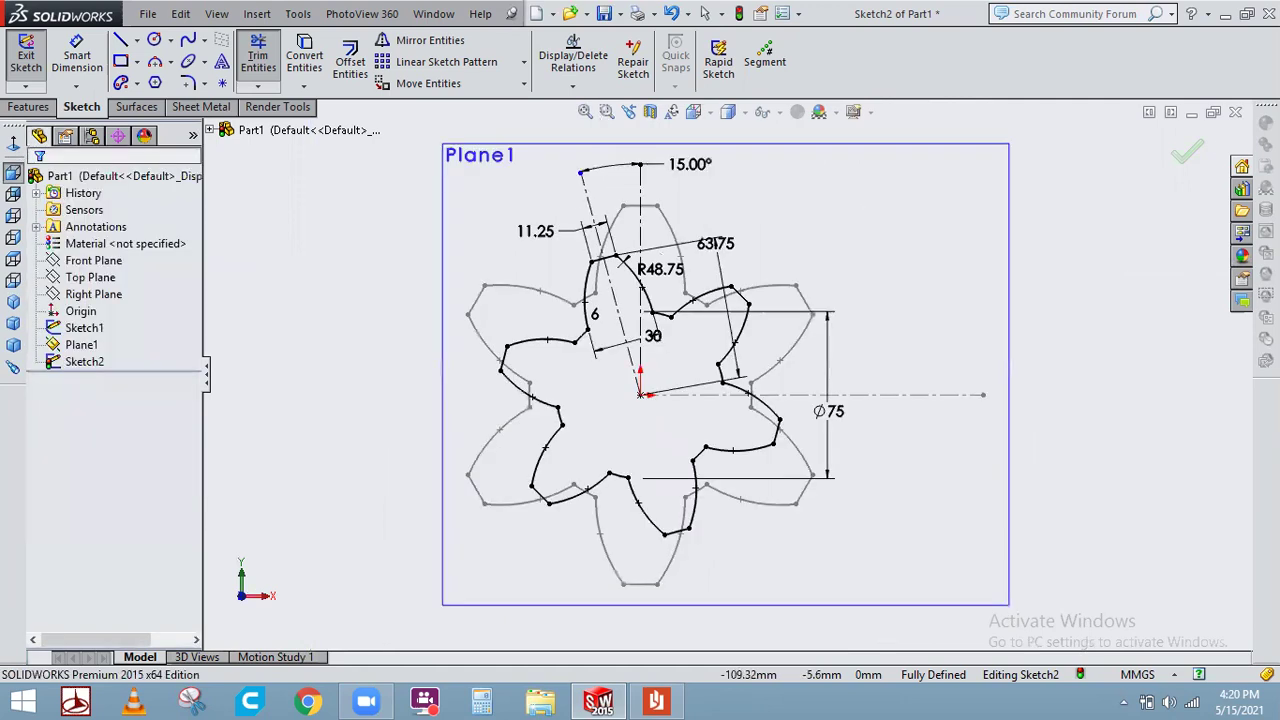
pyautogui.click(1185, 142)
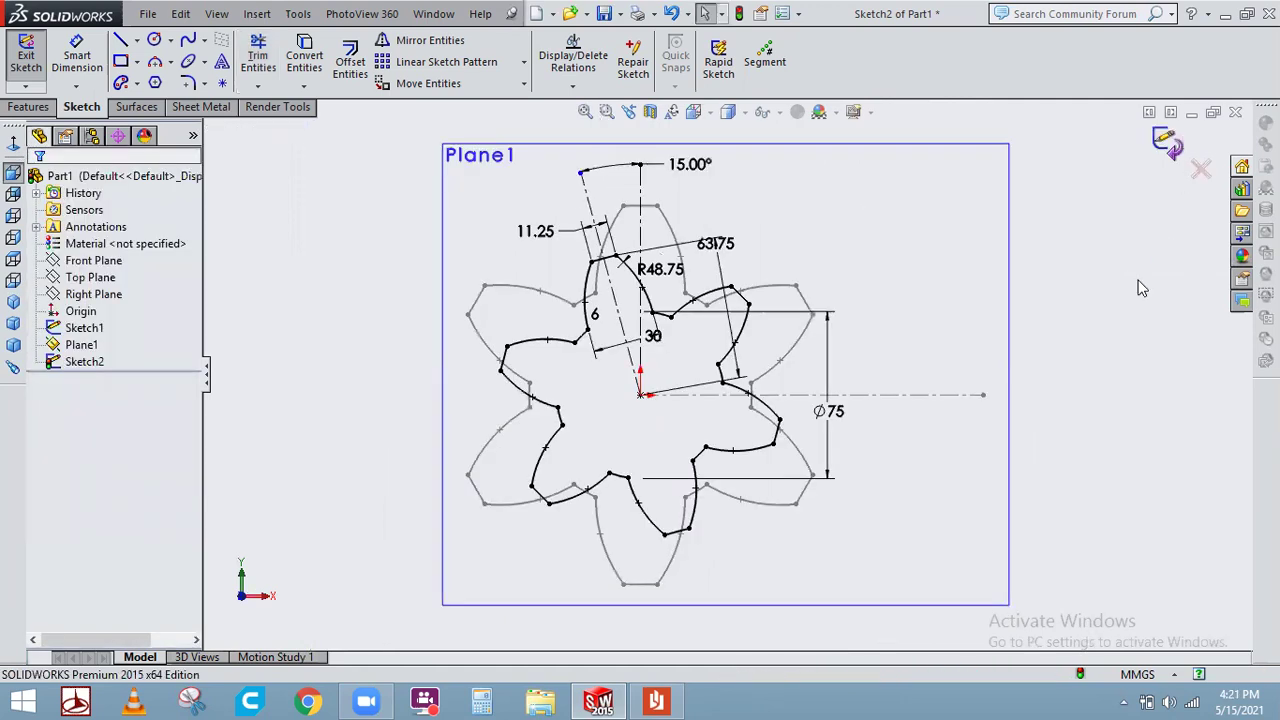
pyautogui.click(857, 249)
# Create a reference plane offset 95 mm from the Front Plane and start a new sketch on it
pyautogui.moveTo(857, 249)
pyautogui.mouseDown(button='middle')
pyautogui.moveTo(742, 395)
pyautogui.moveTo(777, 374)
pyautogui.moveTo(808, 380)
pyautogui.moveTo(697, 512)
pyautogui.mouseUp(button='middle')
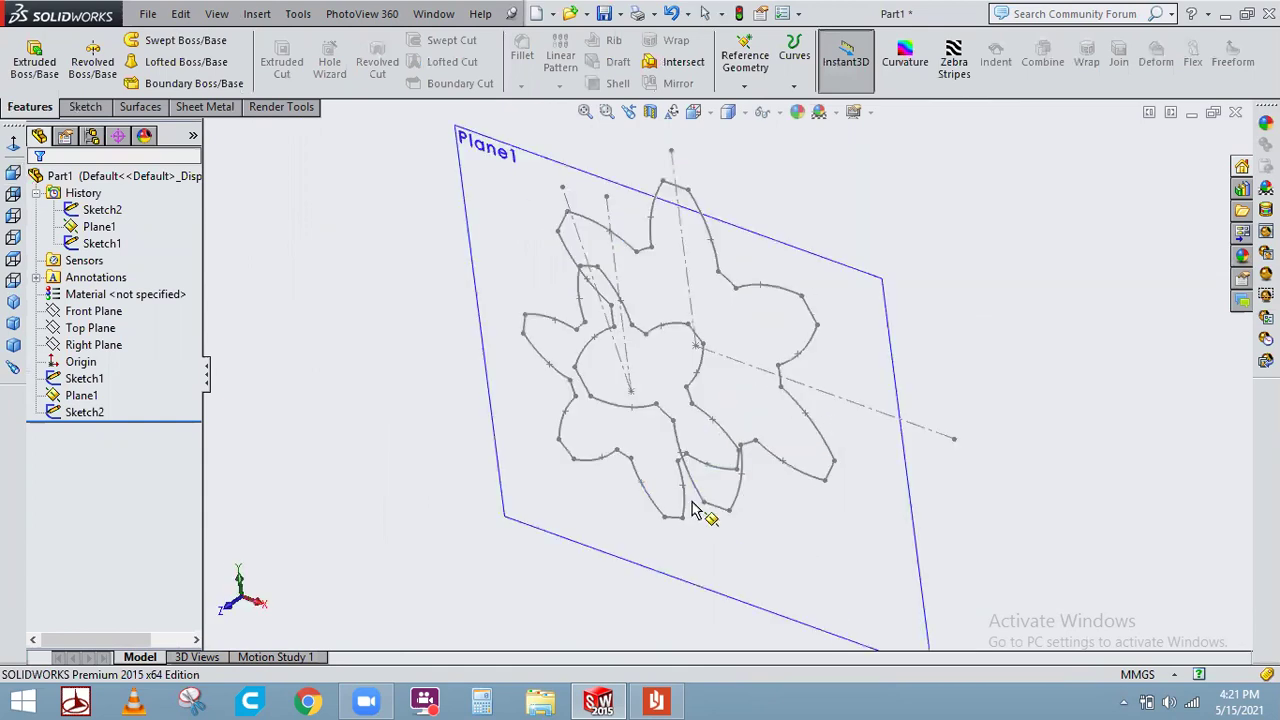
pyautogui.moveTo(540, 489)
pyautogui.mouseDown(button='middle')
pyautogui.moveTo(534, 514)
pyautogui.moveTo(528, 505)
pyautogui.mouseUp(button='middle')
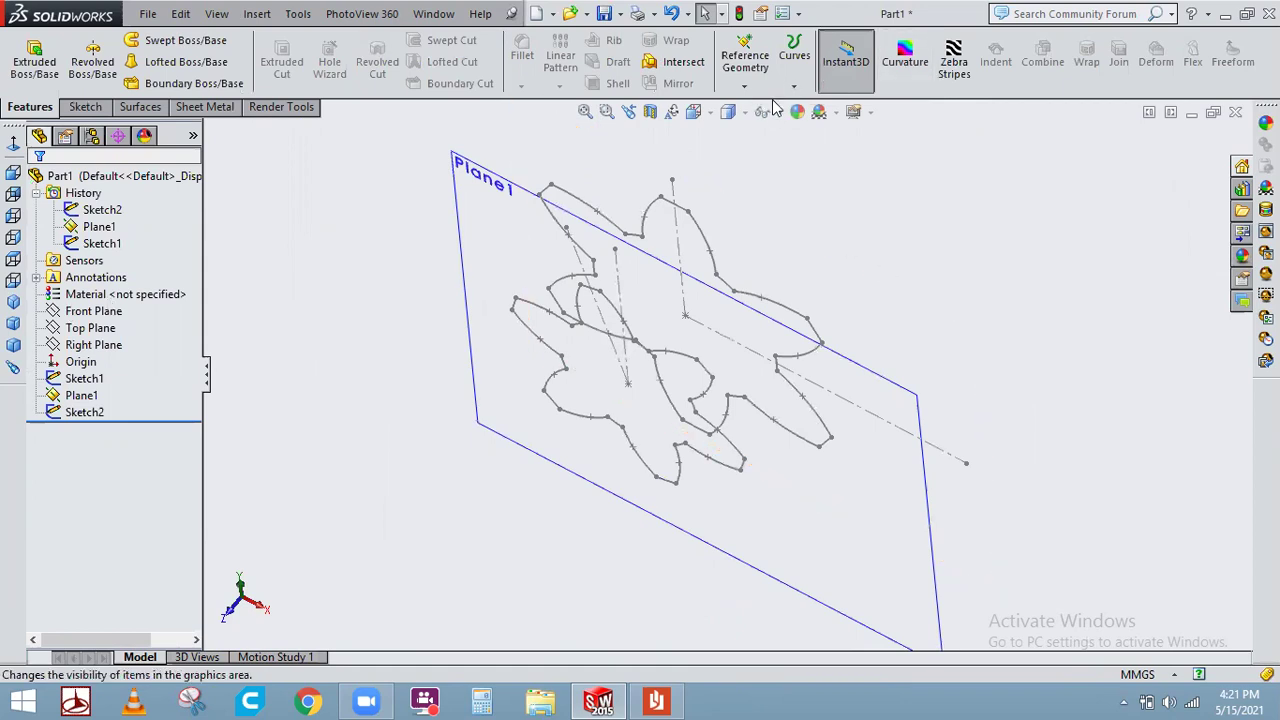
pyautogui.click(744, 86)
pyautogui.click(642, 188)
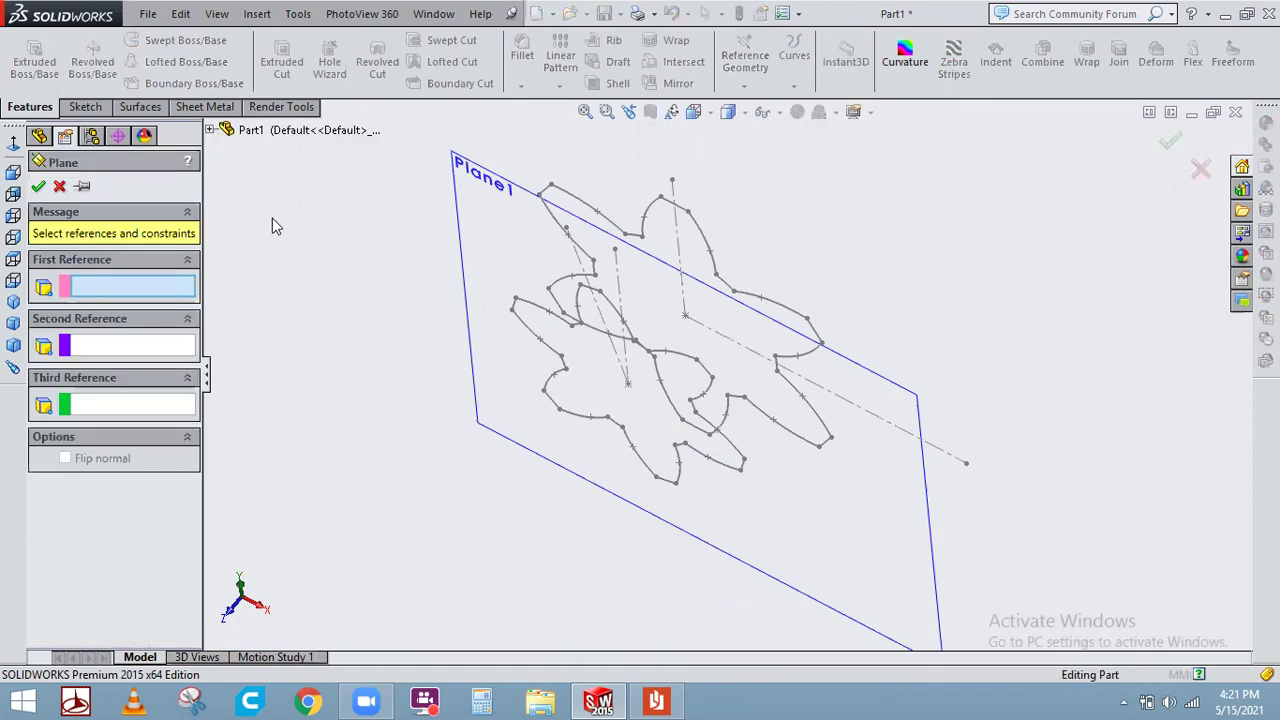
pyautogui.click(676, 365)
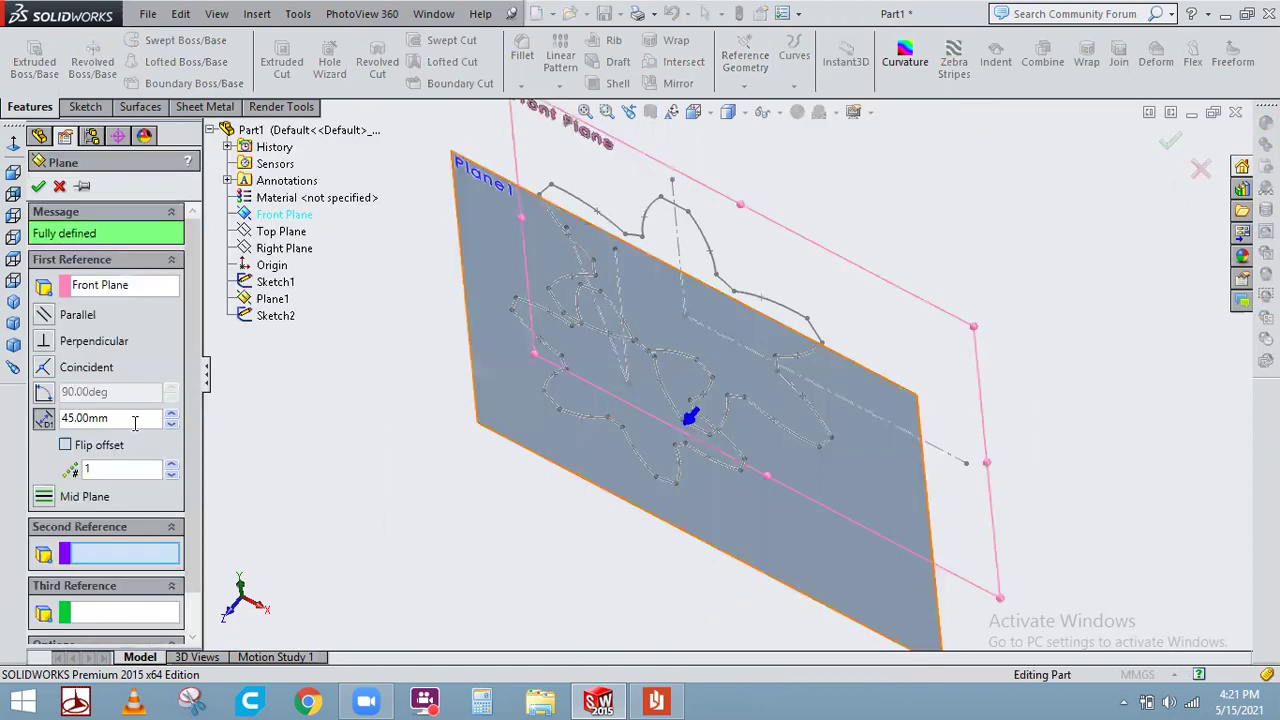
pyautogui.moveTo(110, 418); pyautogui.dragTo(1, 441)
pyautogui.write('95')
pyautogui.press('Return')
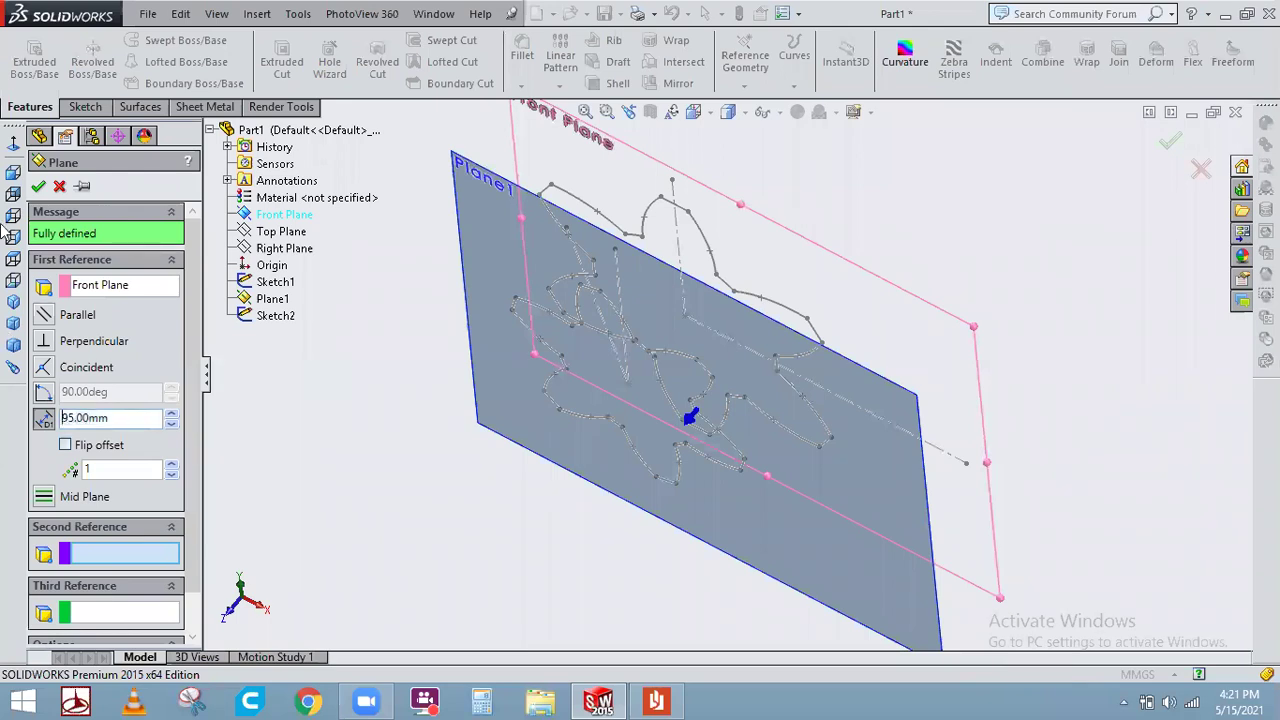
pyautogui.click(38, 188)
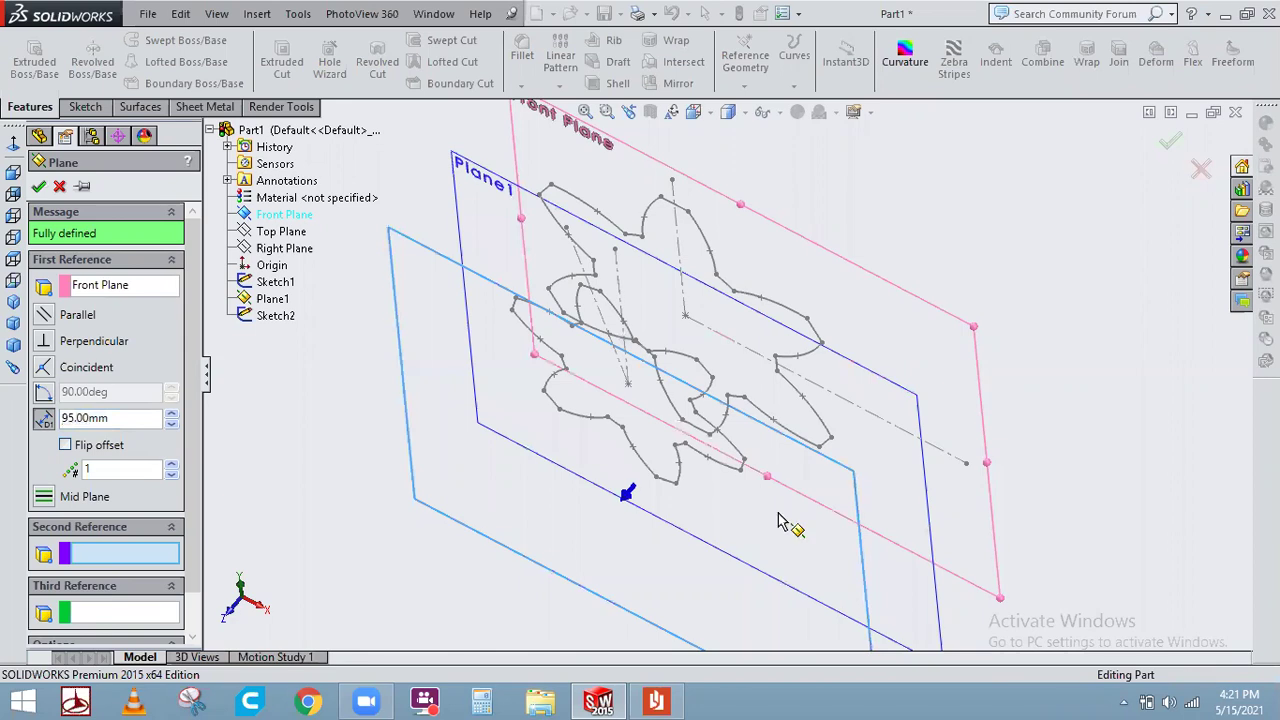
pyautogui.click(505, 300)
pyautogui.click(507, 293)
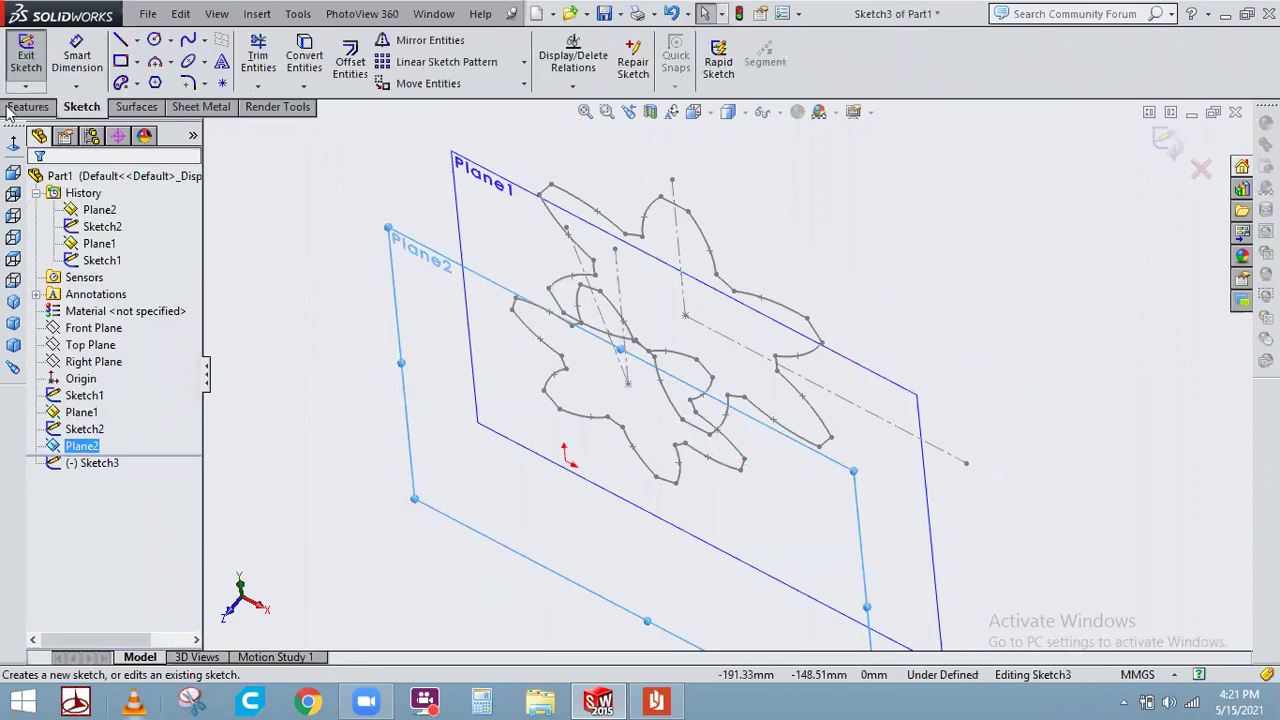
# Sketch a vertical construction line from the origin up to the top endpoint of the existing vertical centerline
pyautogui.hotkey('ctrl', '8')
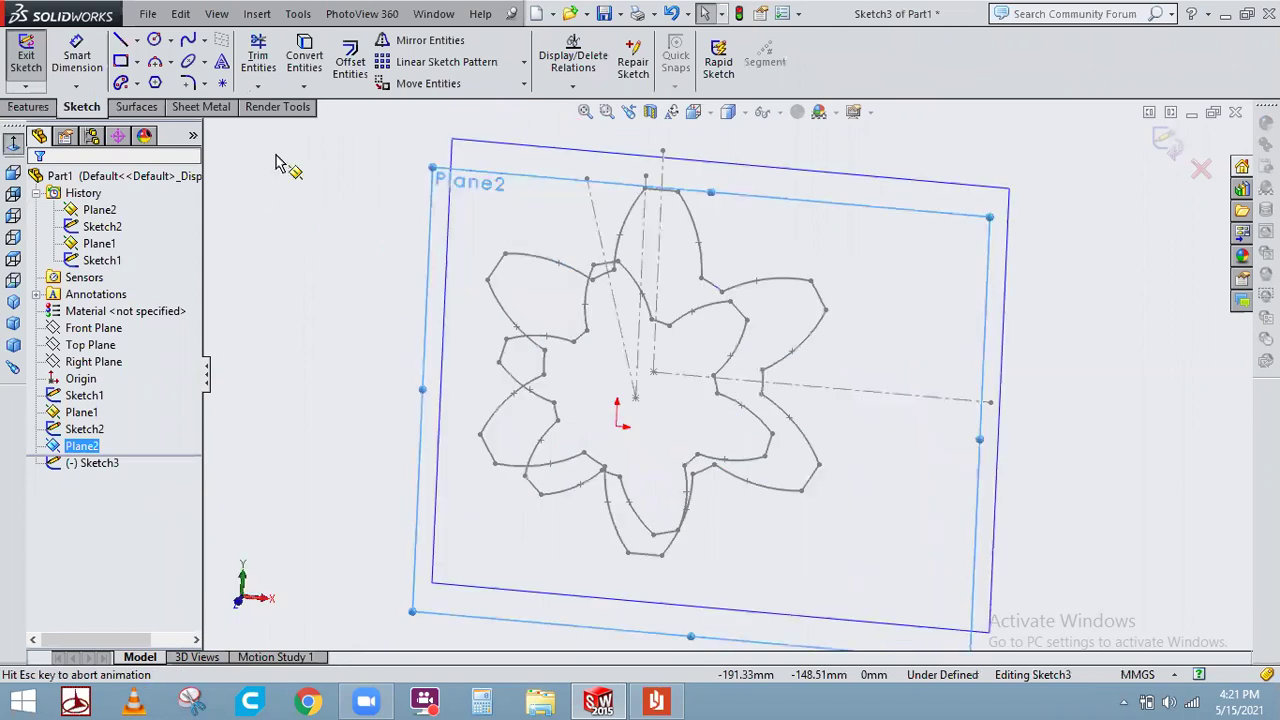
pyautogui.press('l')
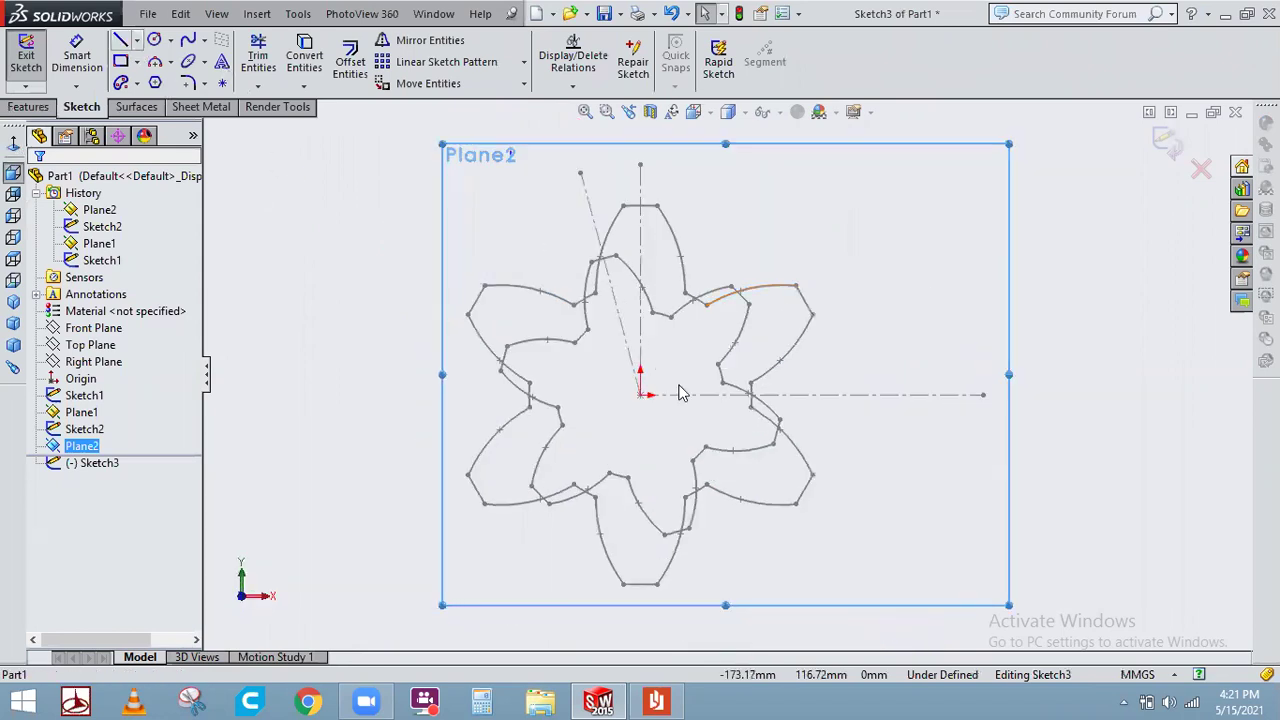
pyautogui.click(641, 395)
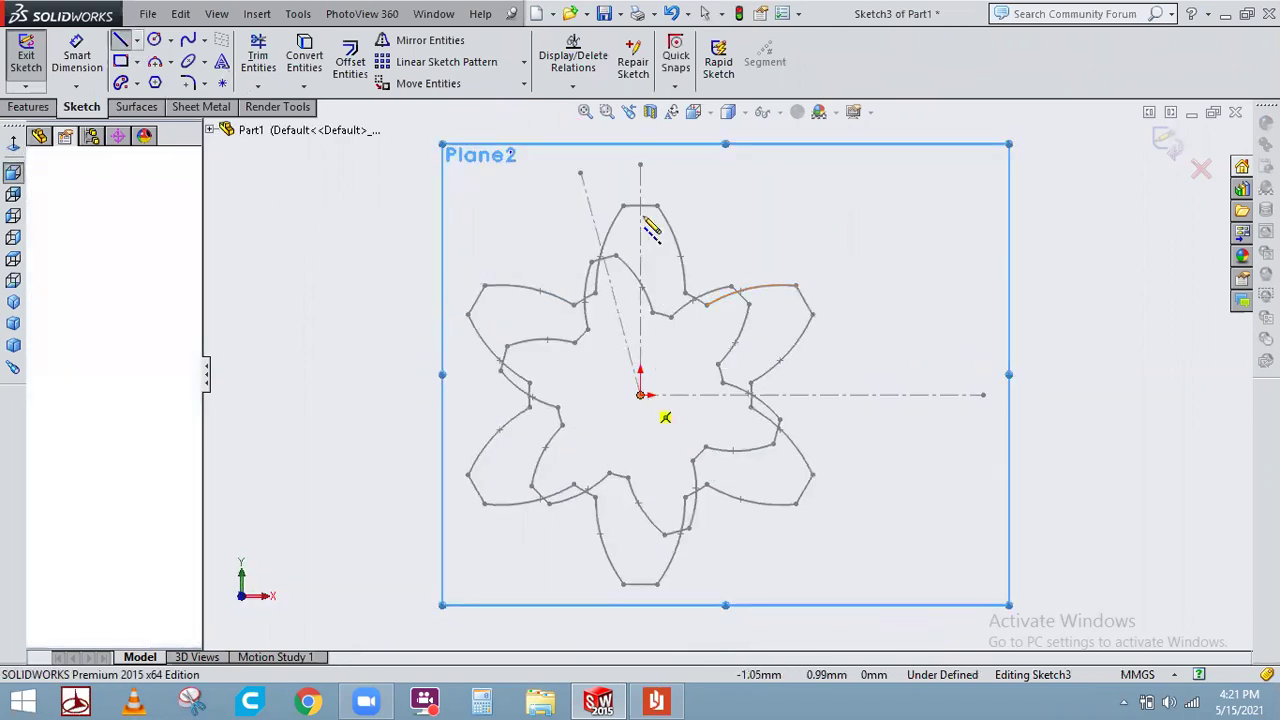
pyautogui.click(640, 166)
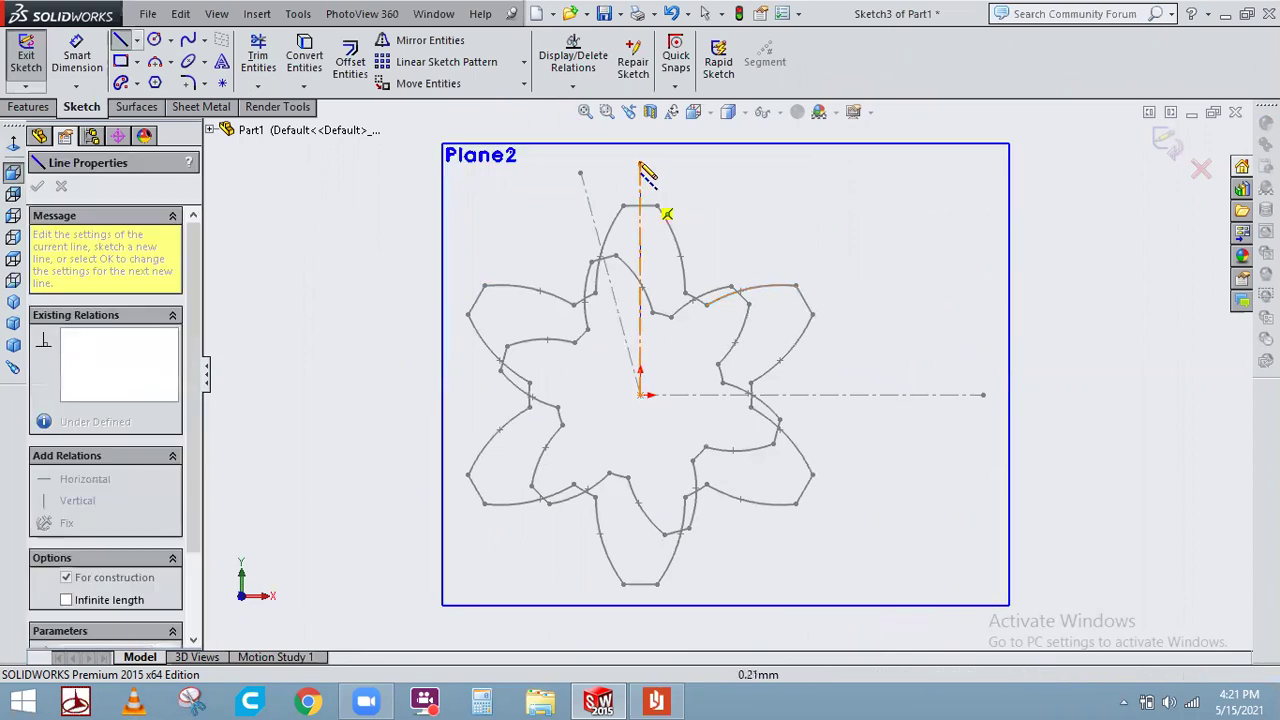
pyautogui.rightClick(840, 249)
pyautogui.click(872, 250)
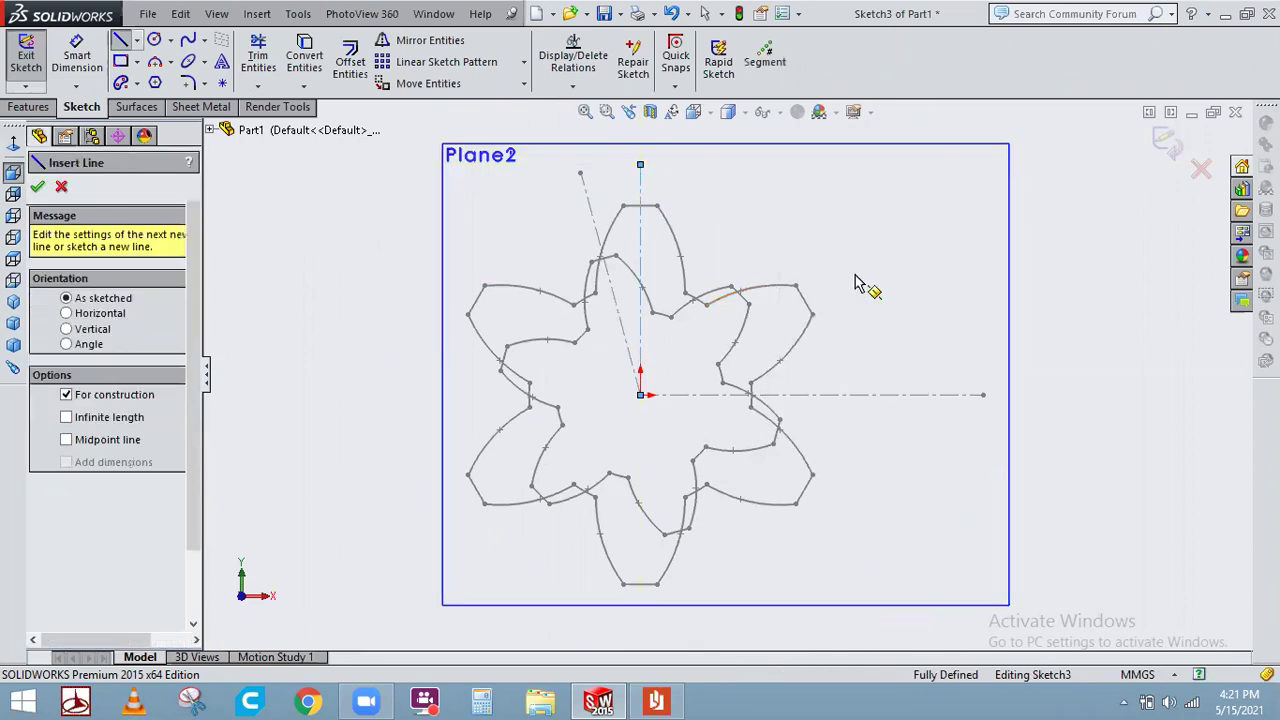
pyautogui.press('Escape')
# Sketch a second construction line about 106 mm long from the origin, slanting up to the left past the earlier inclined centerline
pyautogui.click(138, 41)
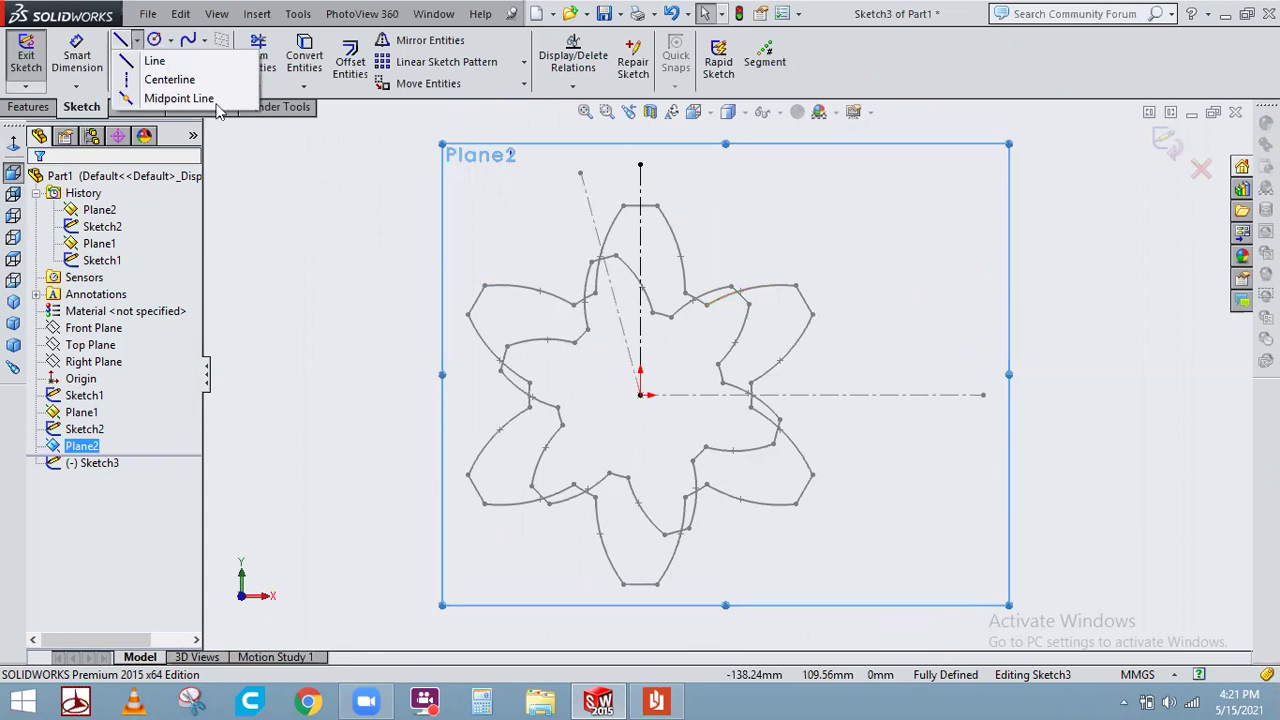
pyautogui.click(169, 79)
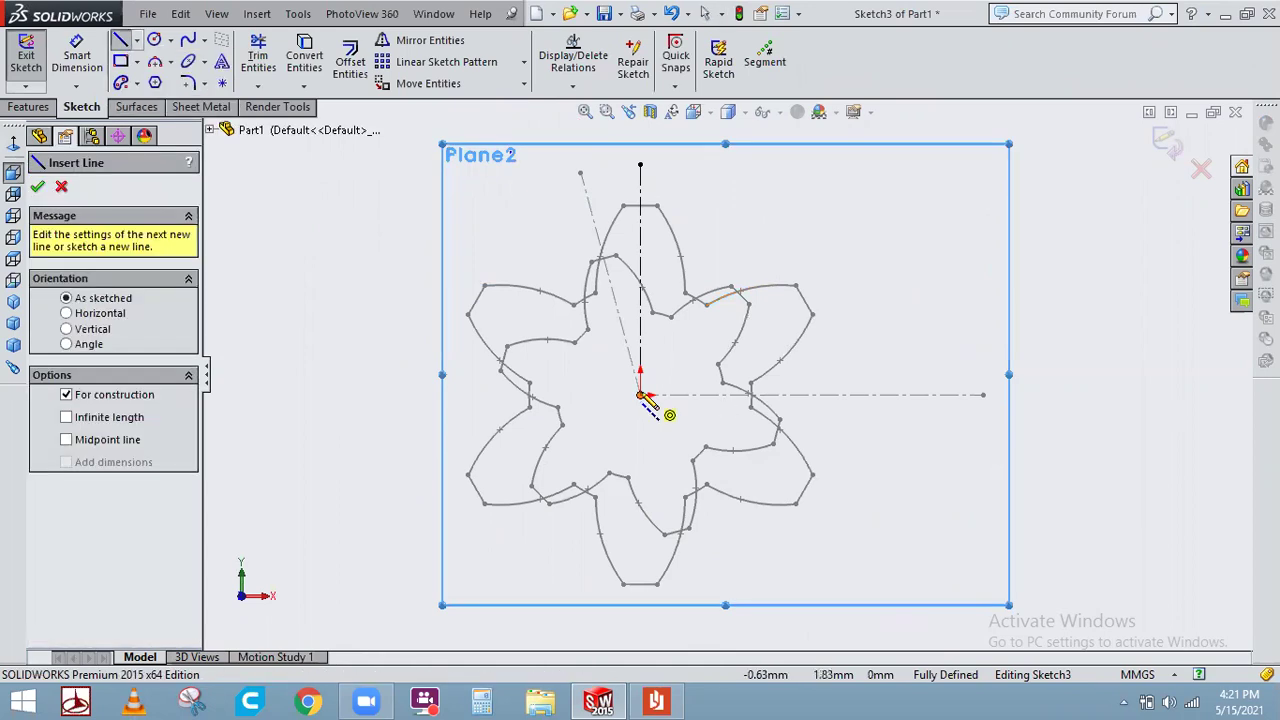
pyautogui.click(505, 221)
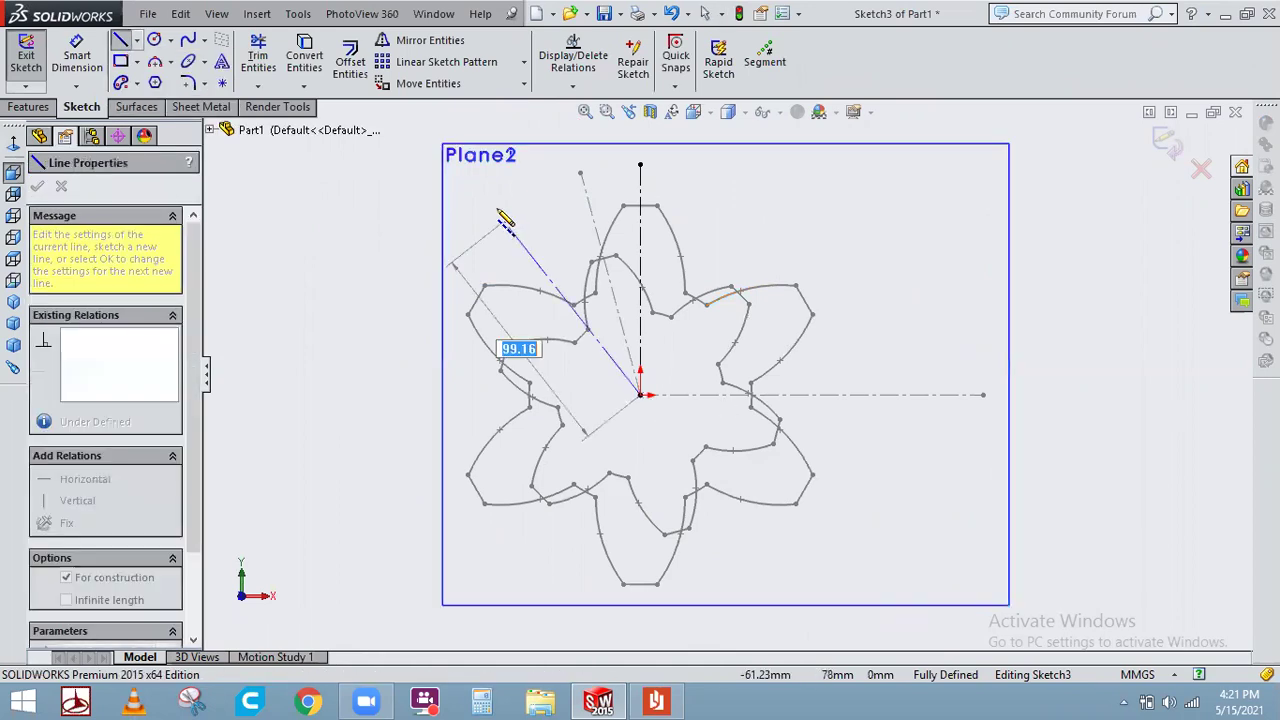
pyautogui.click(498, 208)
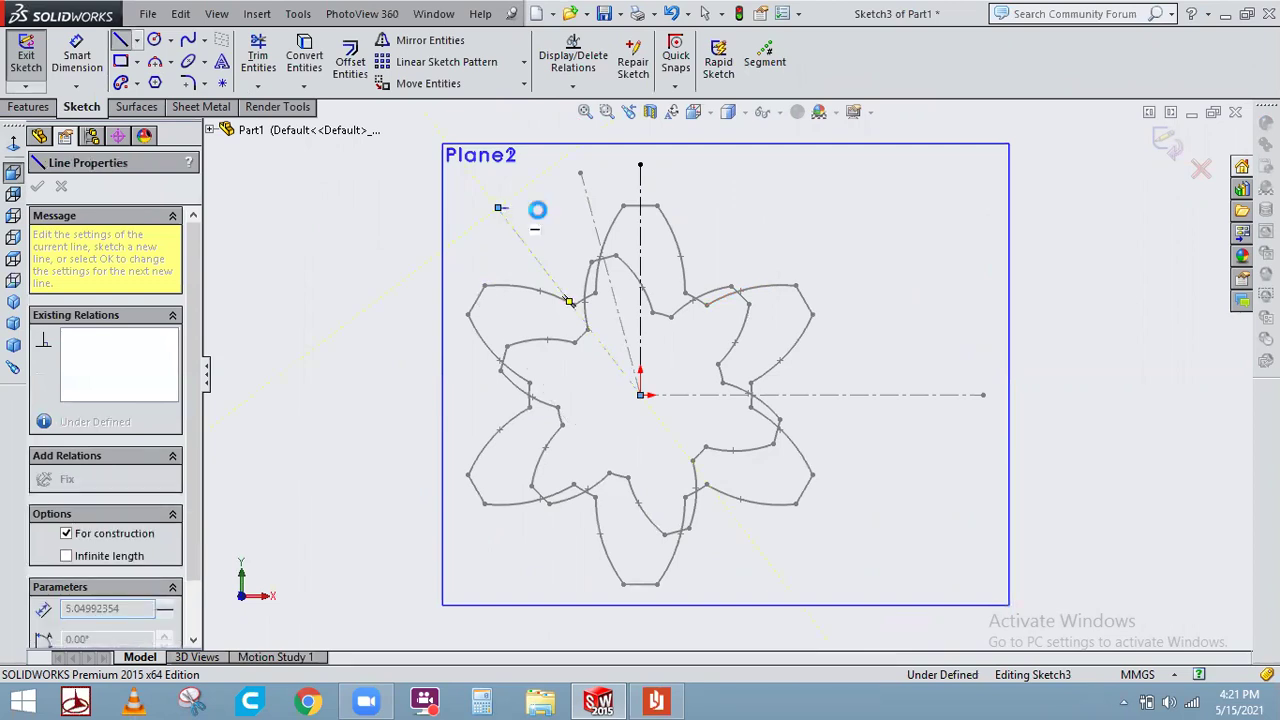
pyautogui.press('Escape')
pyautogui.click(62, 56)
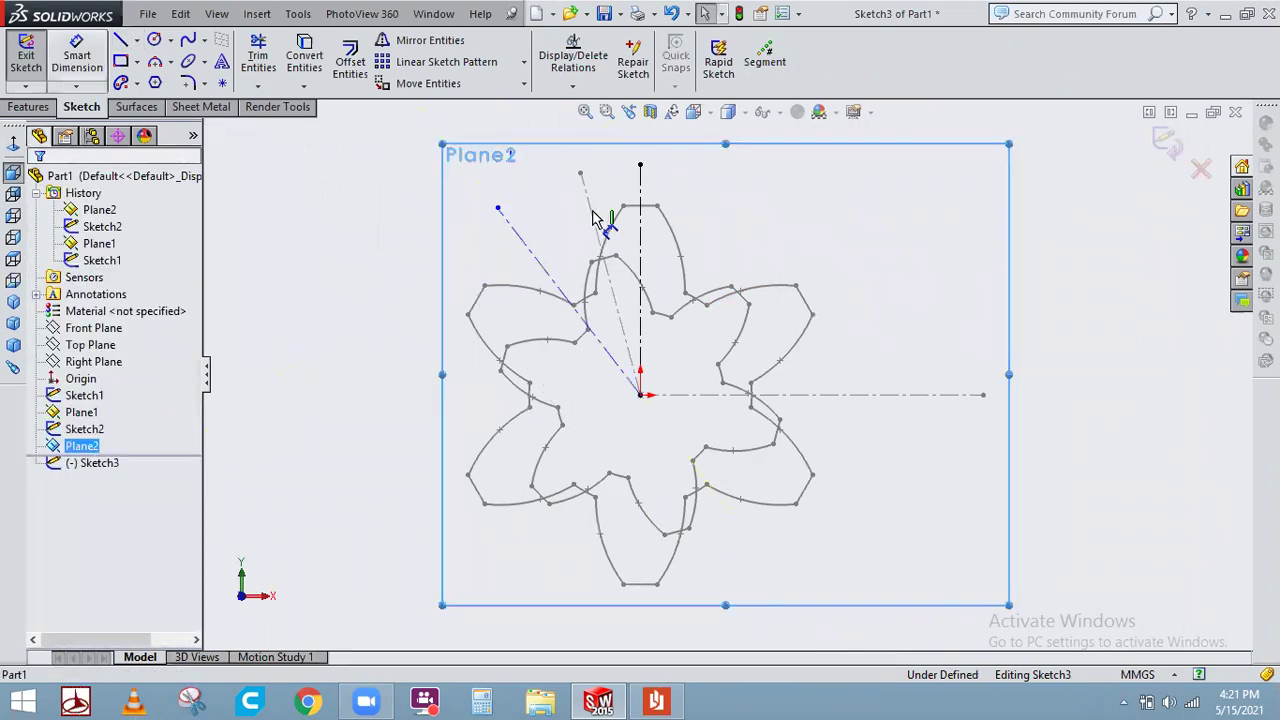
pyautogui.click(593, 211)
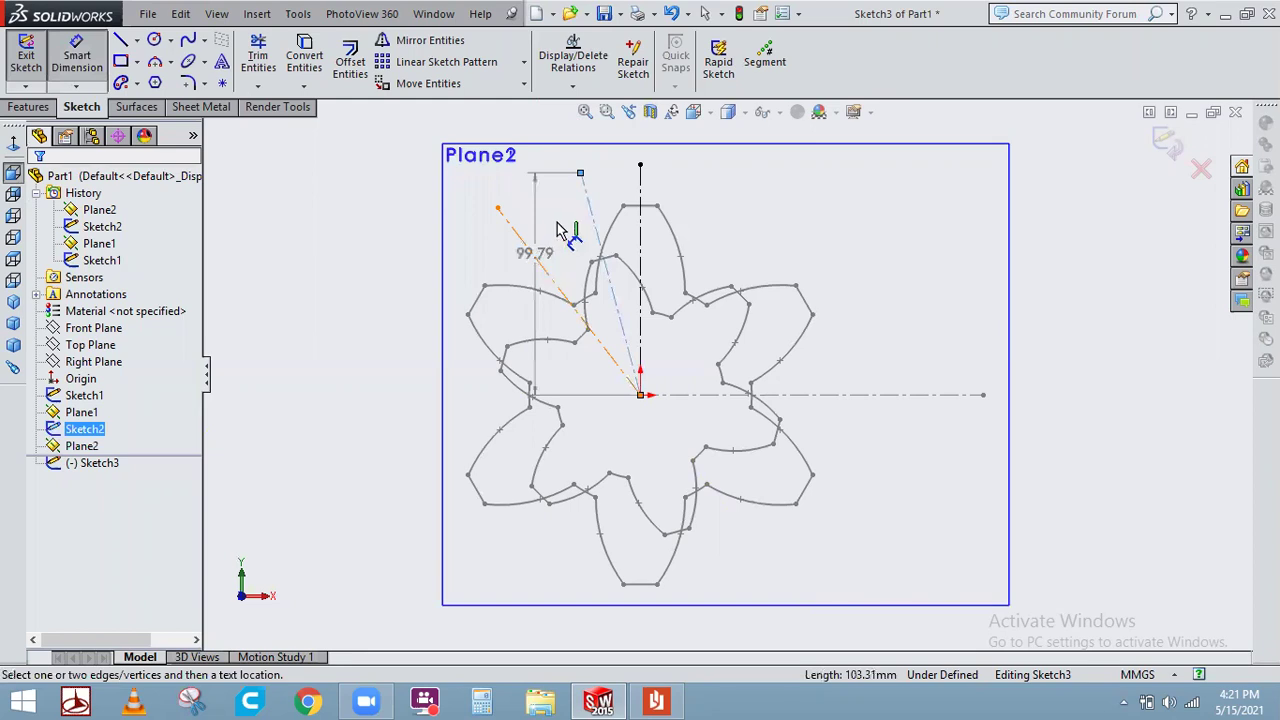
pyautogui.click(598, 240)
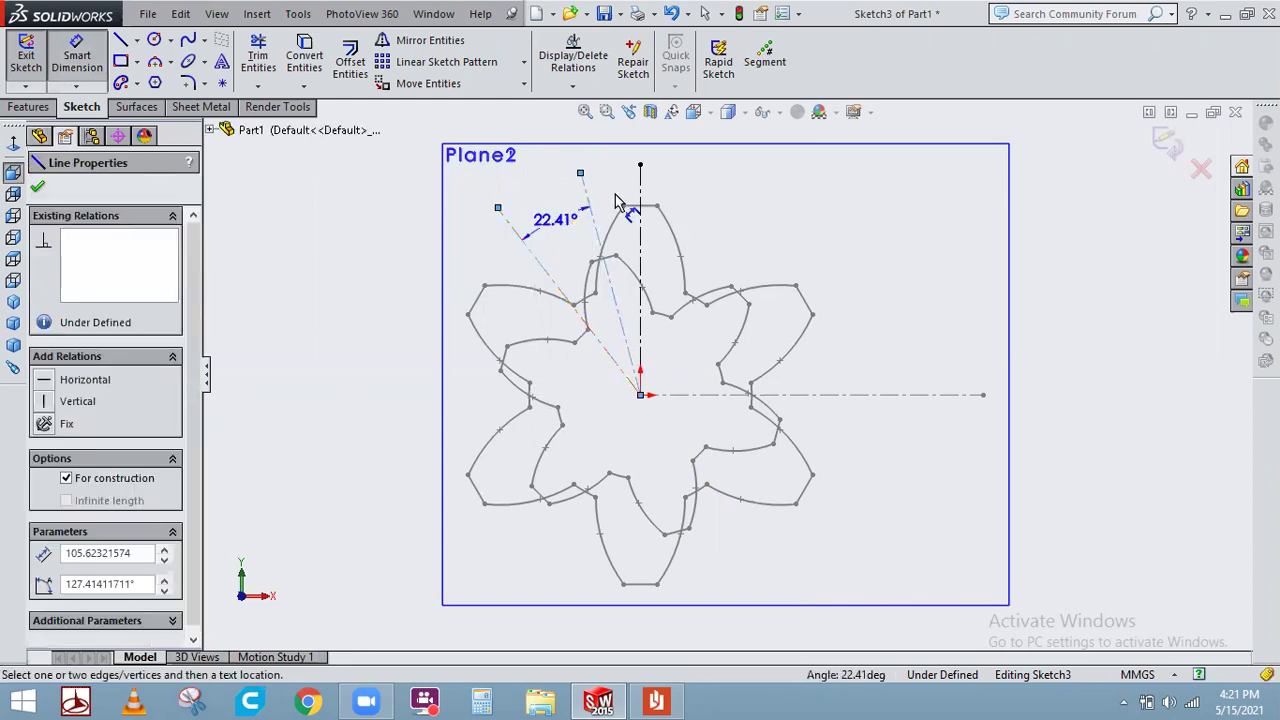
pyautogui.press('Escape')
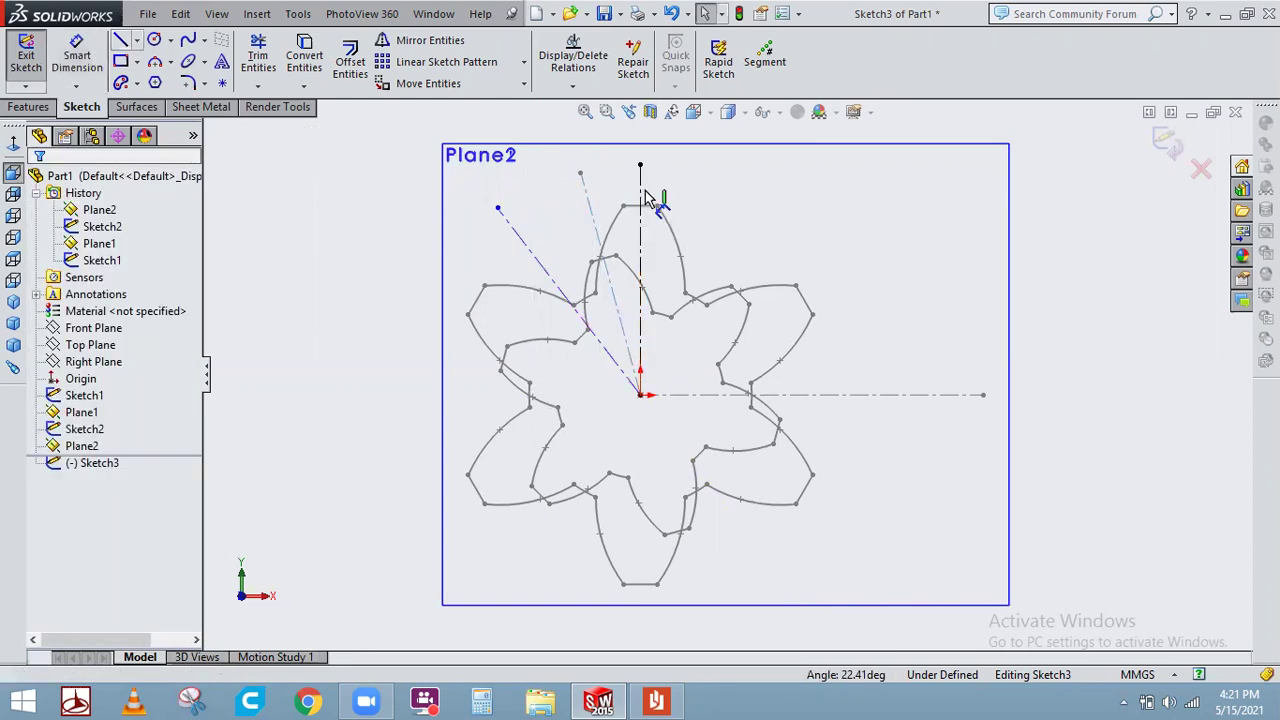
# Dimension the angle between the vertical and the new slanted construction line and set it to 30°
pyautogui.press('Return')
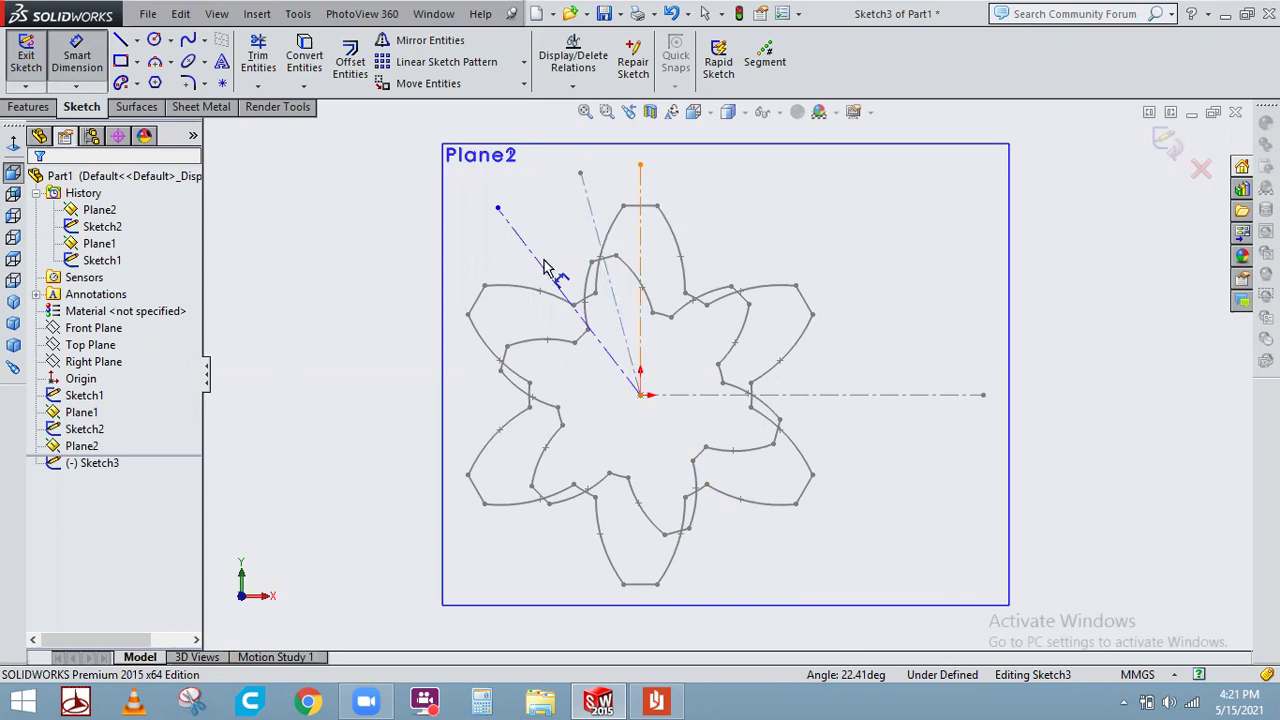
pyautogui.click(640, 280)
pyautogui.click(544, 268)
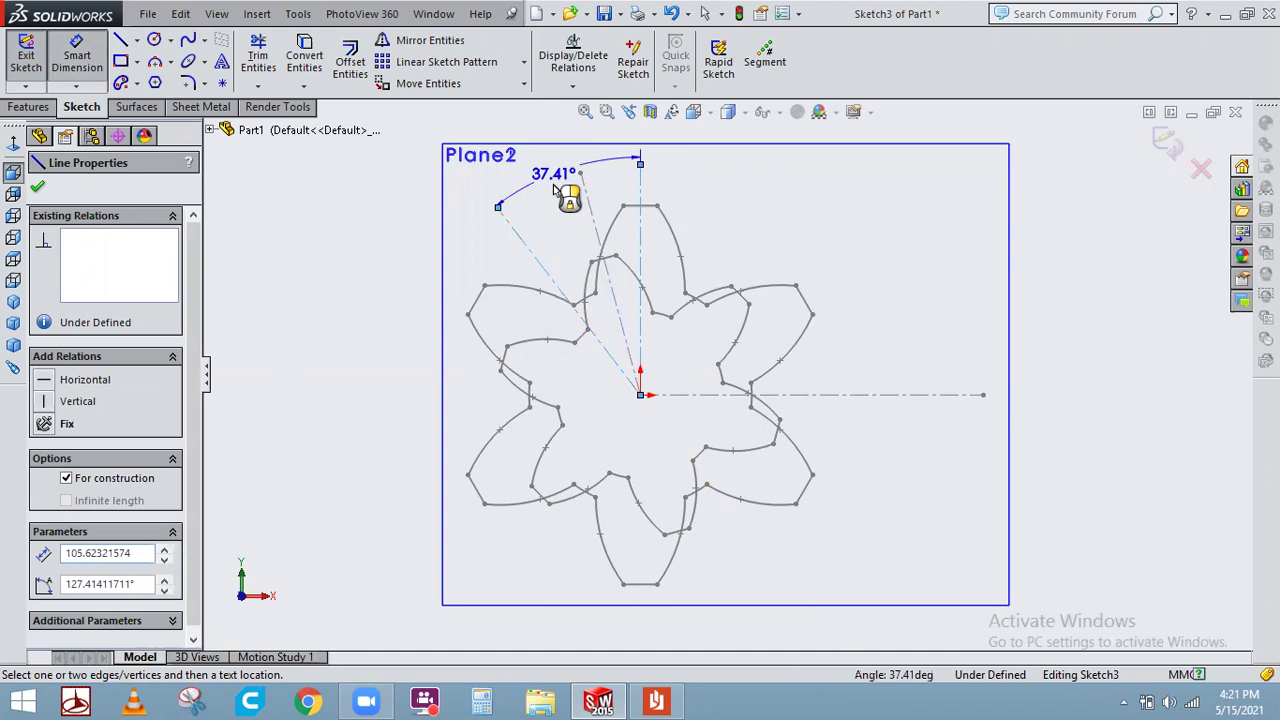
pyautogui.click(554, 189)
pyautogui.press('Return')
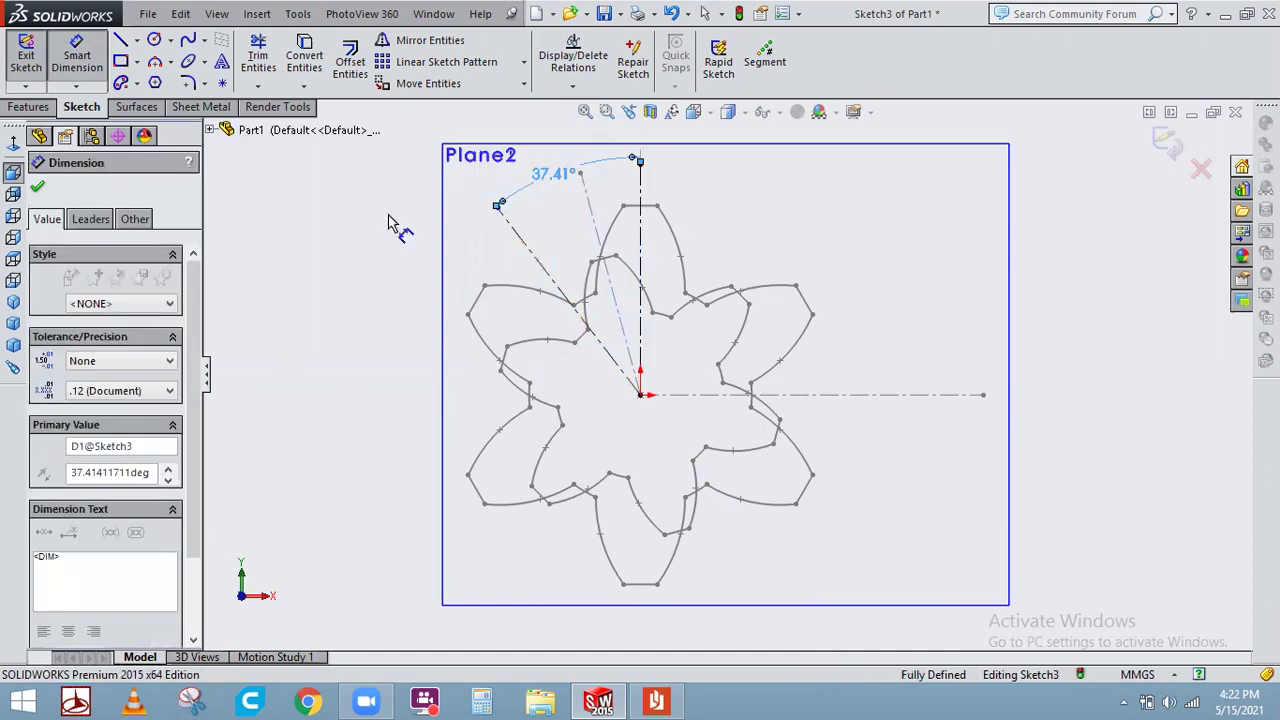
pyautogui.rightClick(409, 239)
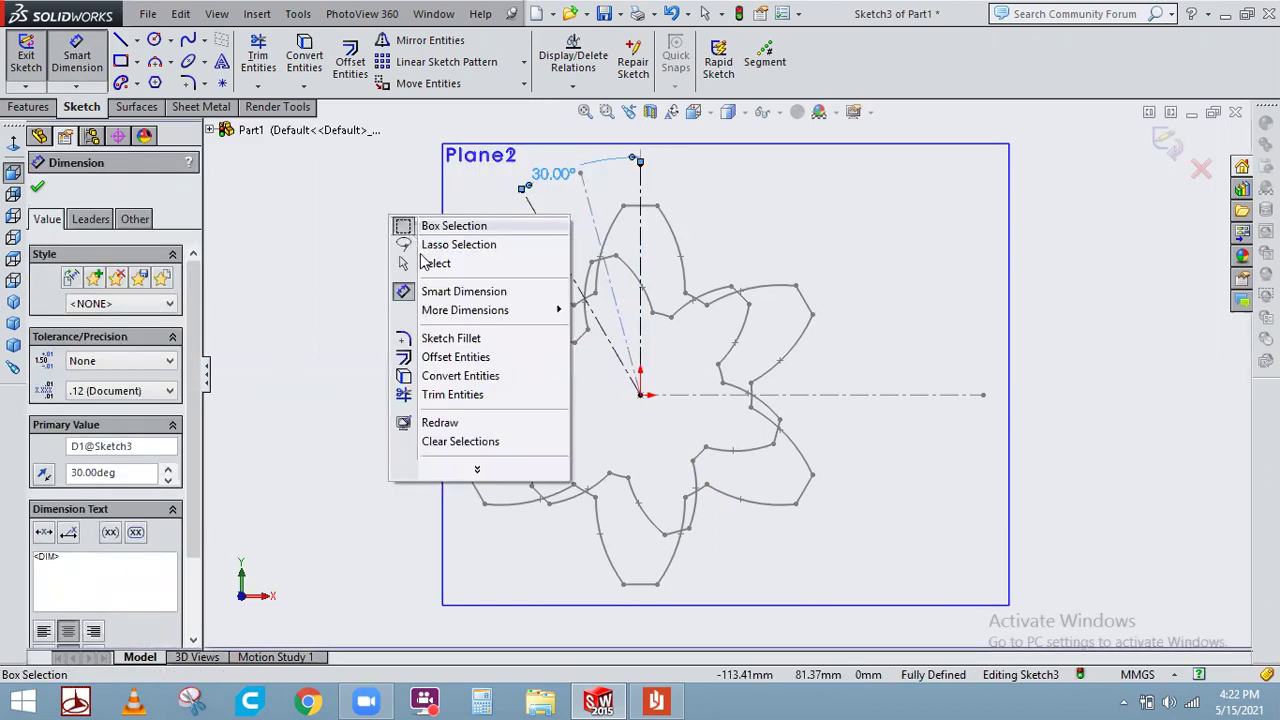
pyautogui.click(440, 265)
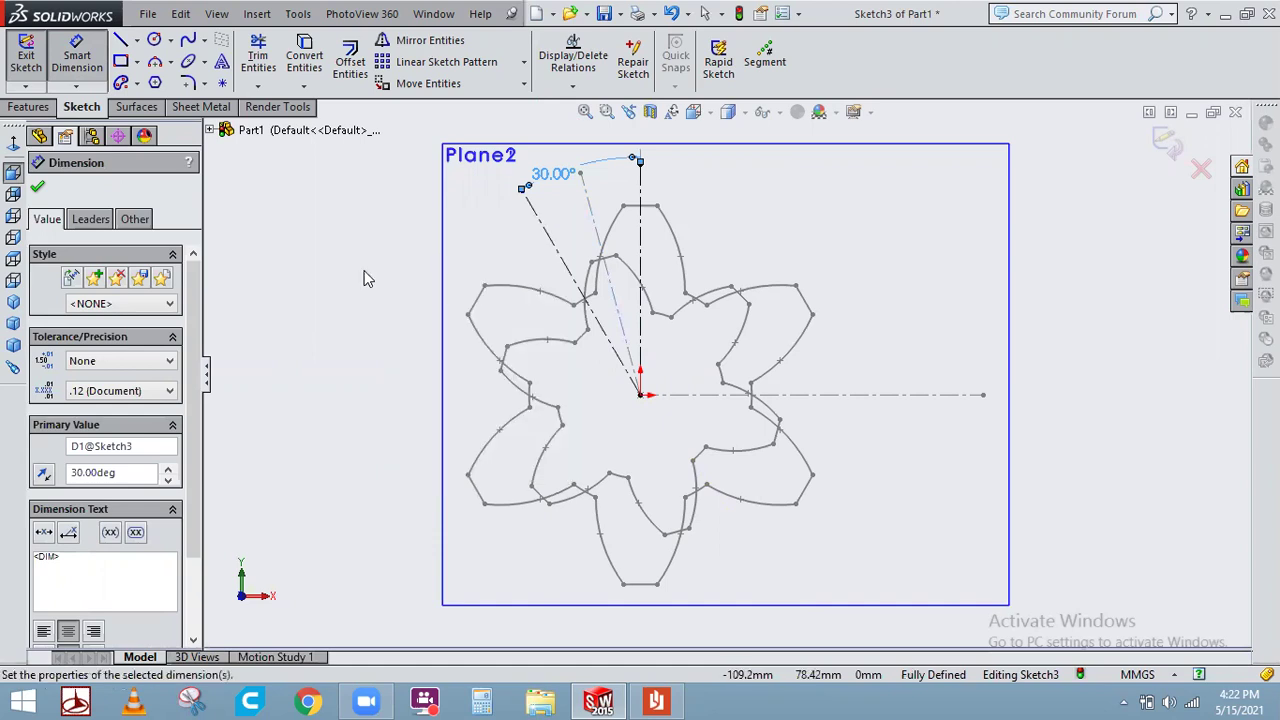
pyautogui.click(425, 233)
# Sketch a circle centered on the origin and set its diameter to 50 mm
pyautogui.click(157, 40)
pyautogui.click(640, 395)
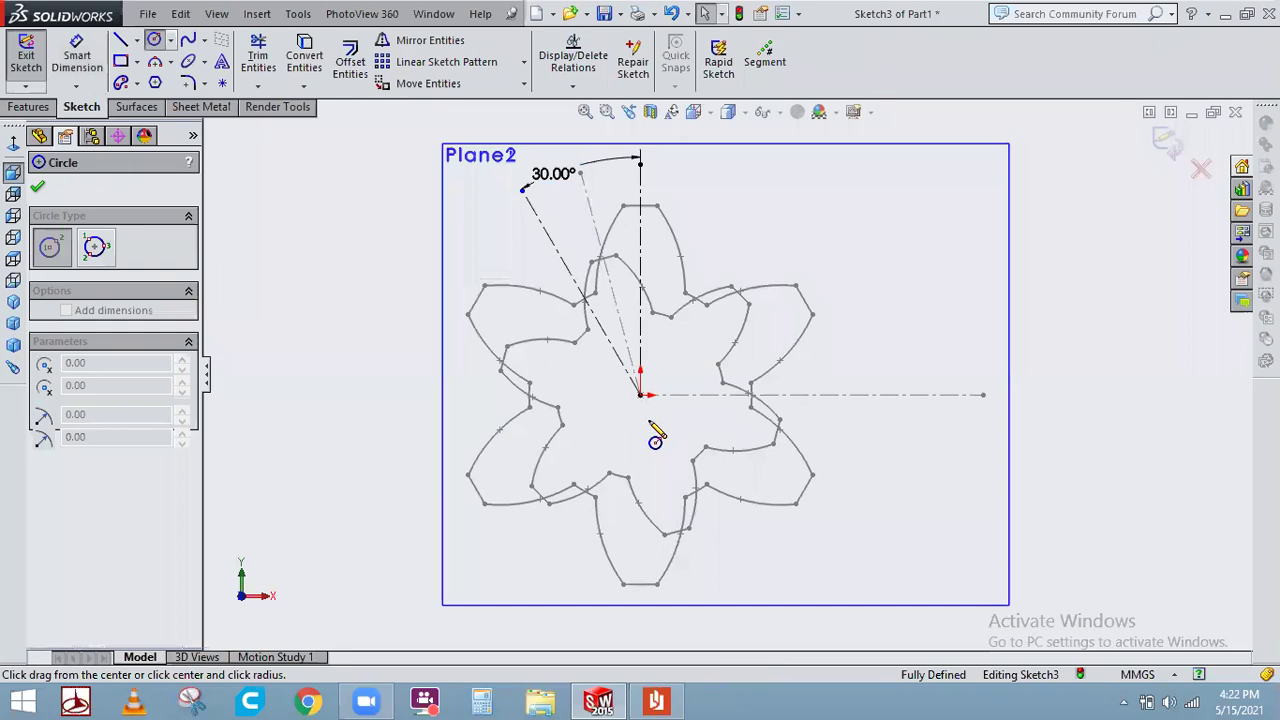
pyautogui.click(651, 463)
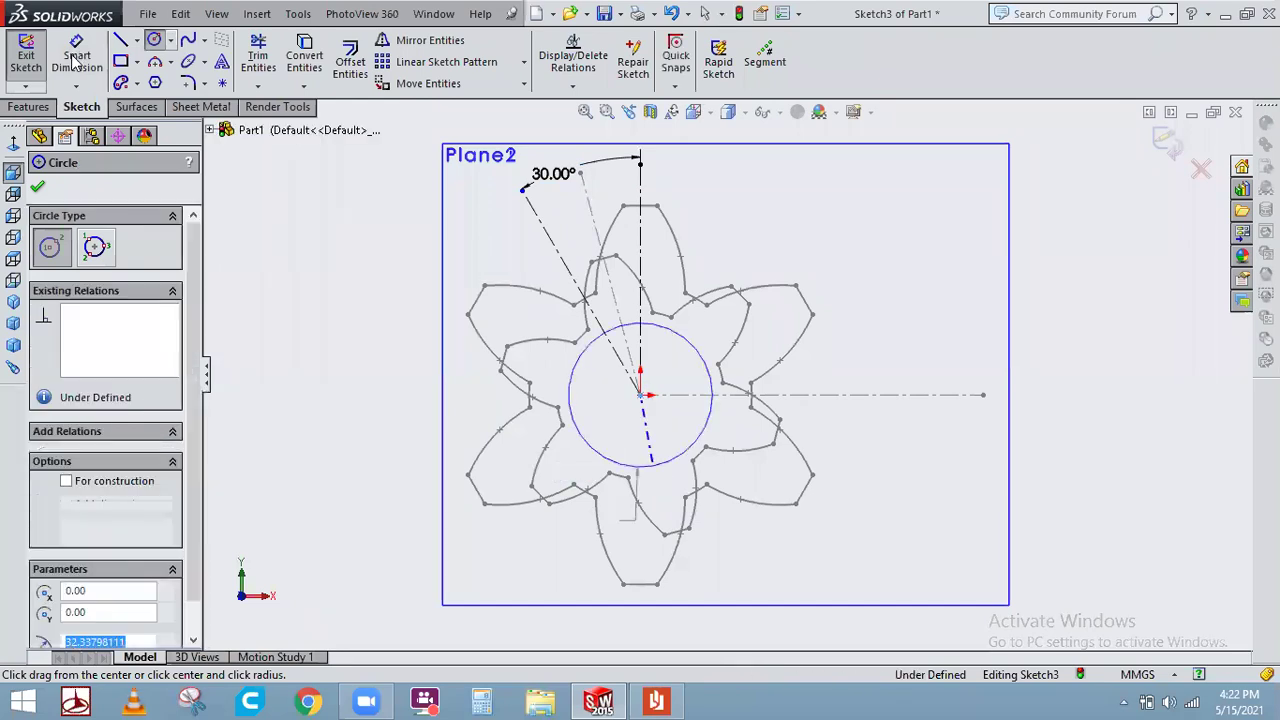
pyautogui.click(71, 58)
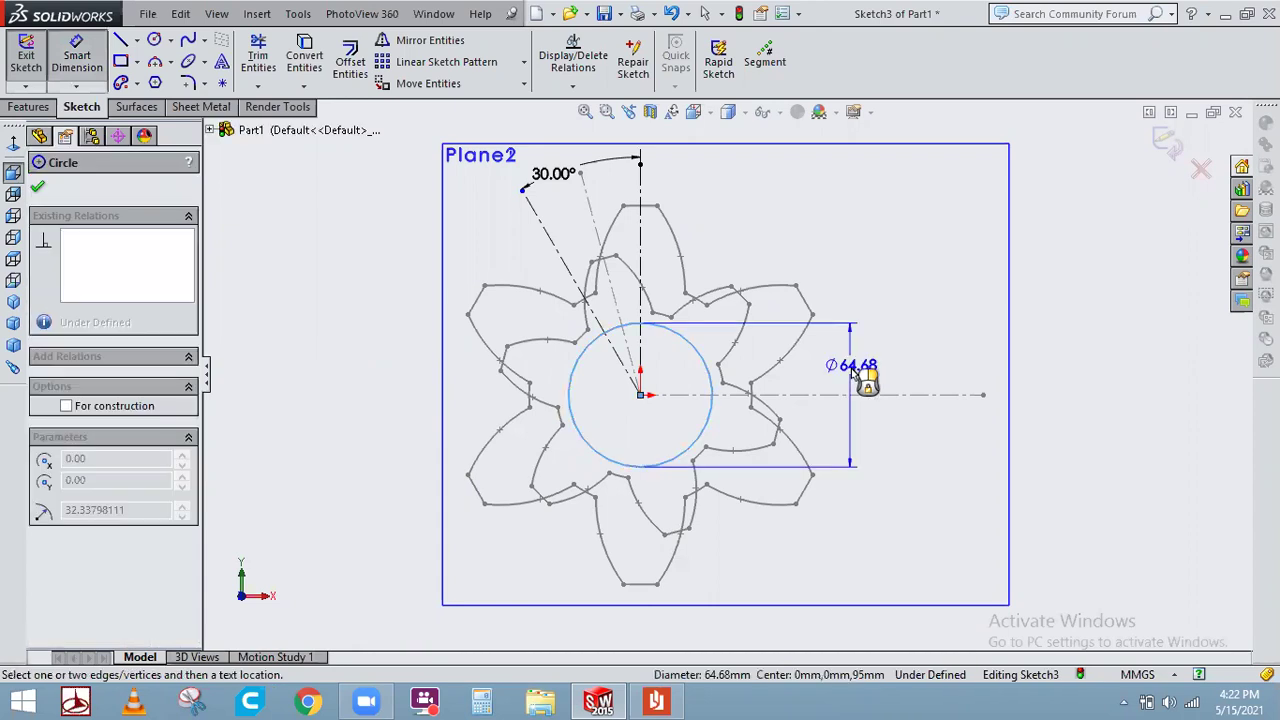
pyautogui.click(852, 370)
pyautogui.press('Return')
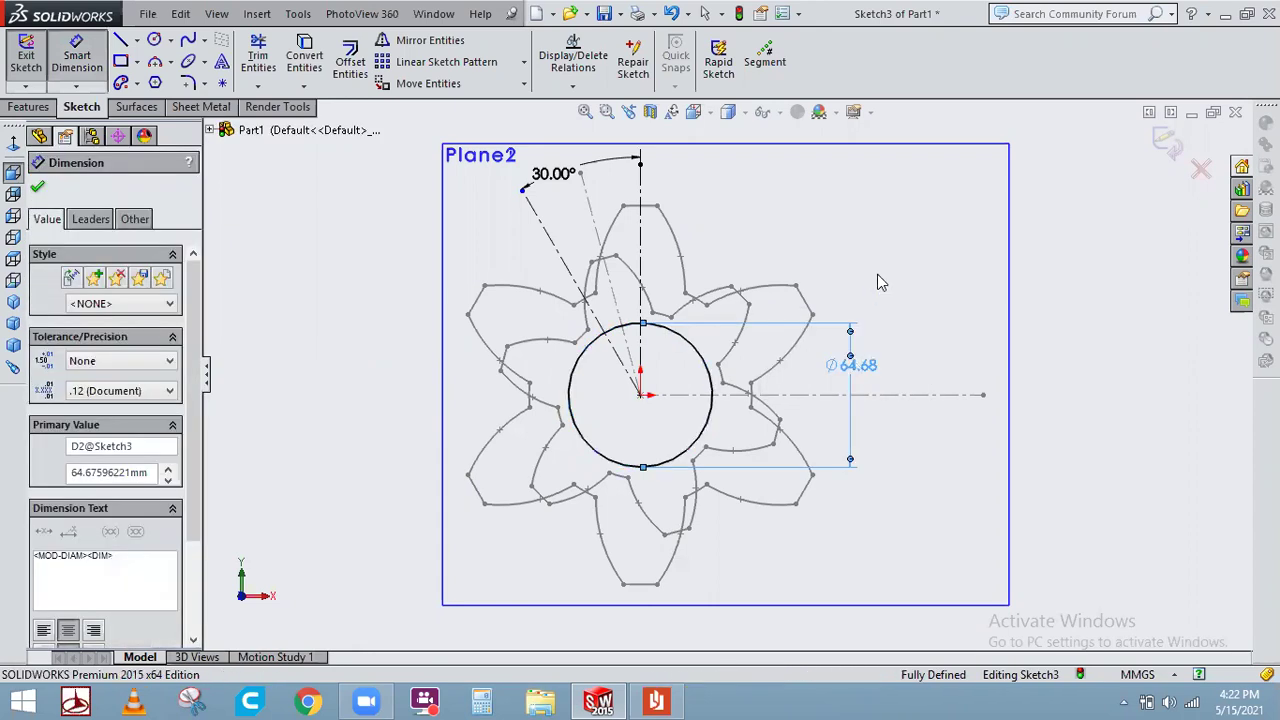
pyautogui.rightClick(880, 283)
pyautogui.click(909, 317)
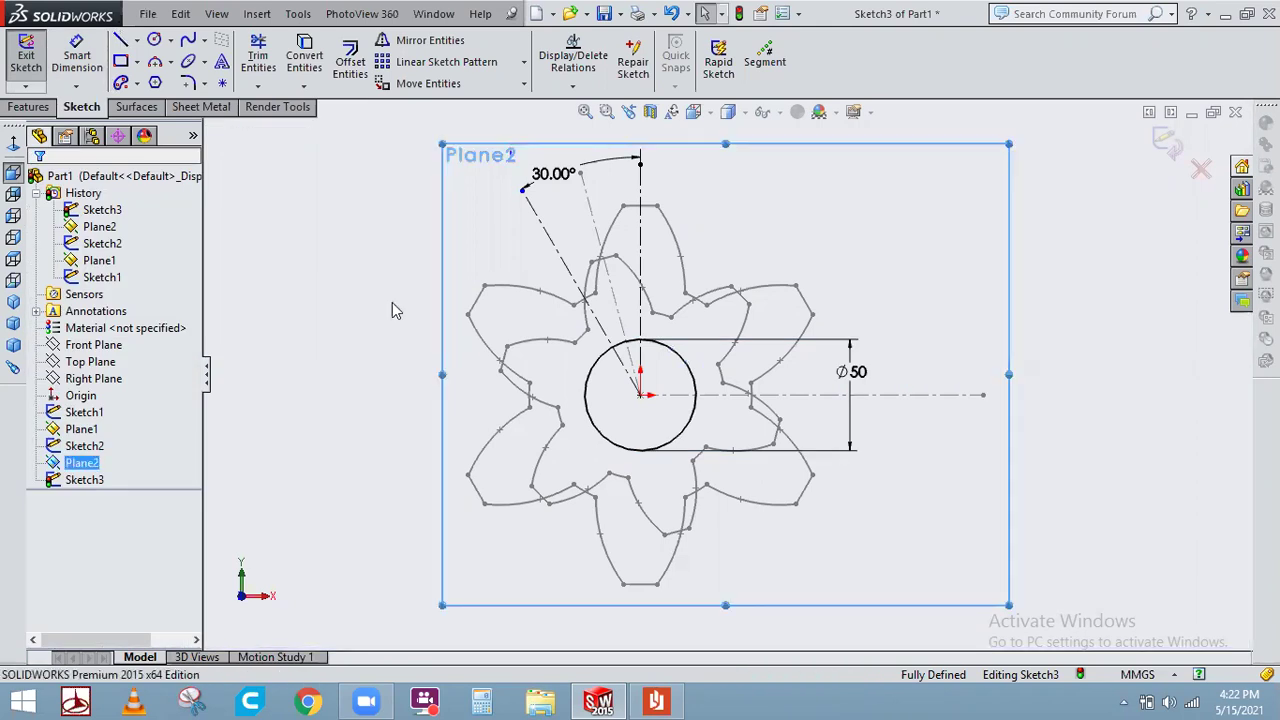
# Sketch a short solid line about 16 mm long across the 30° construction line, just outside the 50 mm circle
pyautogui.press('l')
pyautogui.scroll(-3, 655, 352)
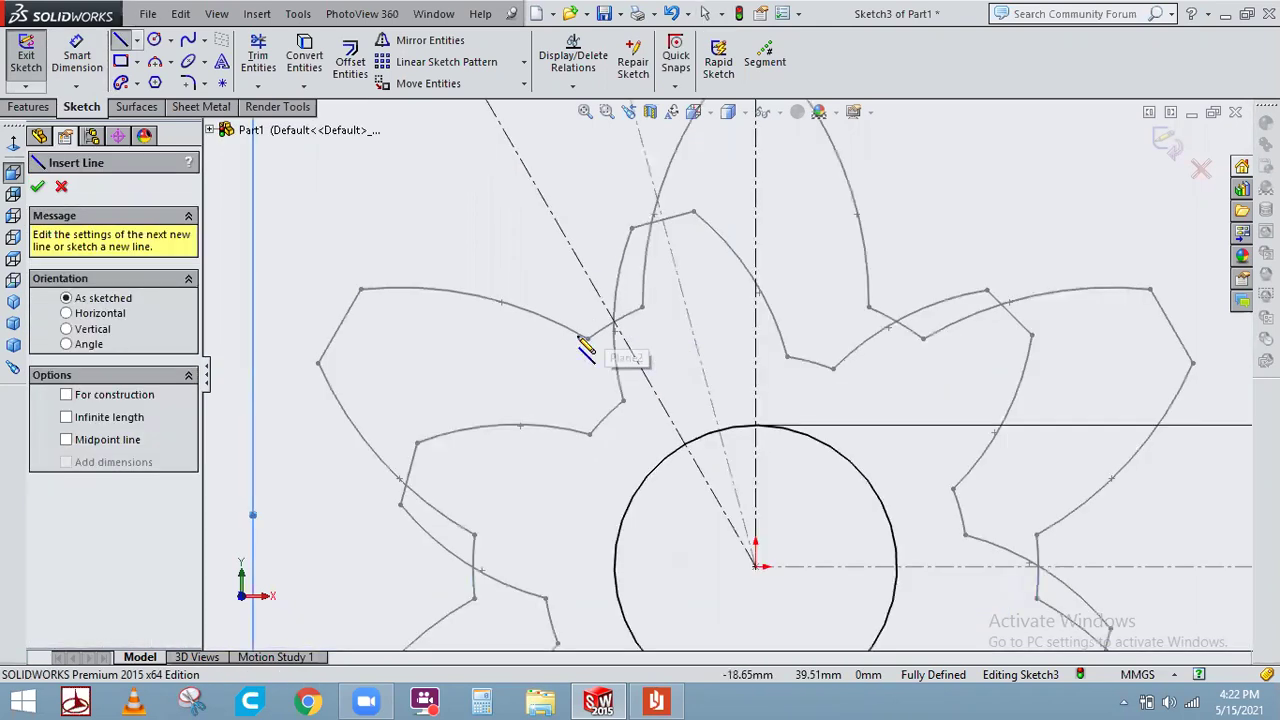
pyautogui.scroll(-2, 586, 348)
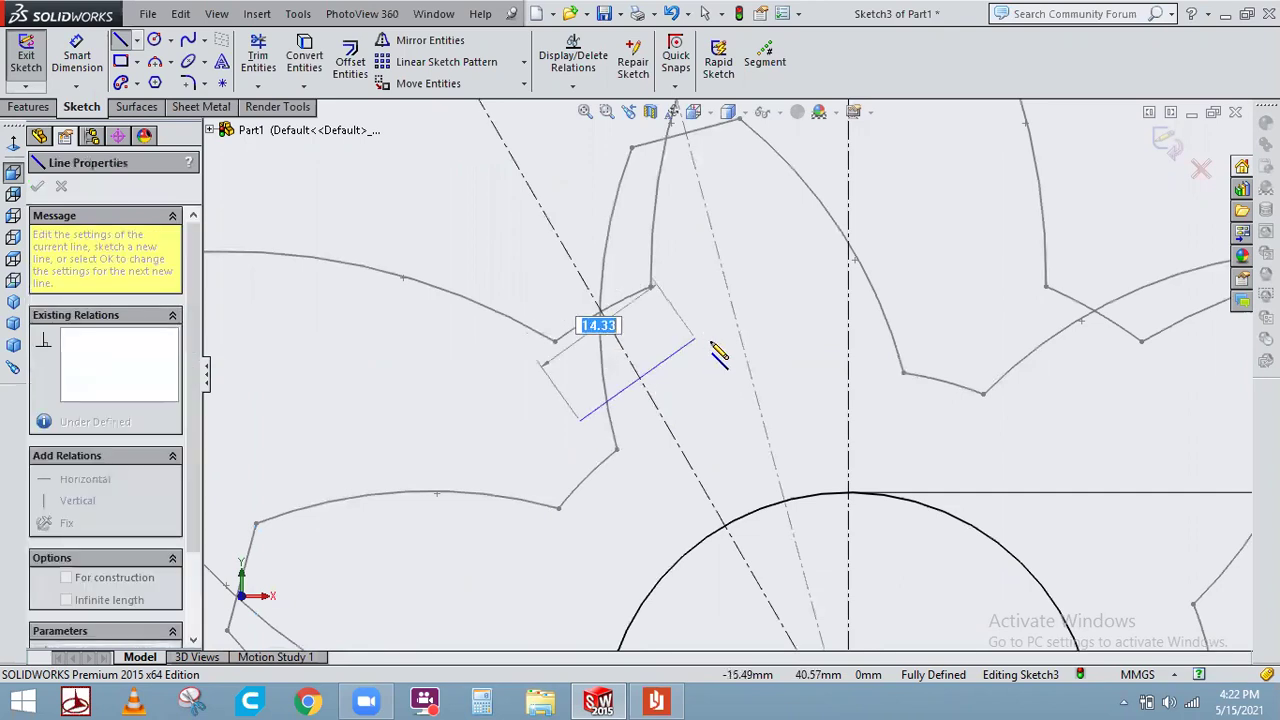
pyautogui.rightClick(712, 290)
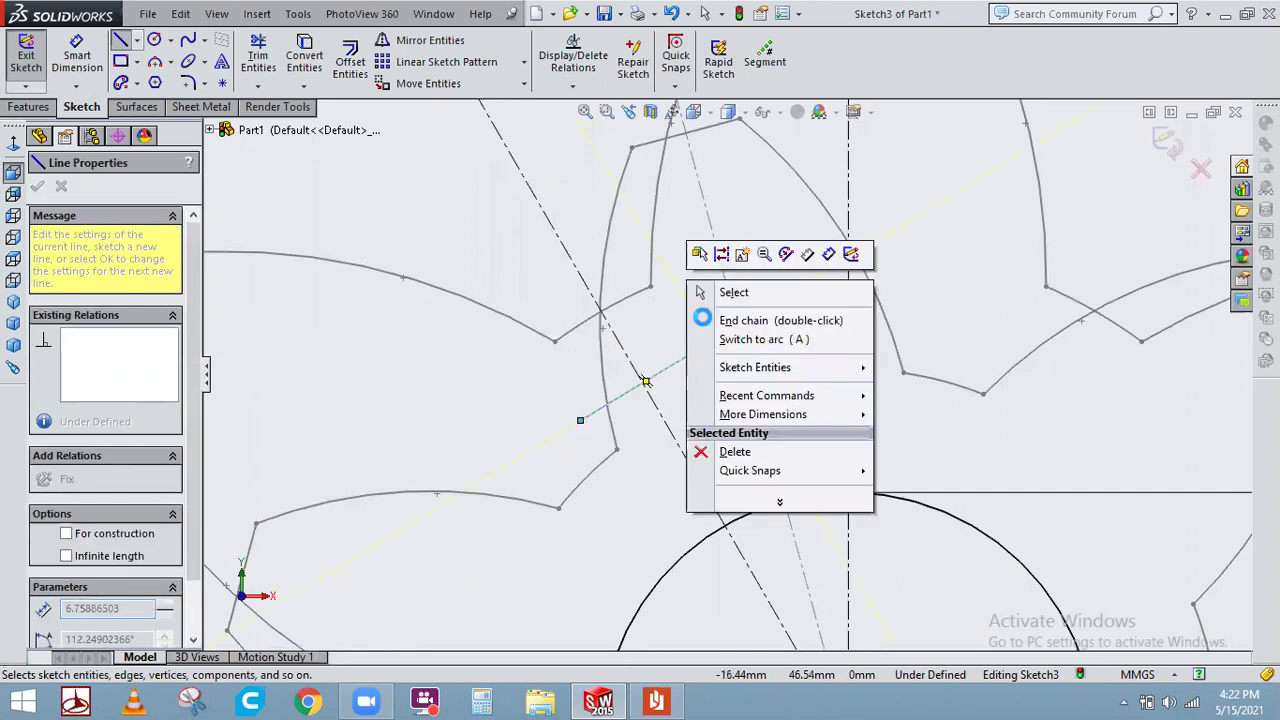
pyautogui.click(716, 291)
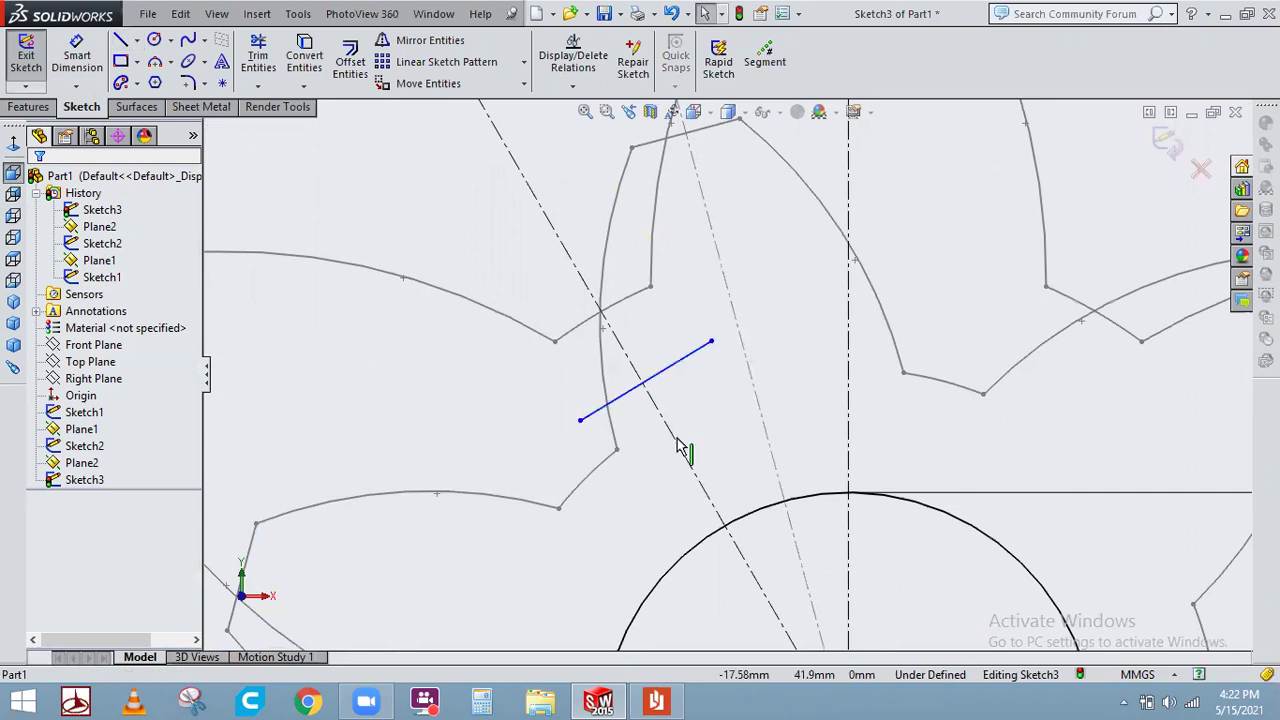
# Make the short line perpendicular to the 30° construction line
pyautogui.click(675, 375)
pyautogui.click(82, 558)
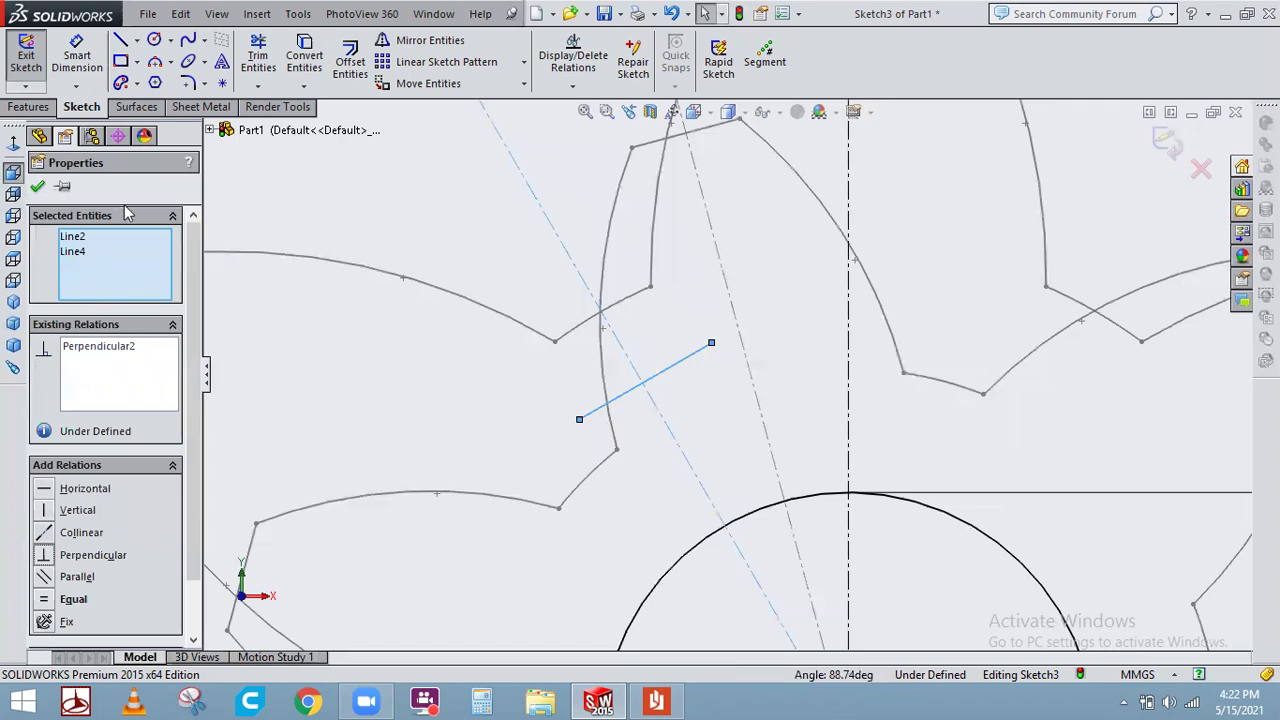
pyautogui.press('Escape')
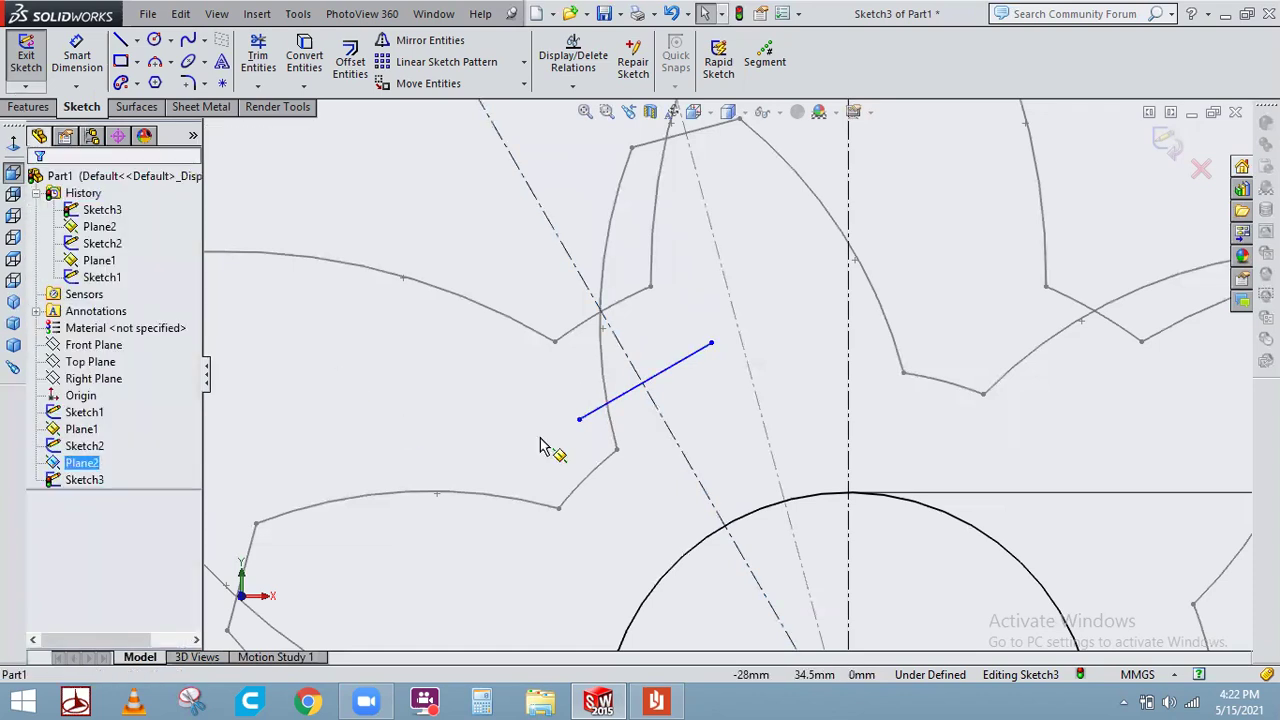
pyautogui.keyDown('ctrl'); pyautogui.click(659, 383); pyautogui.keyUp('ctrl')
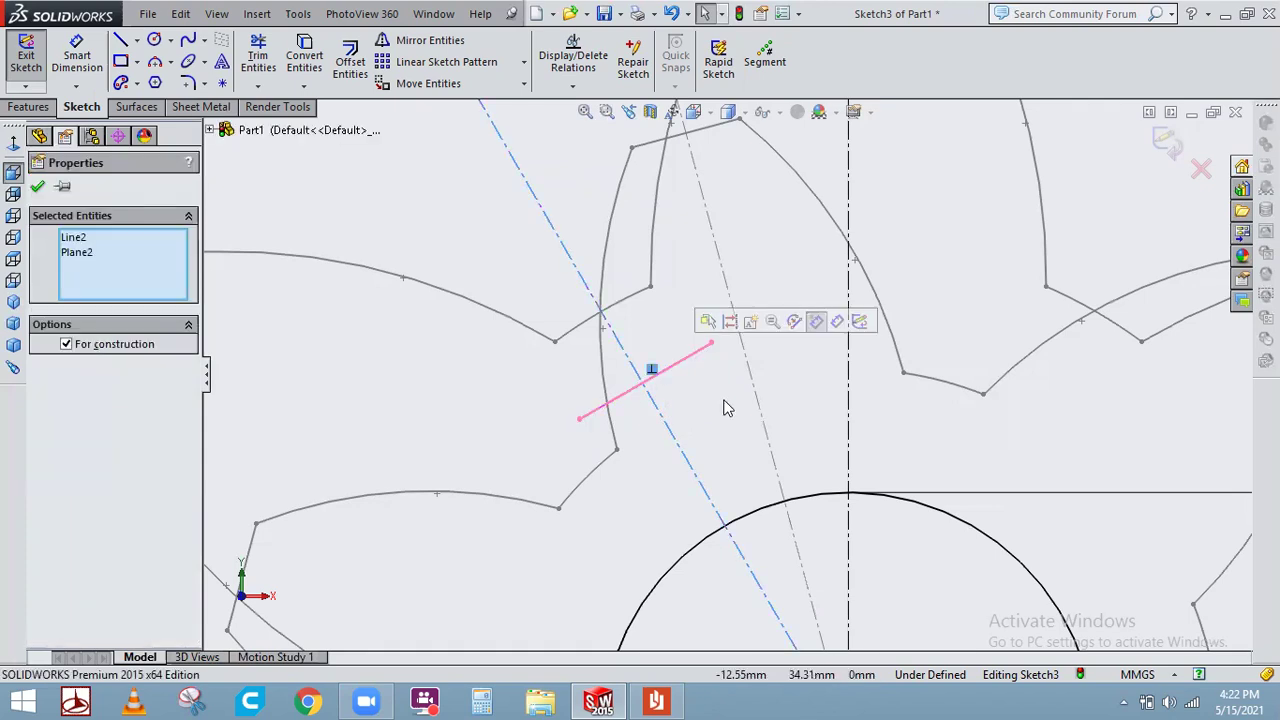
pyautogui.press('Escape')
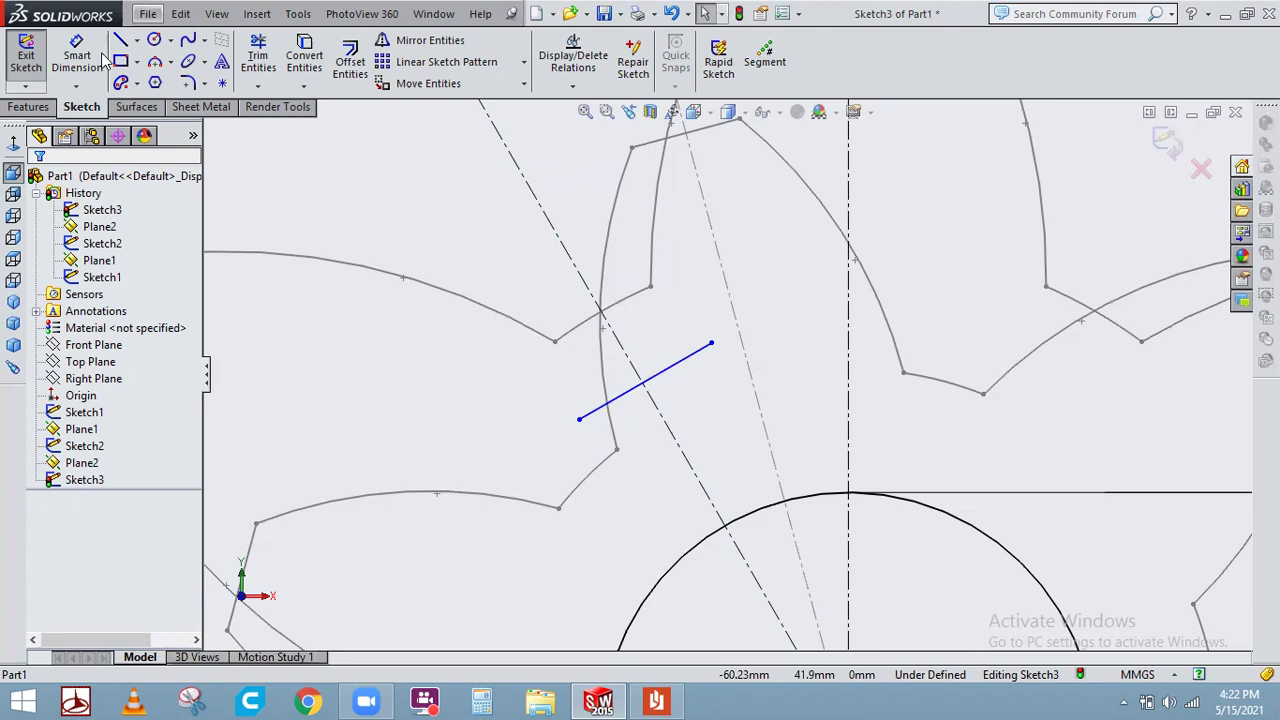
pyautogui.click(60, 77)
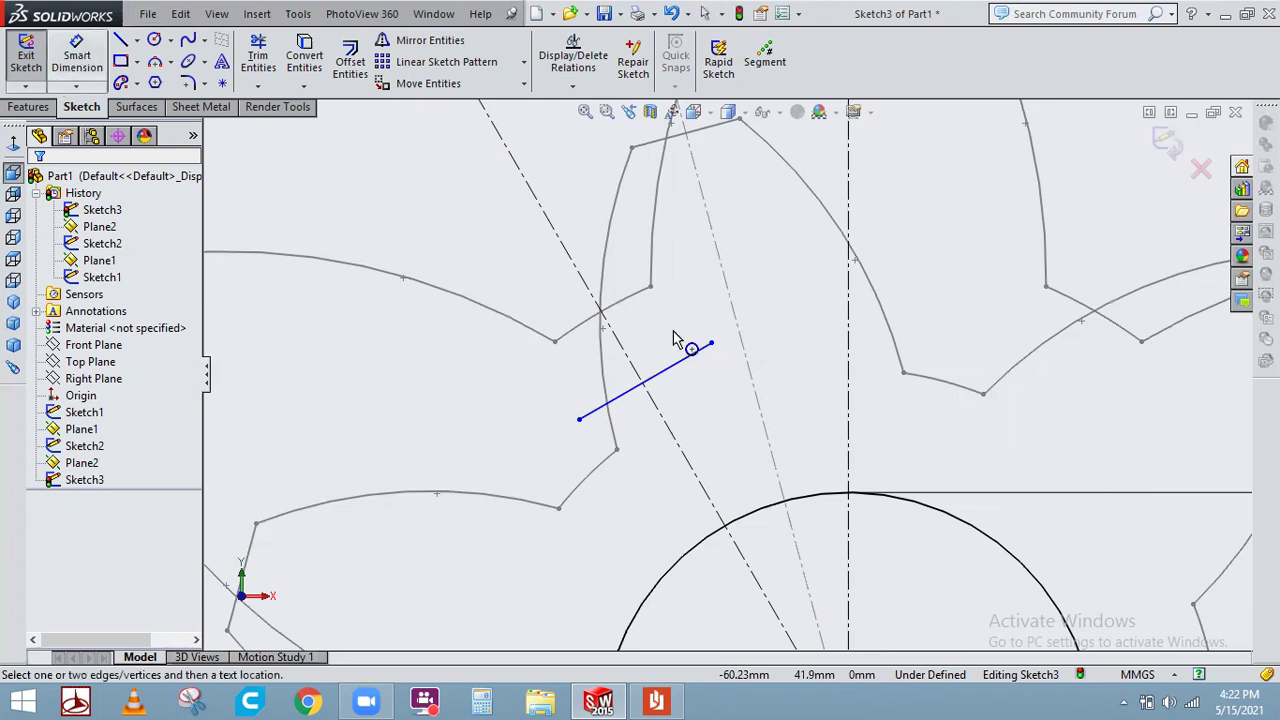
pyautogui.press('Escape')
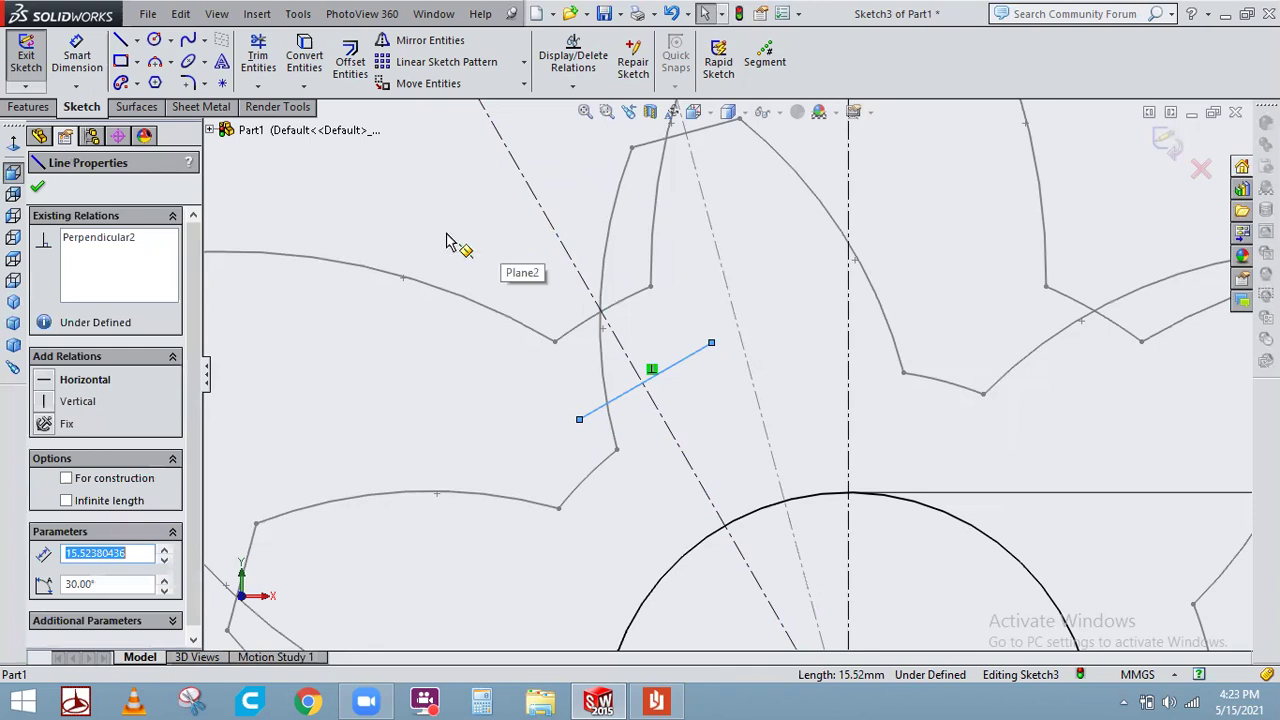
pyautogui.press('Escape')
# Dimension the short line across the 30° construction line and set its length to 15*.5, giving 7.5 mm
pyautogui.click(93, 78)
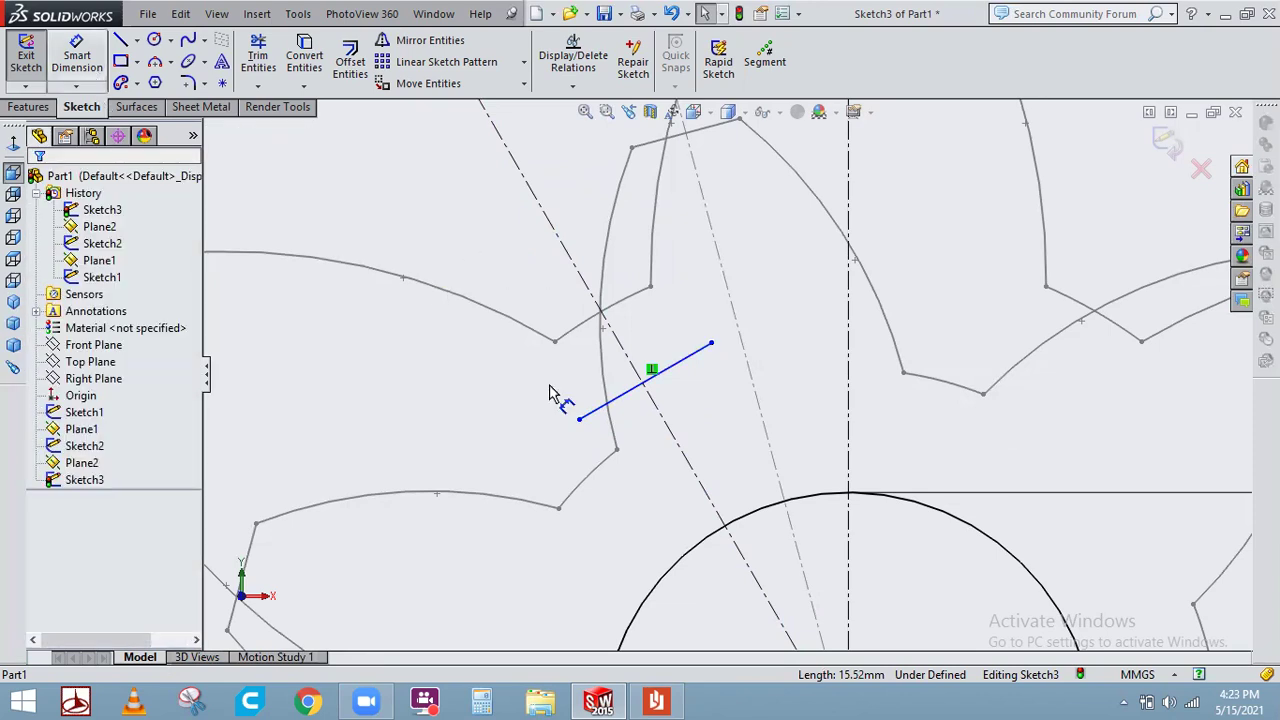
pyautogui.click(645, 380)
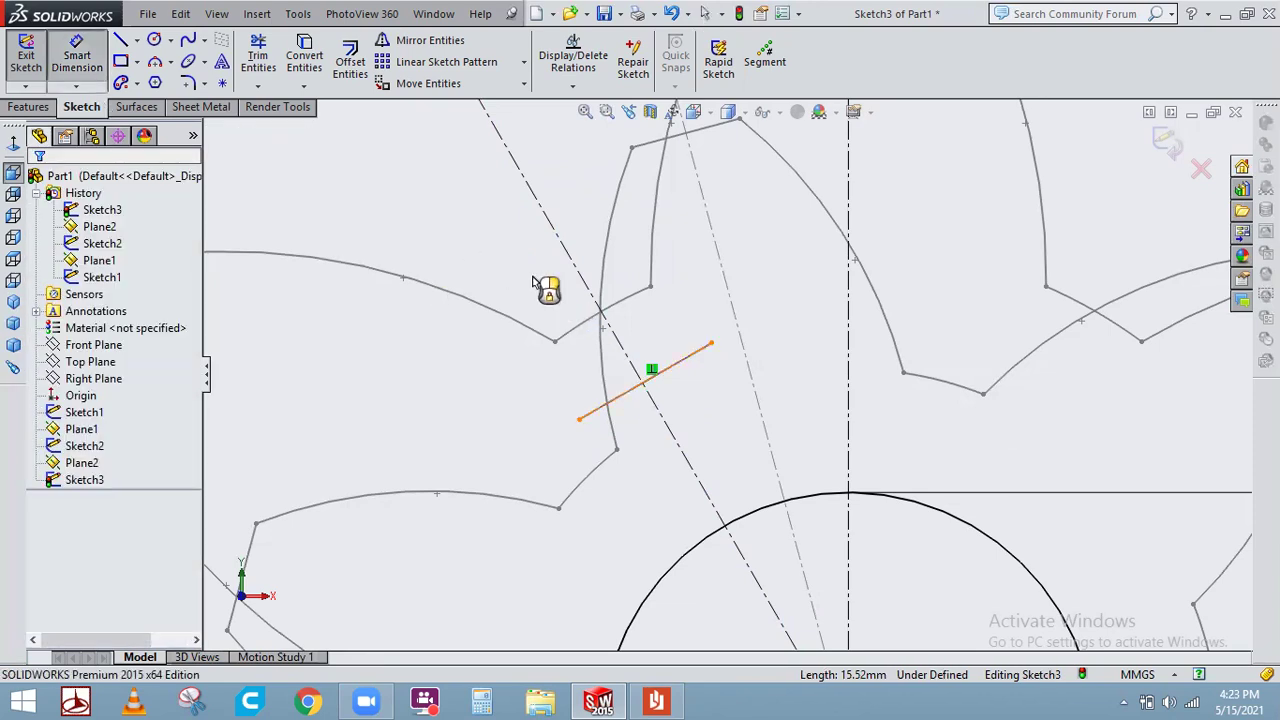
pyautogui.click(557, 300)
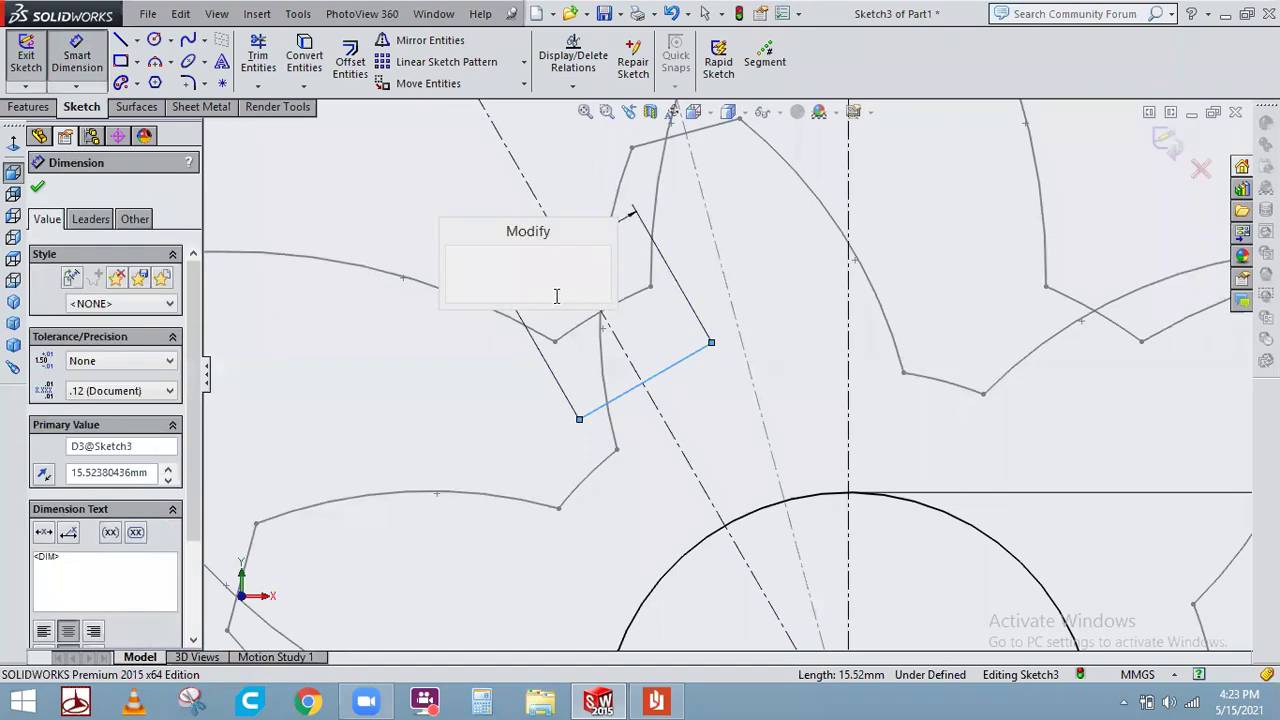
pyautogui.write('18')
pyautogui.press('BackSpace')
pyautogui.write('5')
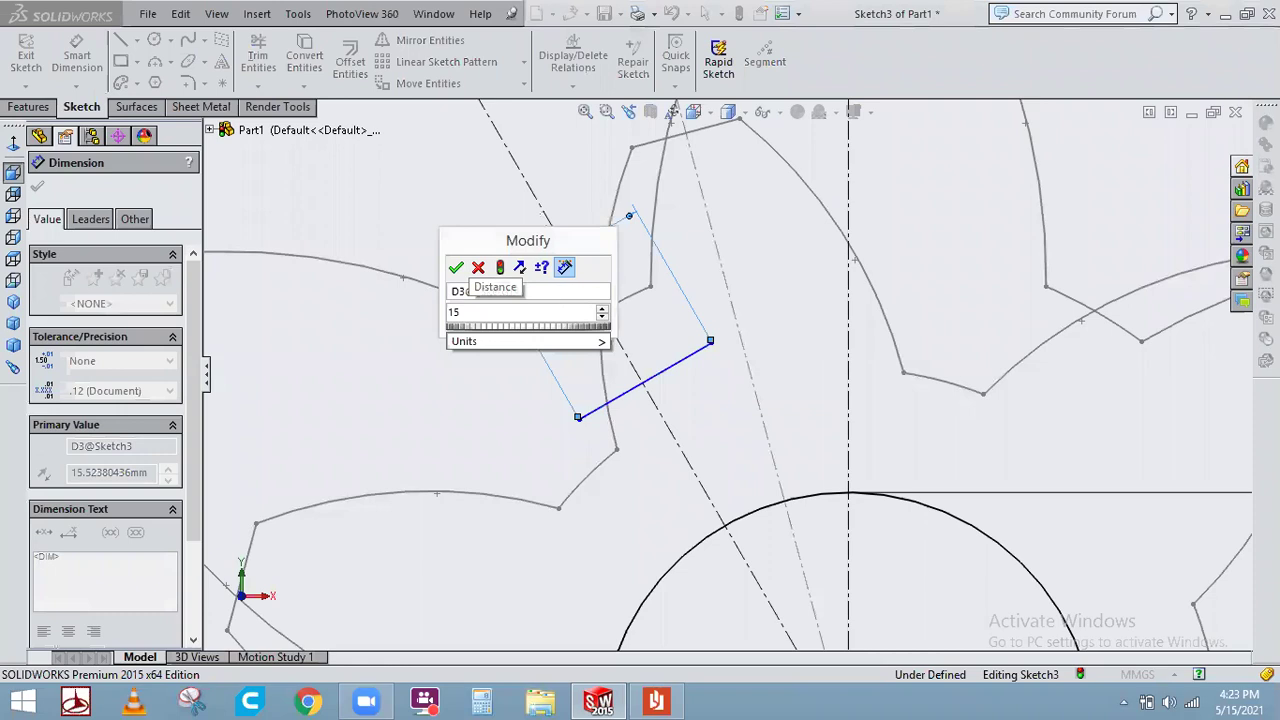
pyautogui.write('*.5')
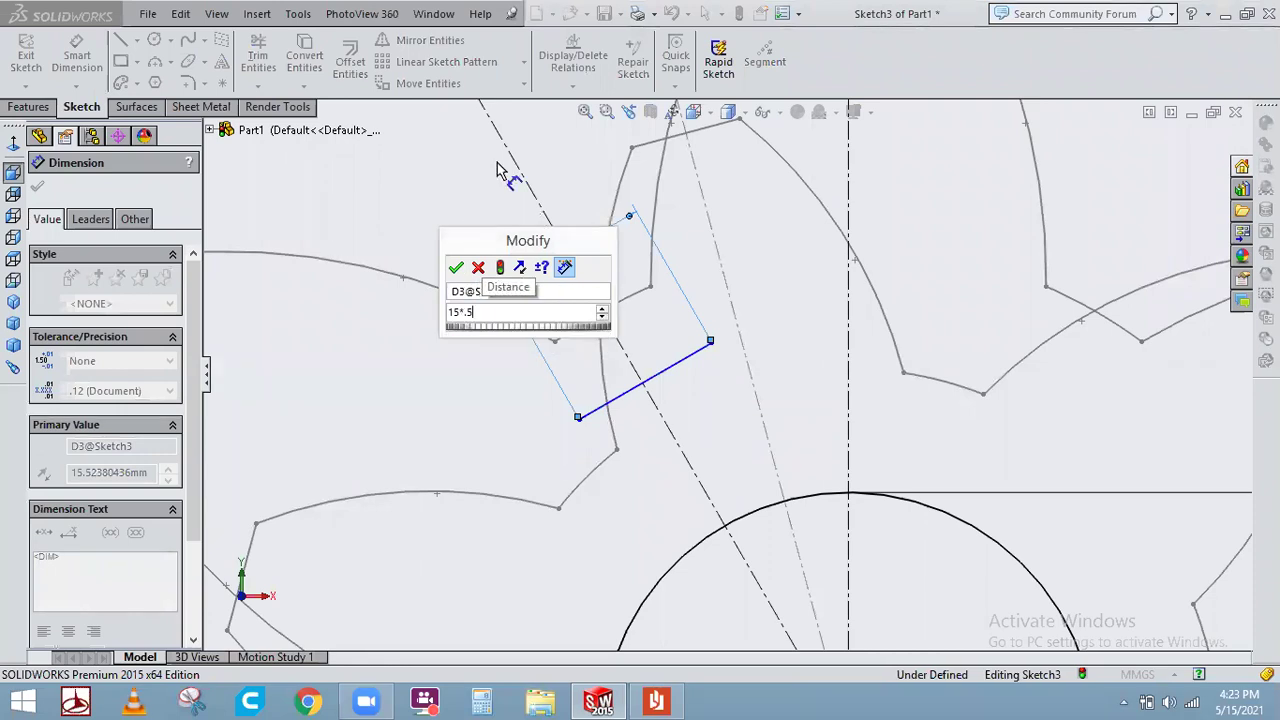
pyautogui.press('Return')
pyautogui.click(38, 186)
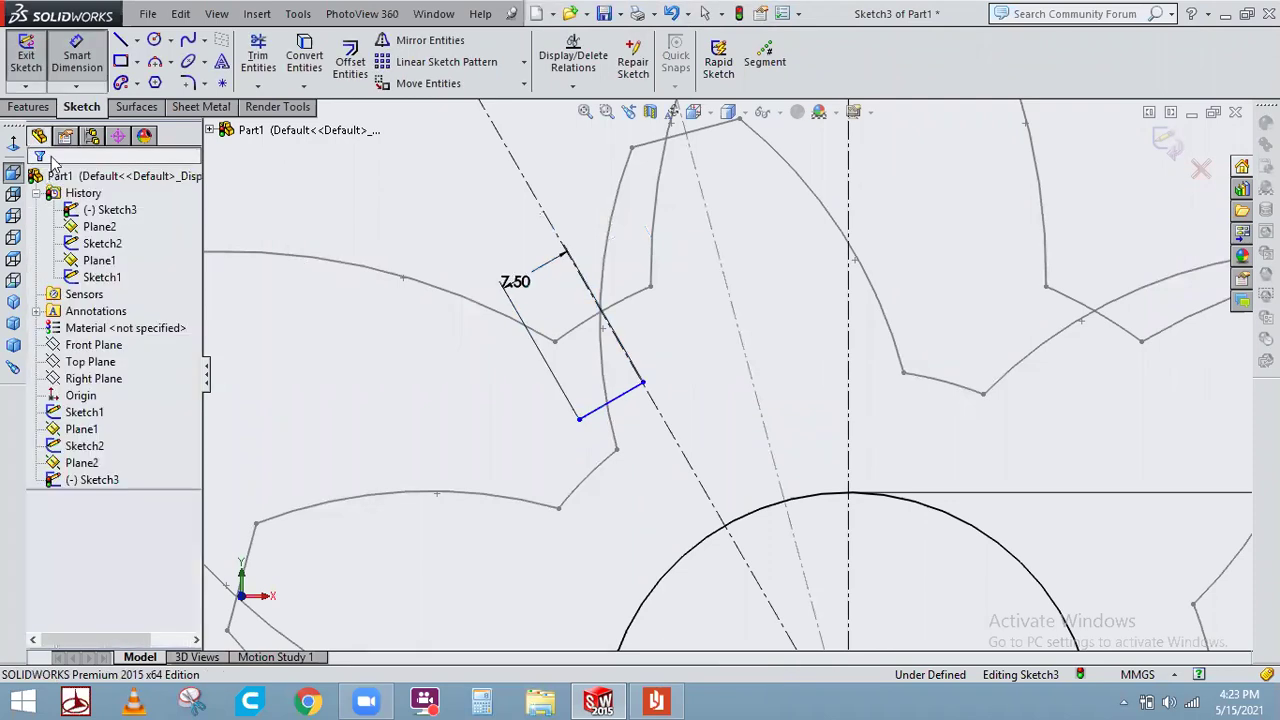
pyautogui.click(98, 66)
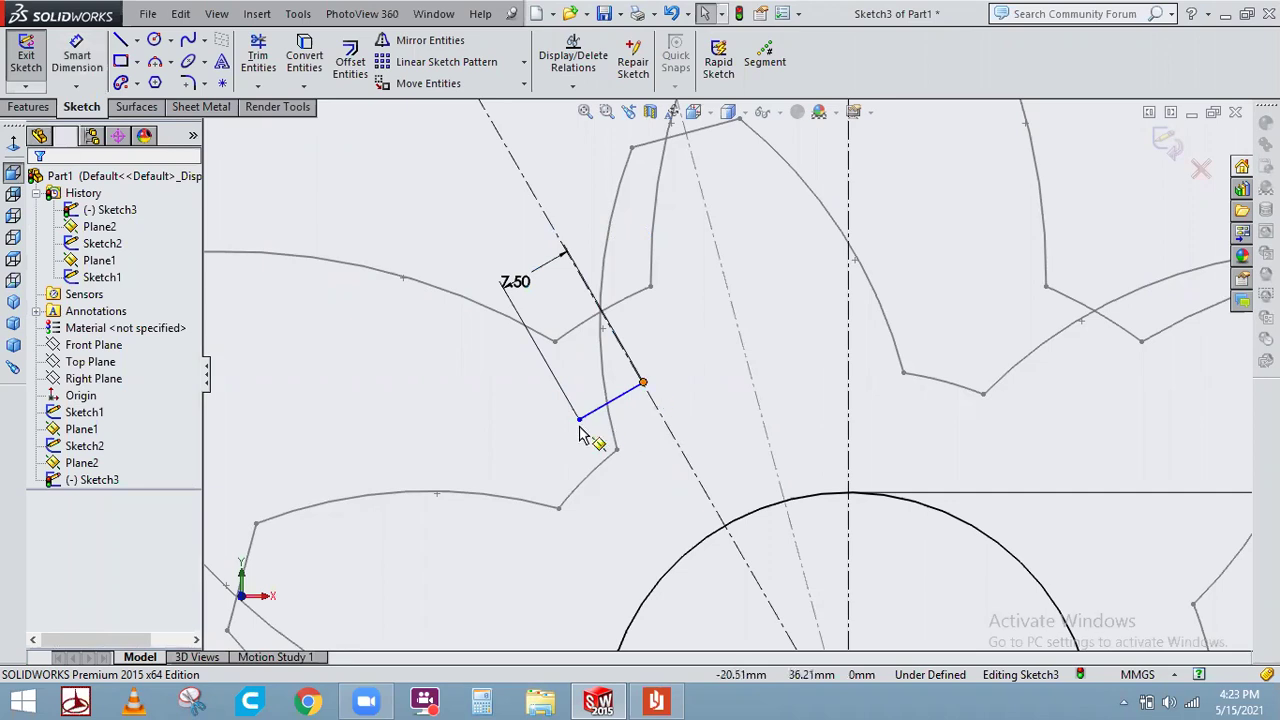
# Make the short line's two endpoints symmetric about the 30° construction line
pyautogui.click(580, 421)
pyautogui.keyDown('ctrl'); pyautogui.click(583, 428); pyautogui.keyUp('ctrl')
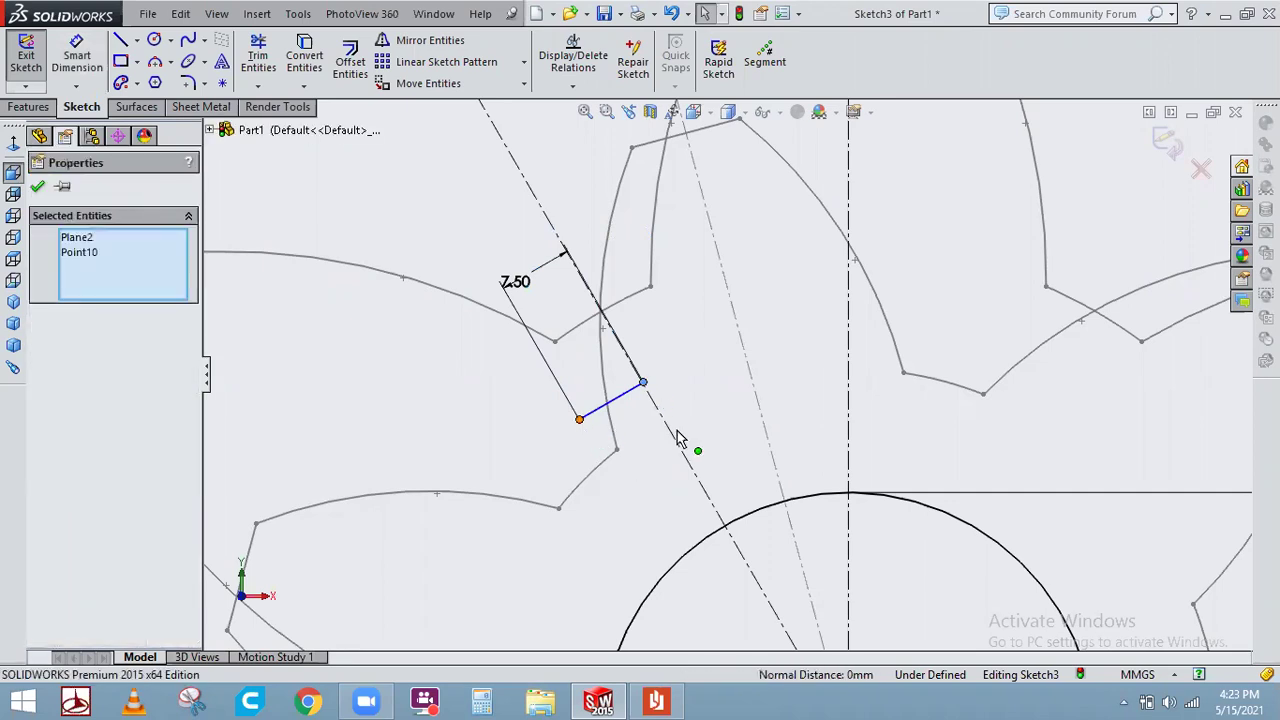
pyautogui.keyDown('ctrl'); pyautogui.click(676, 441); pyautogui.keyUp('ctrl')
pyautogui.keyDown('ctrl'); pyautogui.click(676, 441); pyautogui.keyUp('ctrl')
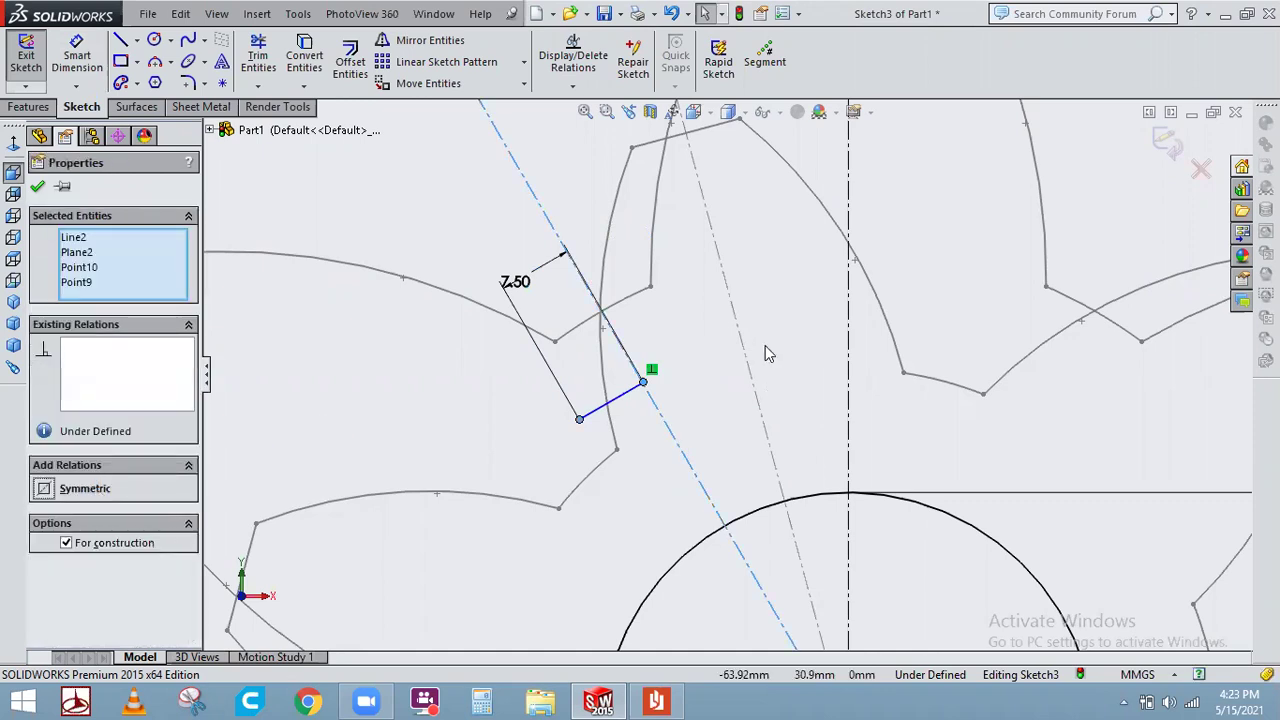
pyautogui.press('Return')
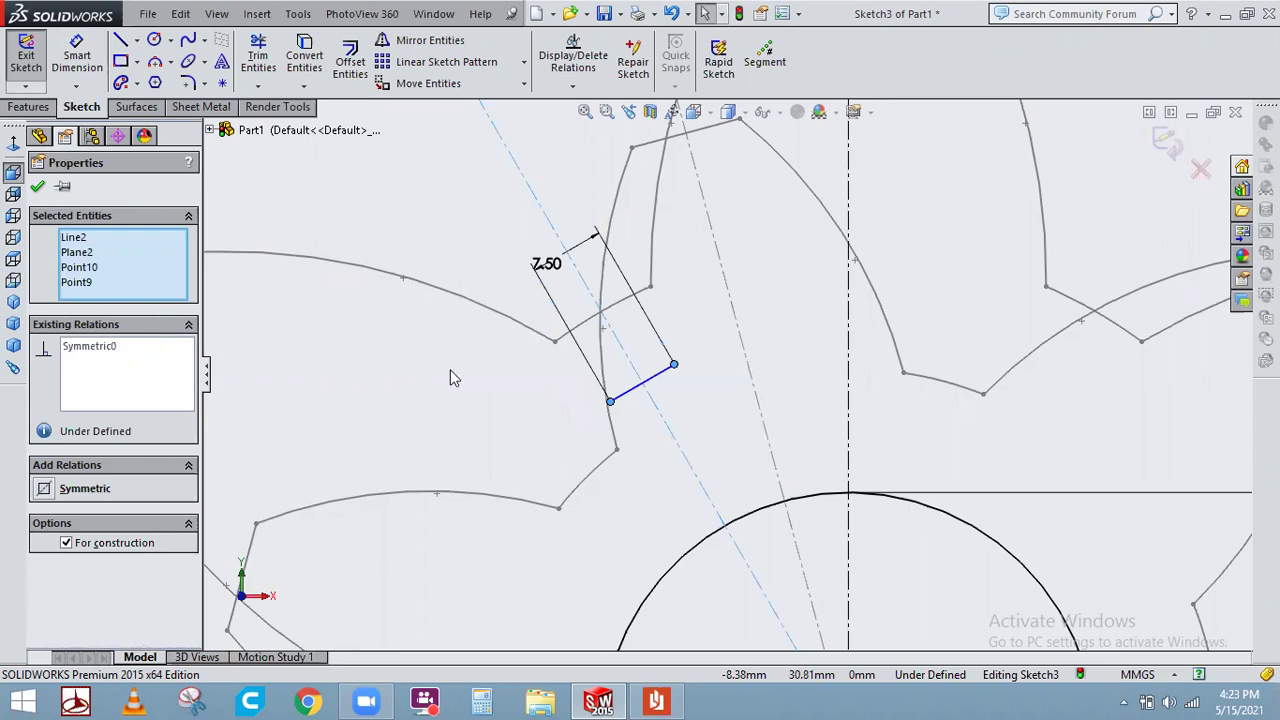
pyautogui.press('z')
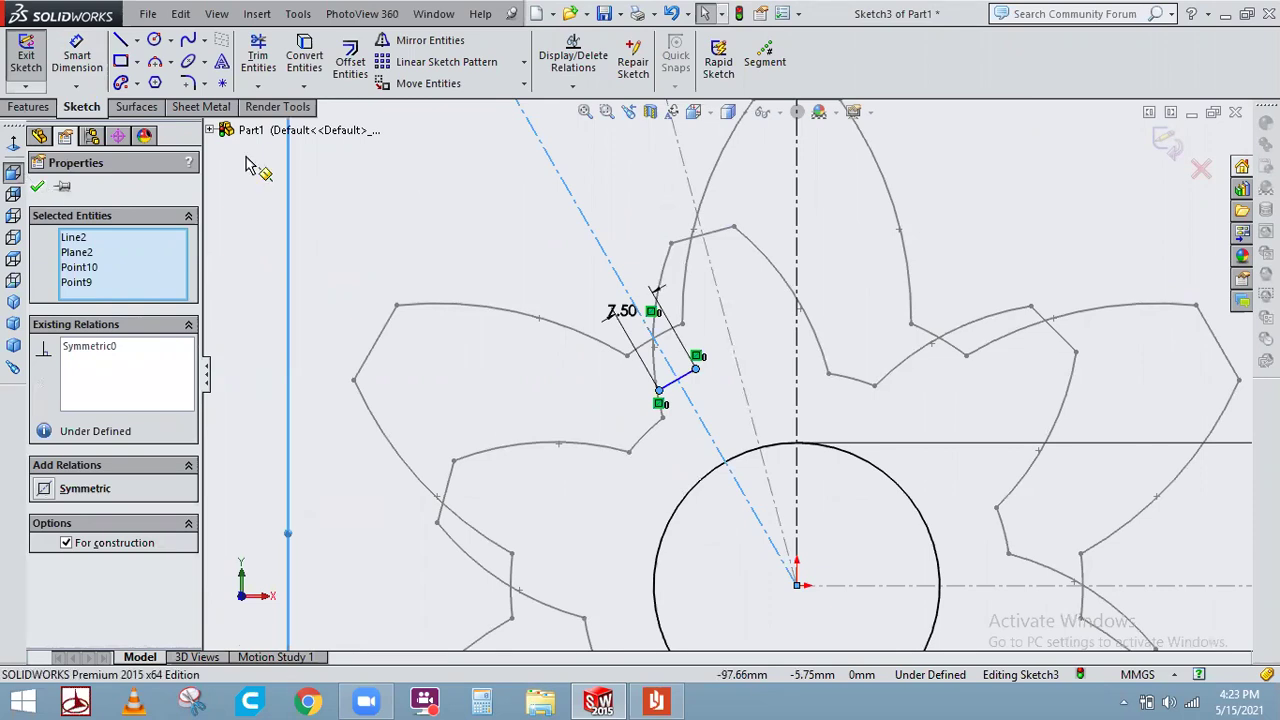
pyautogui.press('Escape')
# Dimension the distance from the origin to the short line and set it to half of 85, giving 42.5 mm
pyautogui.click(88, 60)
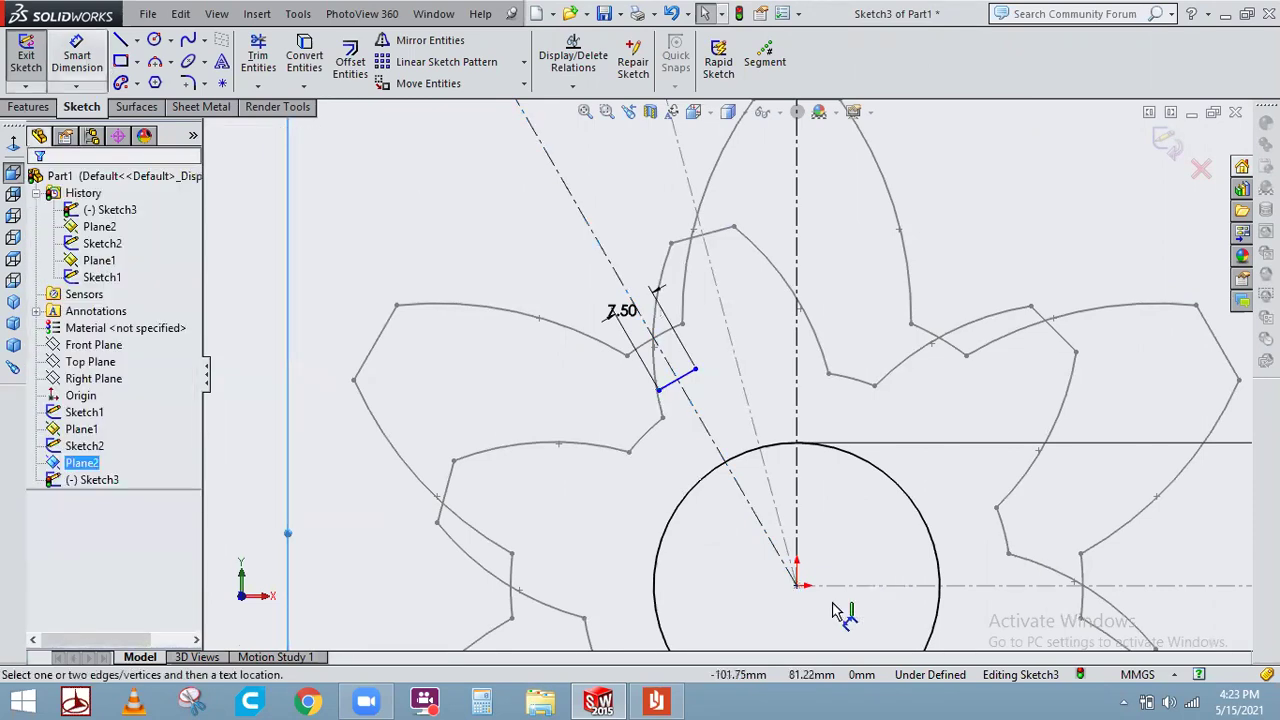
pyautogui.click(685, 400)
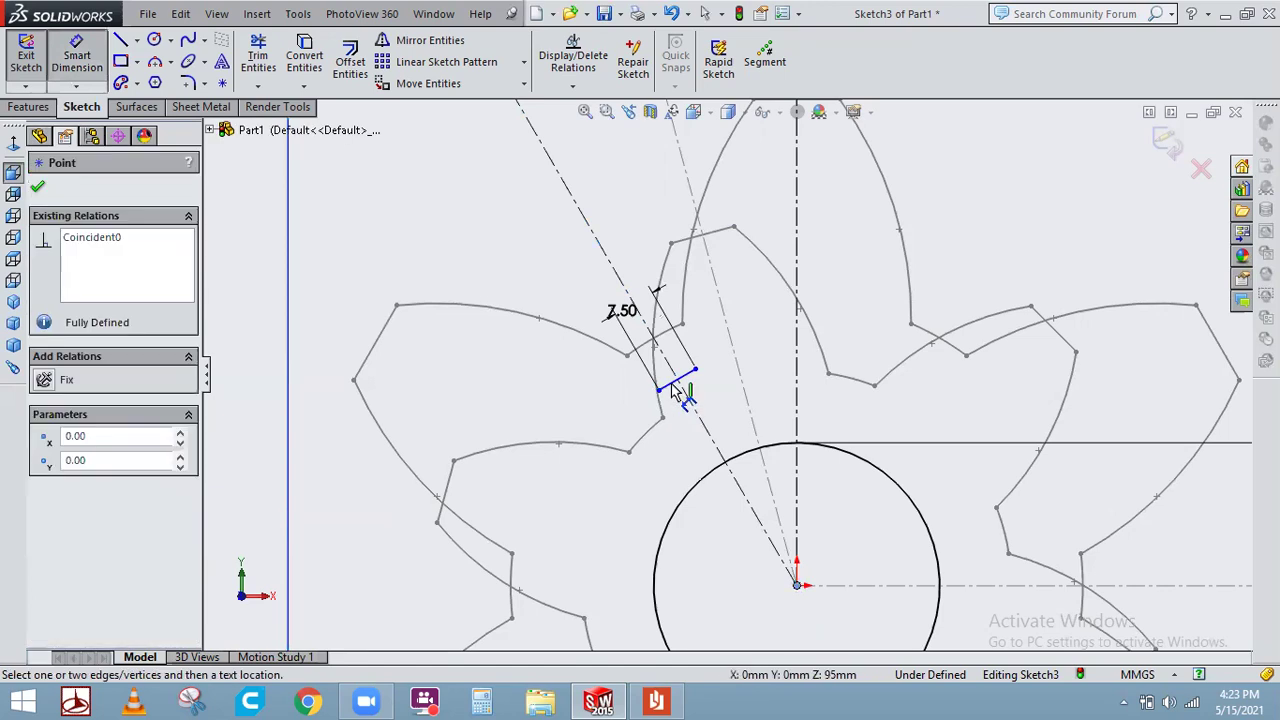
pyautogui.click(857, 407)
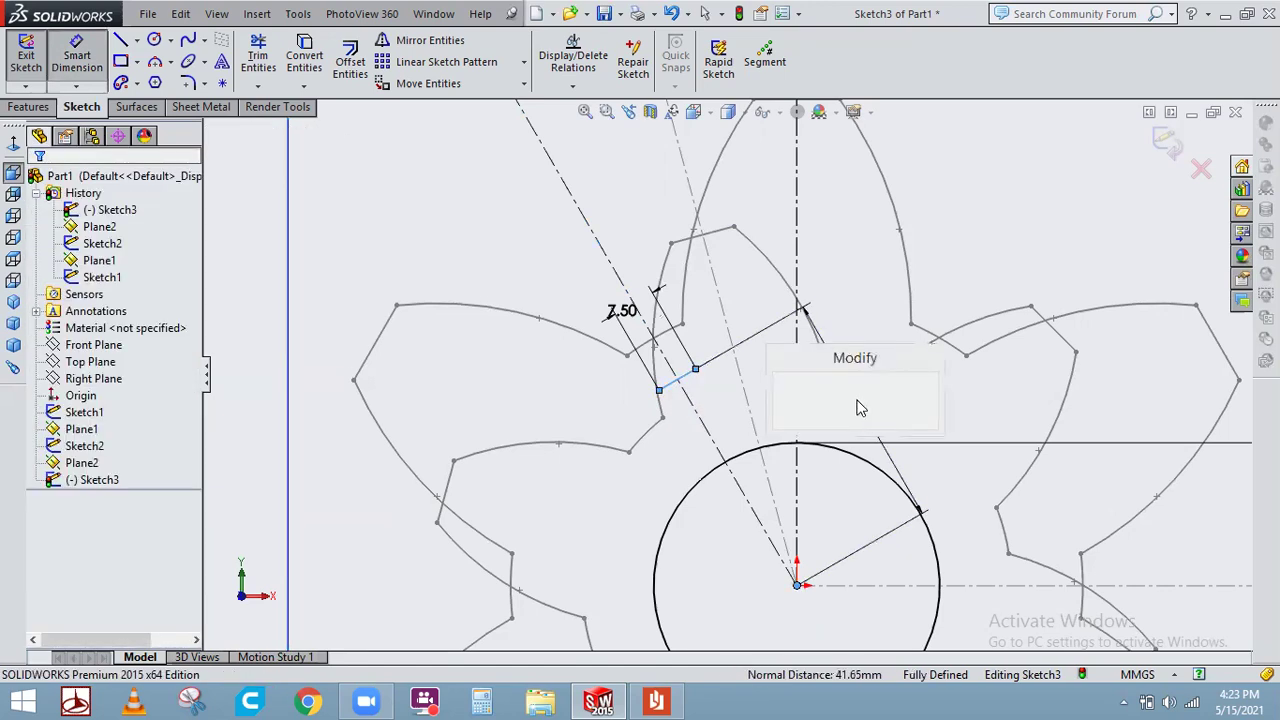
pyautogui.write('85')
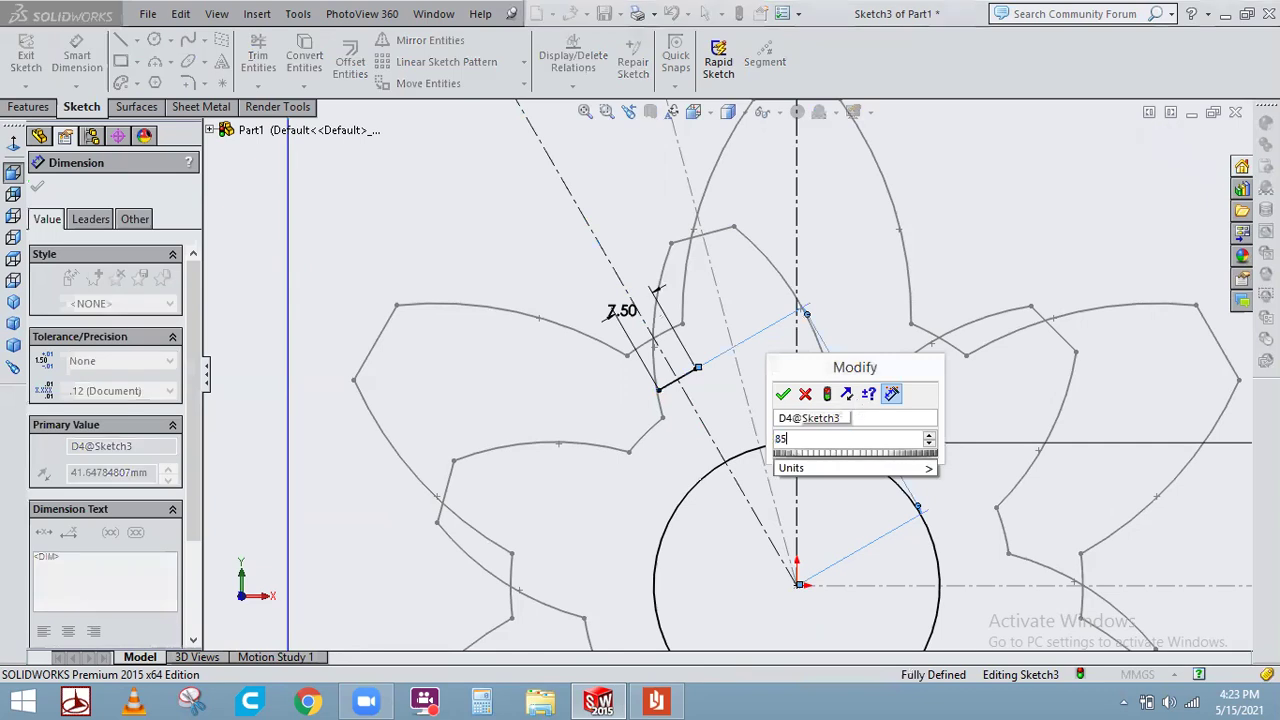
pyautogui.write('*.')
pyautogui.press('Escape')
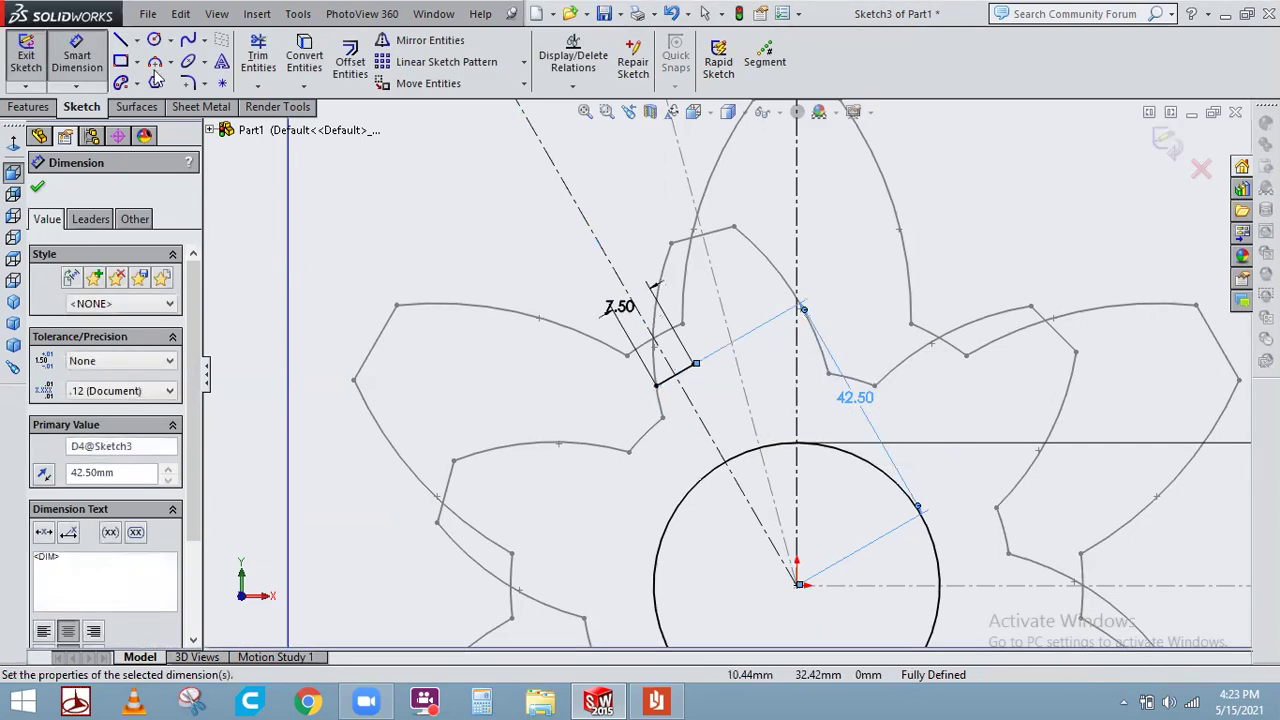
pyautogui.press('Escape')
# Sketch a 3 point arc of about 30 mm radius from the short line's right endpoint to the 50 mm circle, bulging outward
pyautogui.click(204, 61)
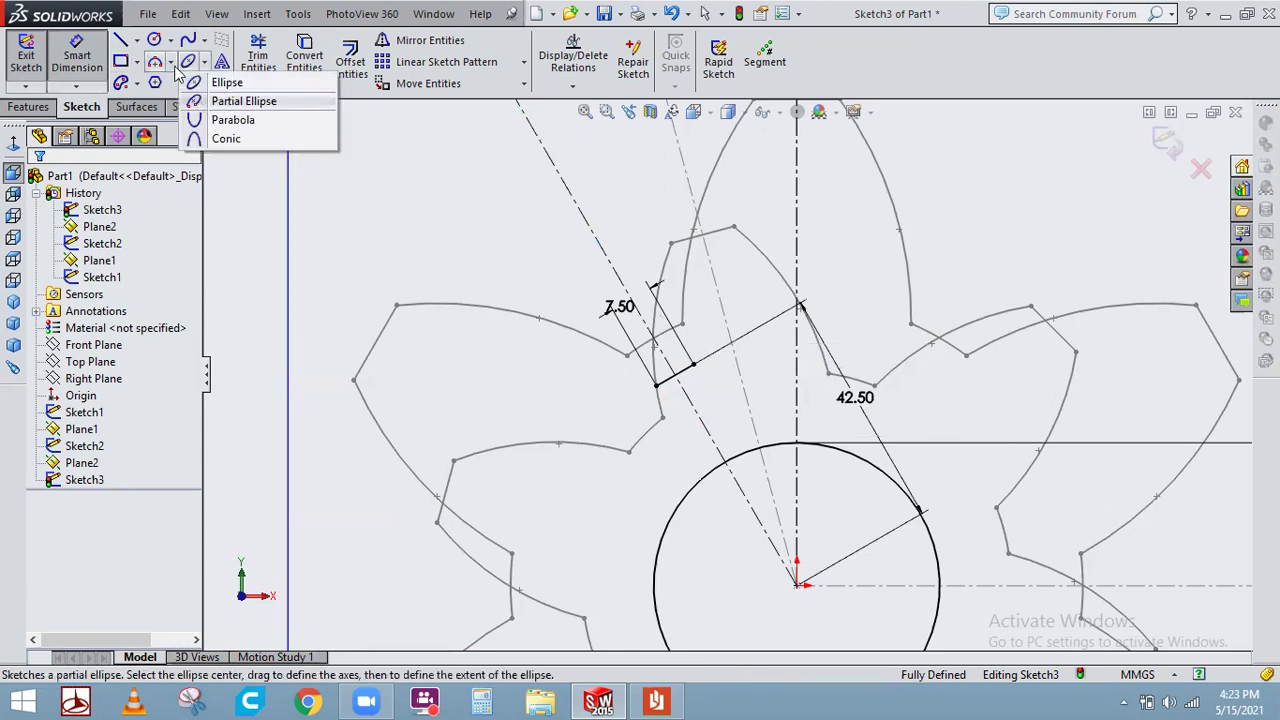
pyautogui.click(173, 64)
pyautogui.click(174, 67)
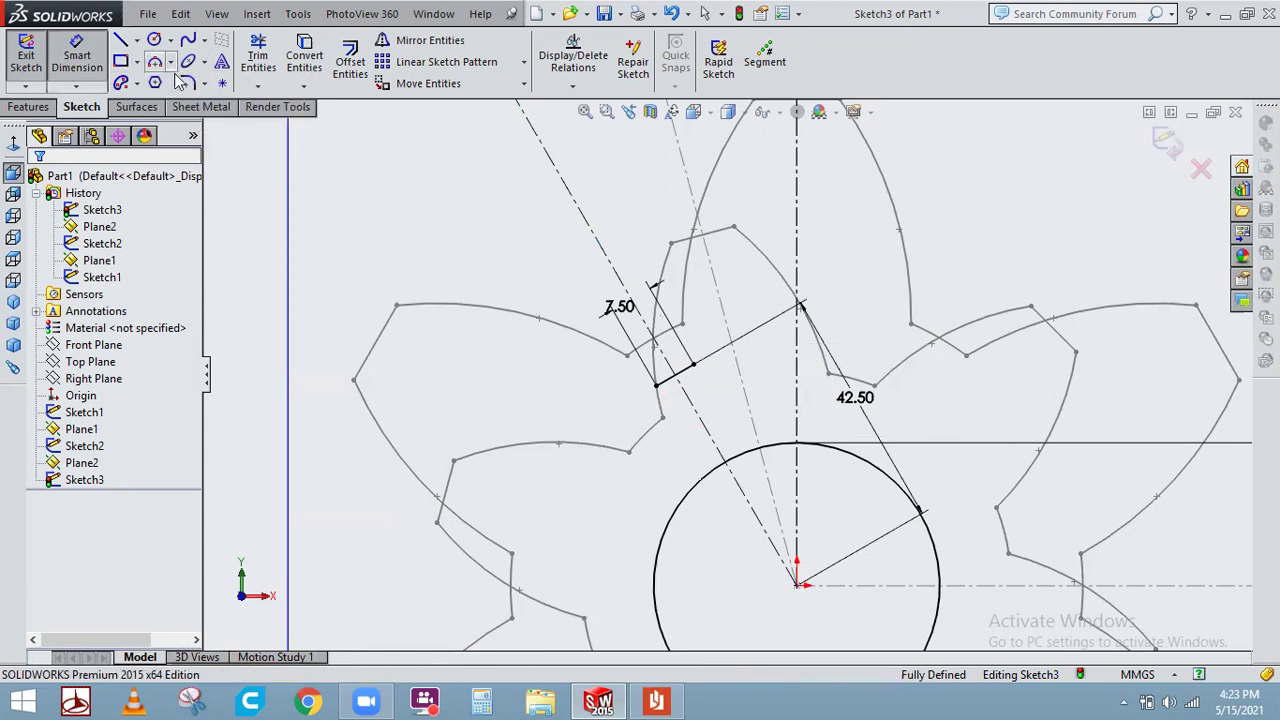
pyautogui.click(172, 63)
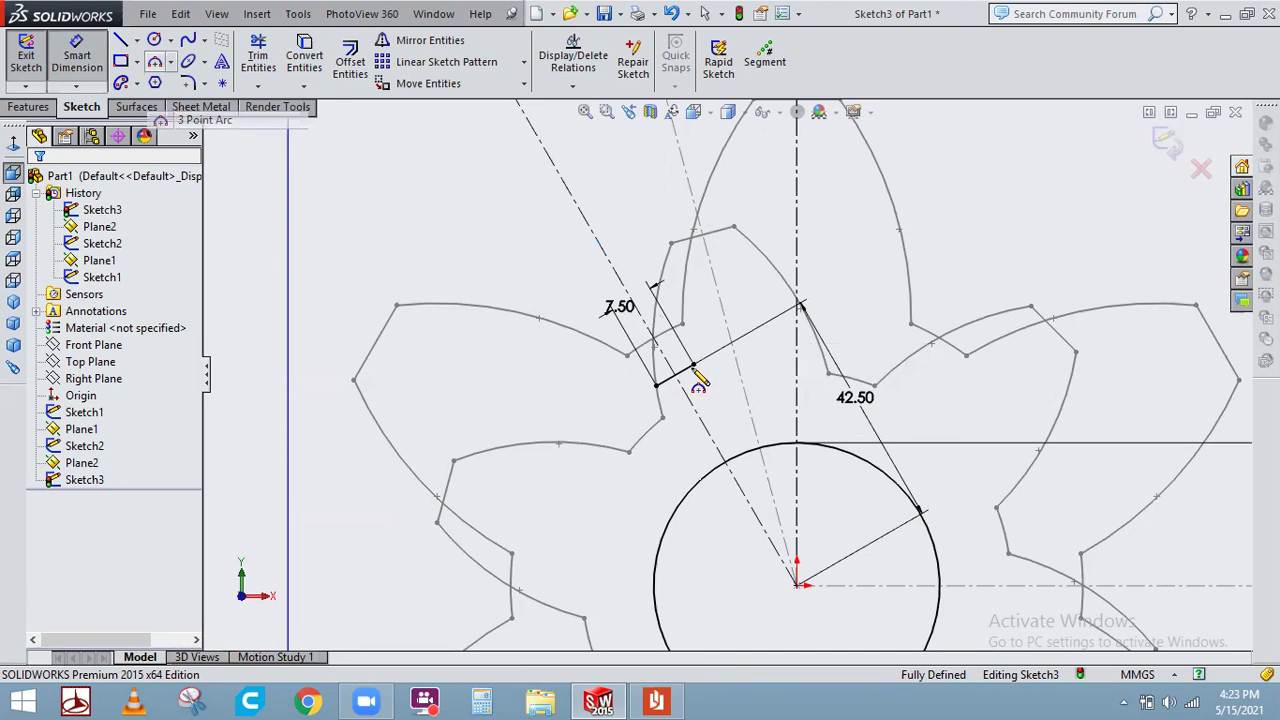
pyautogui.click(766, 445)
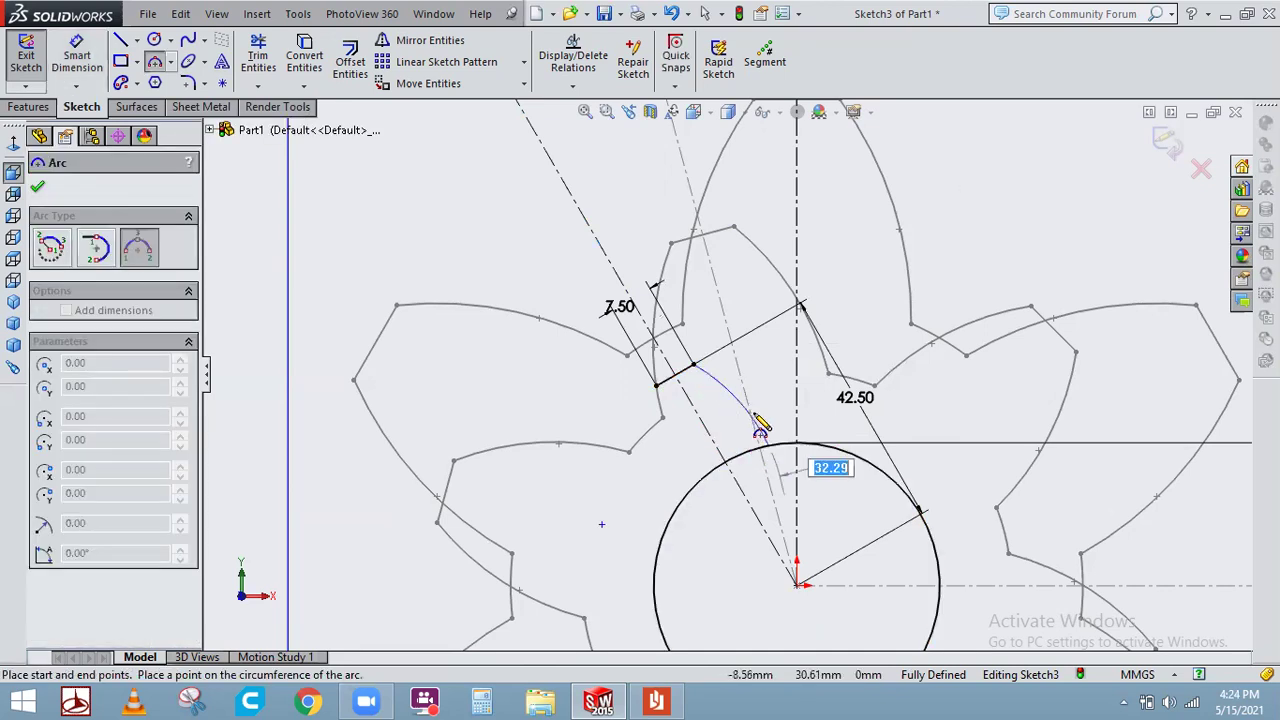
pyautogui.click(760, 428)
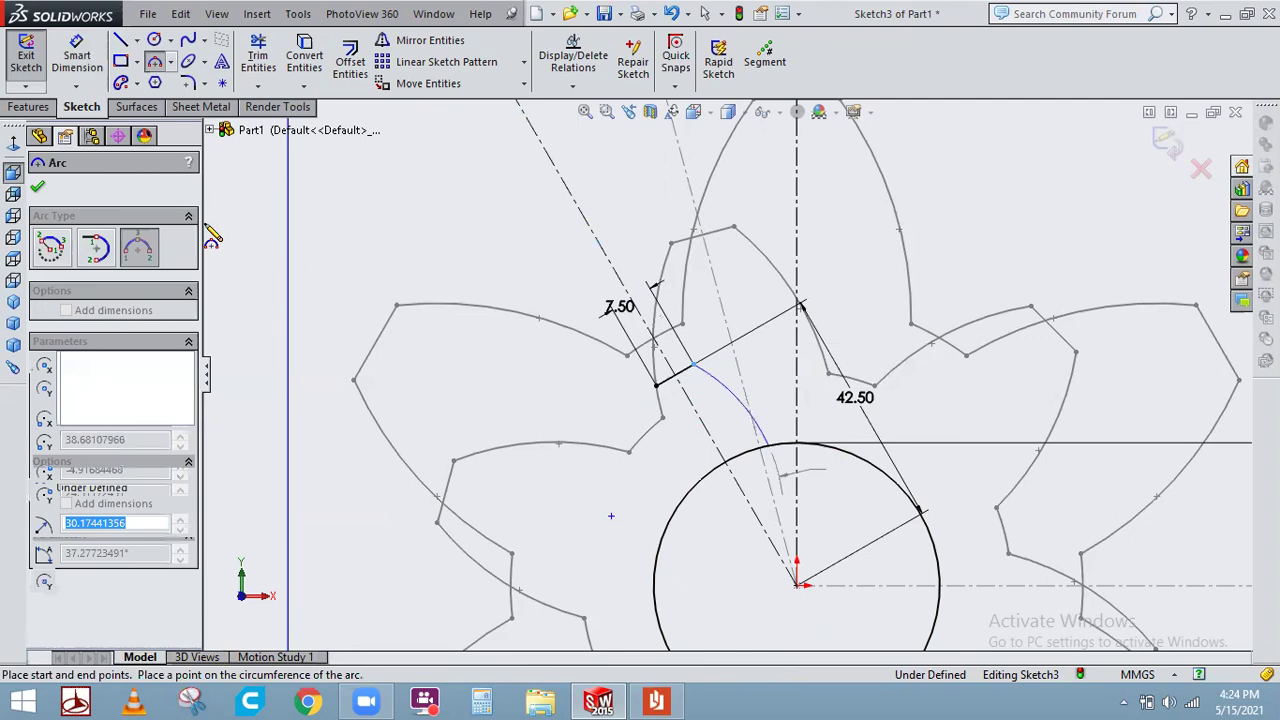
# Set the tooth arc's radius to 65*.5, giving 32.5 mm, and mirror the arc about the 30° construction line
pyautogui.click(99, 47)
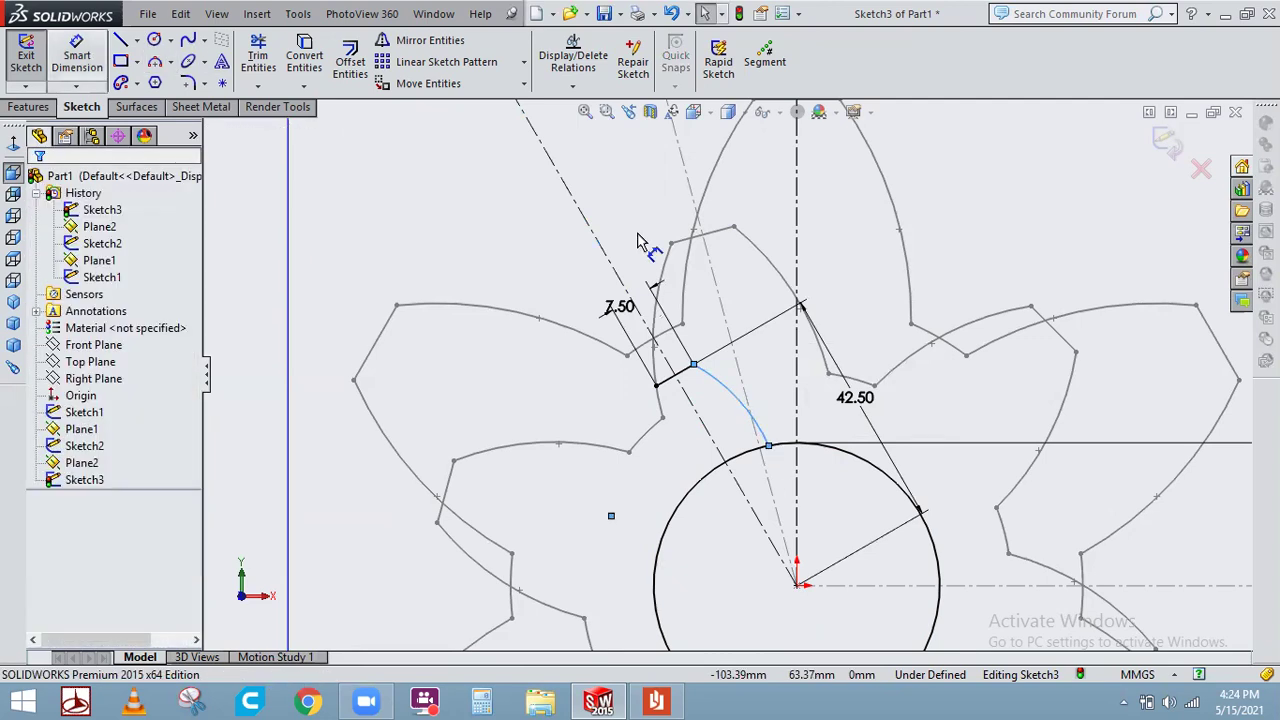
pyautogui.click(770, 370)
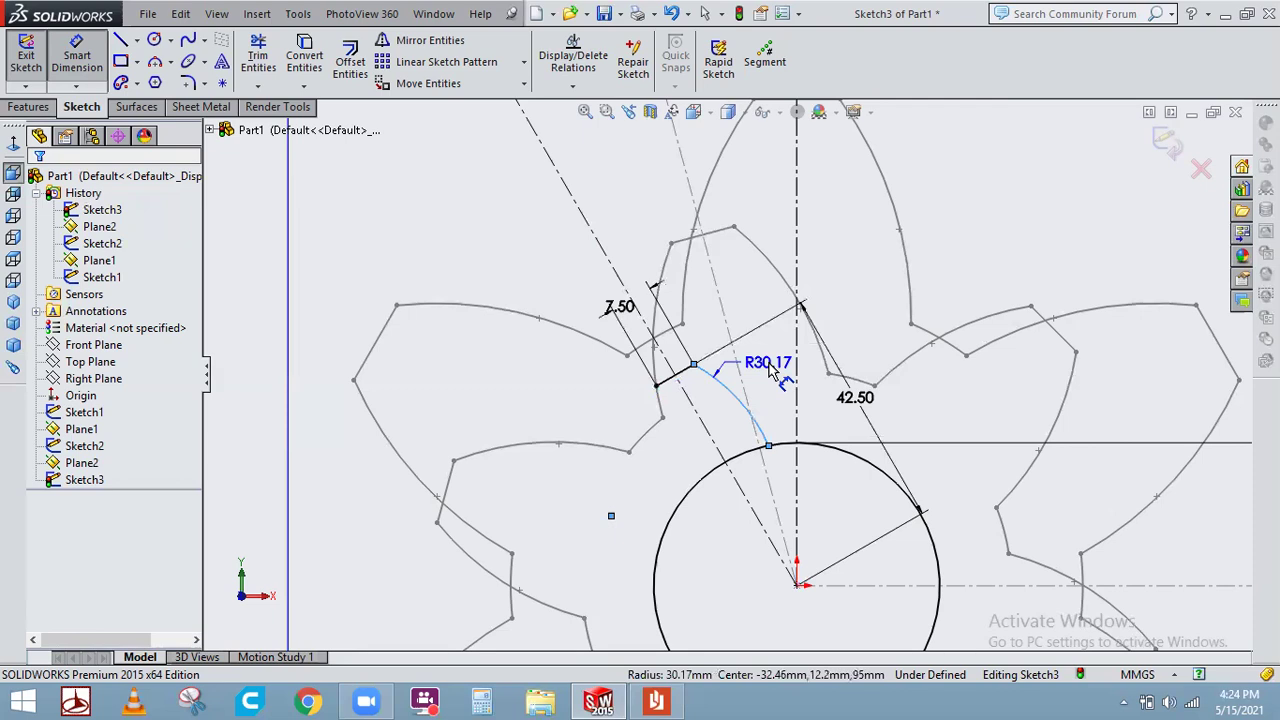
pyautogui.click(770, 370)
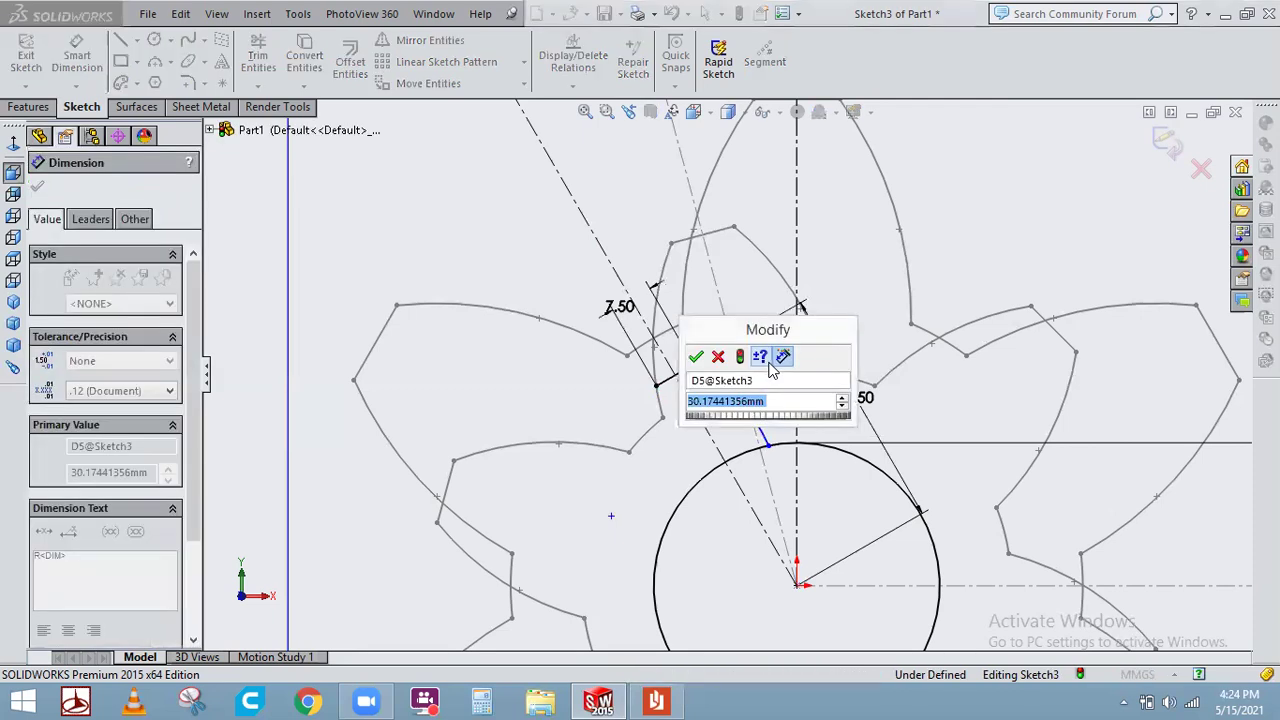
pyautogui.write('65*0.5')
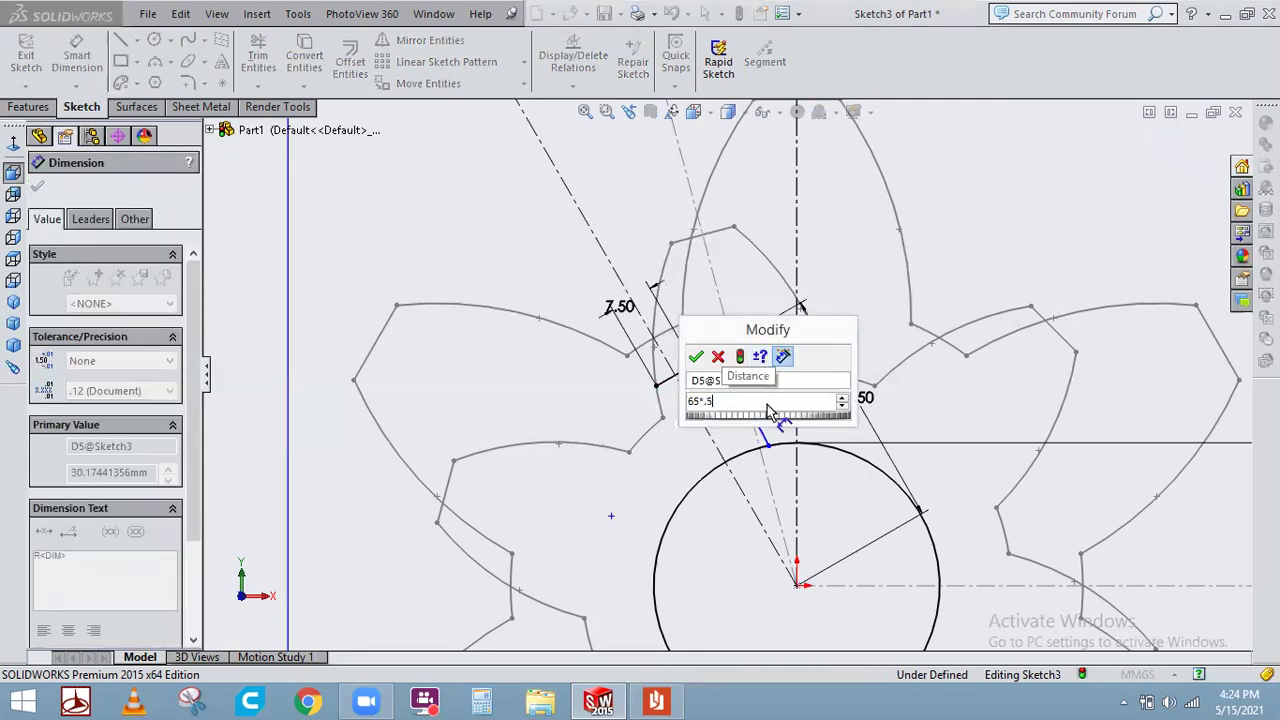
pyautogui.press('Return')
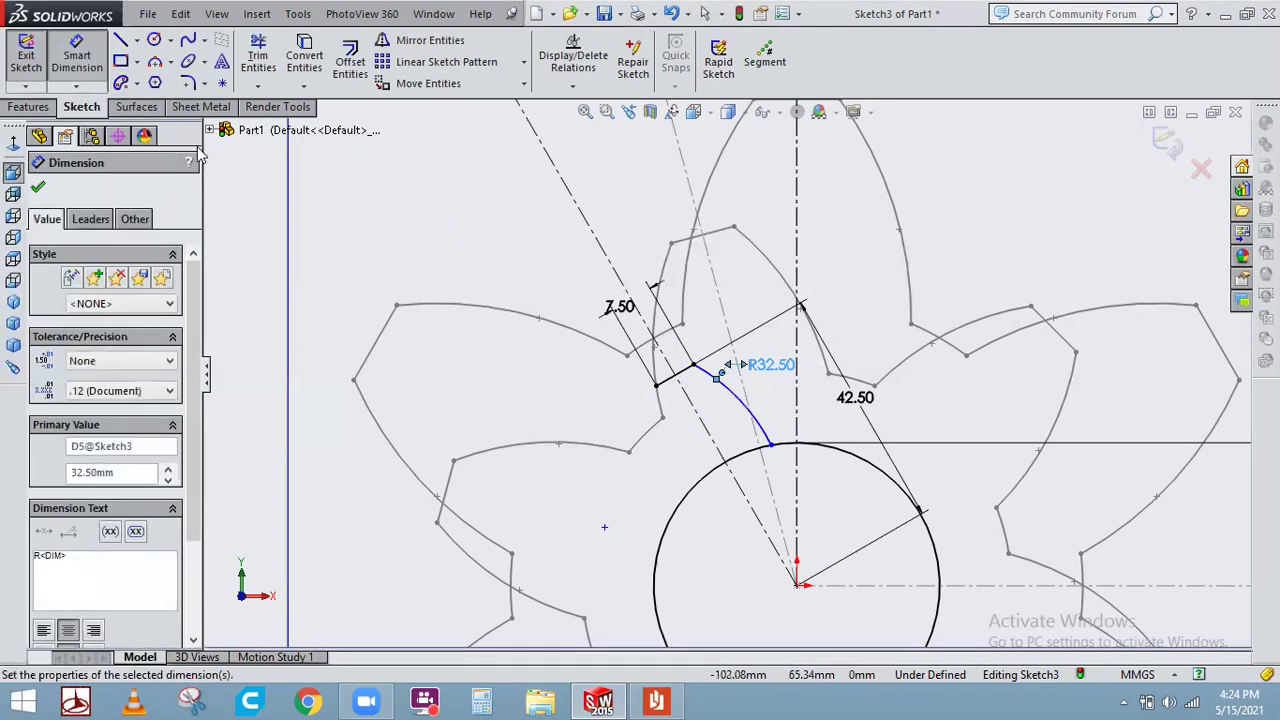
pyautogui.press('Escape')
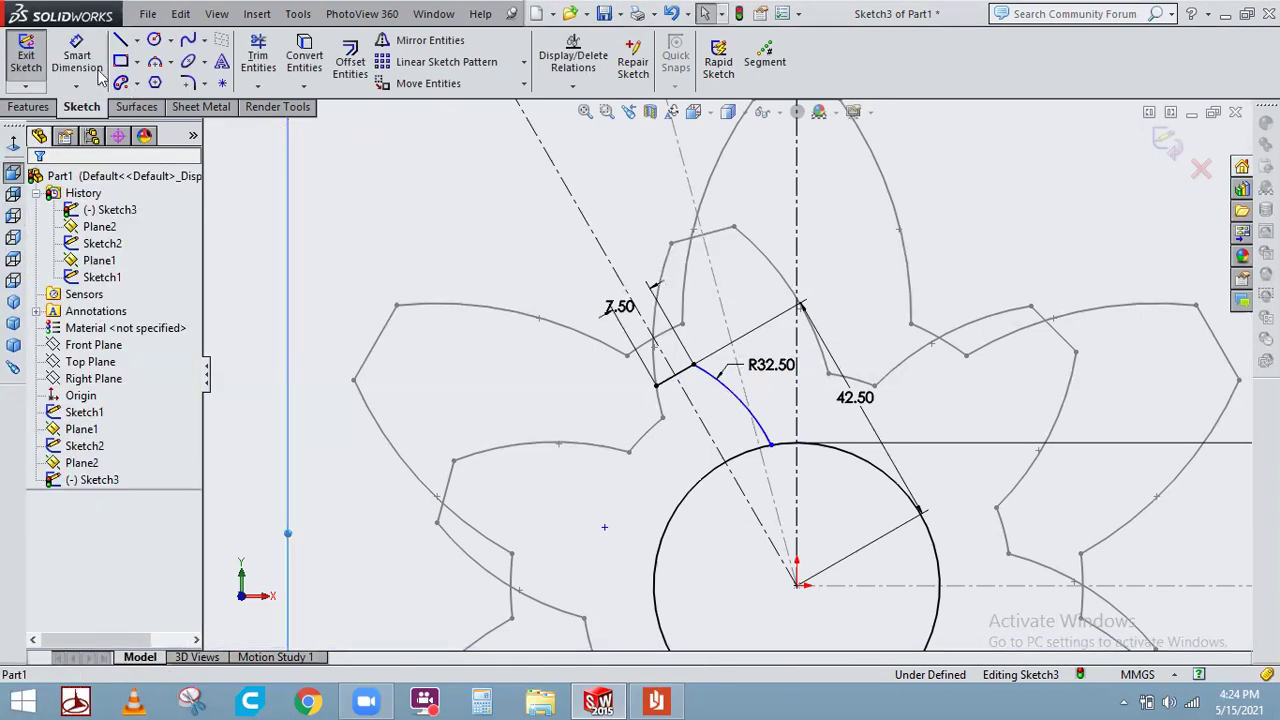
pyautogui.click(453, 44)
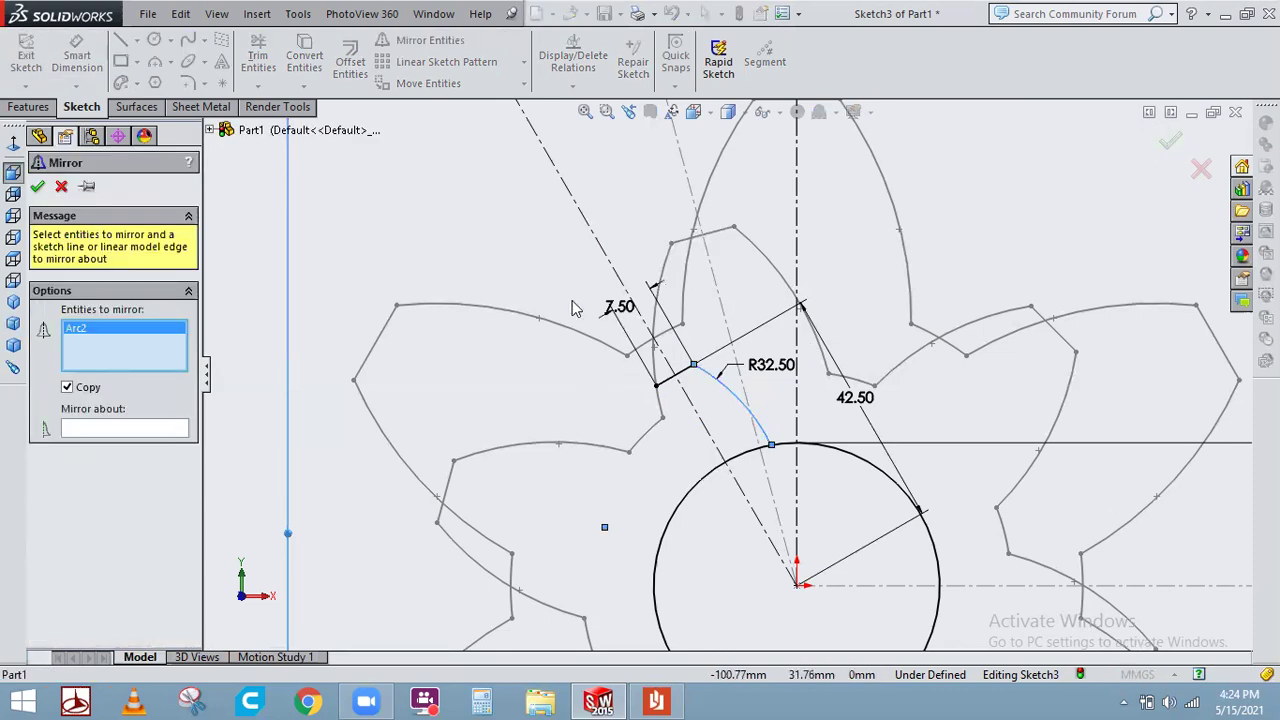
pyautogui.click(601, 245)
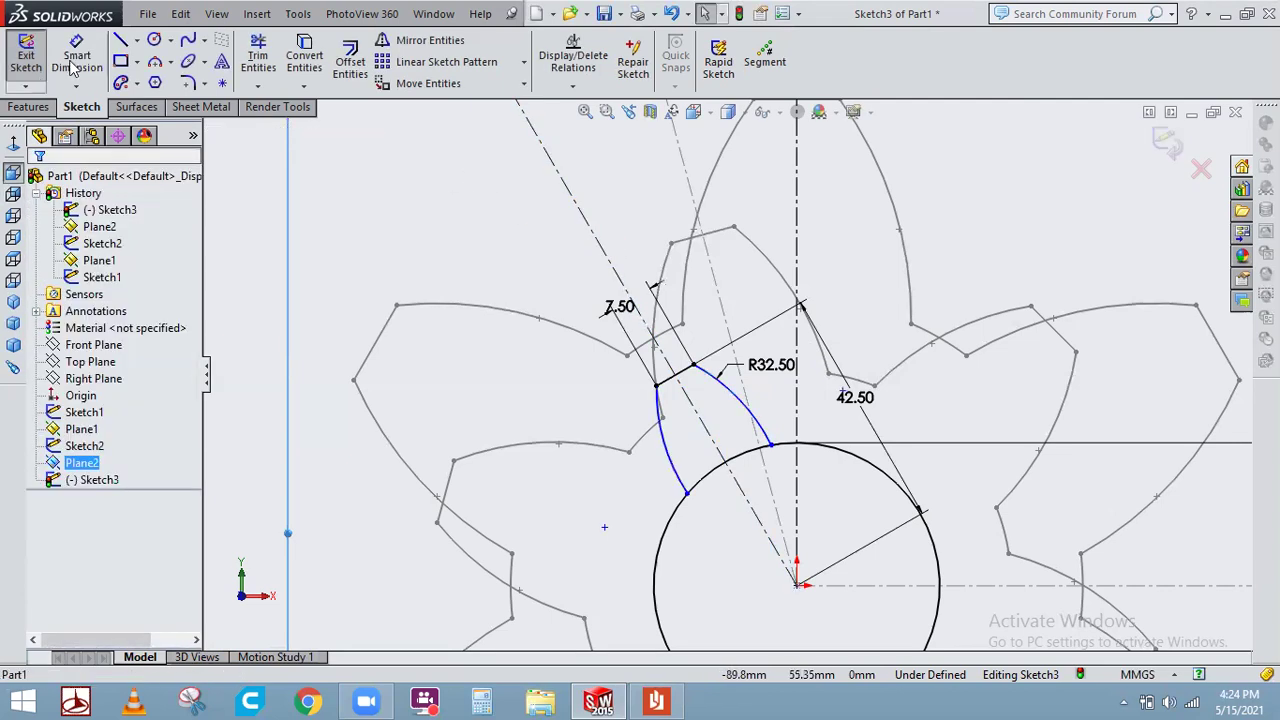
# Dimension the distance between the two tooth arcs' endpoints on the 50 mm circle and set it to 40*.5, giving 20 mm
pyautogui.click(72, 68)
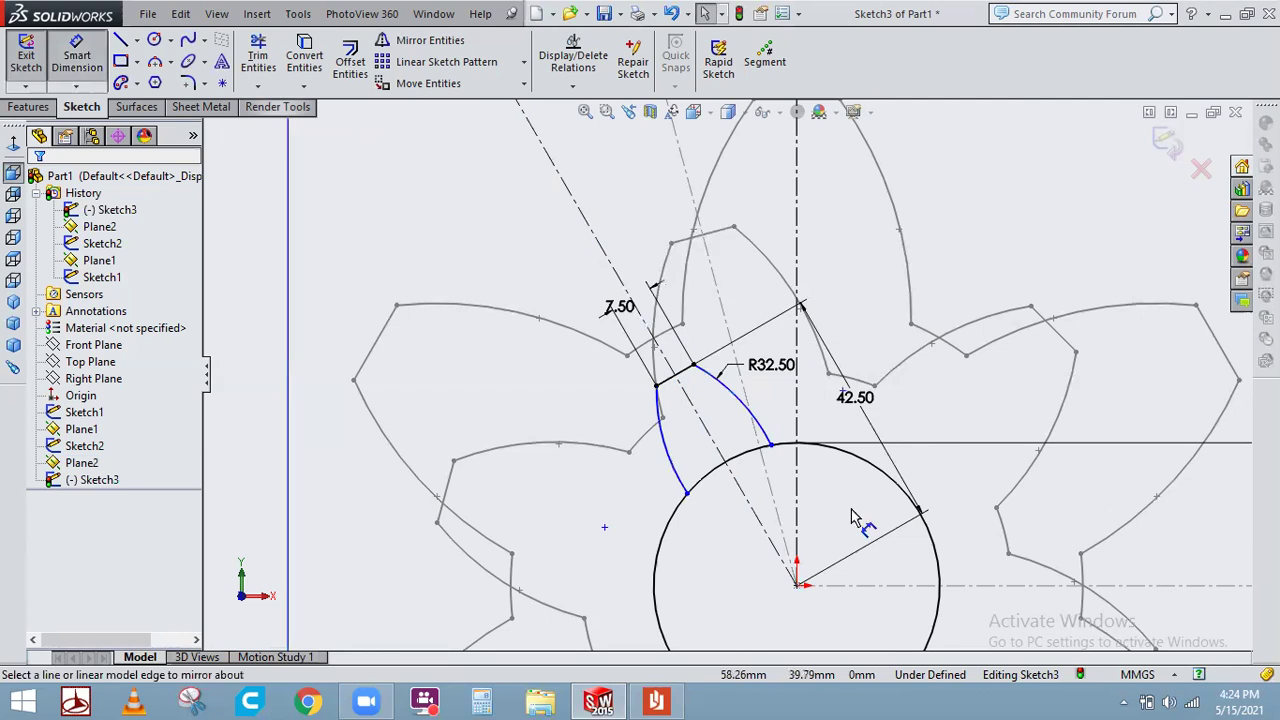
pyautogui.click(689, 494)
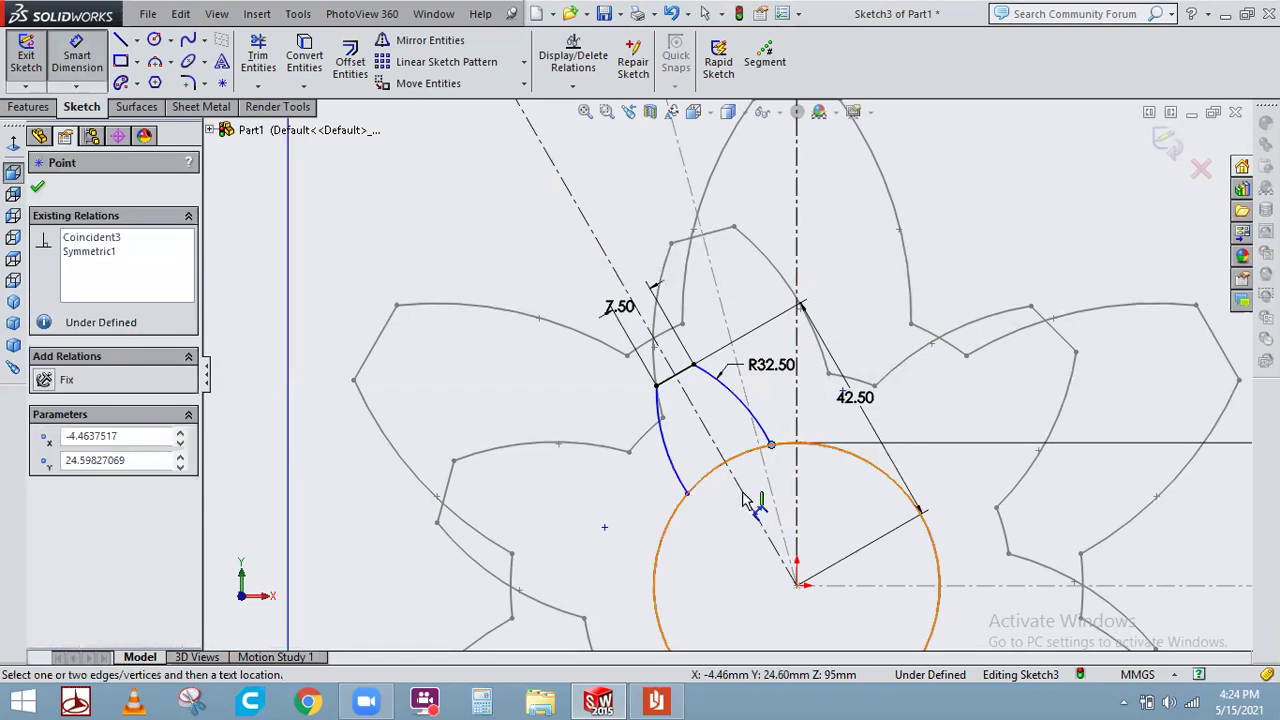
pyautogui.click(689, 494)
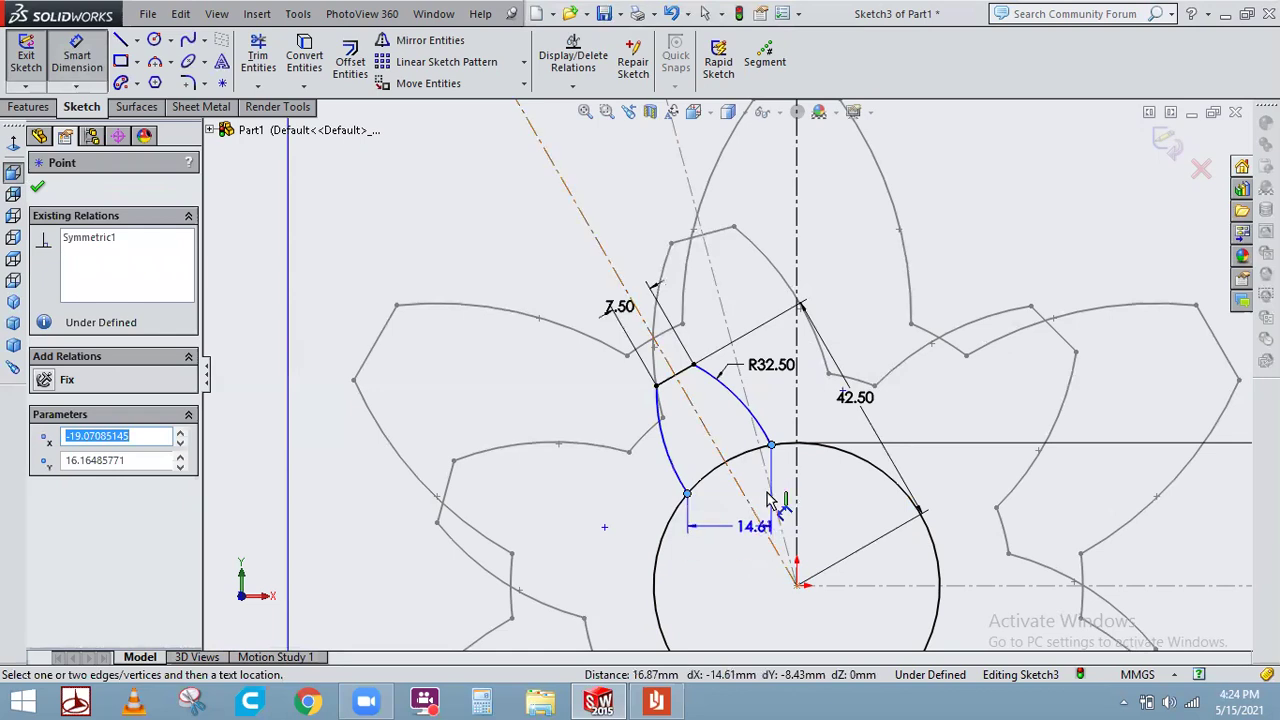
pyautogui.rightClick(770, 500)
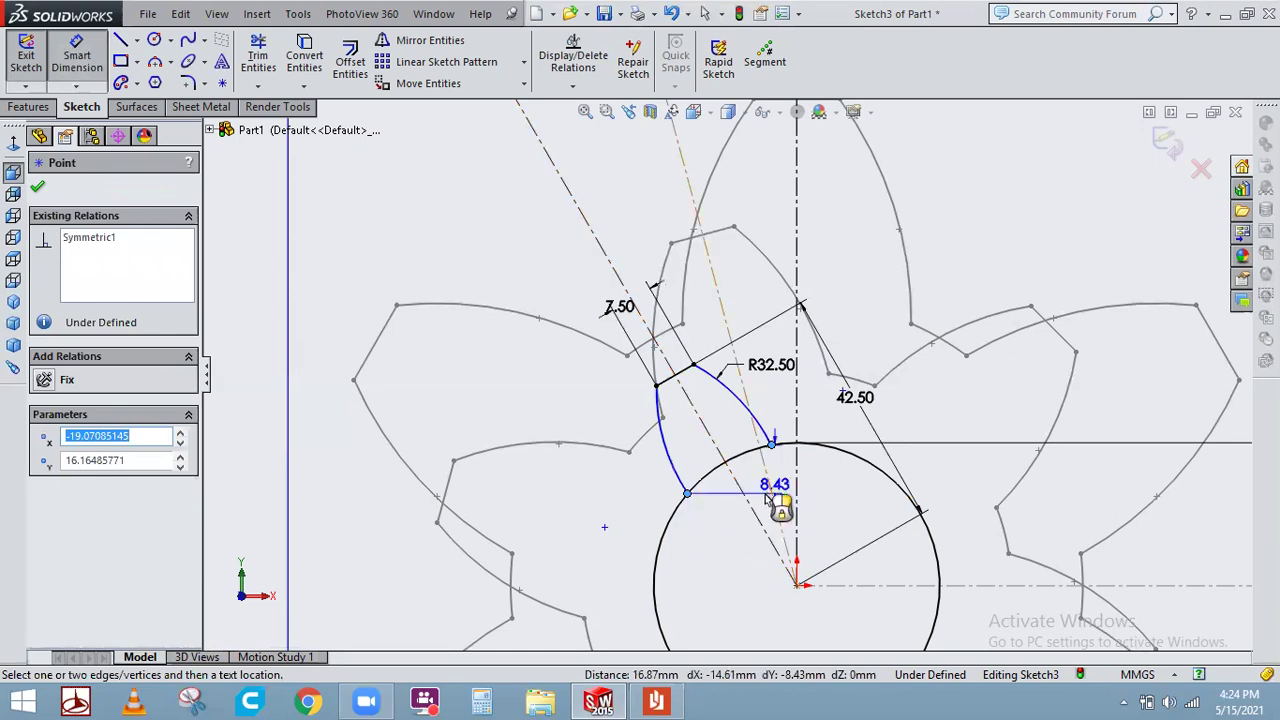
pyautogui.click(845, 588)
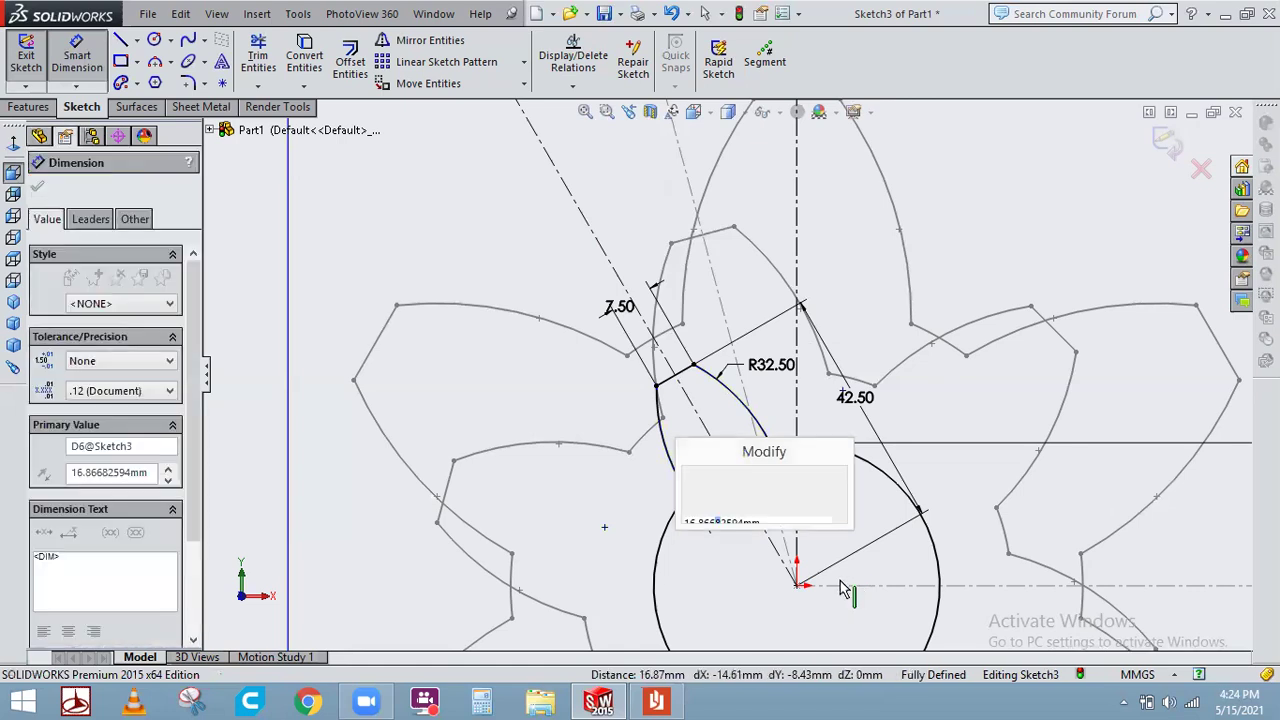
pyautogui.write('40*.5')
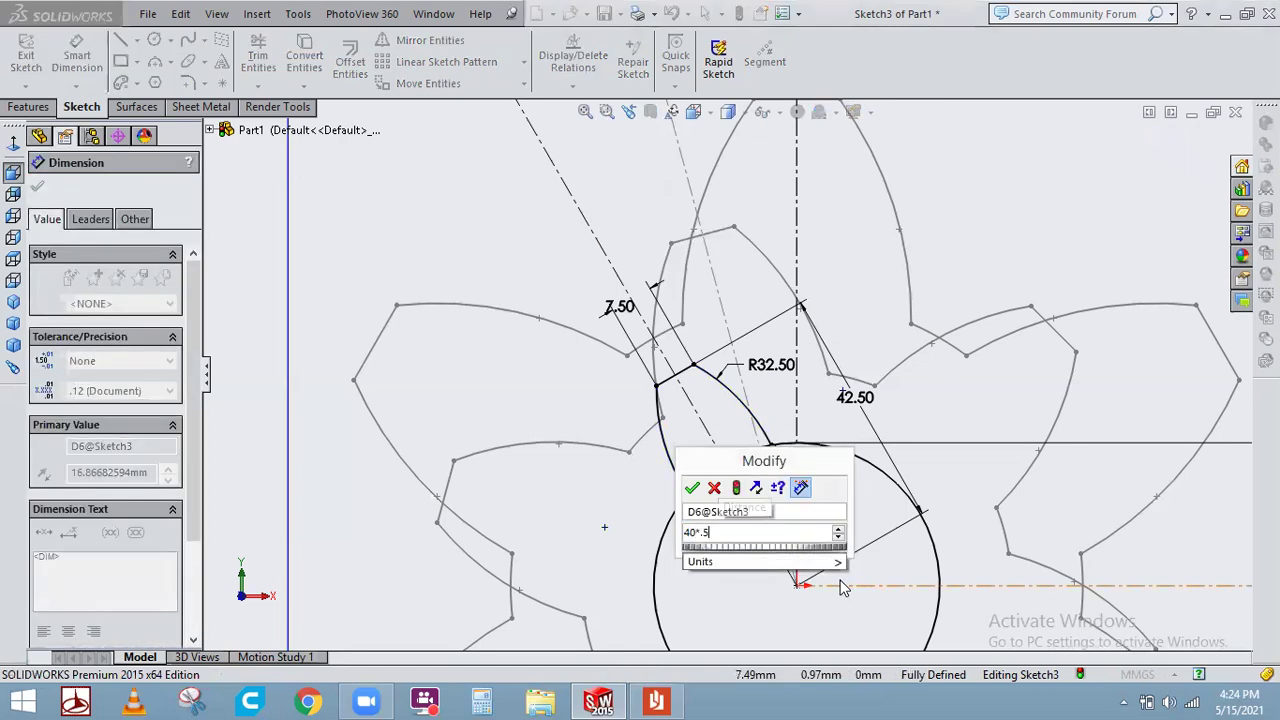
pyautogui.press('Return')
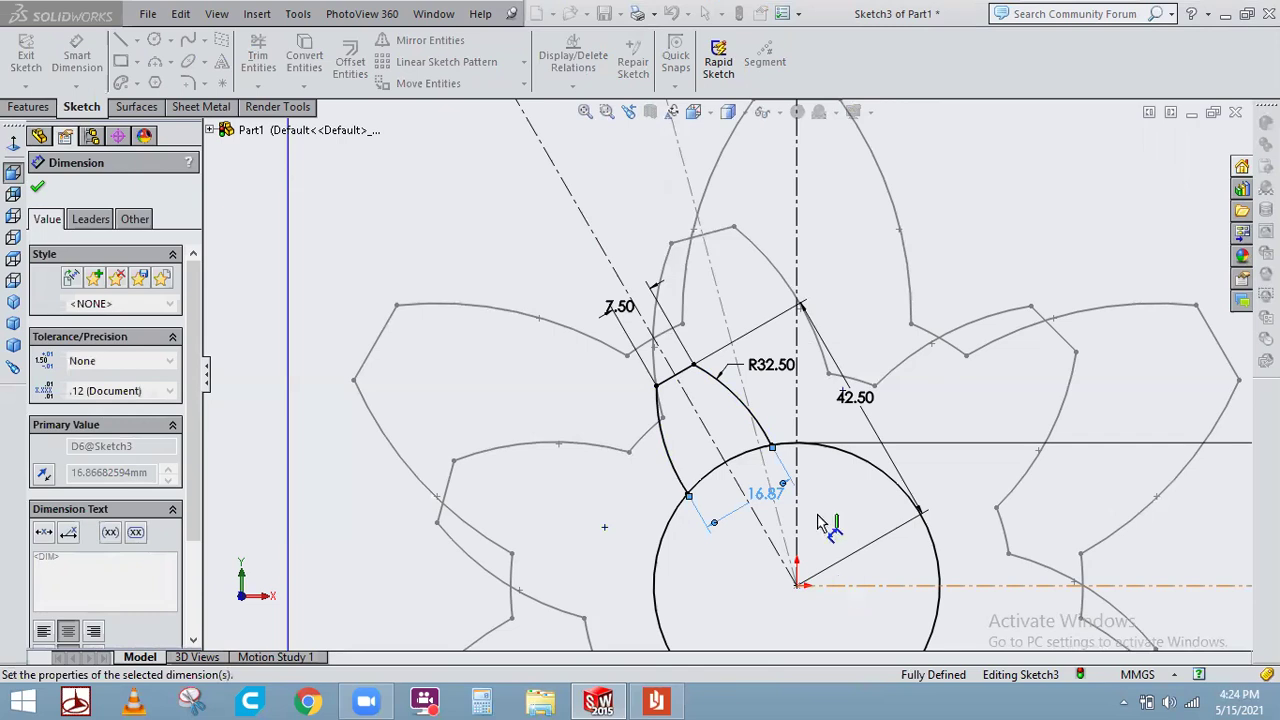
pyautogui.press('Escape')
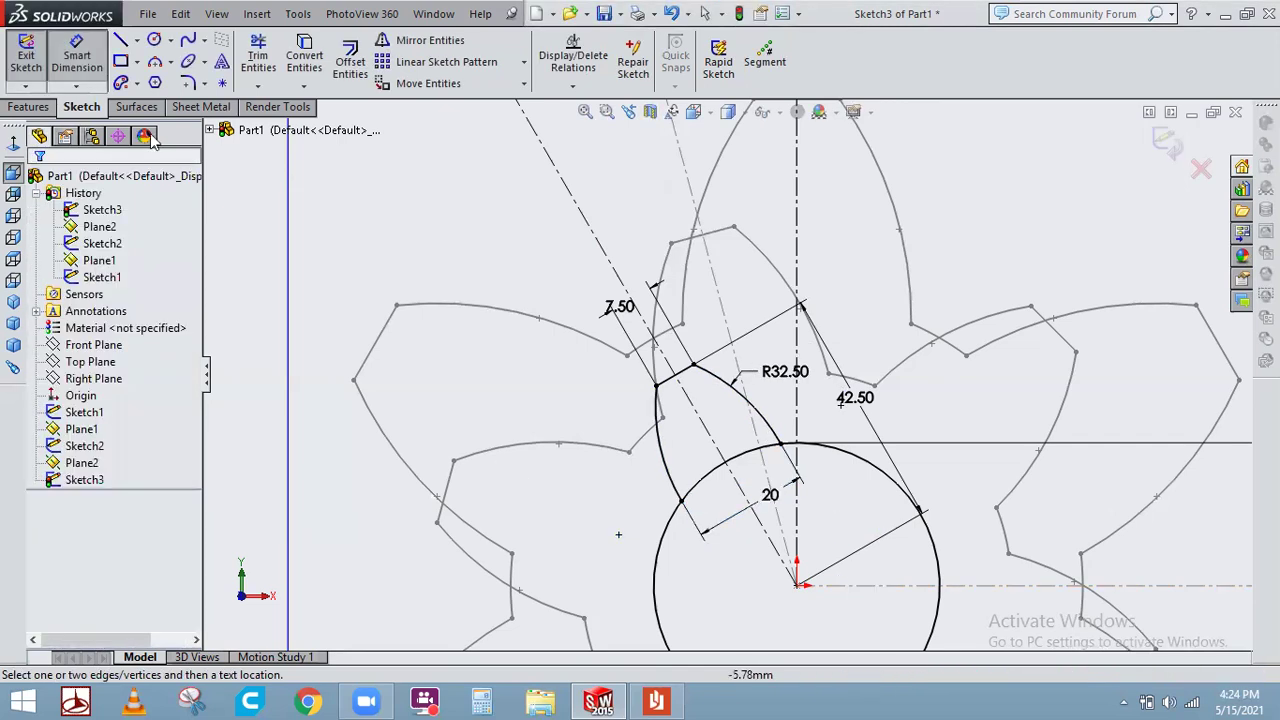
pyautogui.press('Escape')
# Circular-pattern the tooth's two arcs and short line into 6 equally spaced instances over 360° around the circle's centre
pyautogui.click(524, 63)
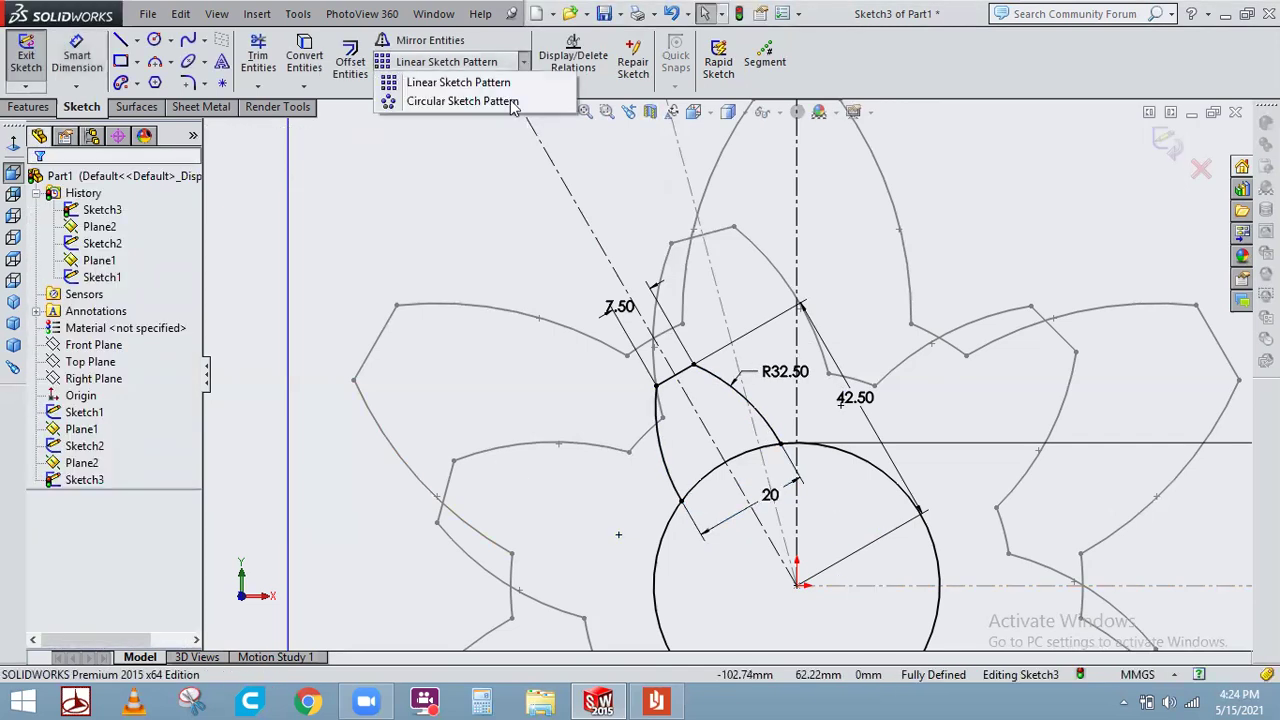
pyautogui.click(510, 102)
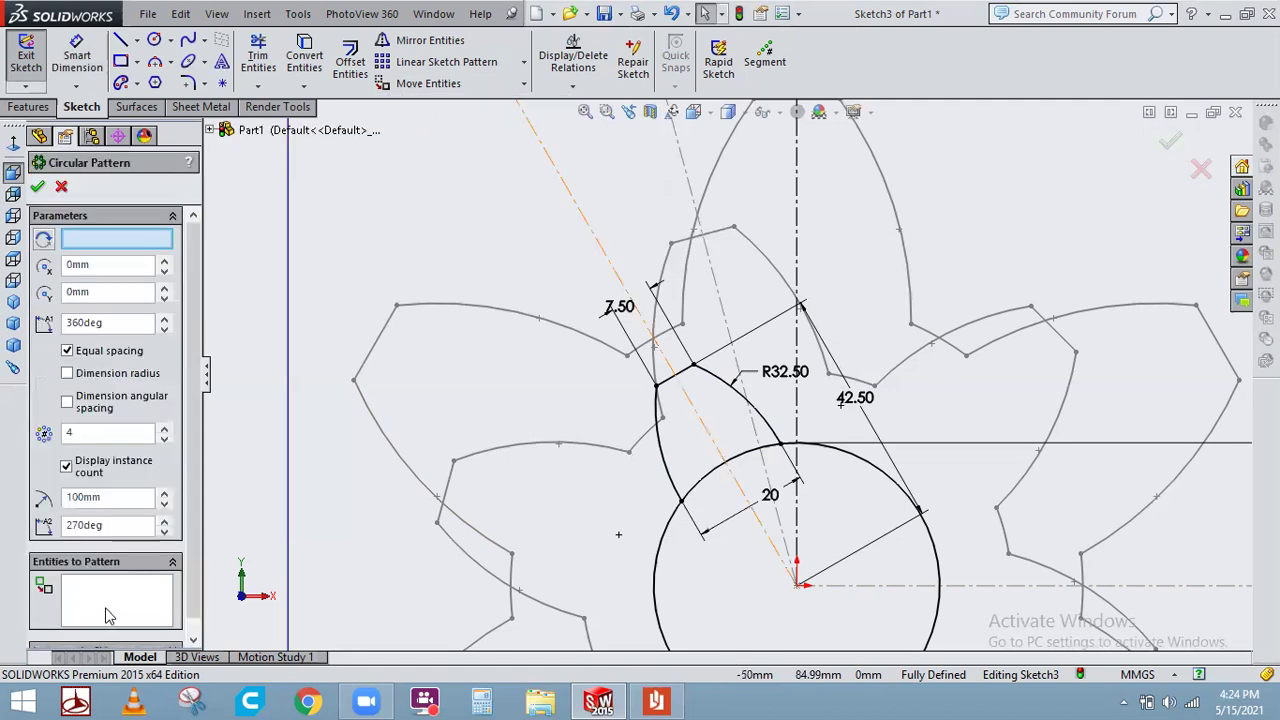
pyautogui.click(109, 615)
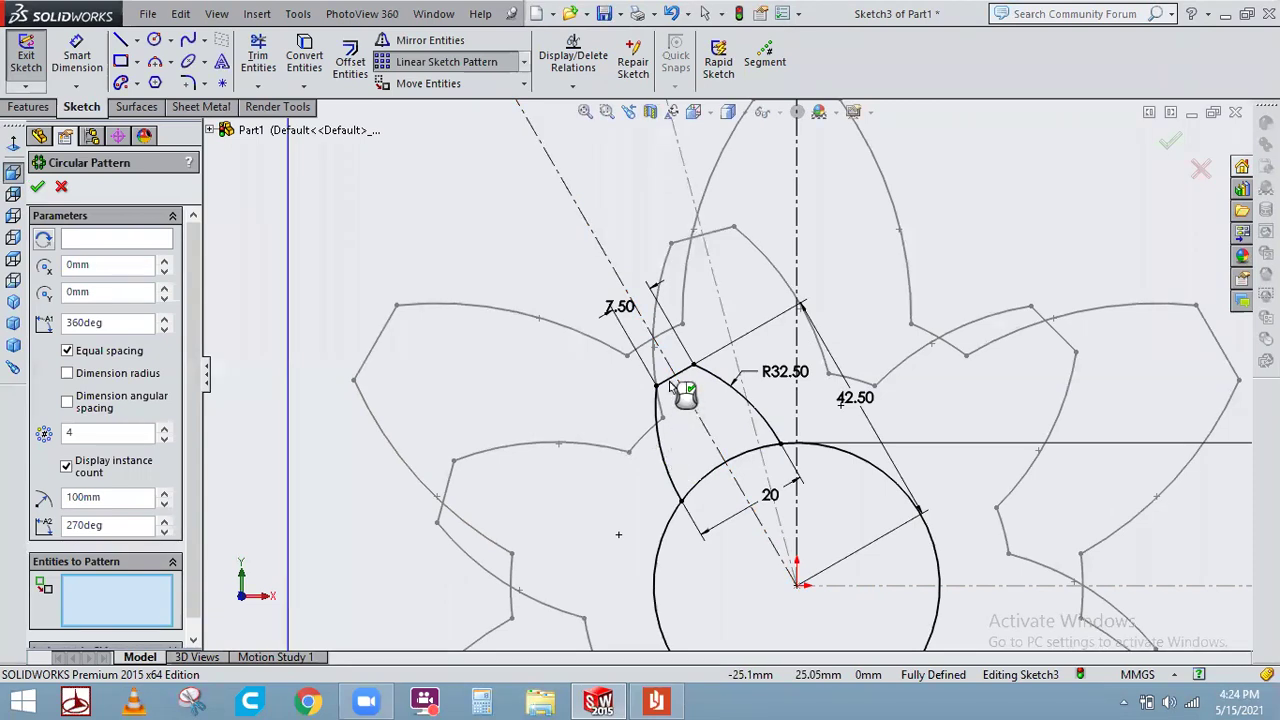
pyautogui.click(762, 420)
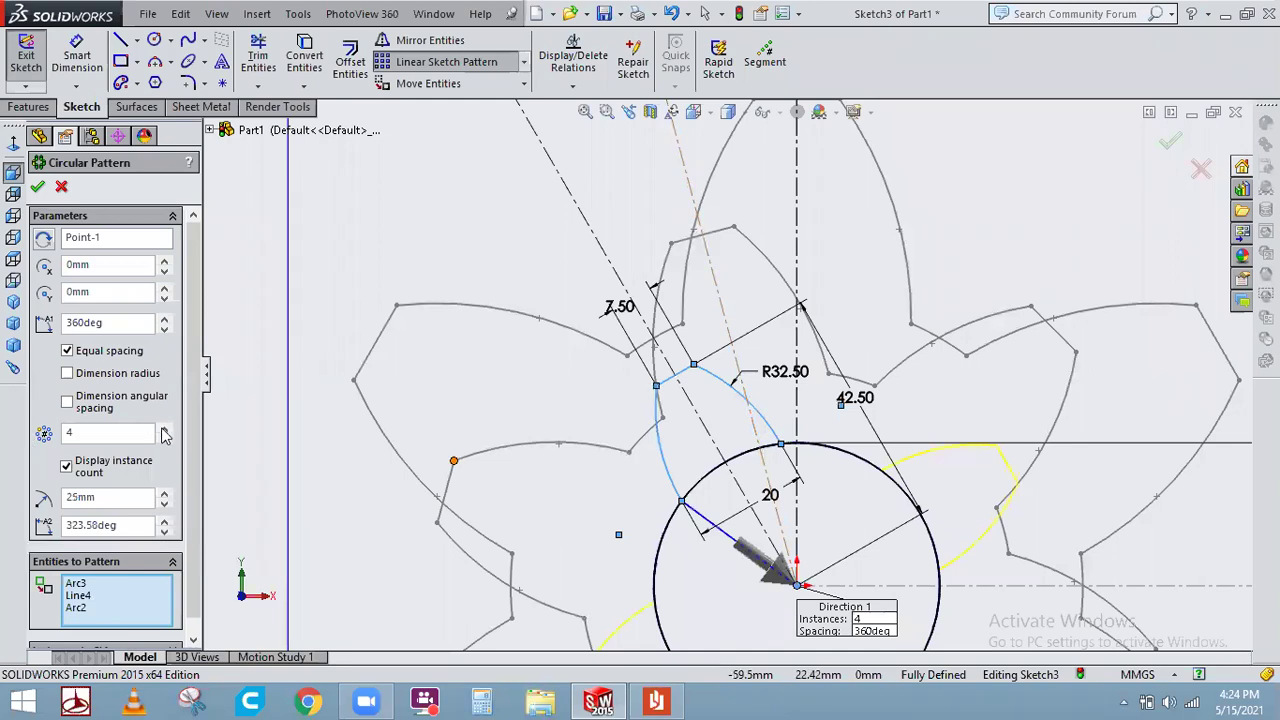
pyautogui.click(37, 188)
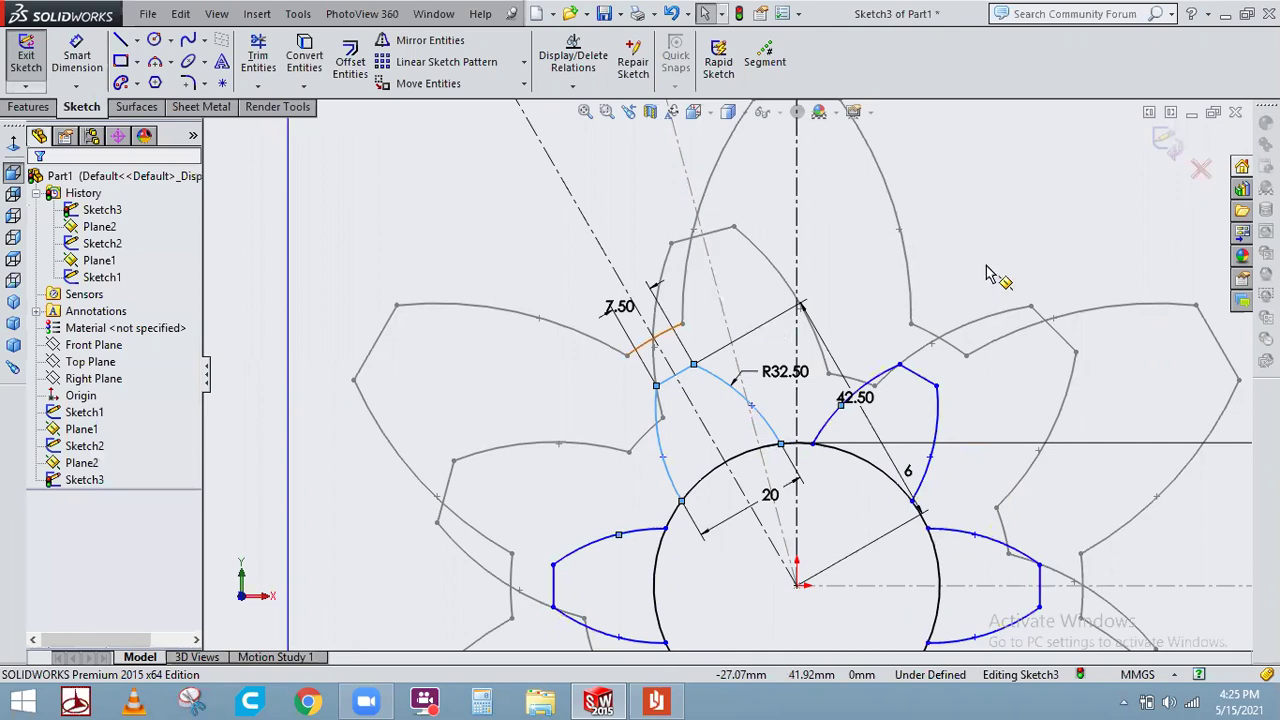
pyautogui.press('f')
pyautogui.click(257, 56)
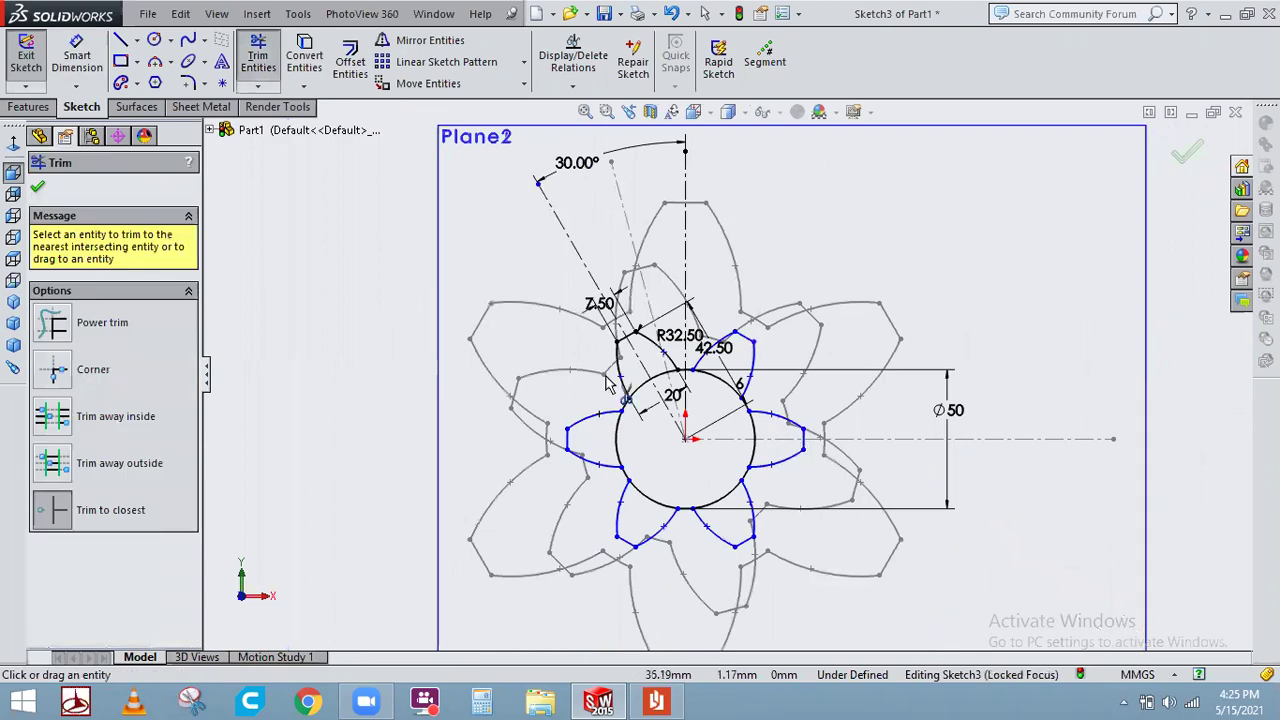
pyautogui.press('Escape')
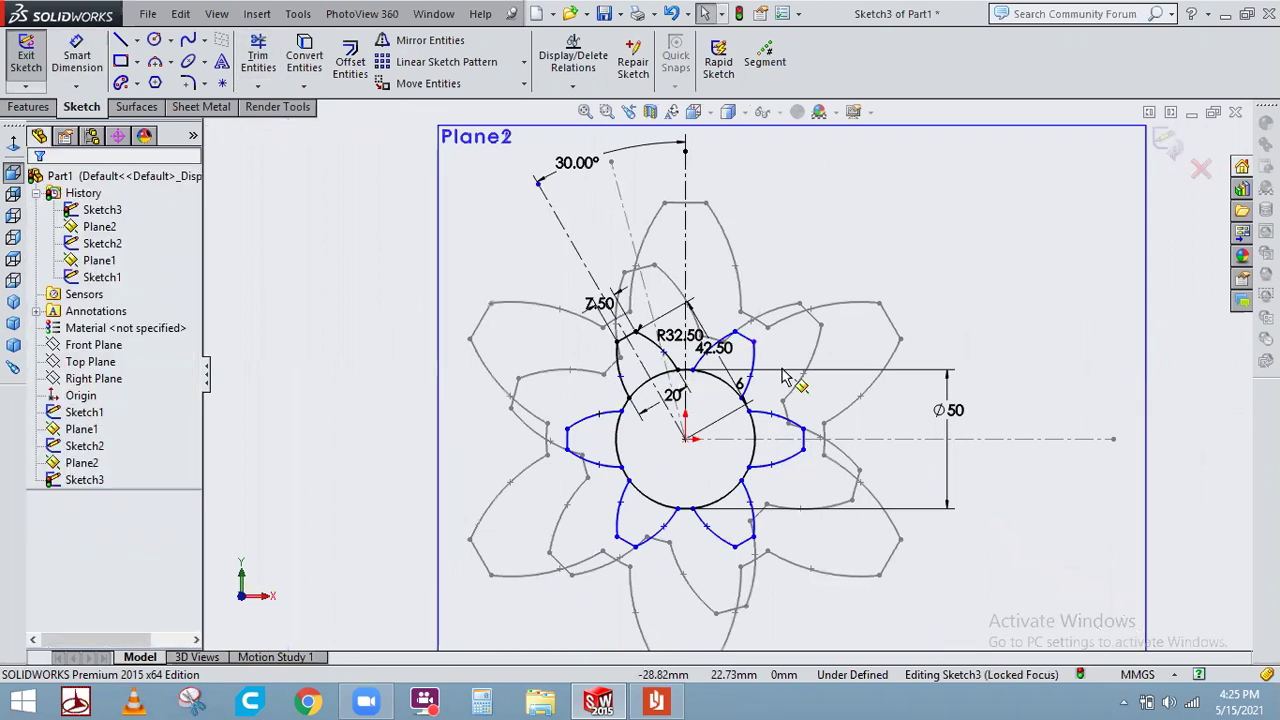
# Make the circular tooth pattern's centre point coincident with the origin
pyautogui.scroll(-5, 915, 375)
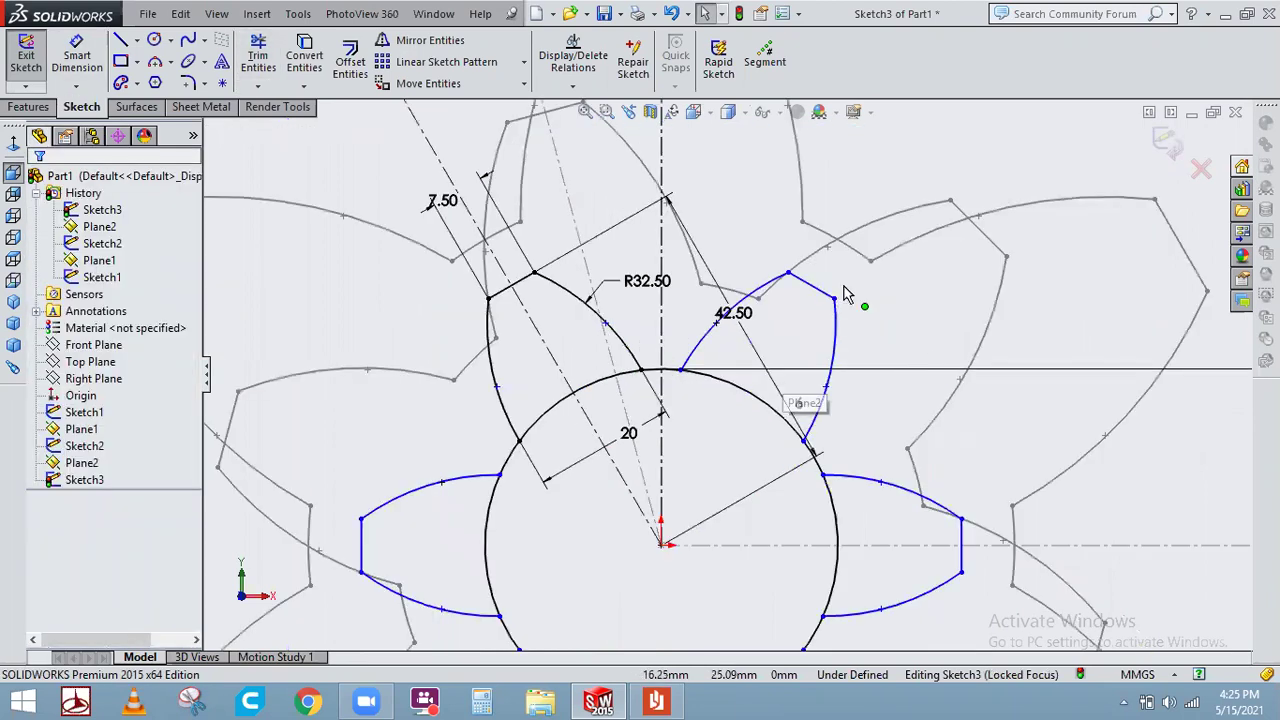
pyautogui.scroll(-1, 843, 292)
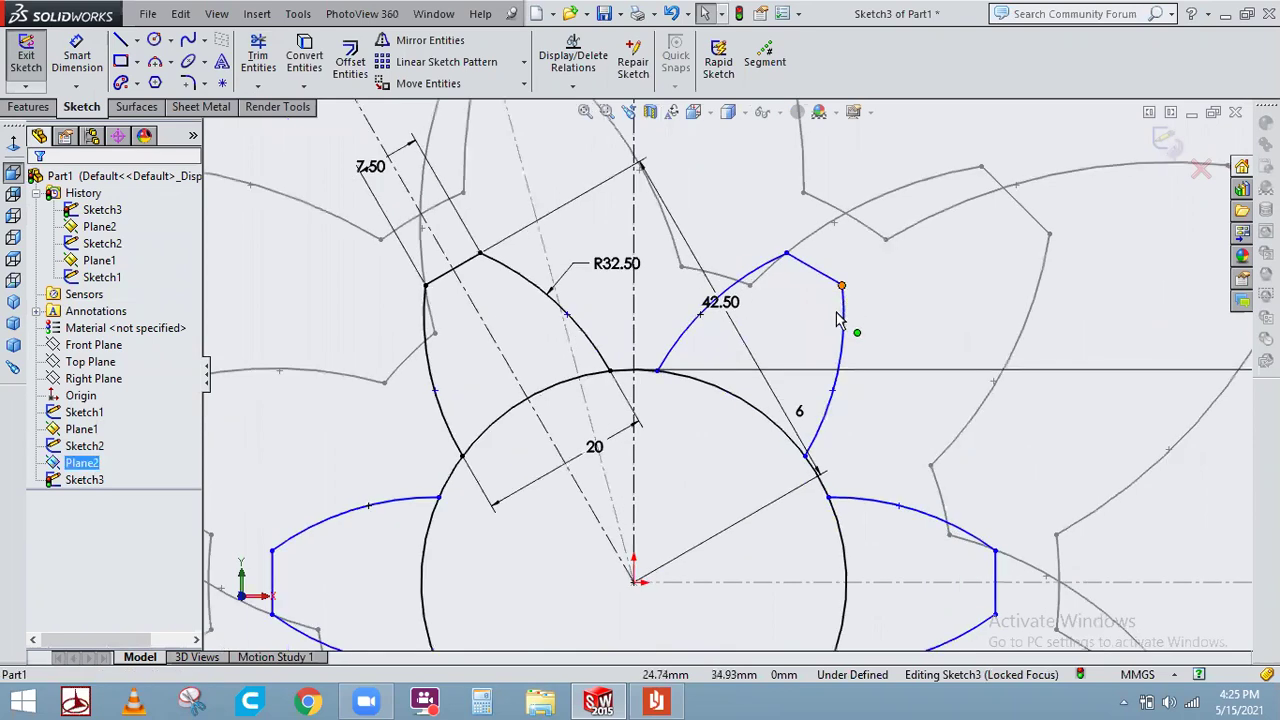
pyautogui.click(841, 287)
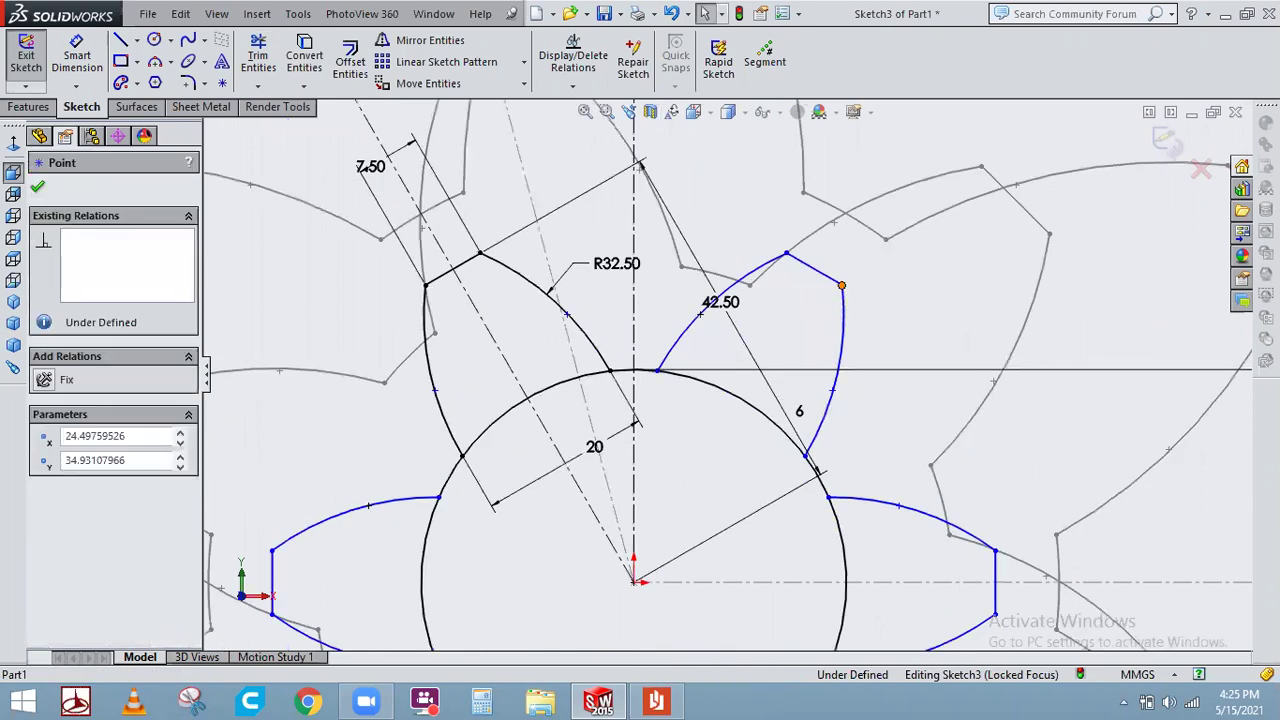
pyautogui.click(615, 593)
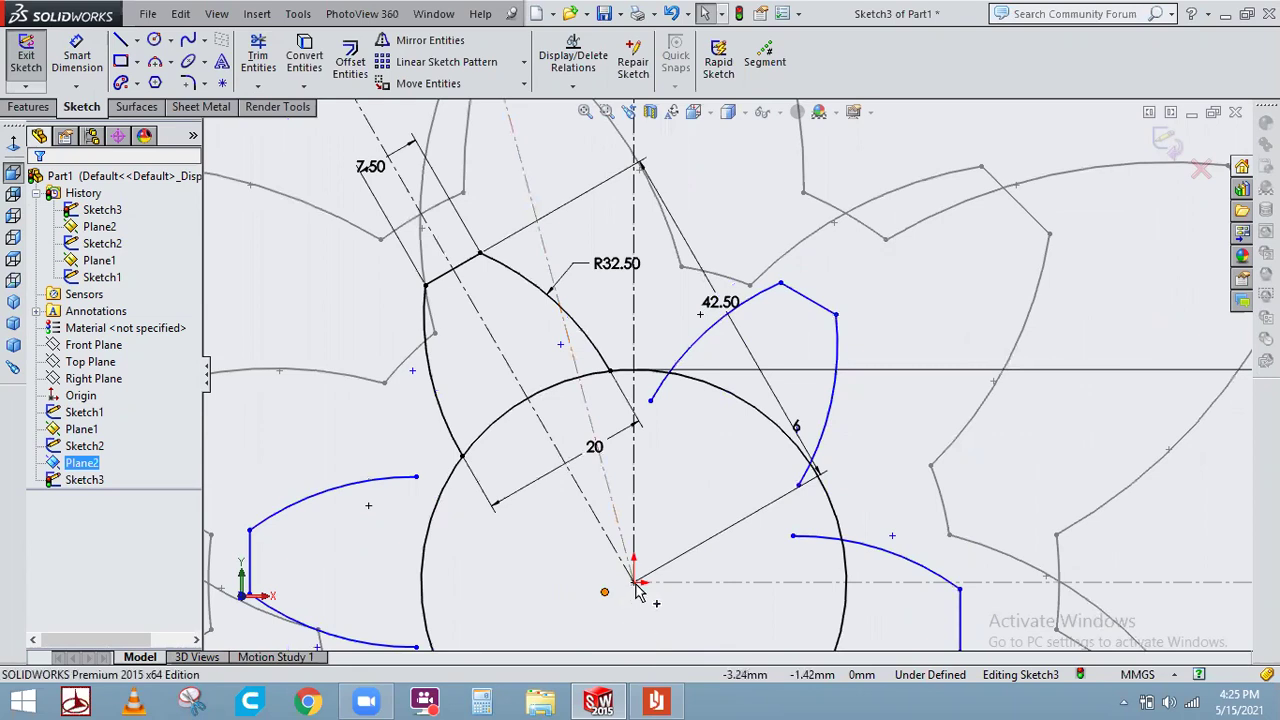
pyautogui.keyDown('ctrl'); pyautogui.click(634, 583); pyautogui.keyUp('ctrl')
pyautogui.keyDown('ctrl'); pyautogui.click(441, 527); pyautogui.keyUp('ctrl')
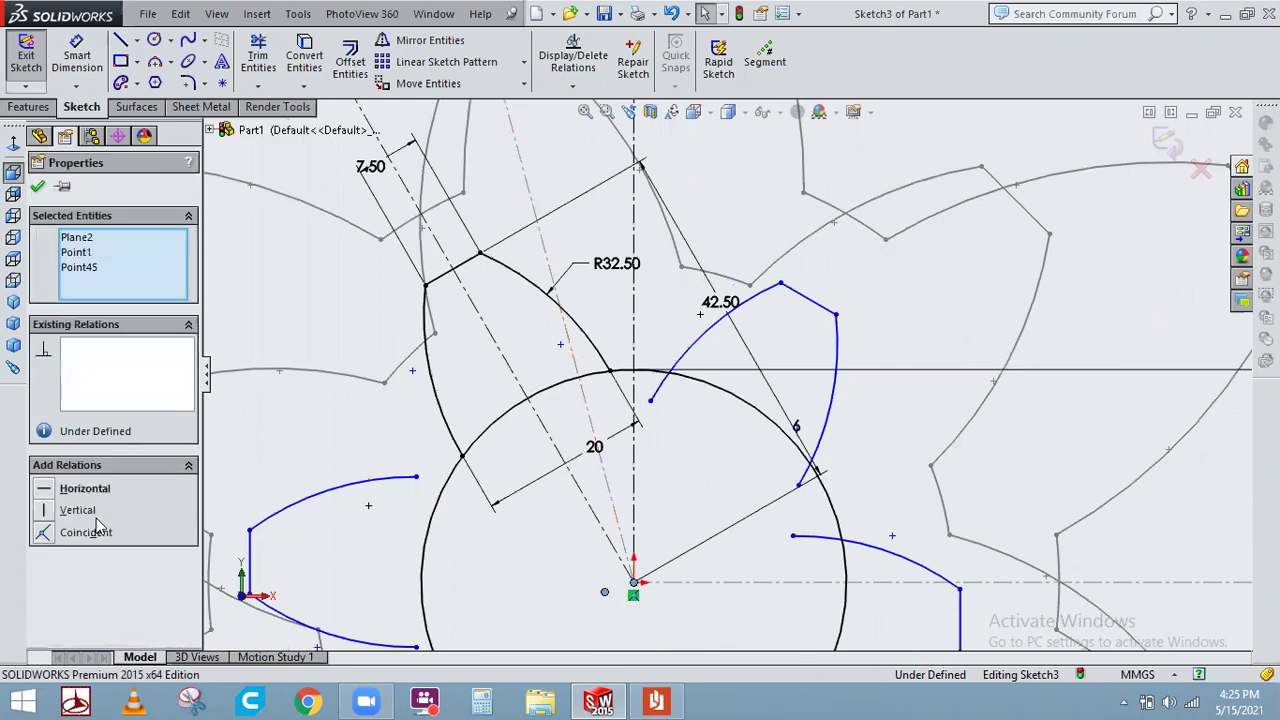
pyautogui.click(745, 355)
pyautogui.press('Return')
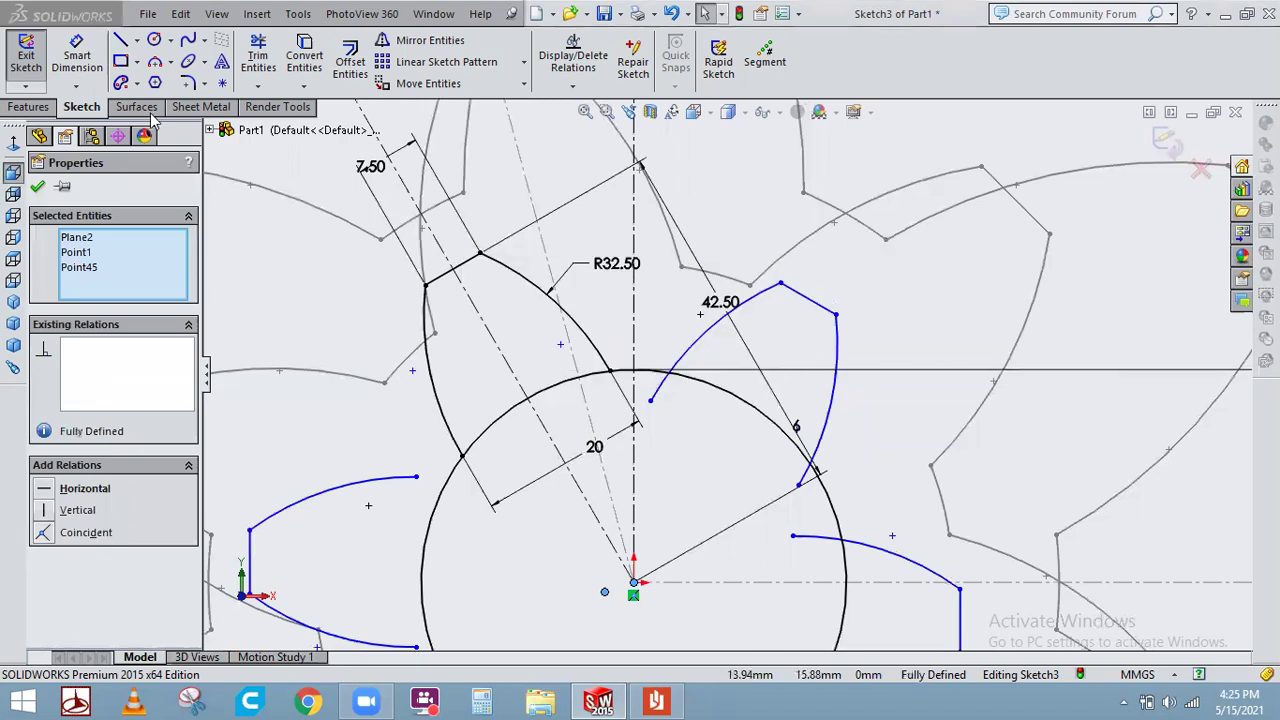
pyautogui.click(37, 187)
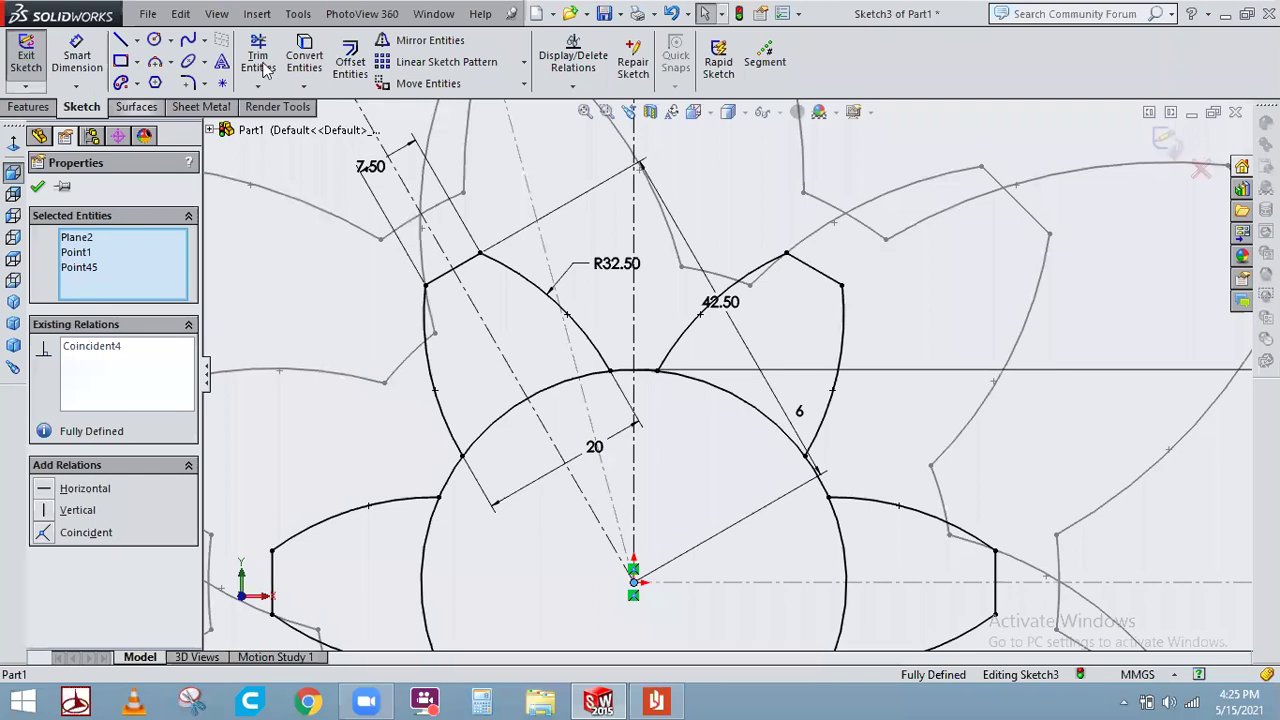
# Trim away the 50 mm circle's segments inside the six teeth to leave one closed gear outline, and exit the sketch
pyautogui.press('t')
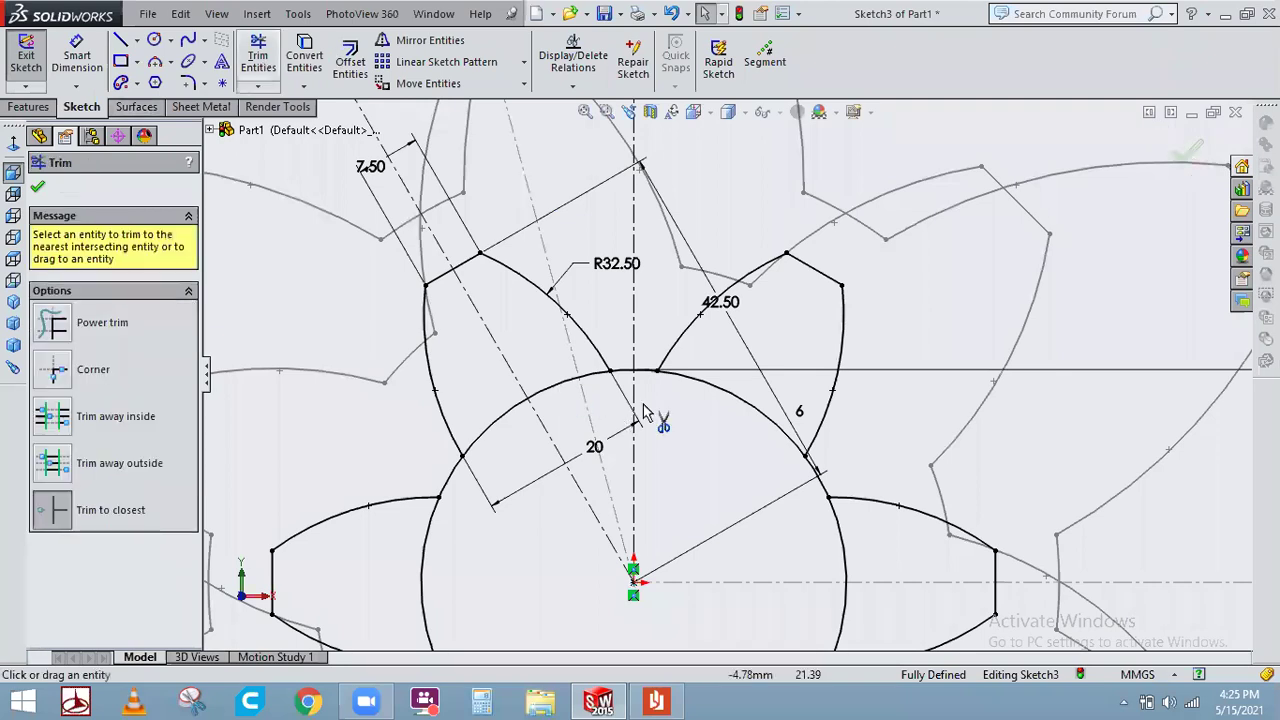
pyautogui.click(515, 422)
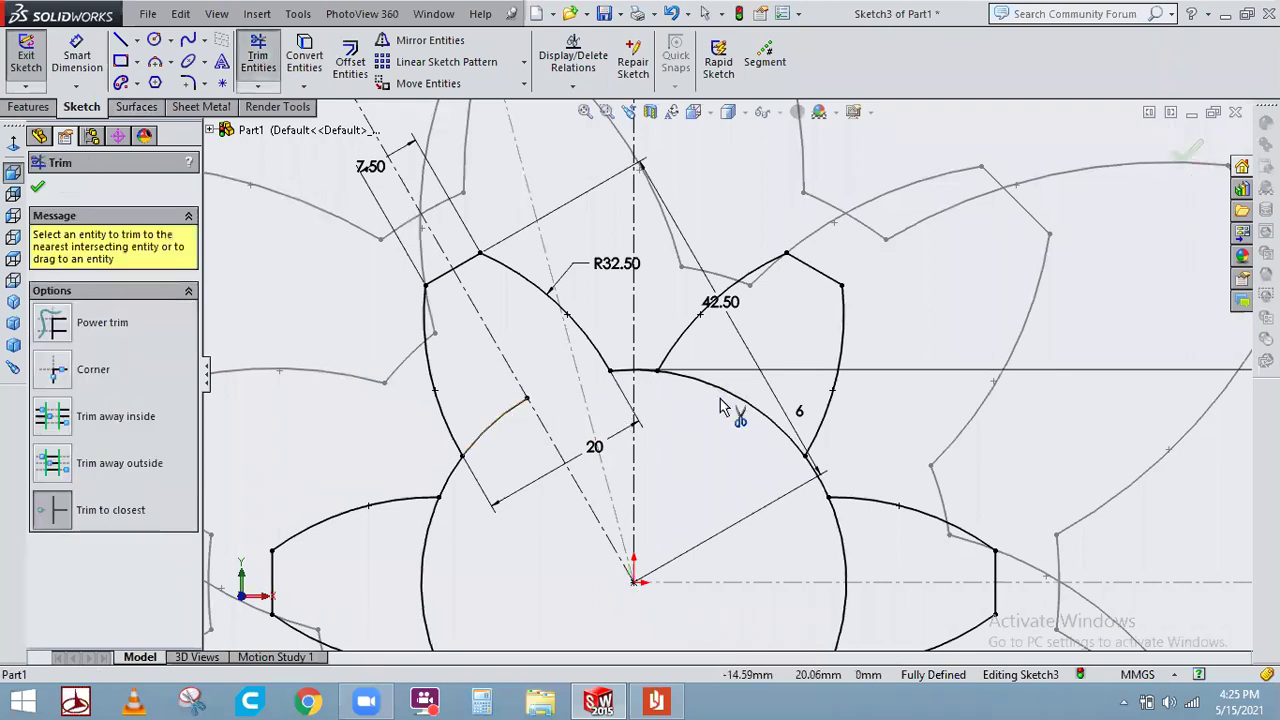
pyautogui.scroll(3, 745, 420)
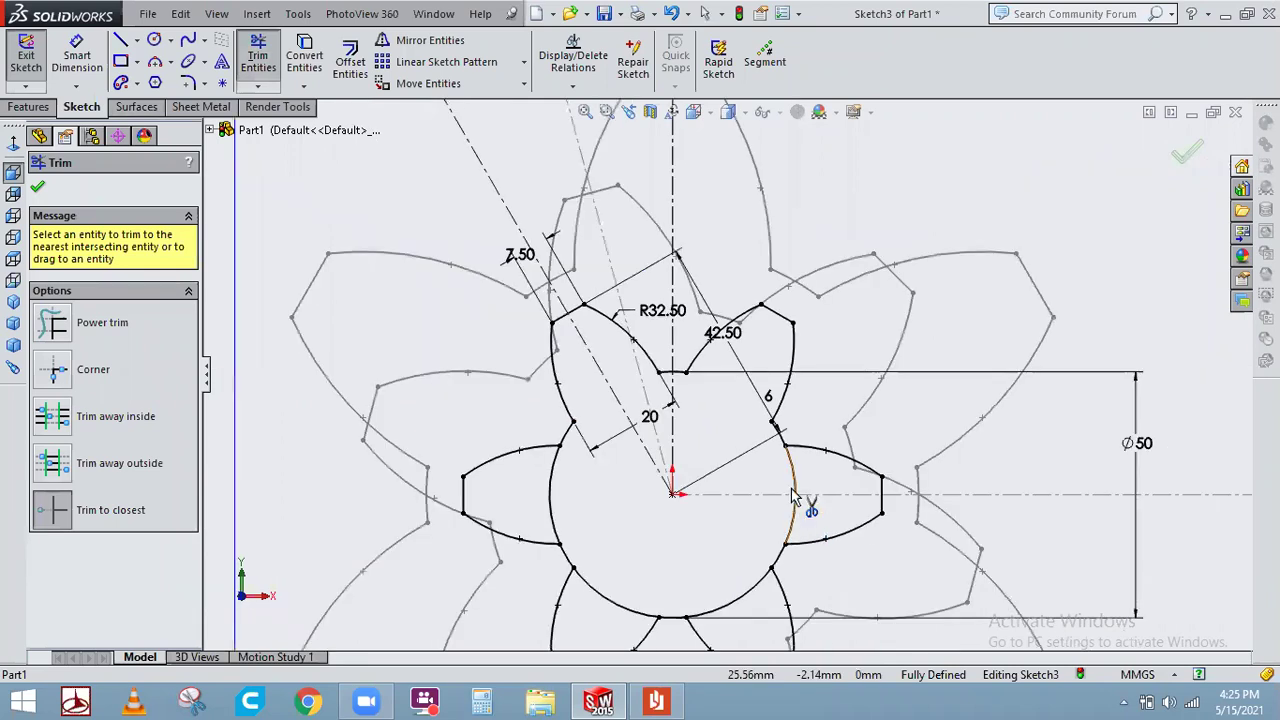
pyautogui.click(785, 515)
pyautogui.scroll(-1, 760, 560)
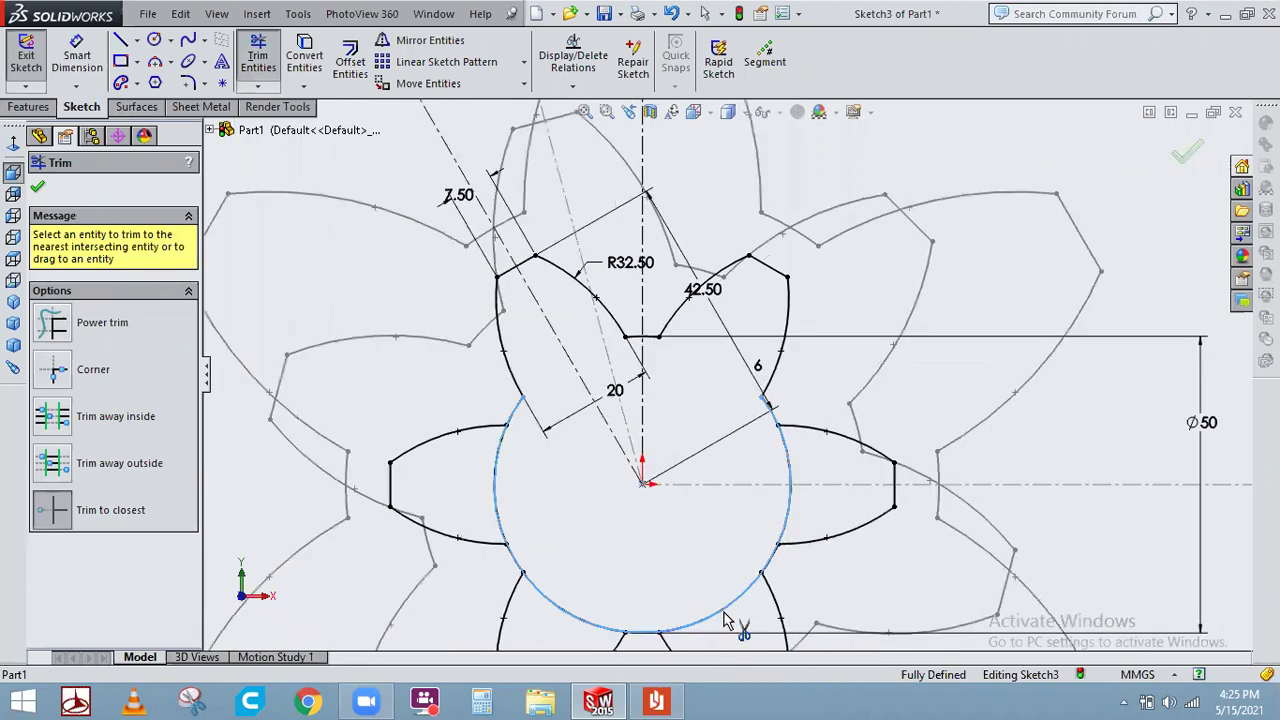
pyautogui.click(594, 630)
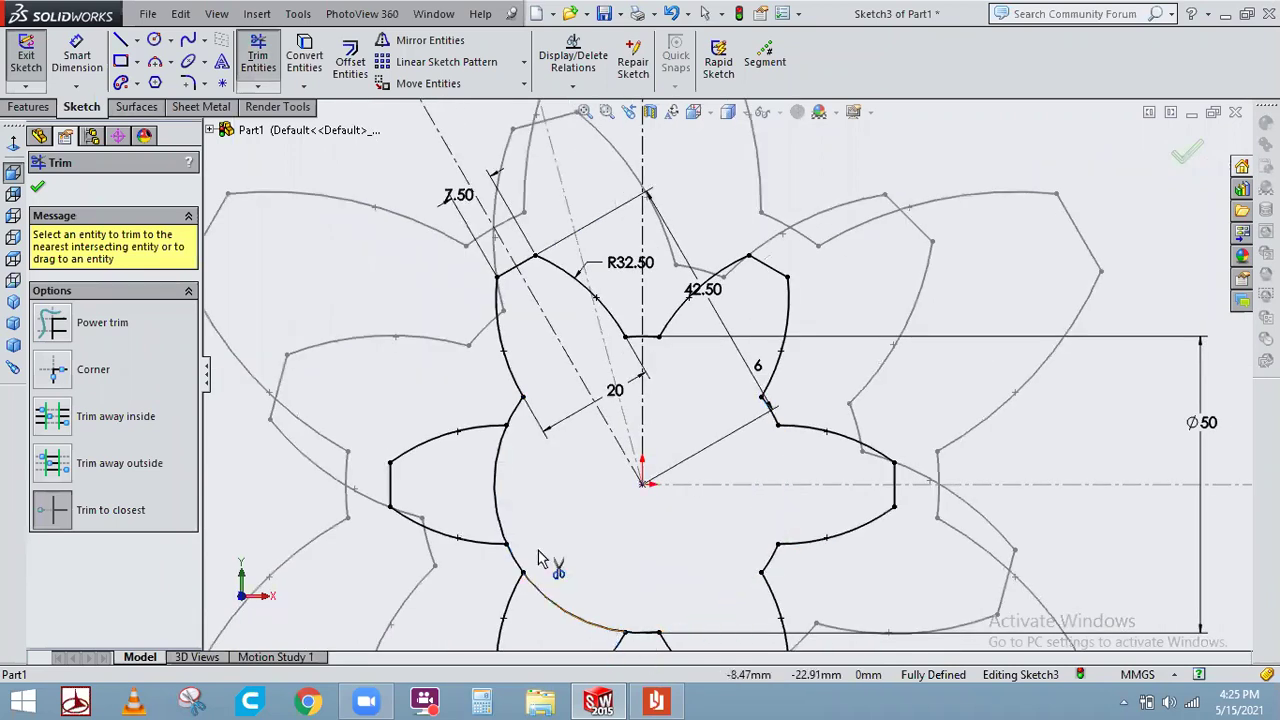
pyautogui.click(510, 505)
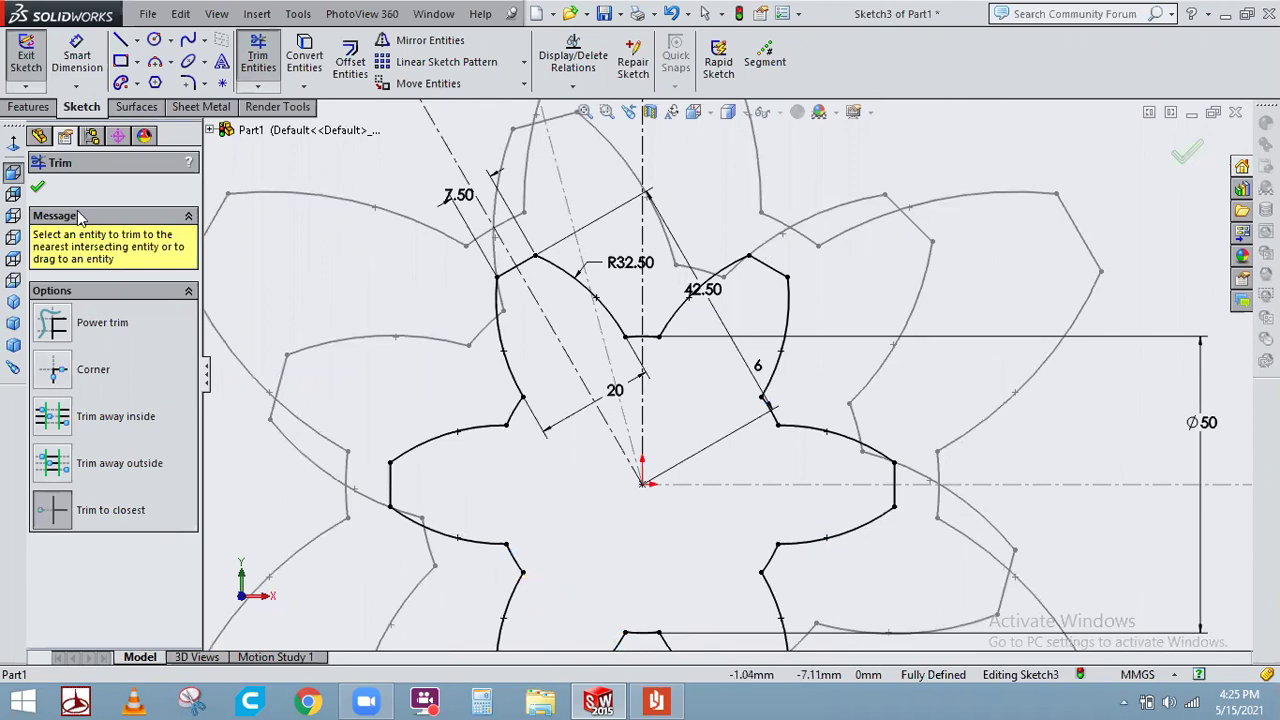
pyautogui.press('Escape')
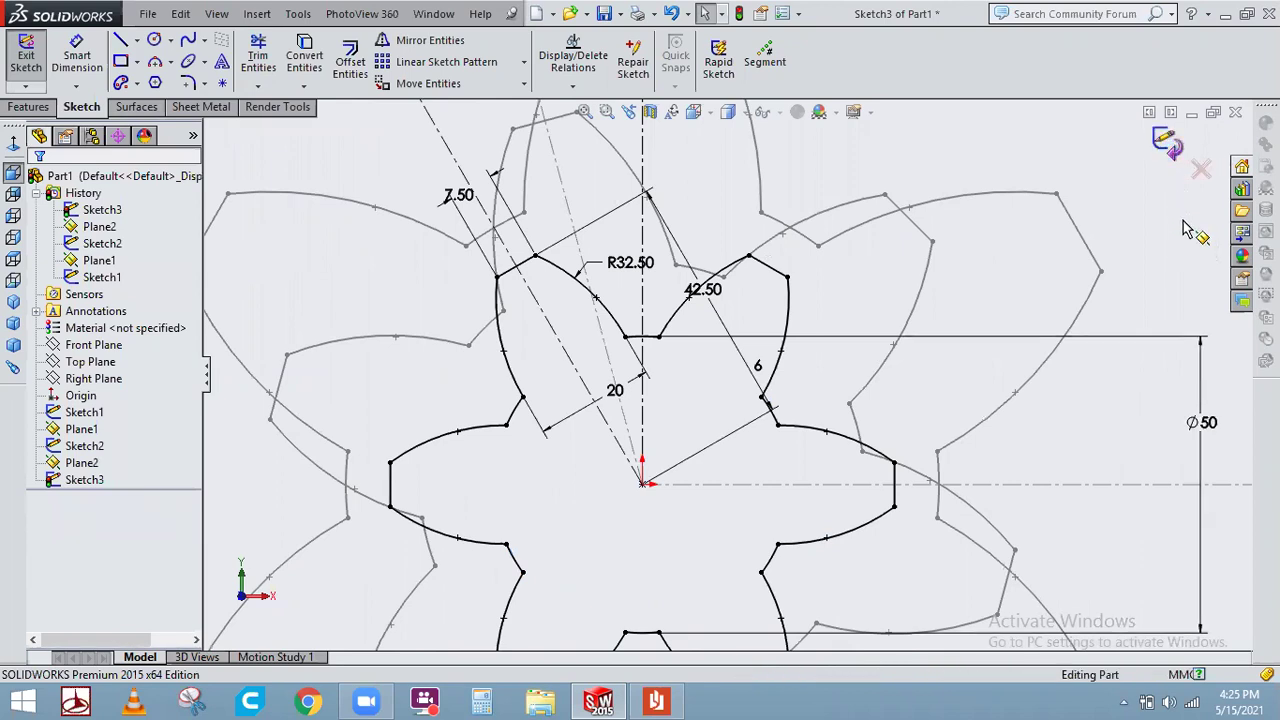
pyautogui.click(1168, 145)
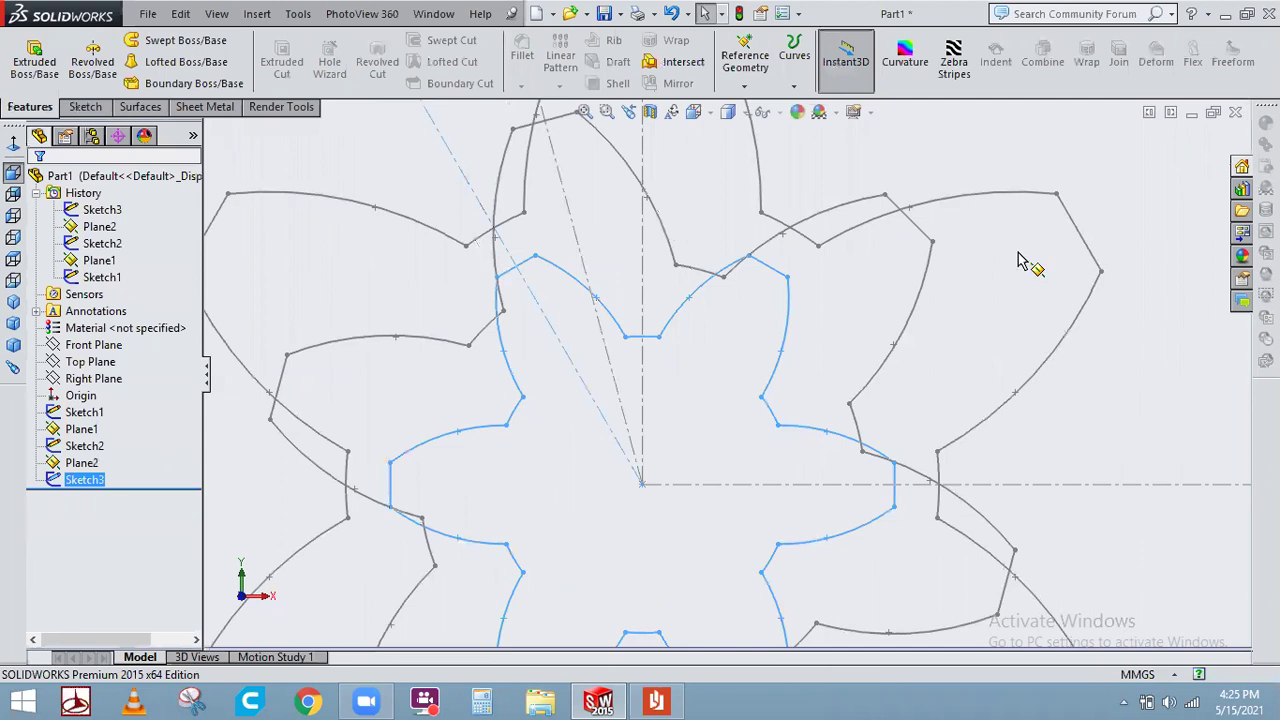
pyautogui.click(1017, 257)
pyautogui.scroll(4, 989, 287)
pyautogui.moveTo(902, 480); pyautogui.dragTo(683, 395, button='middle')
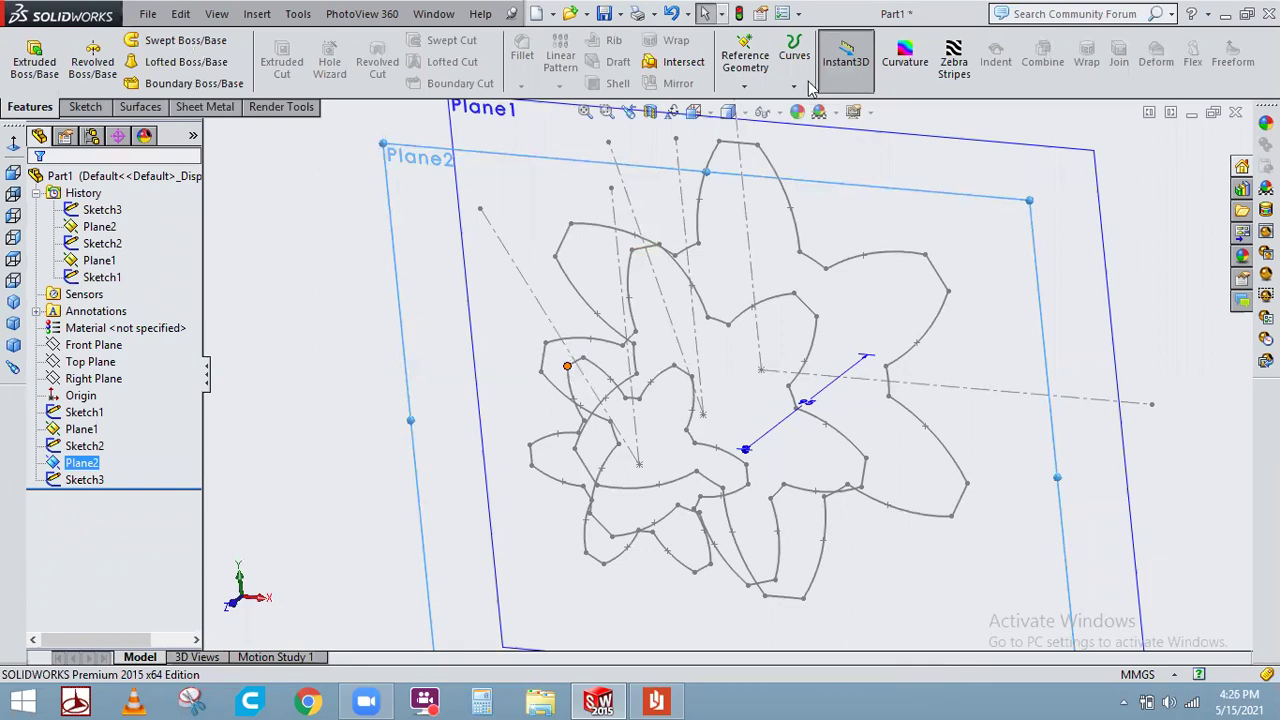
pyautogui.click(744, 85)
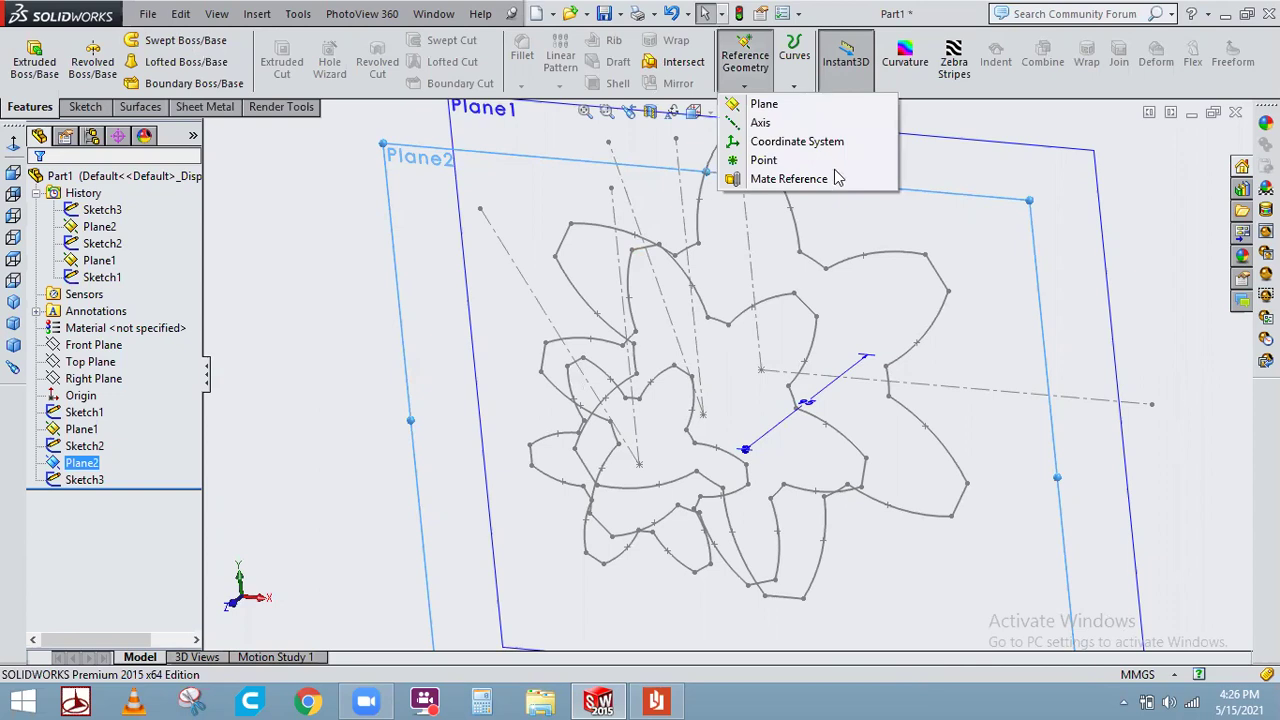
pyautogui.click(794, 80)
pyautogui.click(817, 249)
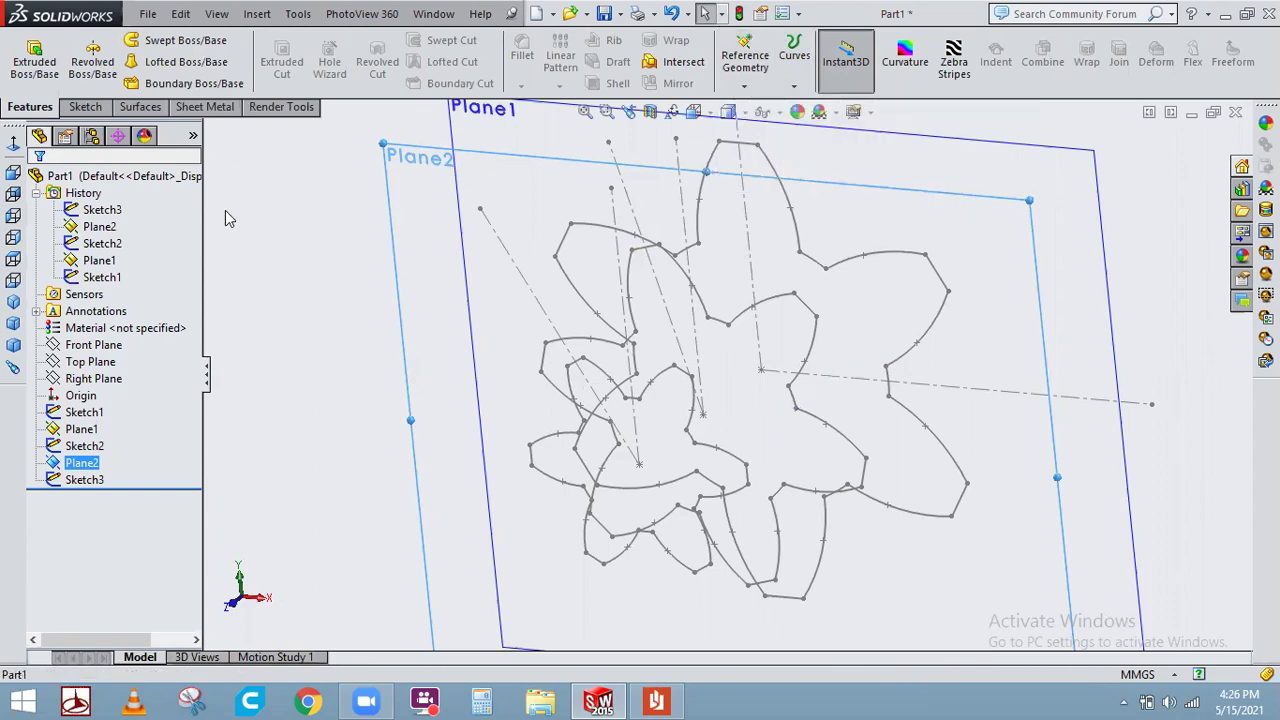
pyautogui.press('Escape')
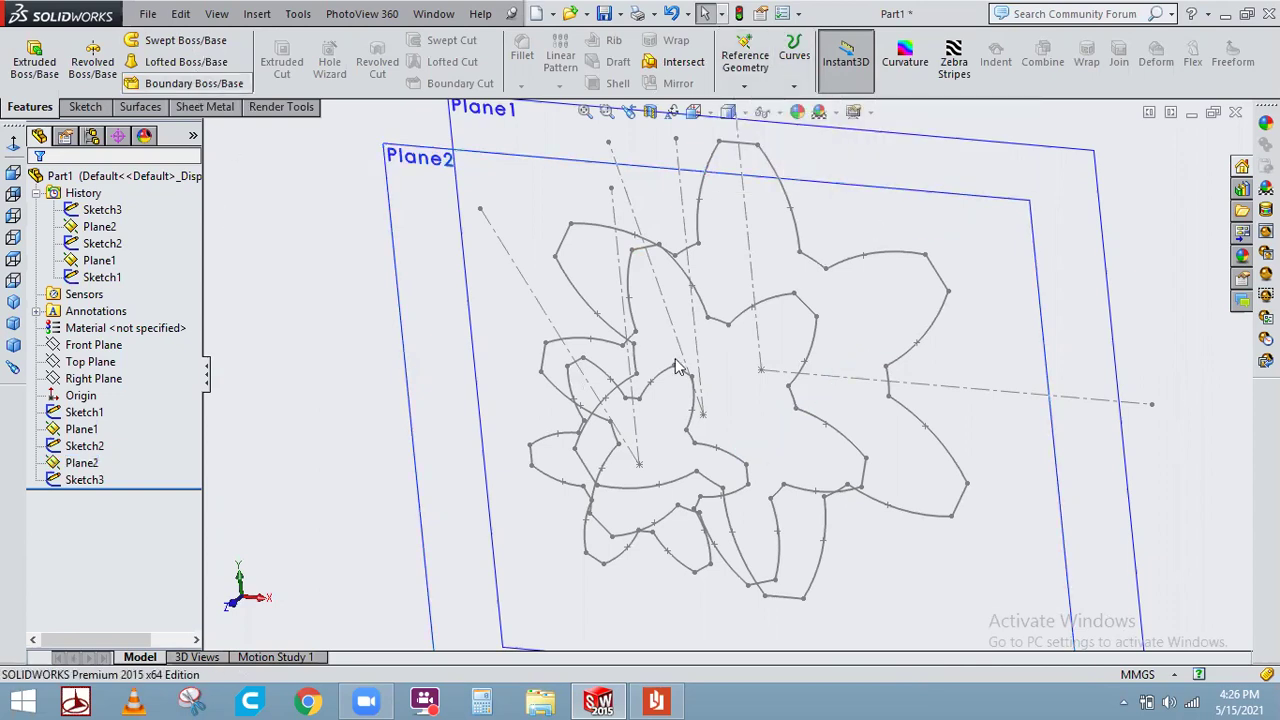
# Create a Boundary Boss/Base through Sketch1, Sketch2 and Sketch3 in Direction 1, picking matching corners on the uppermost teeth, and view it isometrically
pyautogui.moveTo(488, 376)
pyautogui.mouseDown(button='middle')
pyautogui.moveTo(537, 366)
pyautogui.moveTo(522, 341)
pyautogui.mouseUp(button='middle')
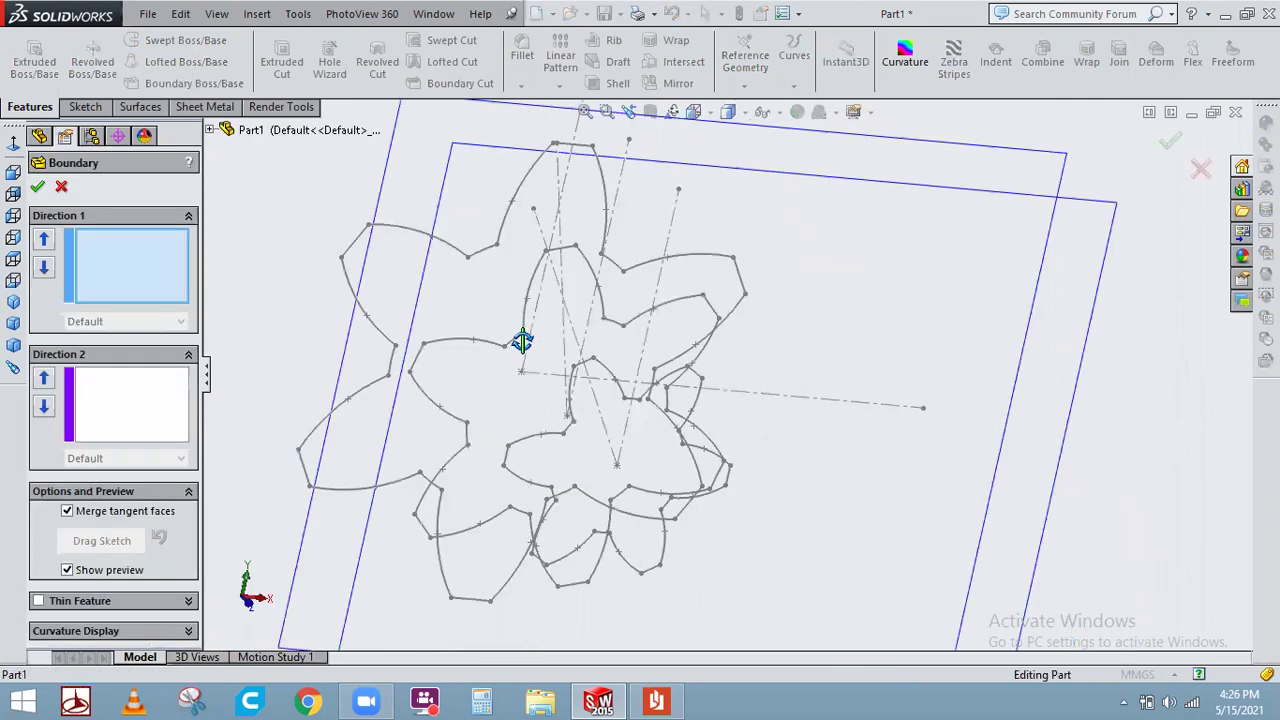
pyautogui.click(650, 179)
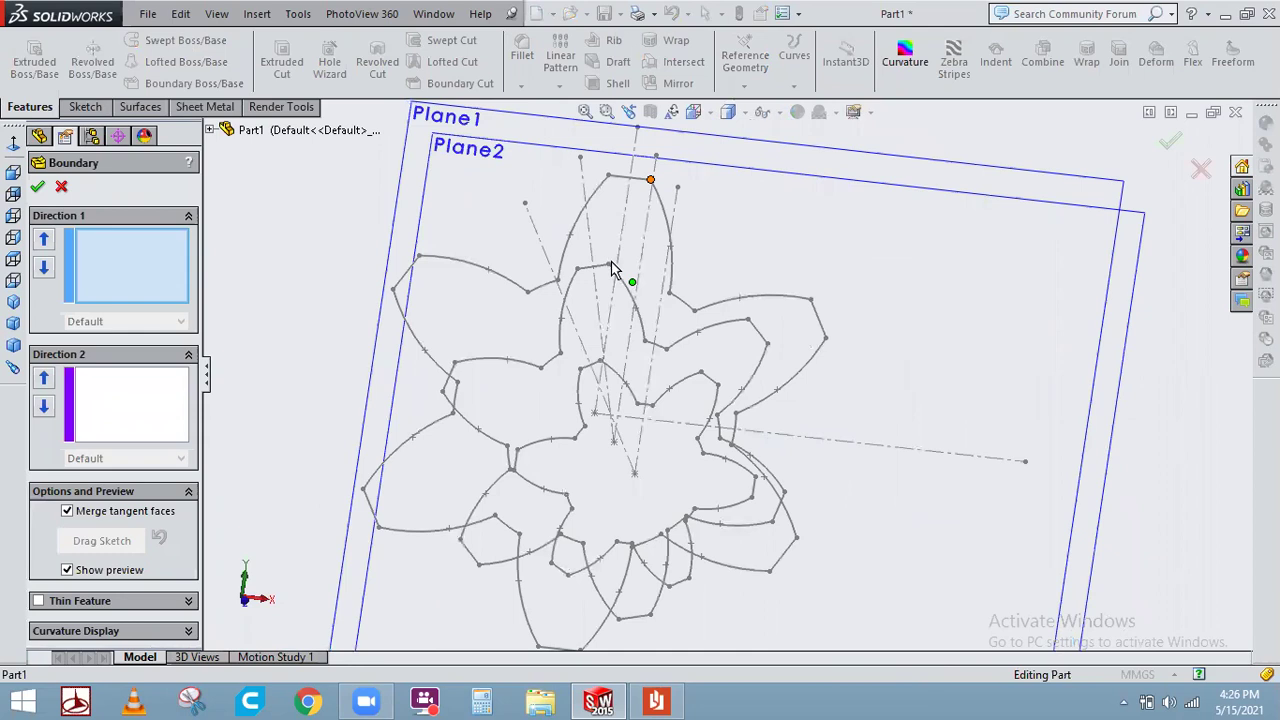
pyautogui.click(608, 270)
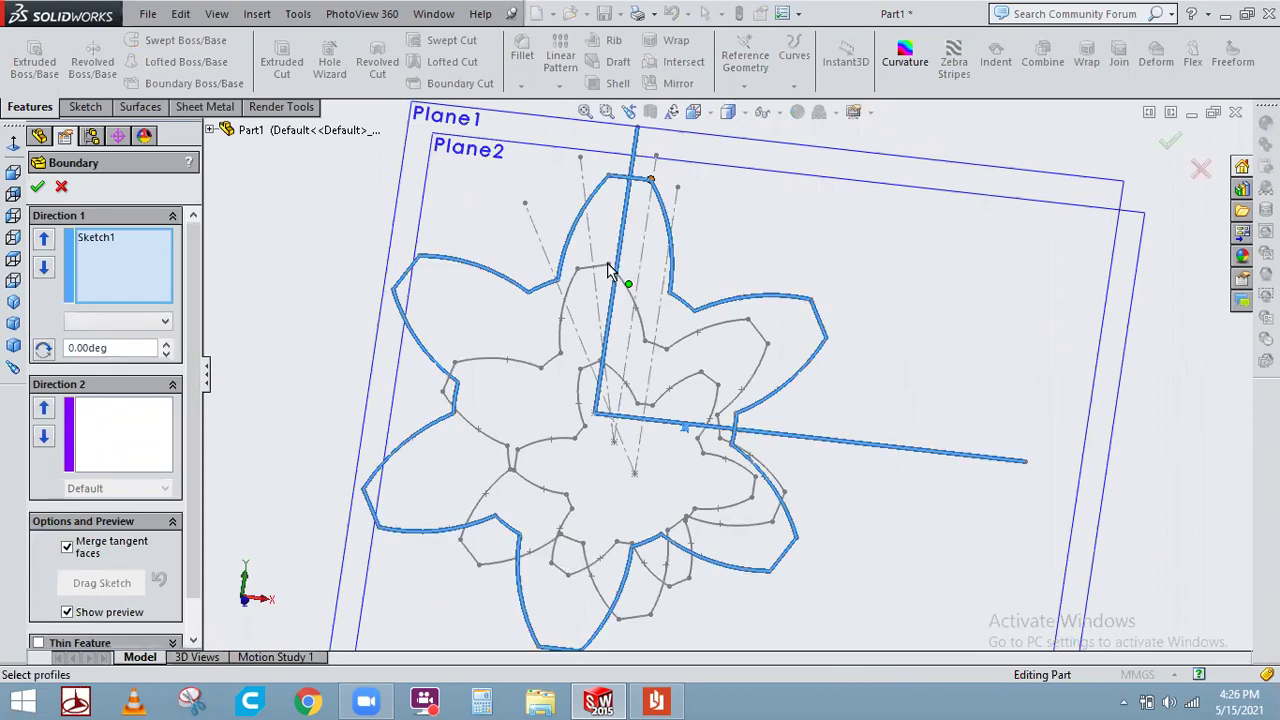
pyautogui.click(606, 266)
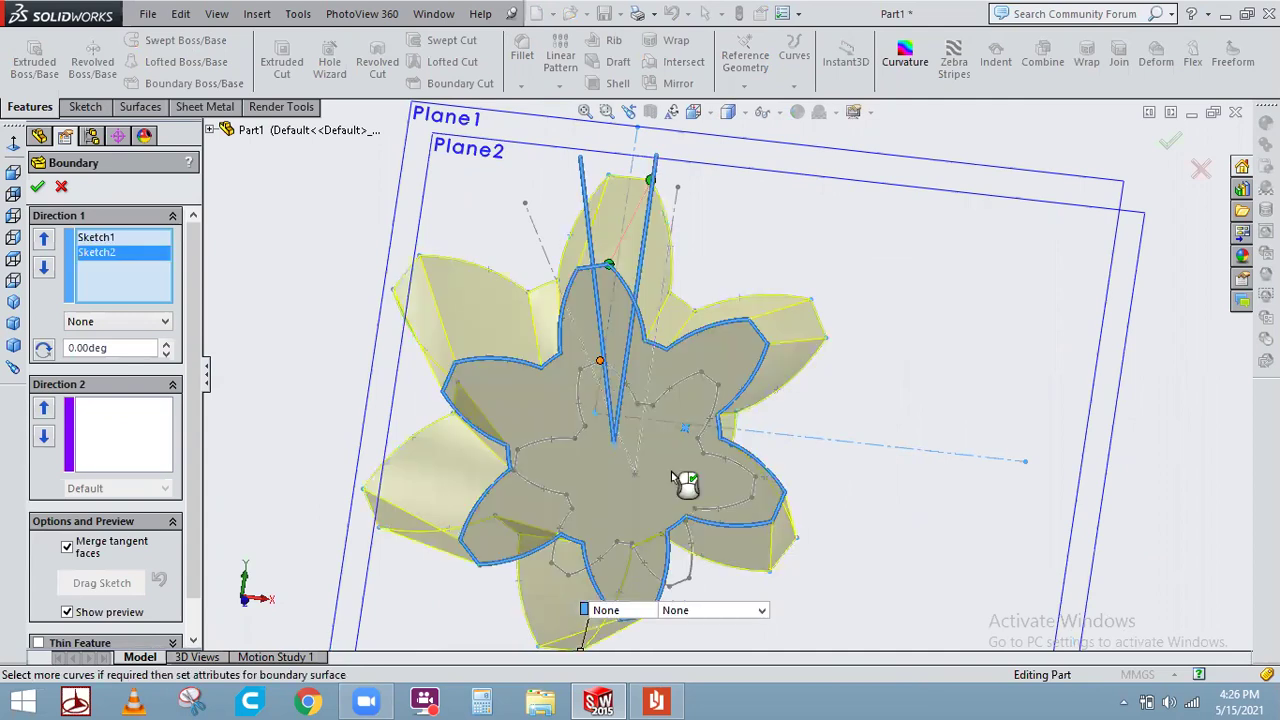
pyautogui.click(692, 296)
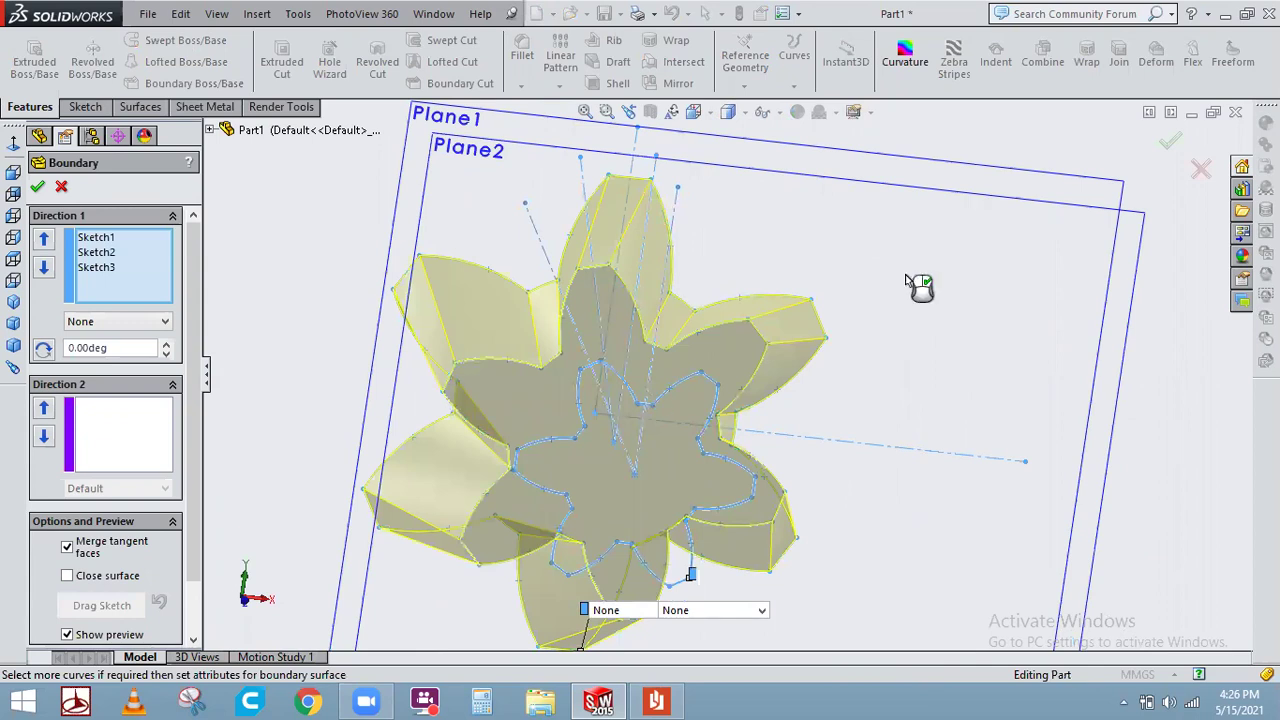
pyautogui.moveTo(906, 280); pyautogui.dragTo(795, 313, button='middle')
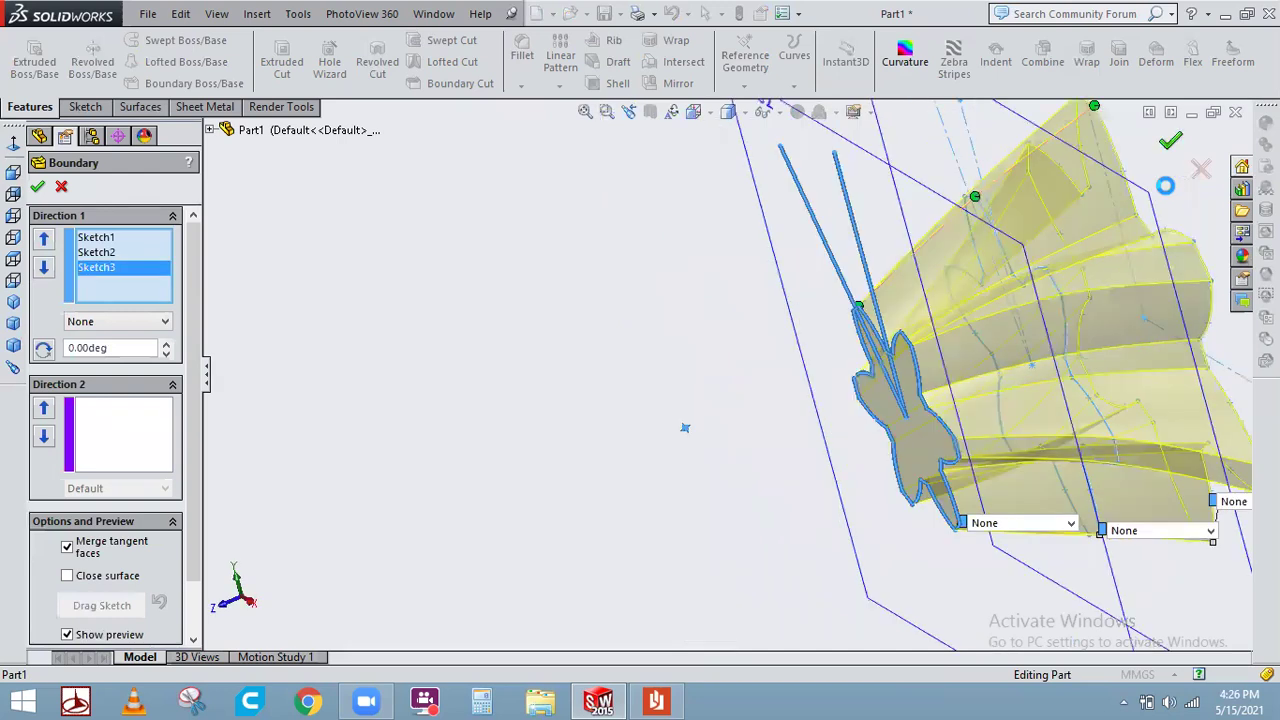
pyautogui.press('Return')
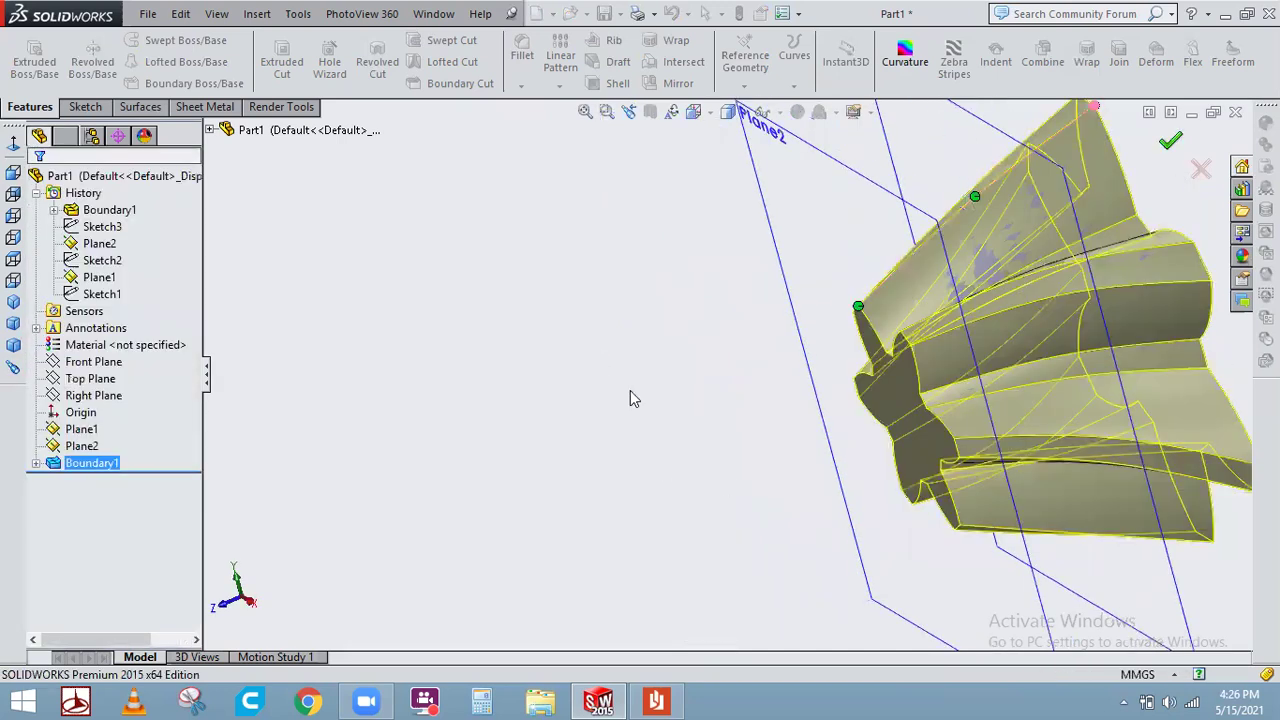
pyautogui.click(13, 302)
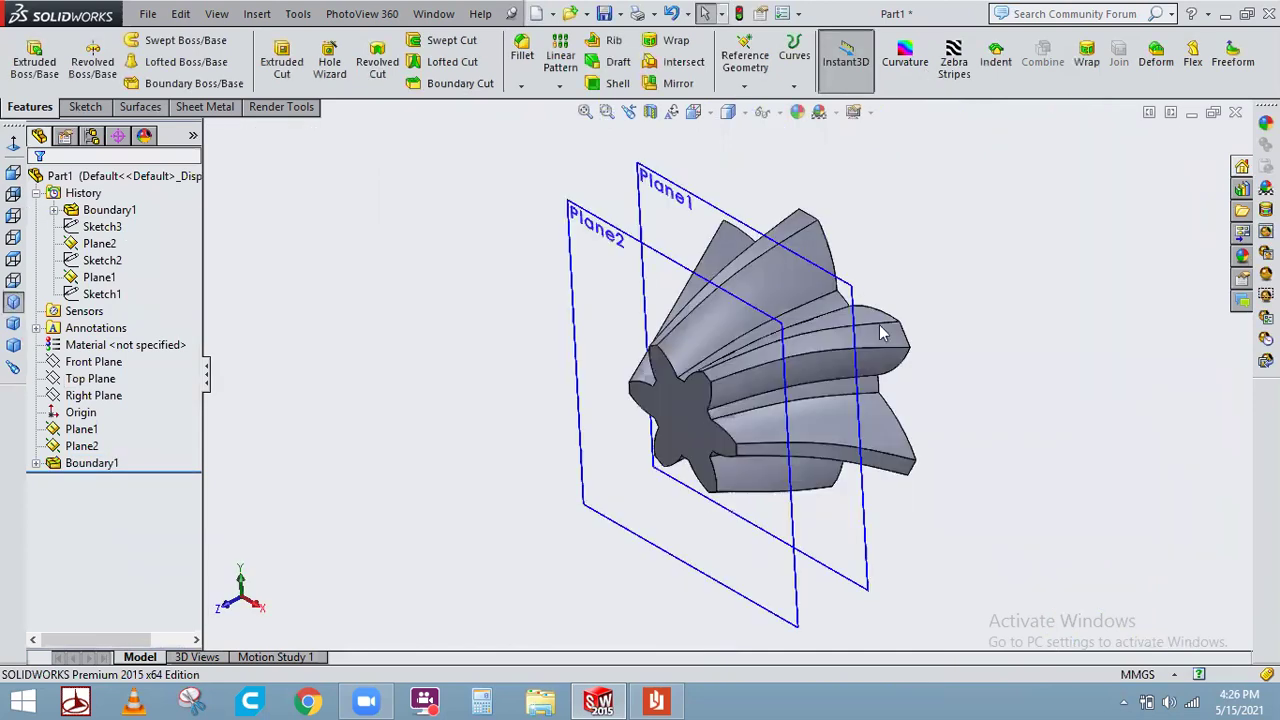
# Switch to the reference PDF to check the stepped shaft's dimensions below the helical gear, and return to SOLIDWORKS
pyautogui.click(657, 700)
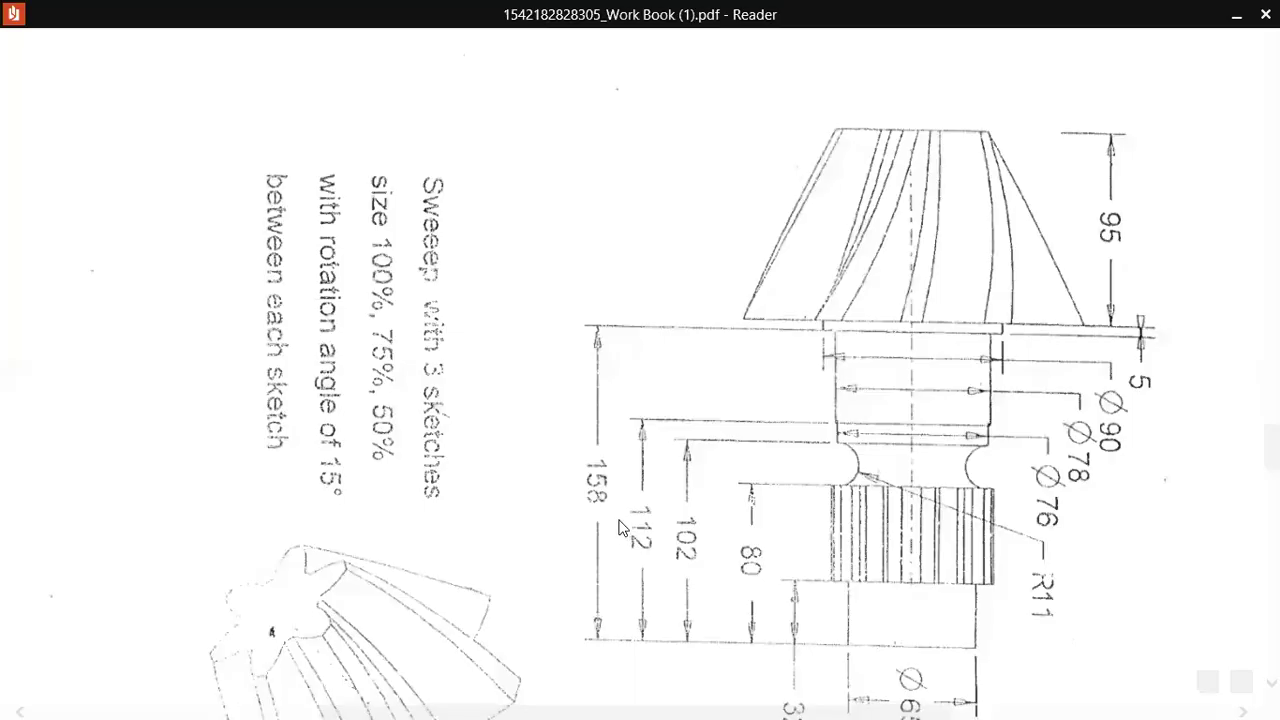
pyautogui.scroll(-3, 619, 527)
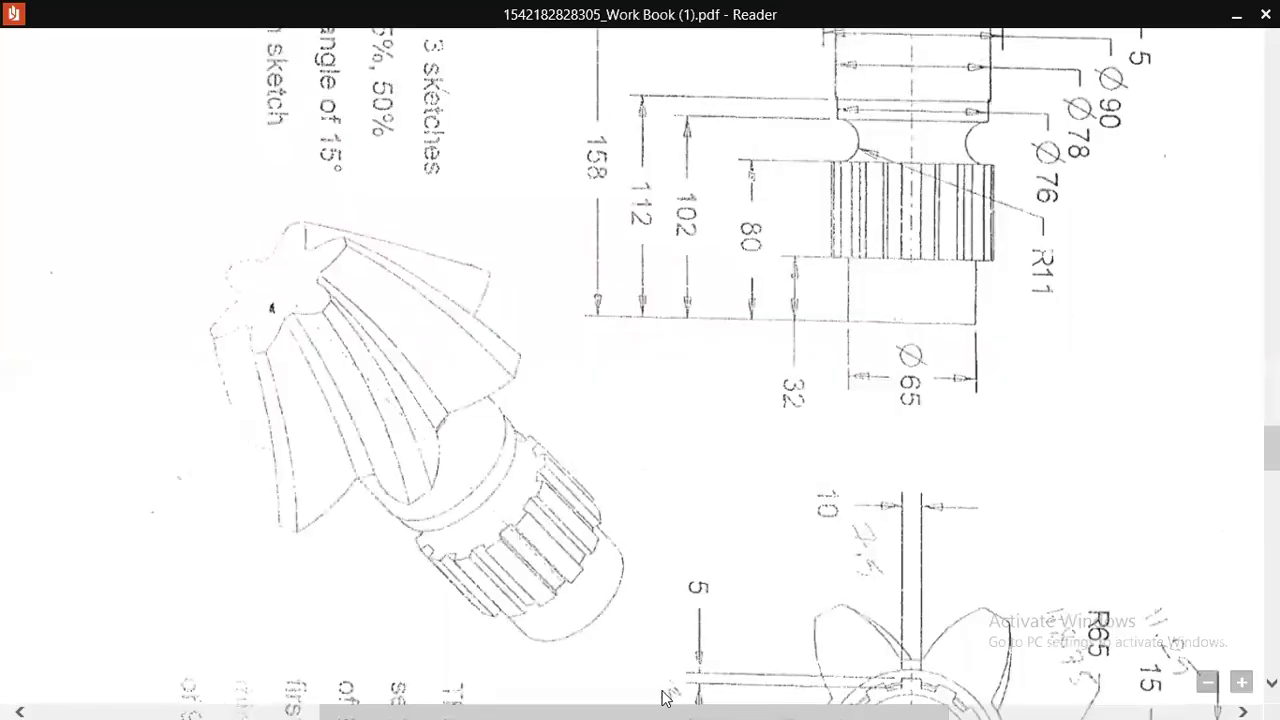
pyautogui.moveTo(555, 700)
pyautogui.click(597, 701)
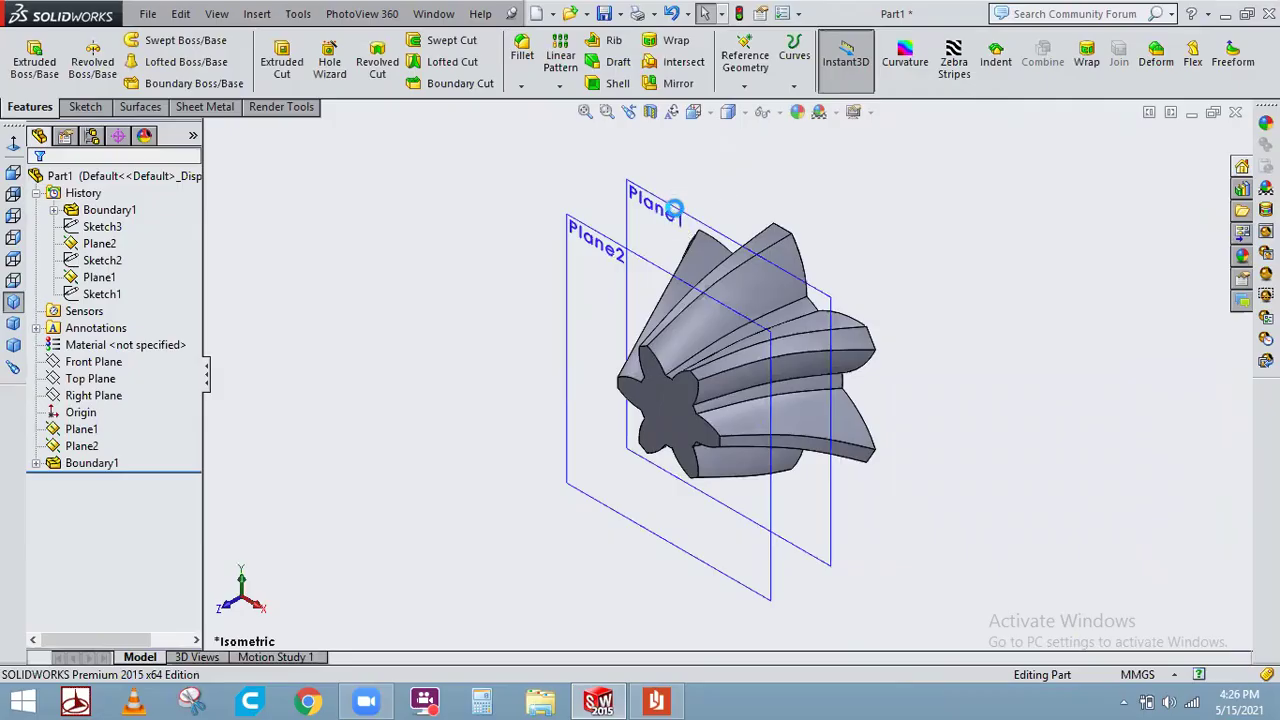
# Hide Plane1 and Plane2 so only the gear body is displayed
pyautogui.rightClick(676, 218)
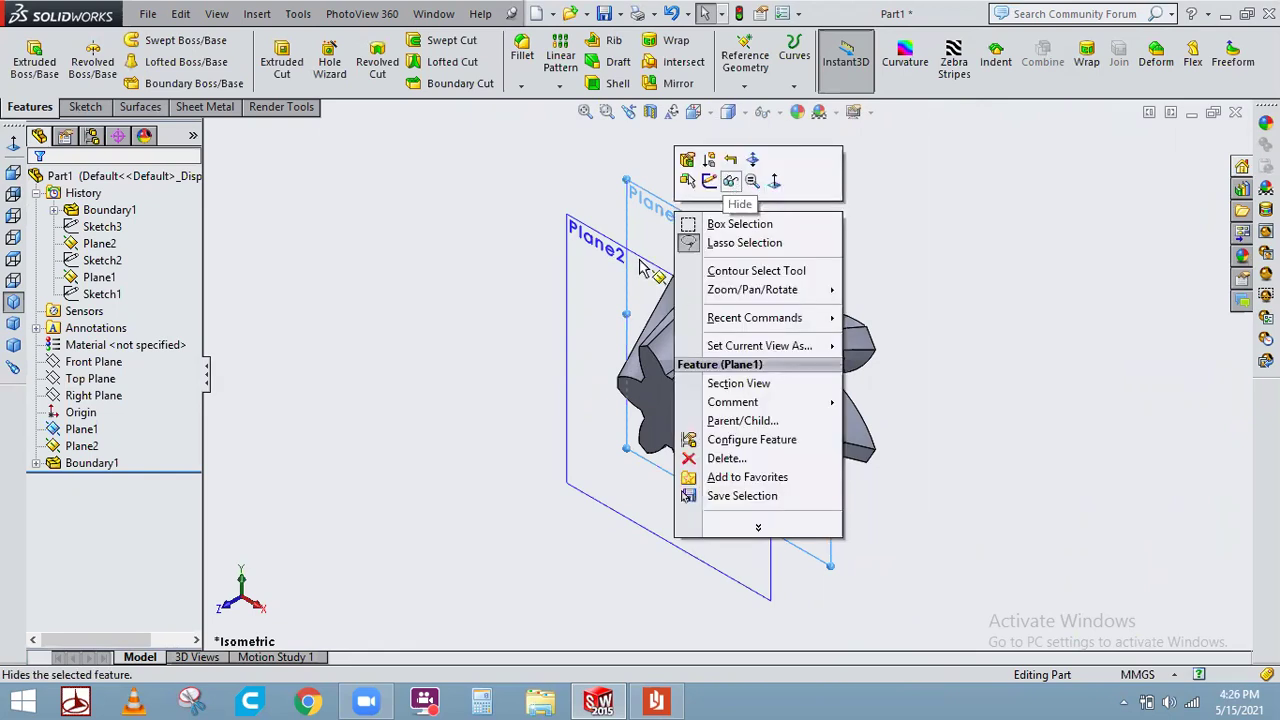
pyautogui.click(731, 181)
pyautogui.rightClick(679, 233)
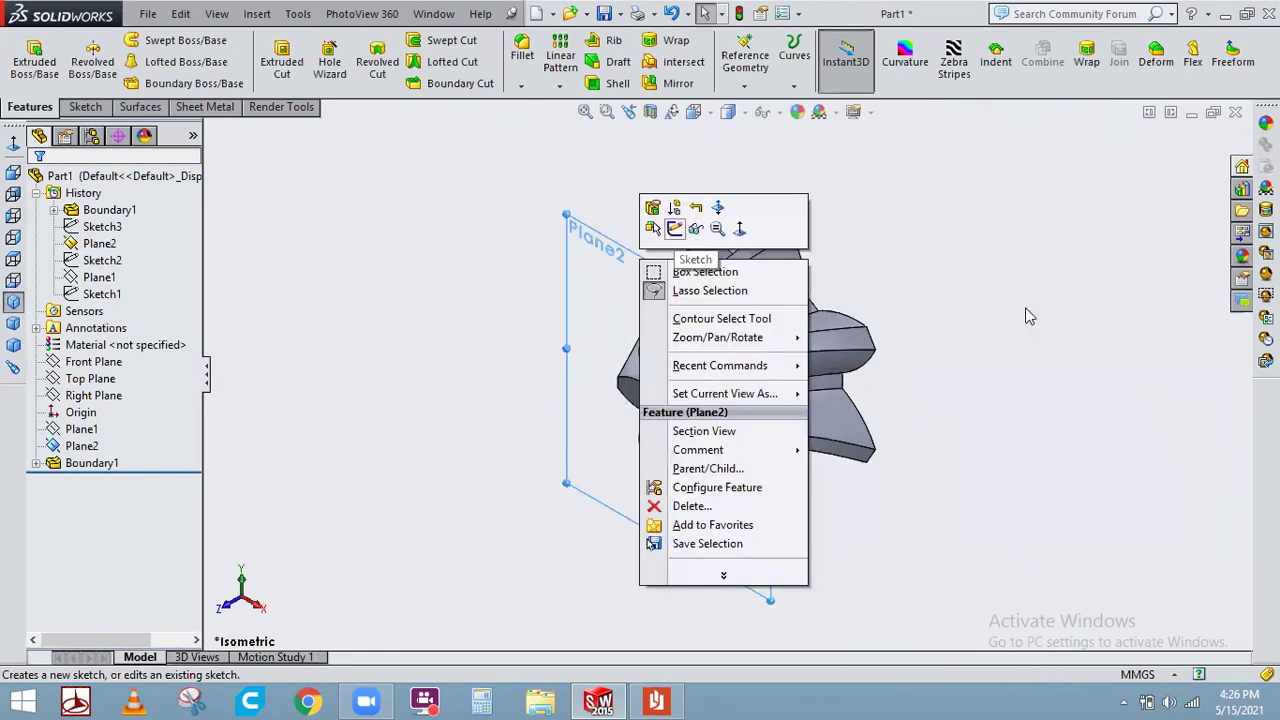
pyautogui.click(695, 229)
pyautogui.moveTo(892, 399); pyautogui.dragTo(807, 405, button='middle')
pyautogui.moveTo(855, 326); pyautogui.dragTo(889, 343, button='middle')
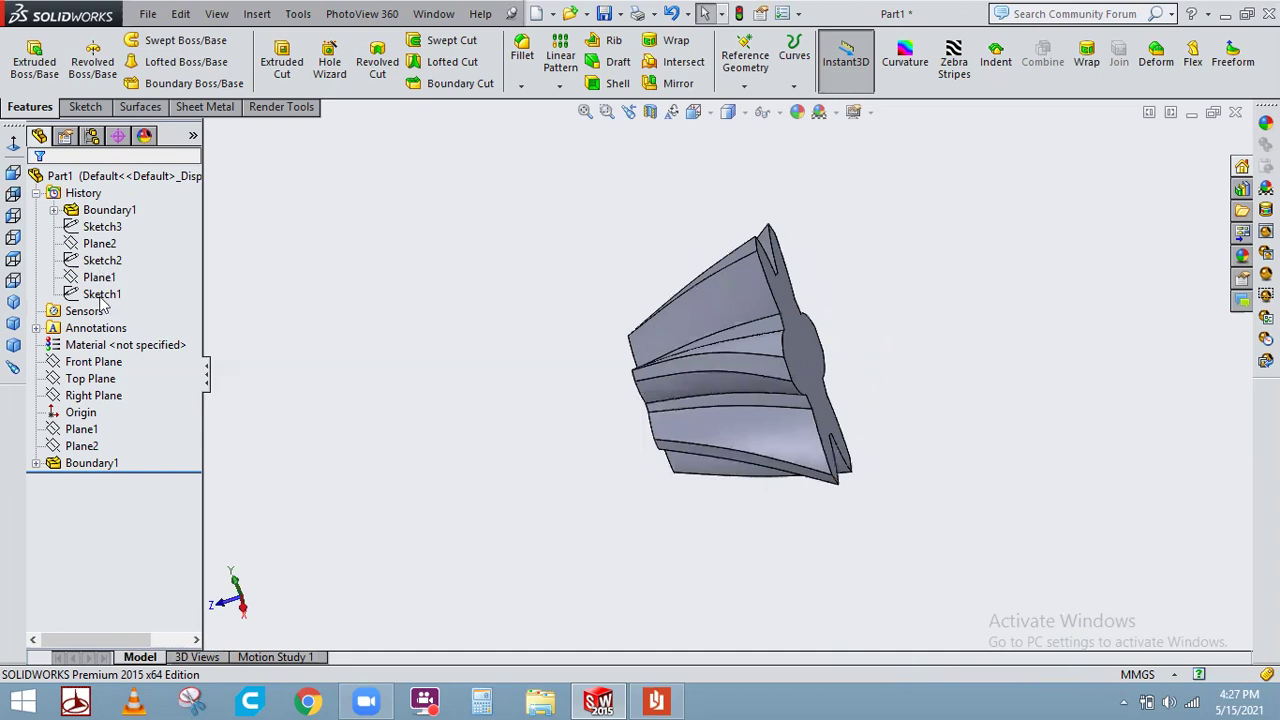
# Start a sketch on the Top Plane and draw a 250 mm vertical centerline from the origin, away from the gear body
pyautogui.click(100, 379)
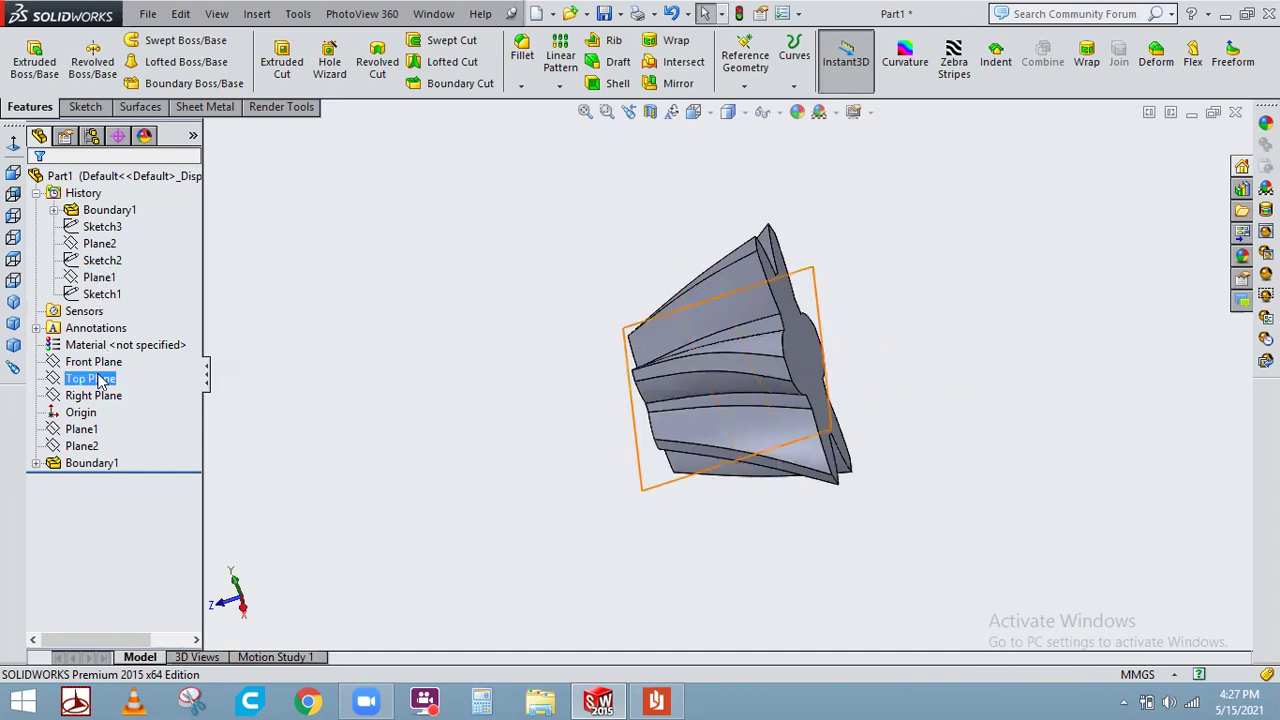
pyautogui.keyDown('ctrl'); pyautogui.click(115, 361); pyautogui.keyUp('ctrl')
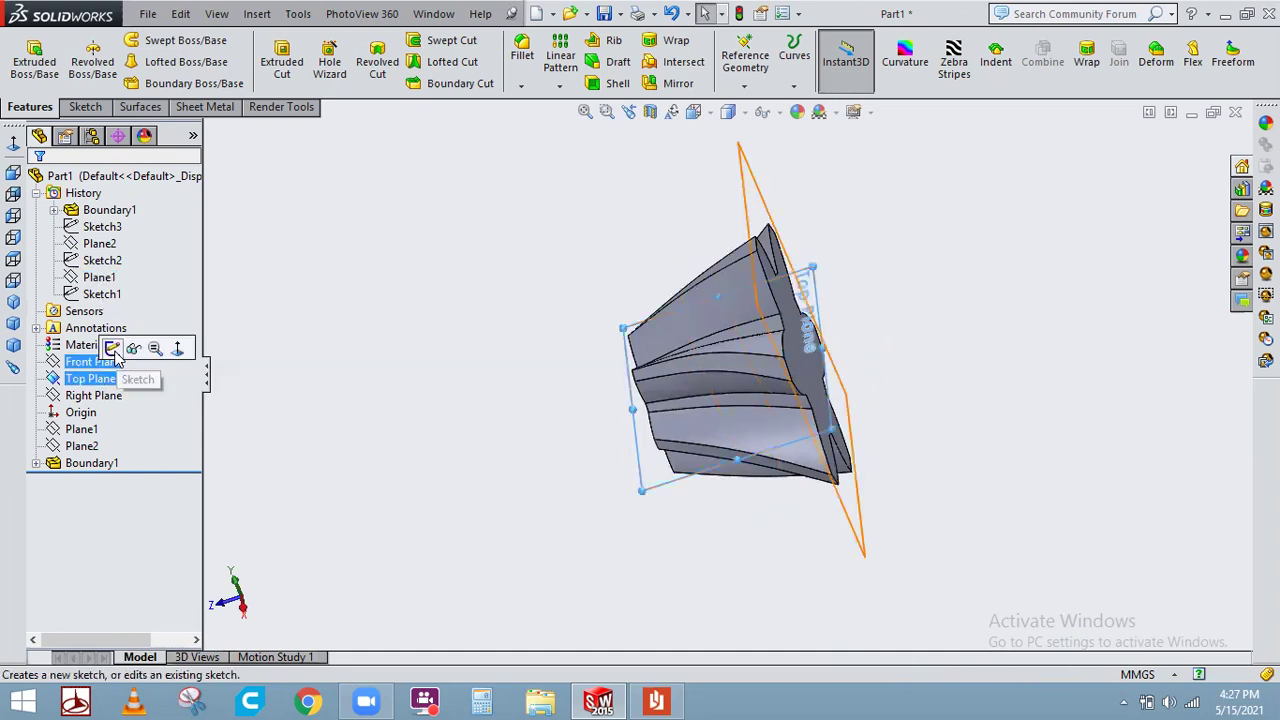
pyautogui.click(112, 349)
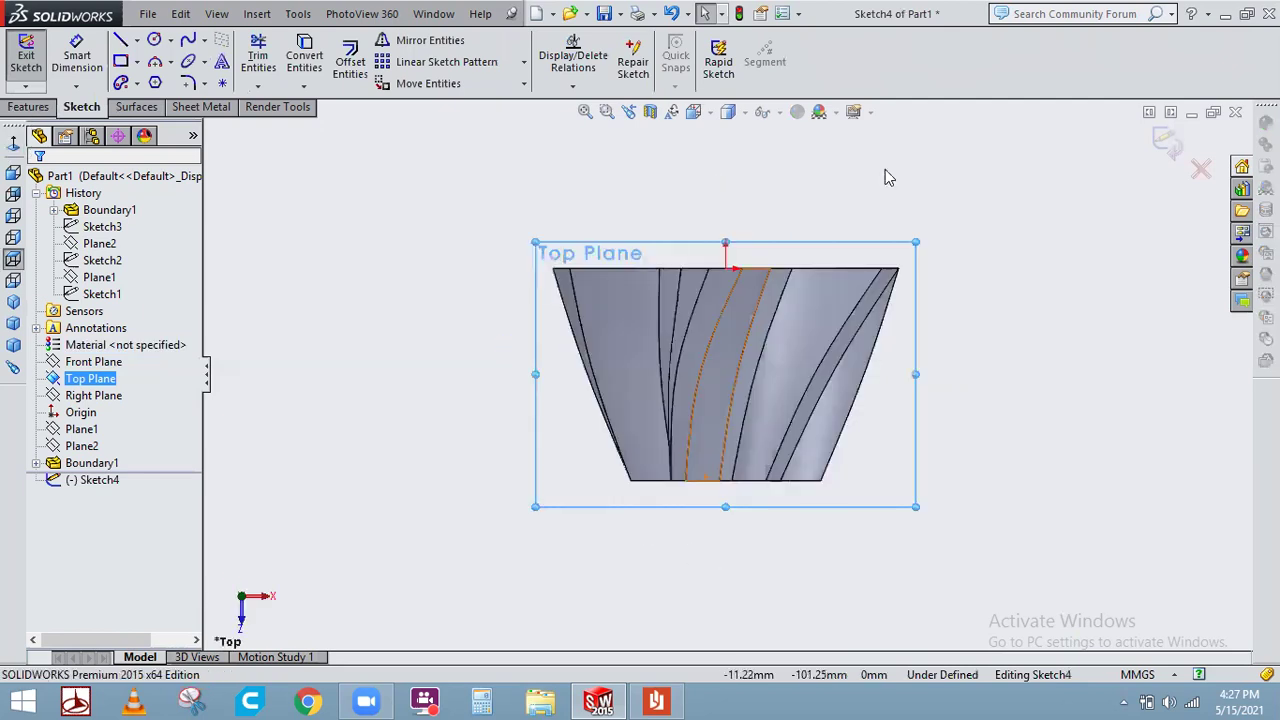
pyautogui.click(137, 40)
pyautogui.click(154, 79)
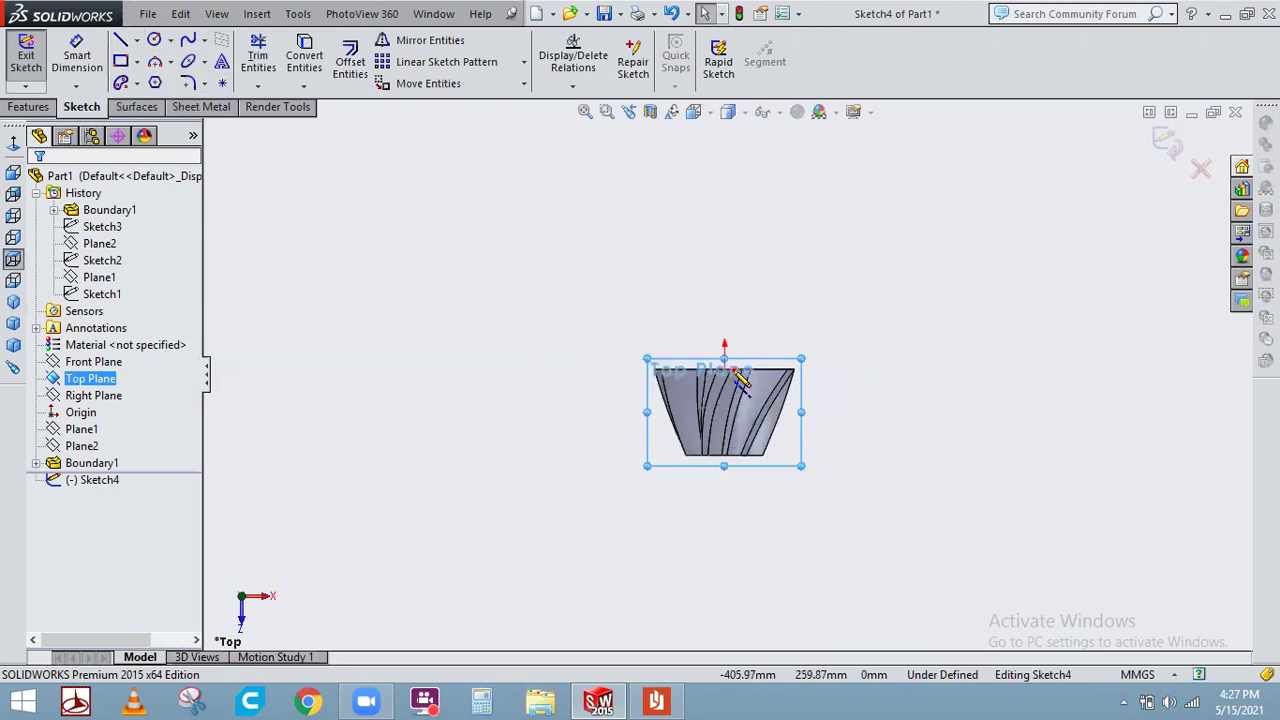
pyautogui.click(730, 133)
pyautogui.write('250')
pyautogui.press('Return')
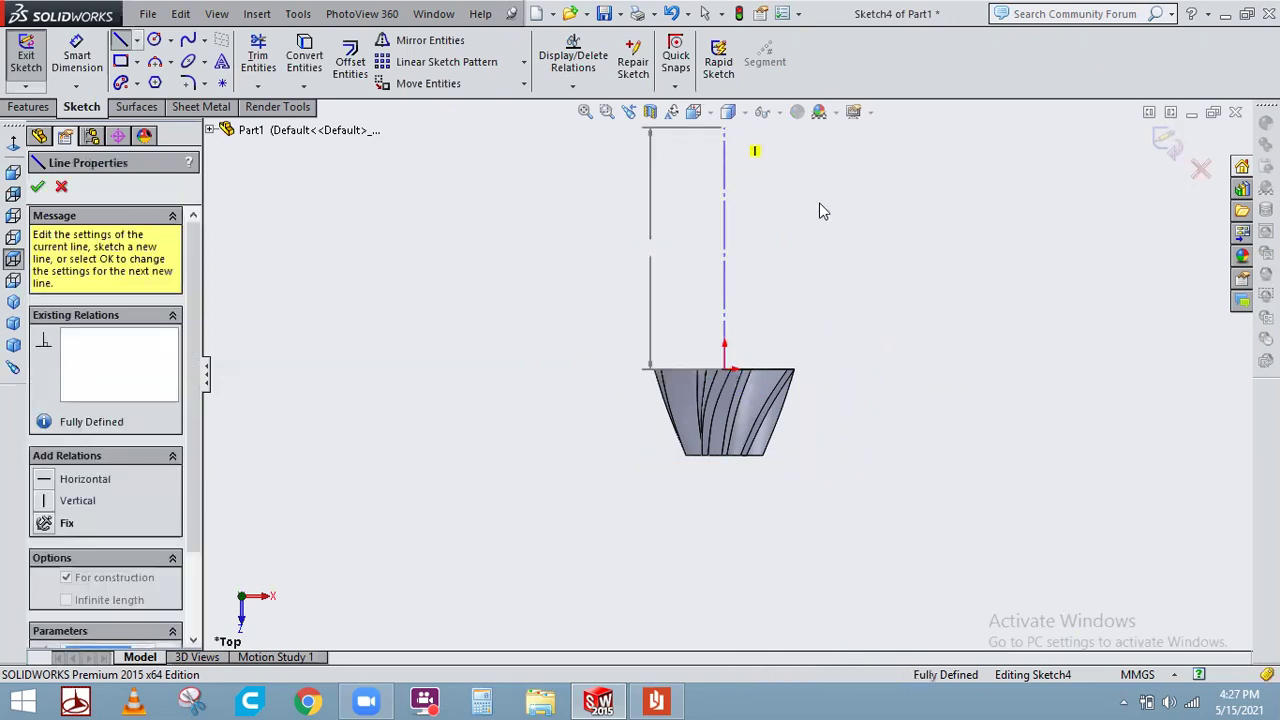
pyautogui.rightClick(820, 210)
pyautogui.click(757, 312)
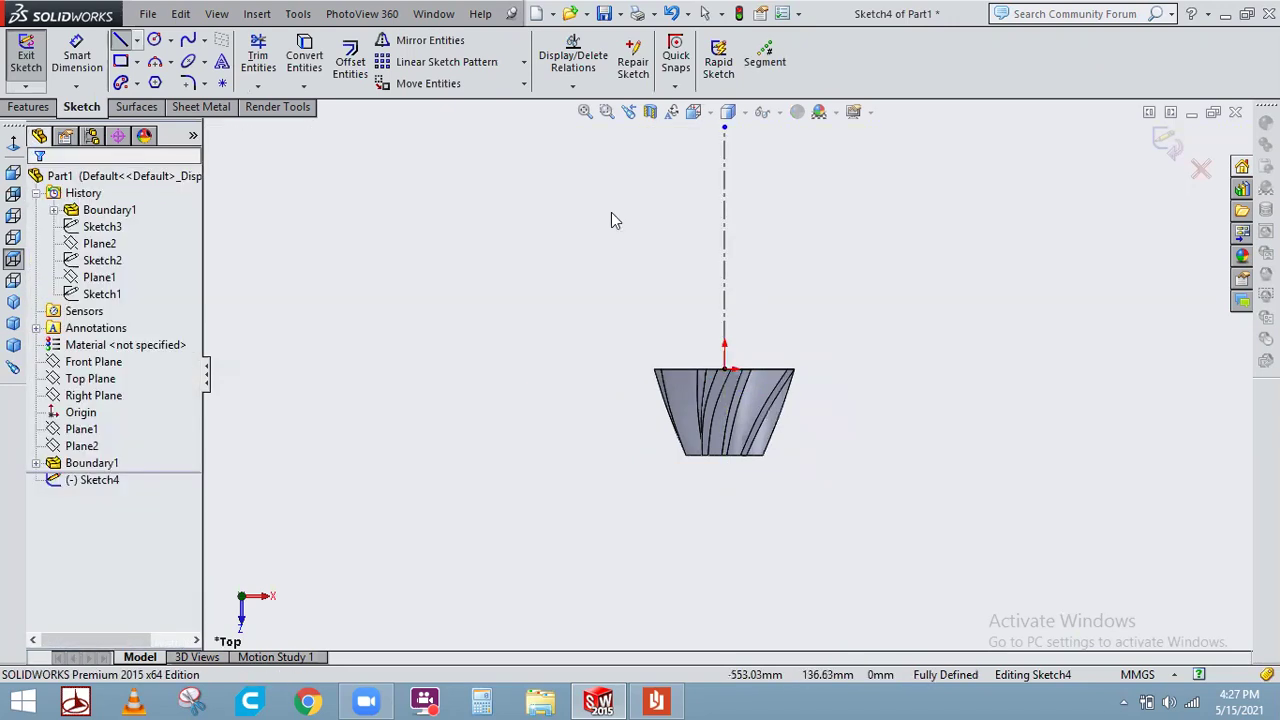
pyautogui.press('Escape')
# Draw a horizontal line about 30 mm long from the origin along the gear's wide end, consulting the shaft dimensions in the reference PDF
pyautogui.scroll(-1, 909, 303)
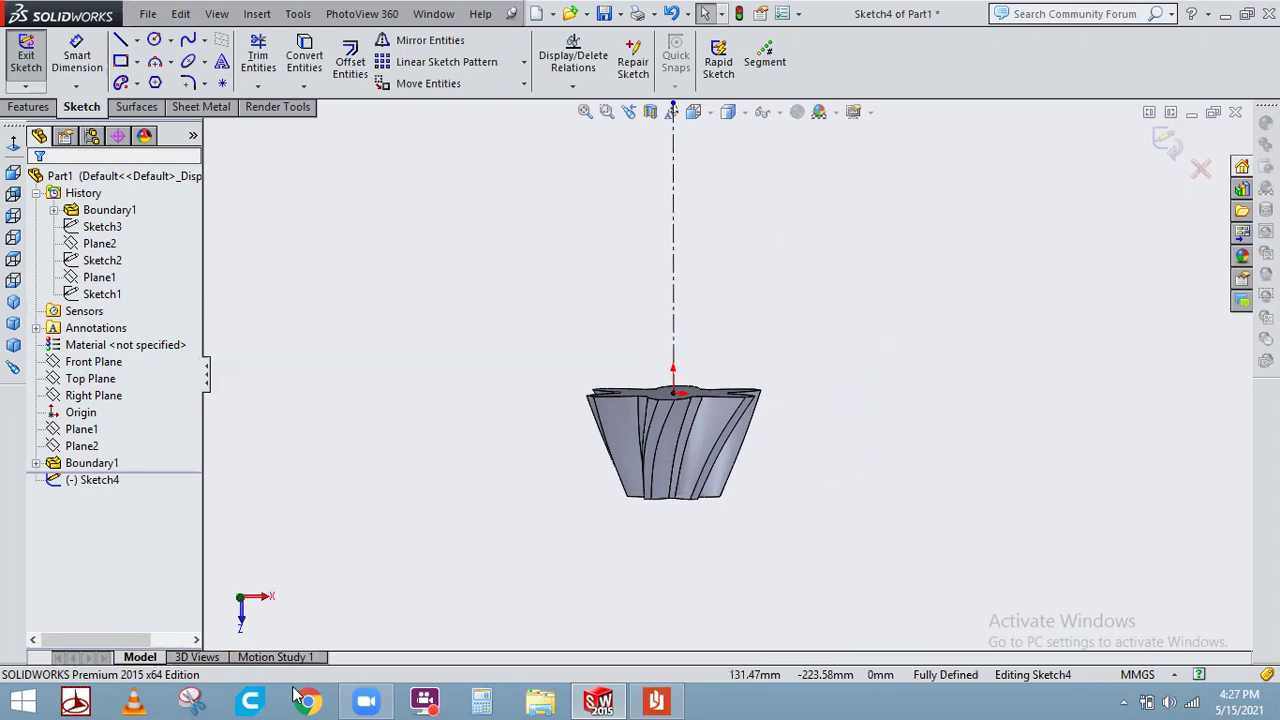
pyautogui.click(13, 144)
pyautogui.click(122, 43)
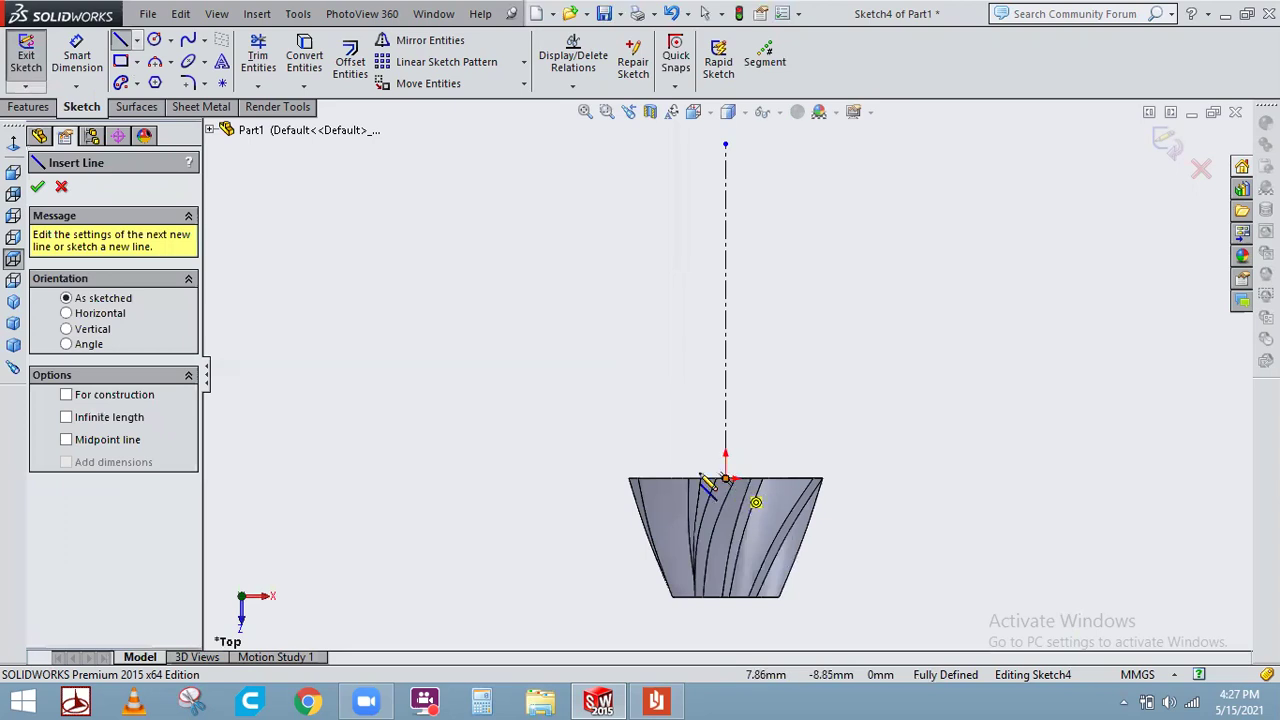
pyautogui.scroll(-2, 735, 482)
pyautogui.scroll(-2, 729, 406)
pyautogui.click(725, 404)
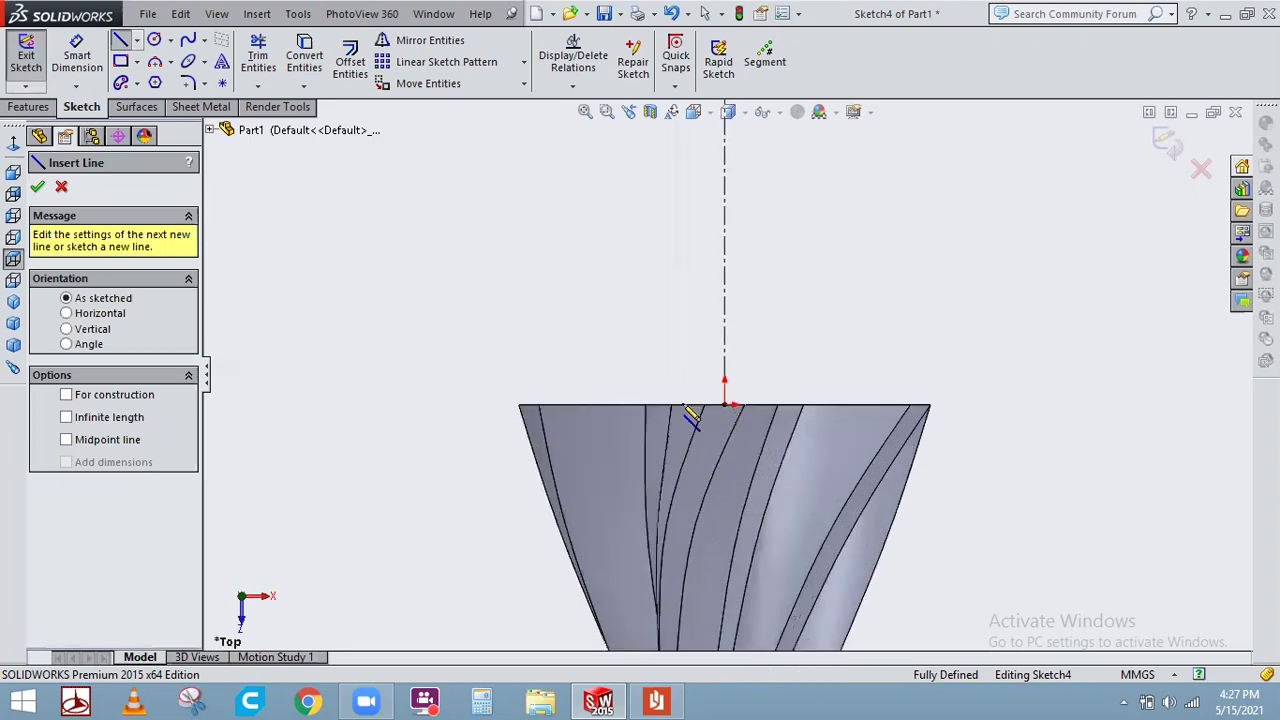
pyautogui.click(643, 406)
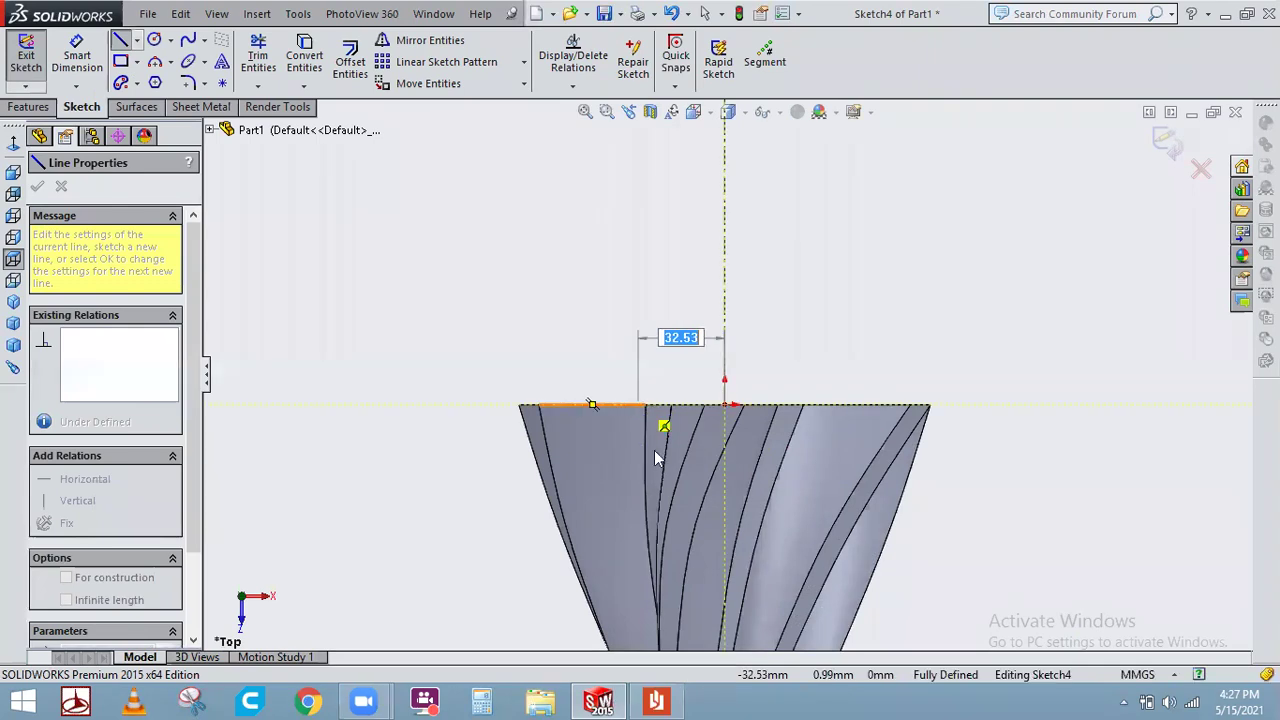
pyautogui.press('super+d')
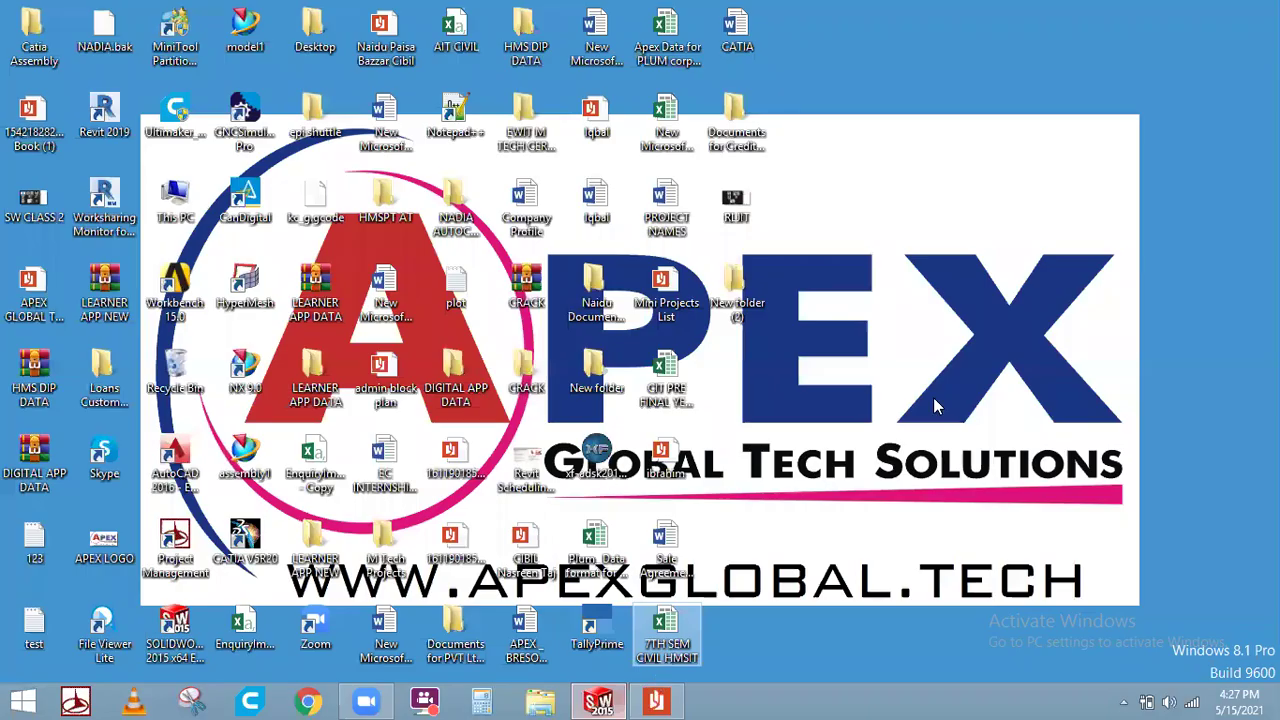
pyautogui.hotkey('alt', 'Tab')
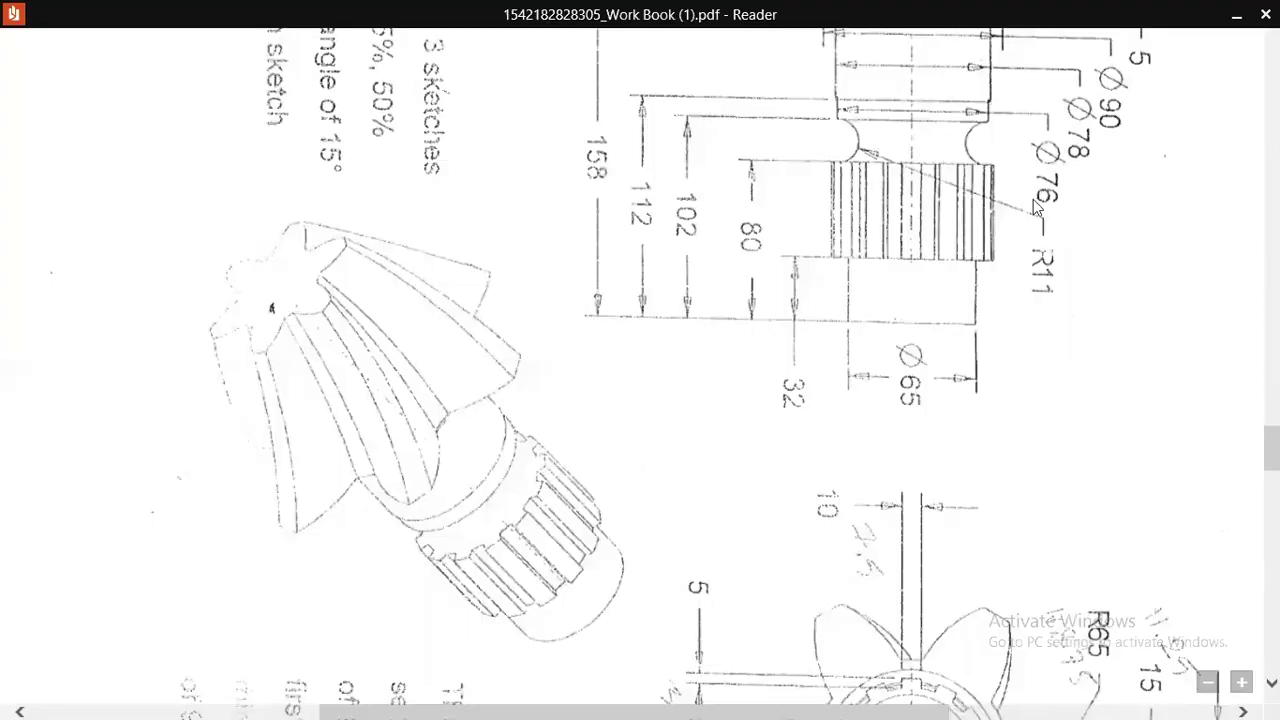
pyautogui.scroll(2, 1050, 205)
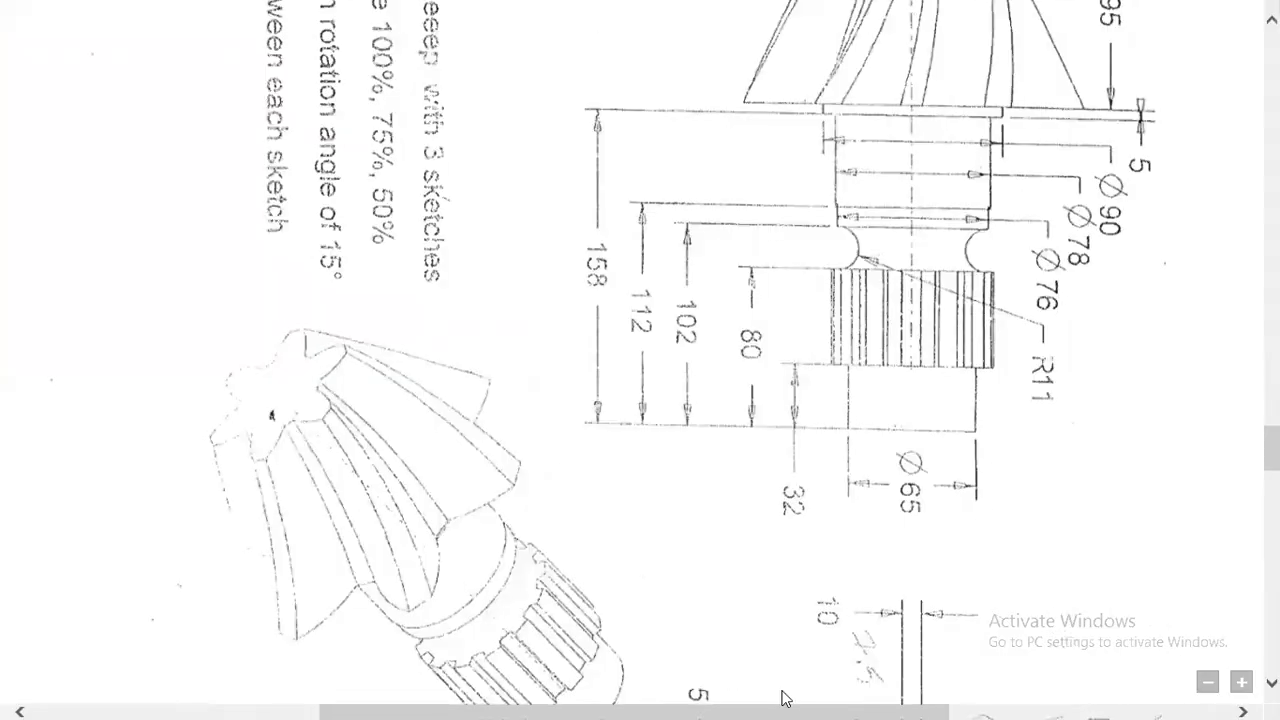
pyautogui.moveTo(656, 699)
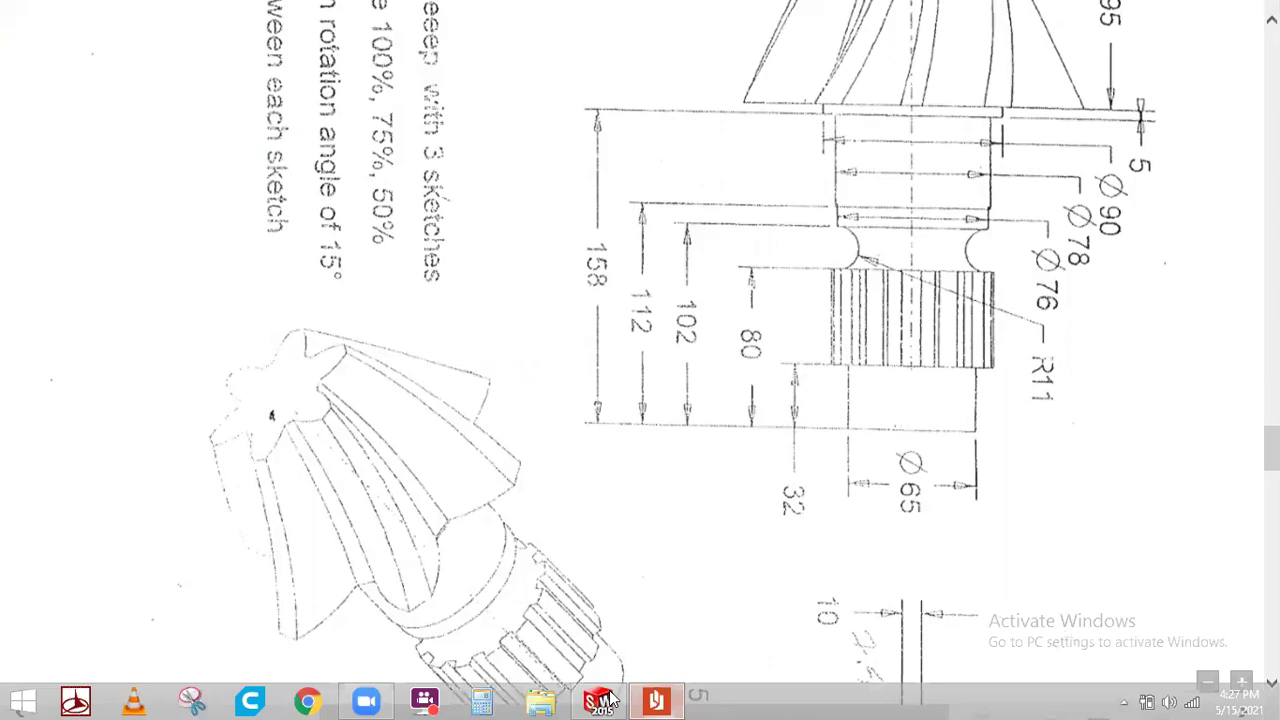
pyautogui.hotkey('alt', 'Tab')
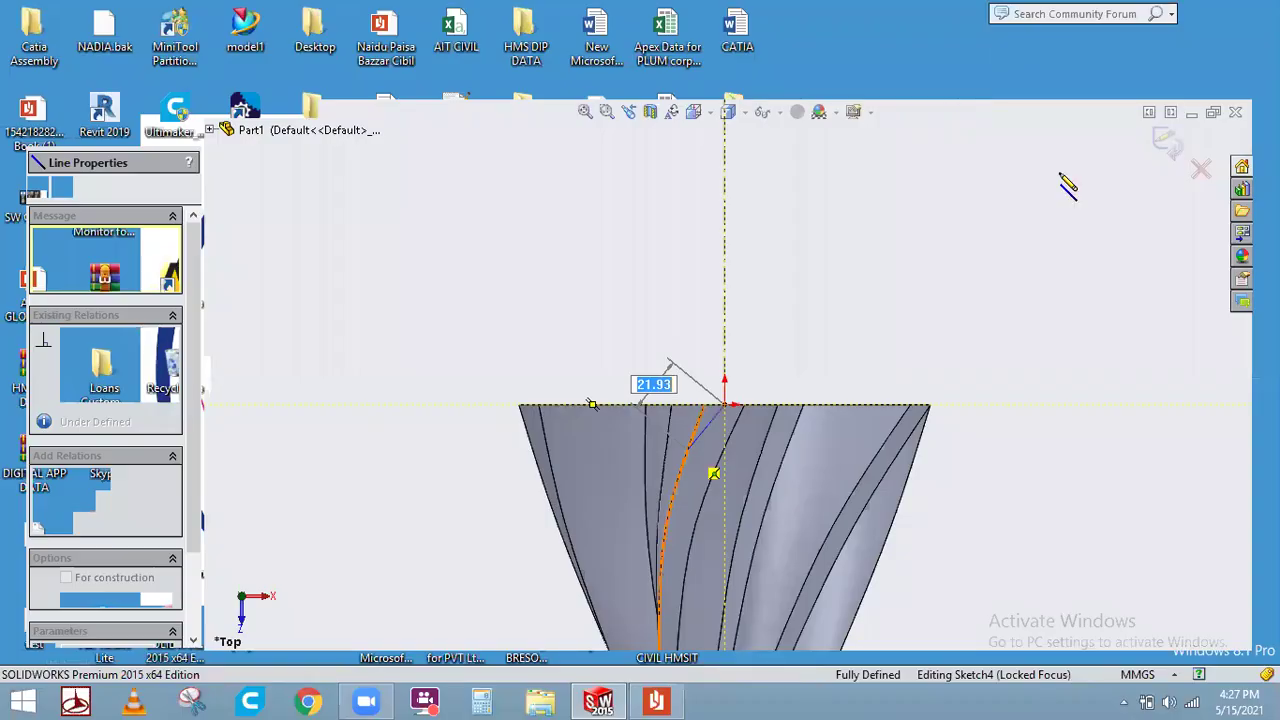
pyautogui.click(647, 406)
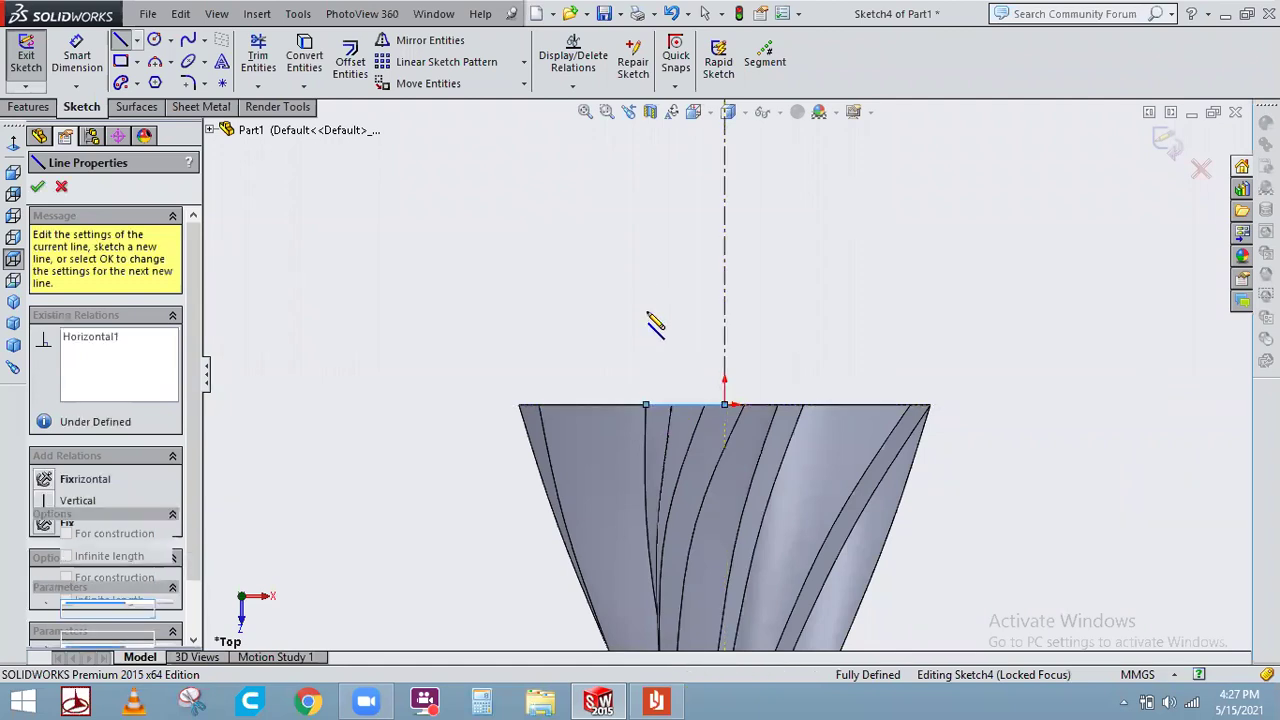
# Draw the stepped outer edge from the base line: a collar about 12 mm high, a narrower neck, and a wider section aligned with the collar
pyautogui.click(647, 374)
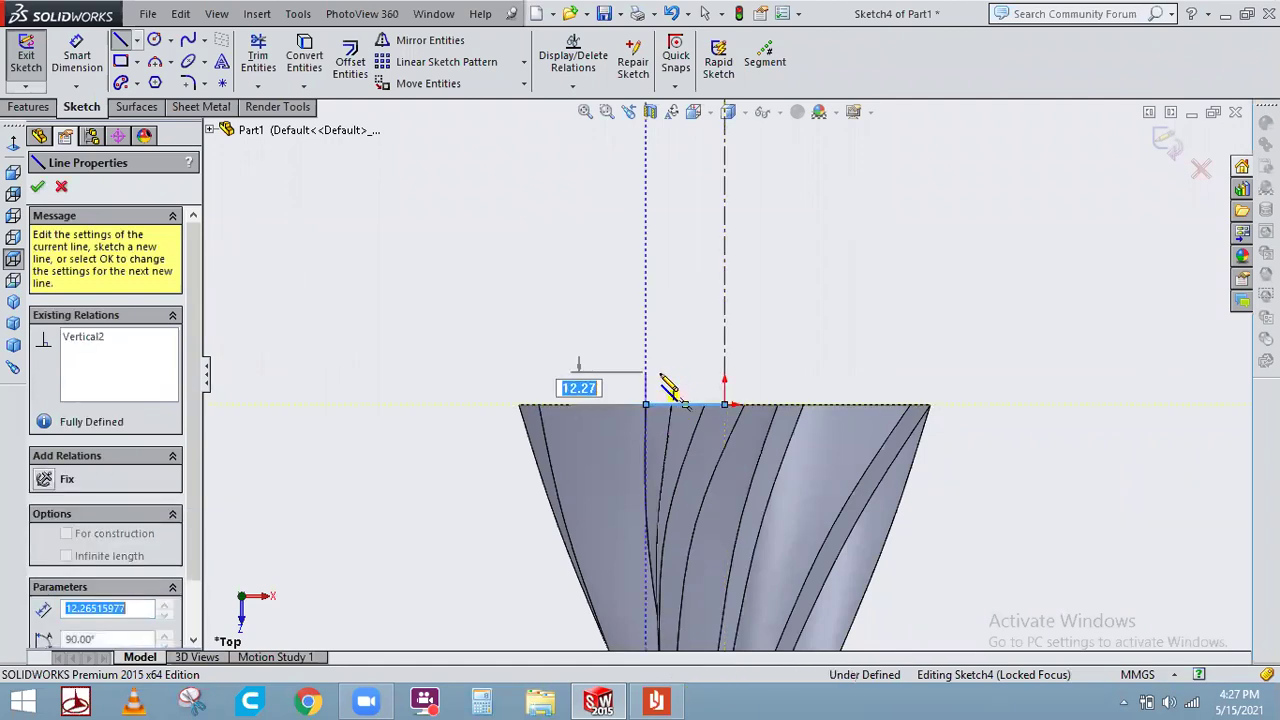
pyautogui.click(661, 374)
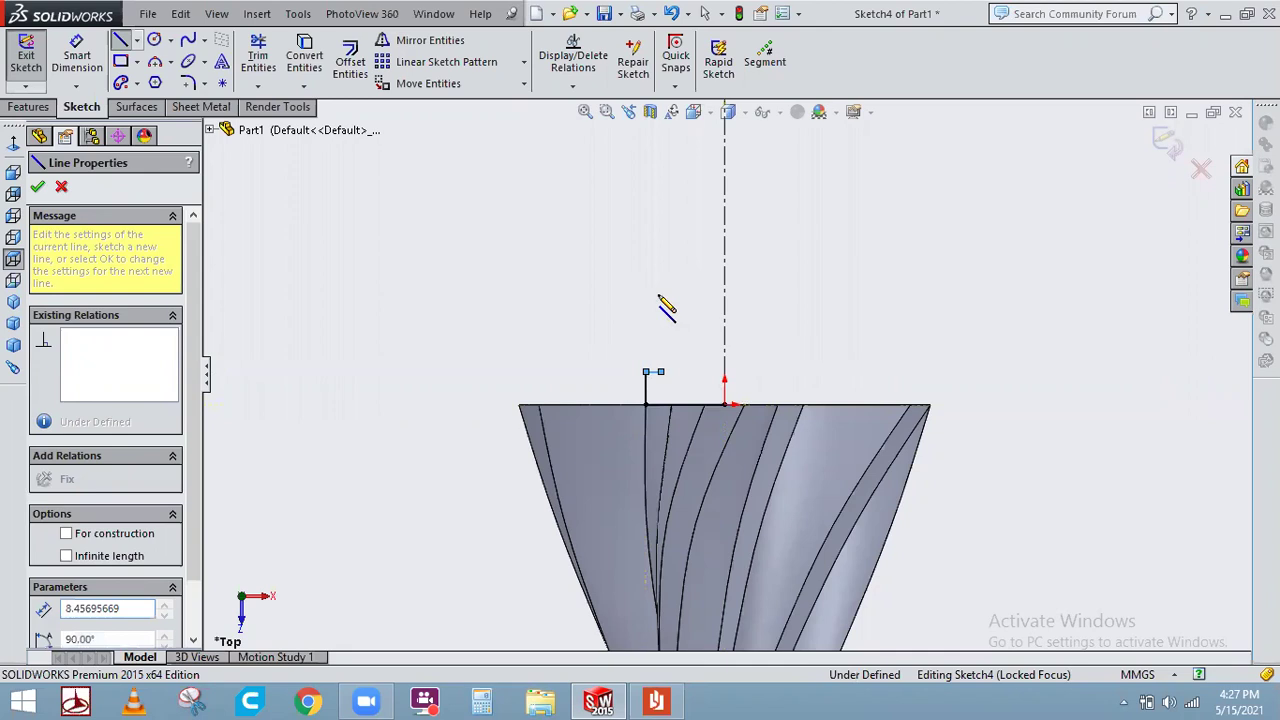
pyautogui.click(660, 372)
pyautogui.click(660, 296)
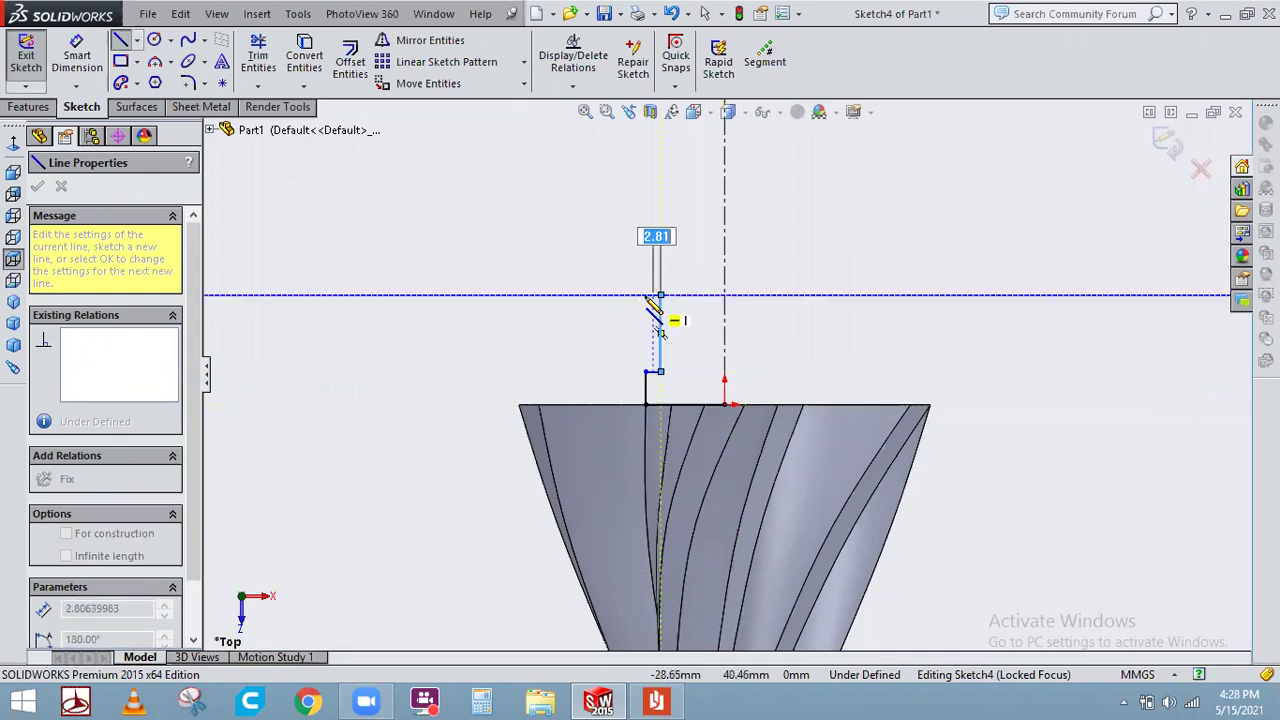
pyautogui.click(659, 194)
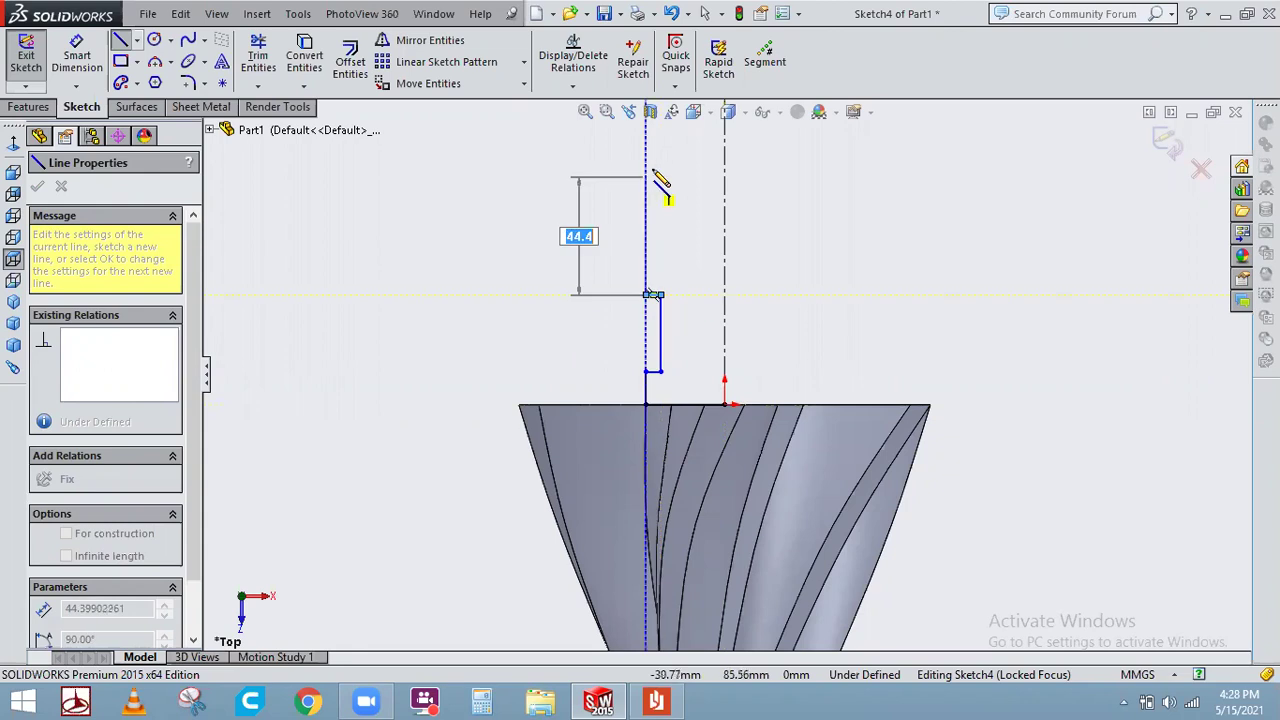
pyautogui.click(668, 170)
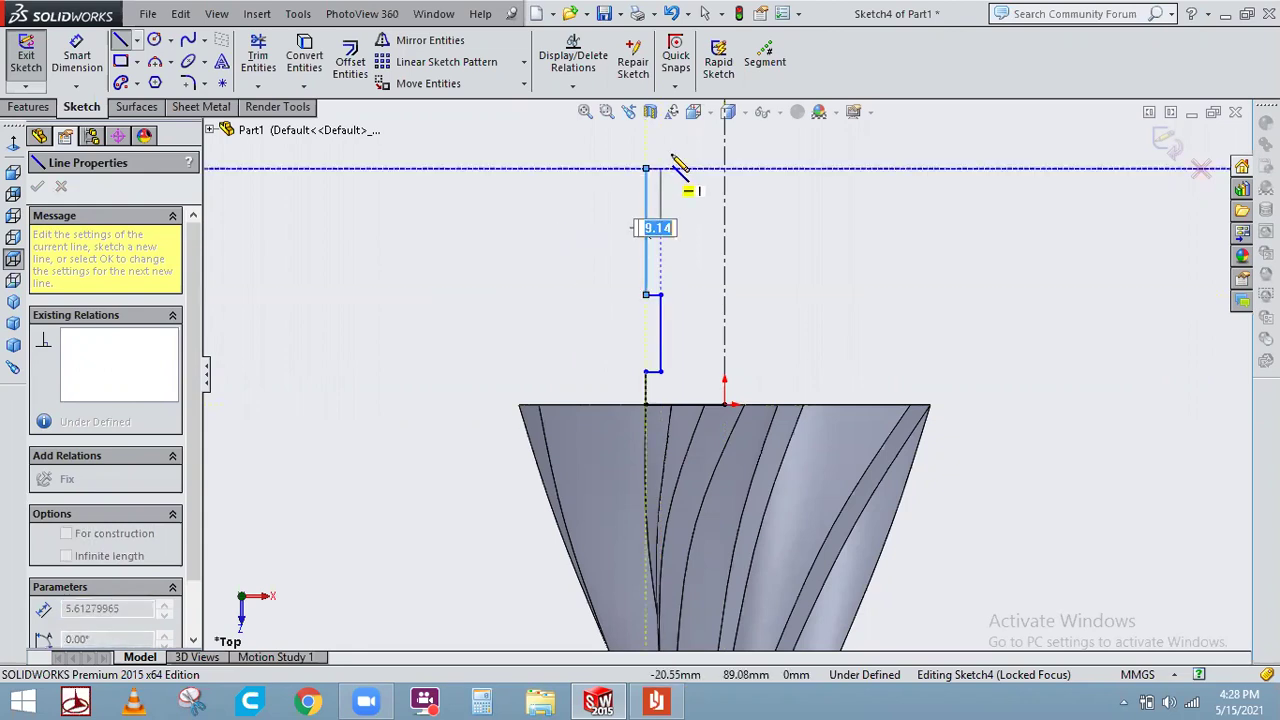
# Add the narrow end section of the shaft profile, and close the outline along the centerline from about 156 mm back to the origin
pyautogui.press('z')
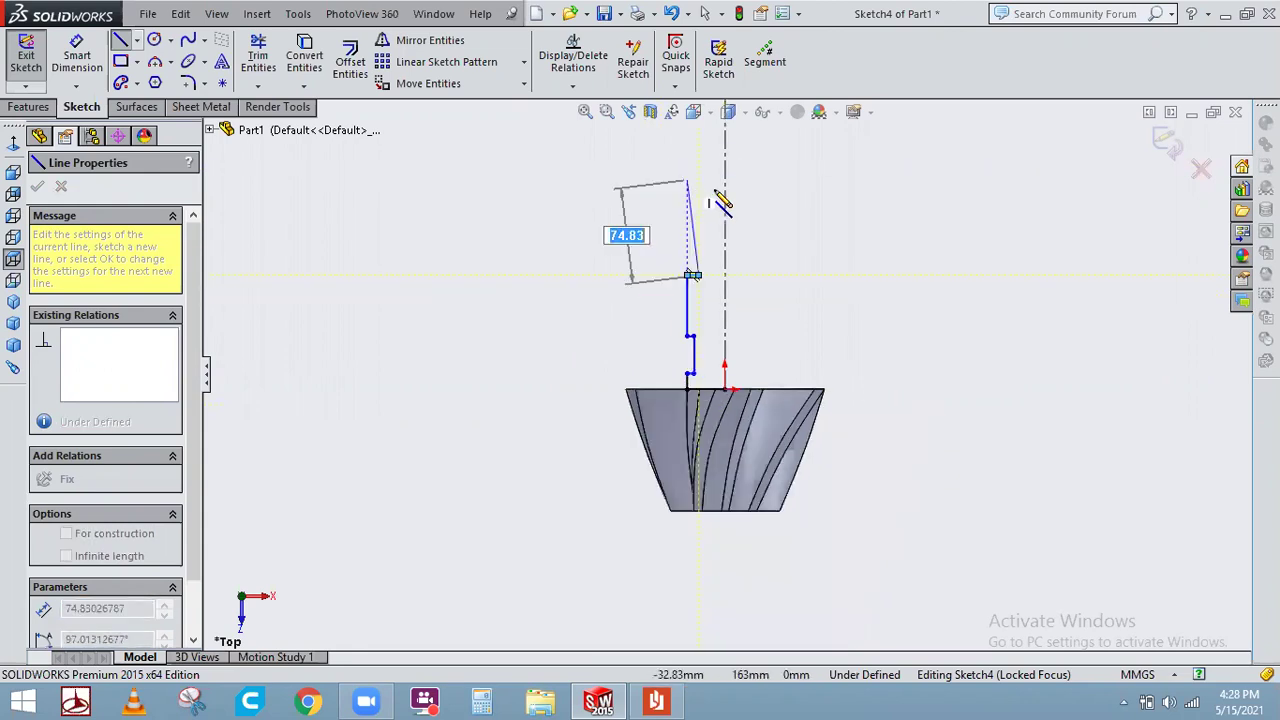
pyautogui.click(729, 191)
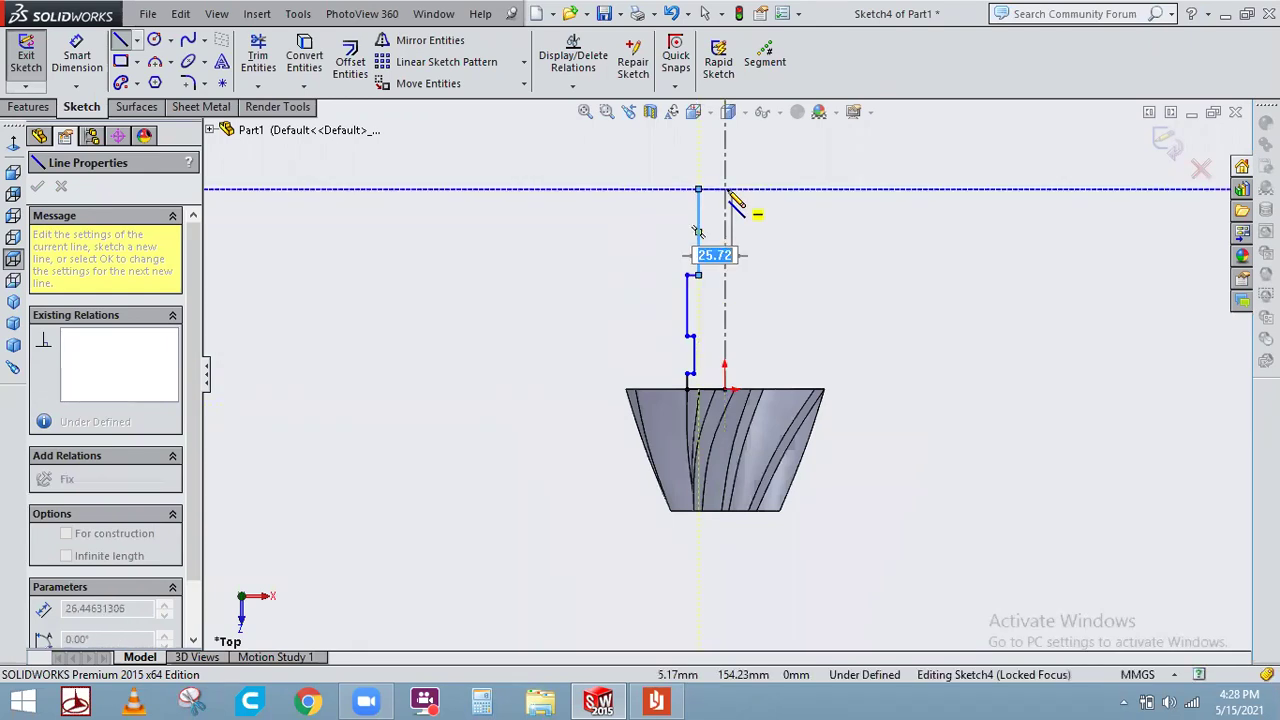
pyautogui.click(725, 190)
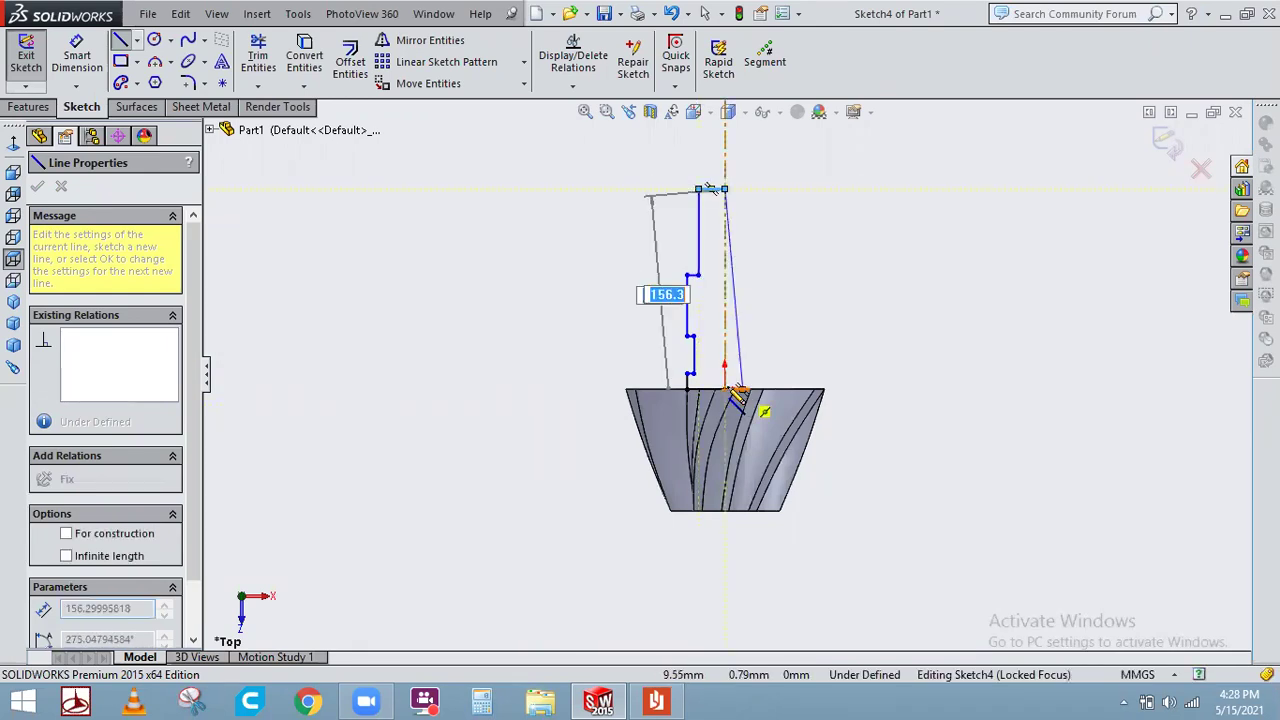
pyautogui.click(725, 390)
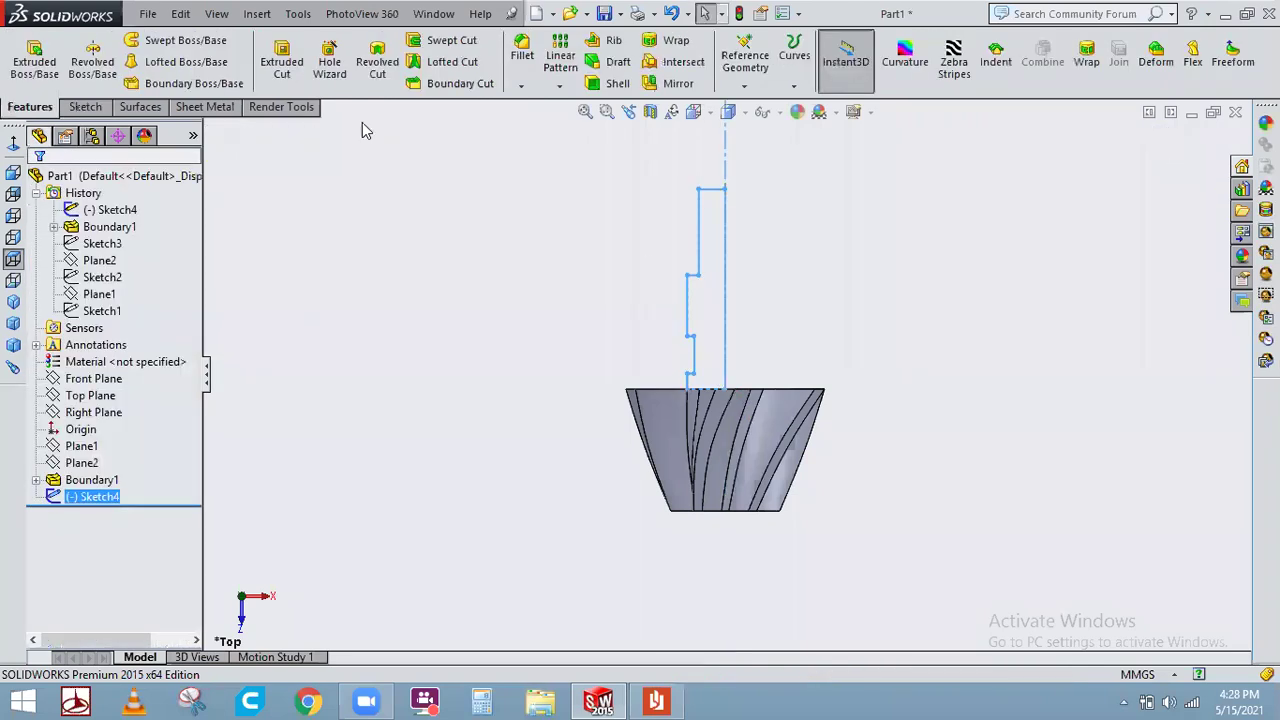
# Revolve the closed stepped profile around the centerline into a solid shaft on the gear's wide end
pyautogui.click(103, 62)
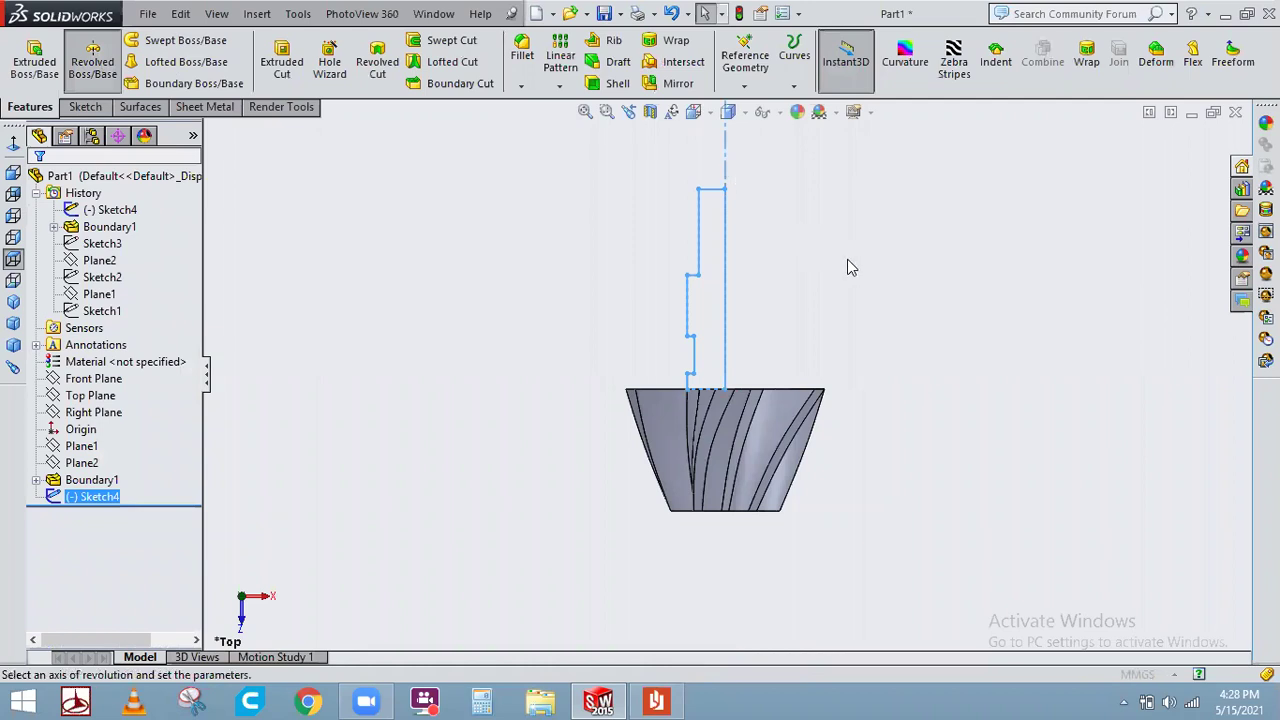
pyautogui.click(1173, 146)
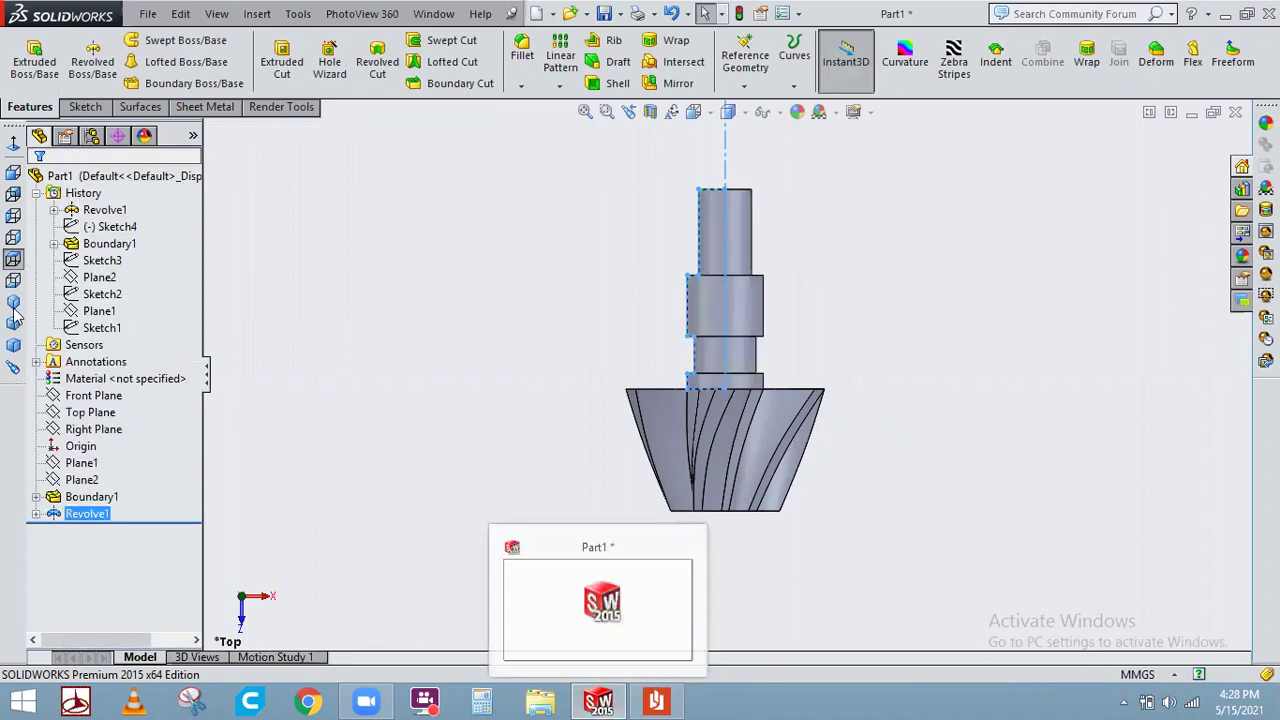
pyautogui.hotkey('ctrl', '7')
pyautogui.moveTo(894, 388); pyautogui.dragTo(866, 504, button='middle')
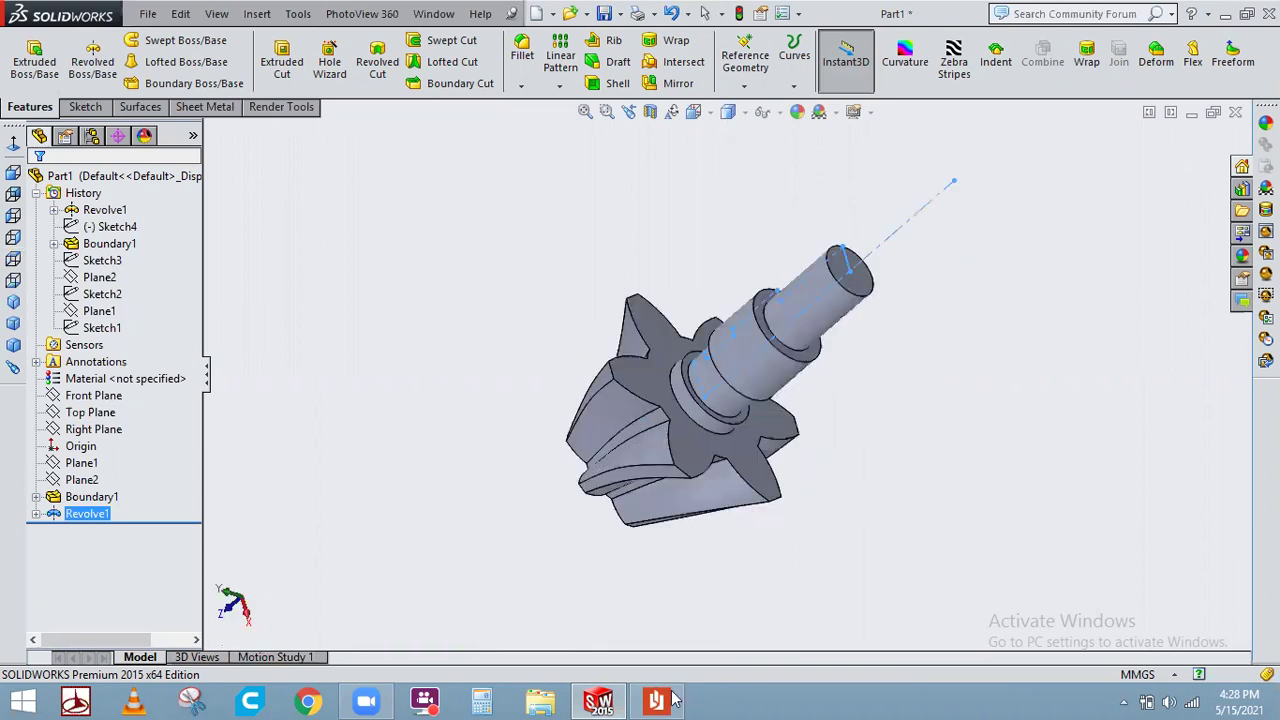
# Switch to the reference PDF to check the shaft's groove and spline details, and return to SOLIDWORKS
pyautogui.hotkey('alt', 'Tab')
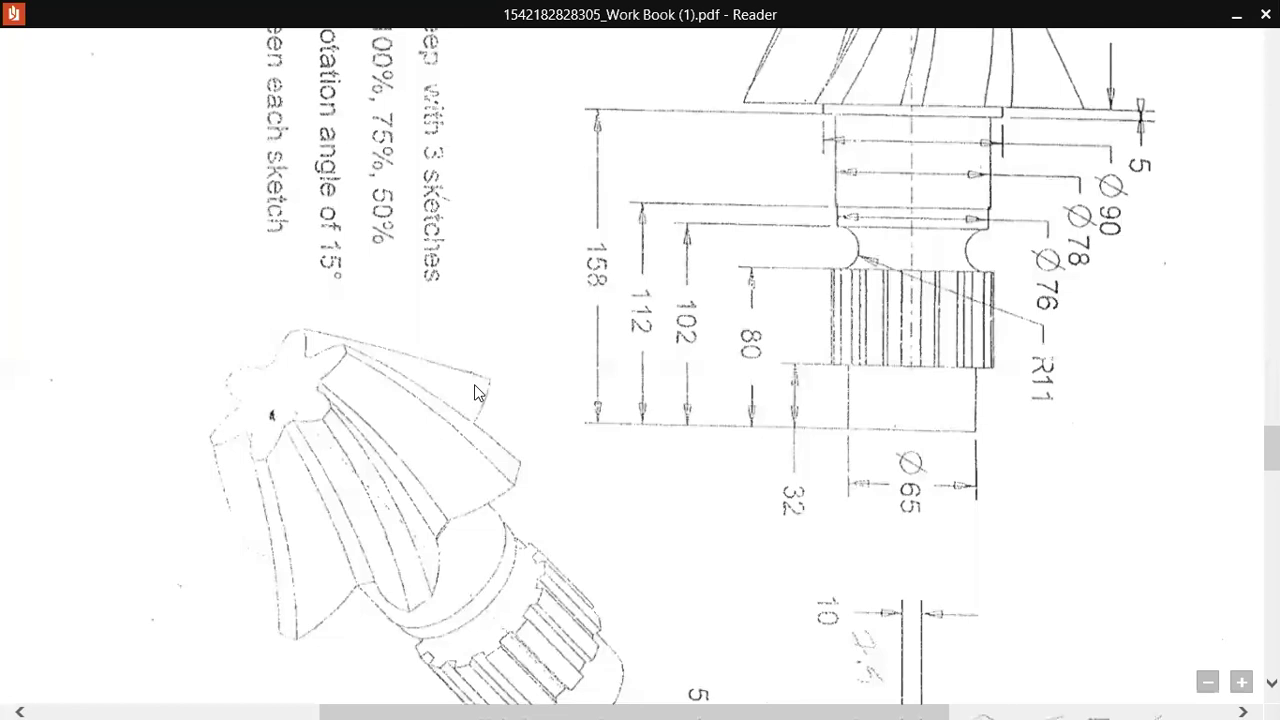
pyautogui.scroll(-2, 1118, 8)
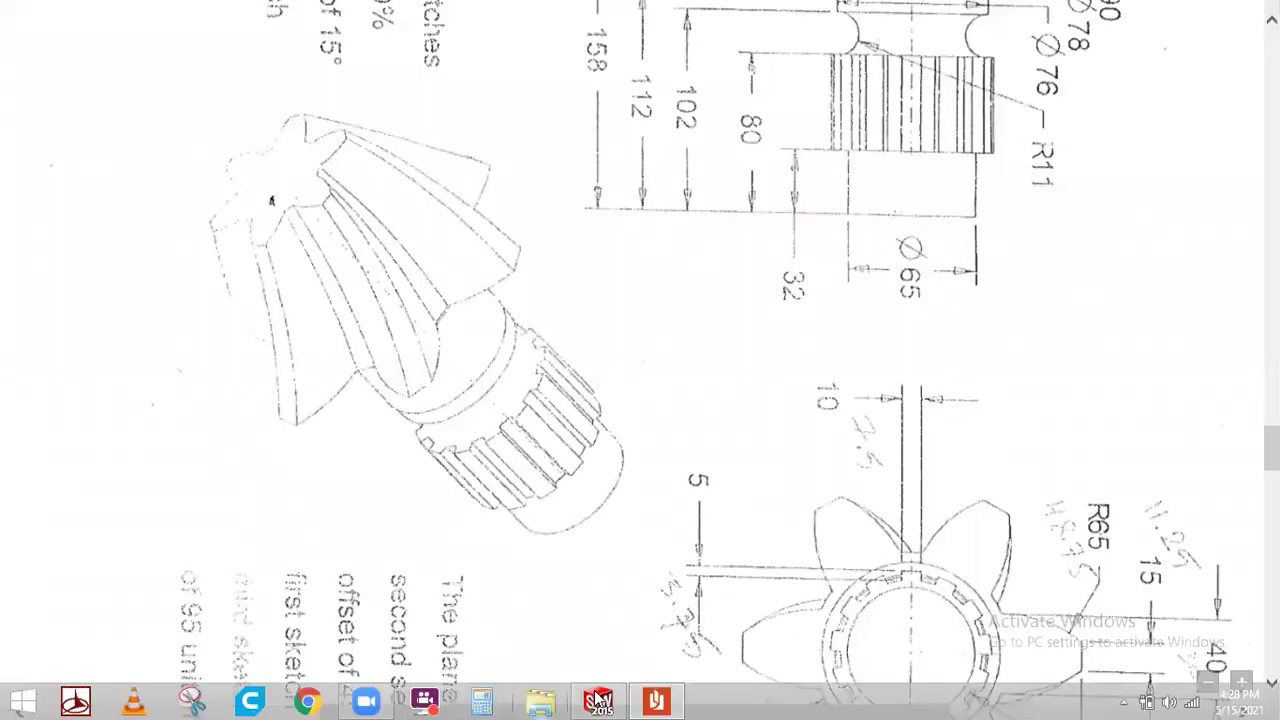
pyautogui.click(598, 700)
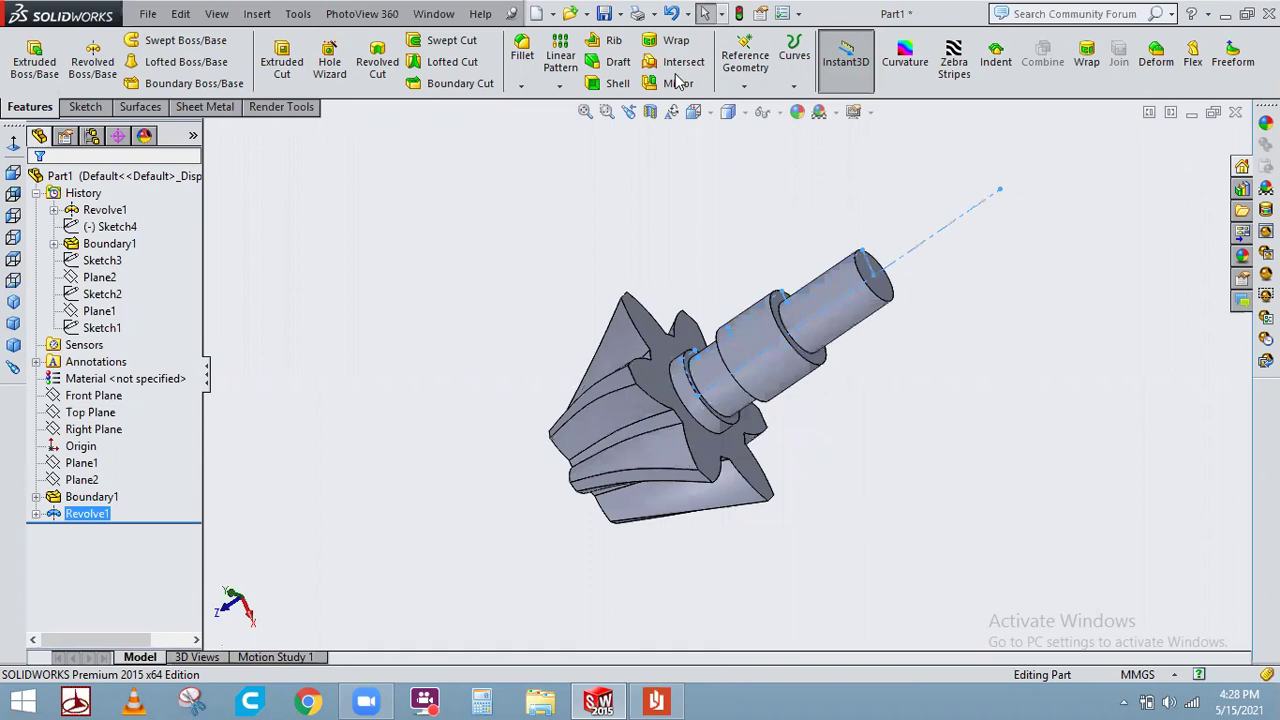